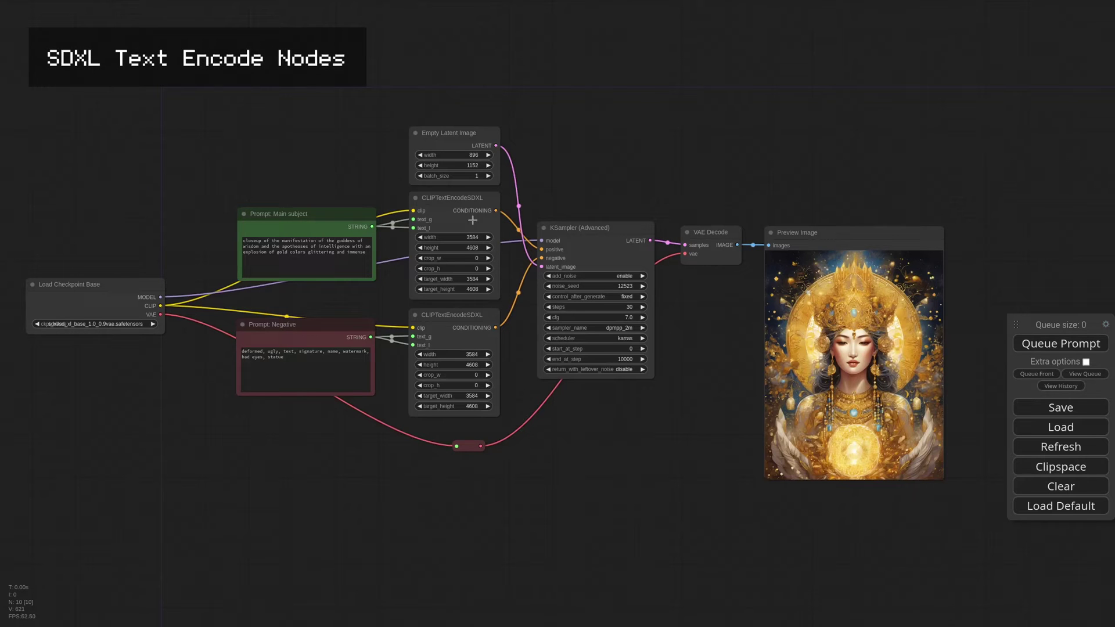
- Inspect the size settings of the positive CLIPTextEncodeSDXL node and the Empty Latent Image node
scroll(461, 200, up, 9)
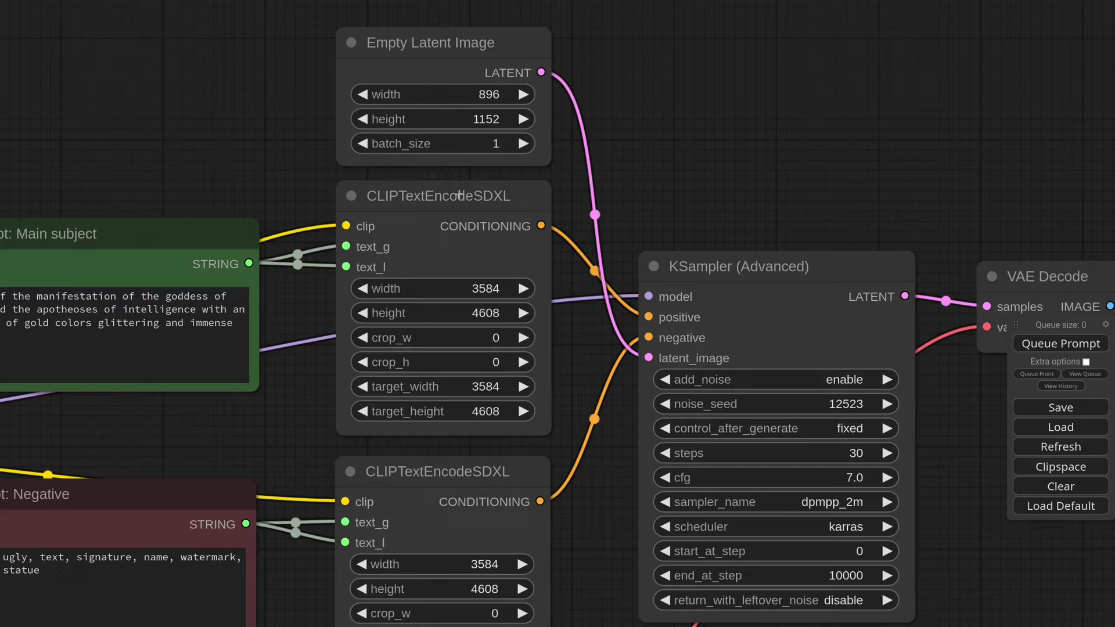
click(460, 196)
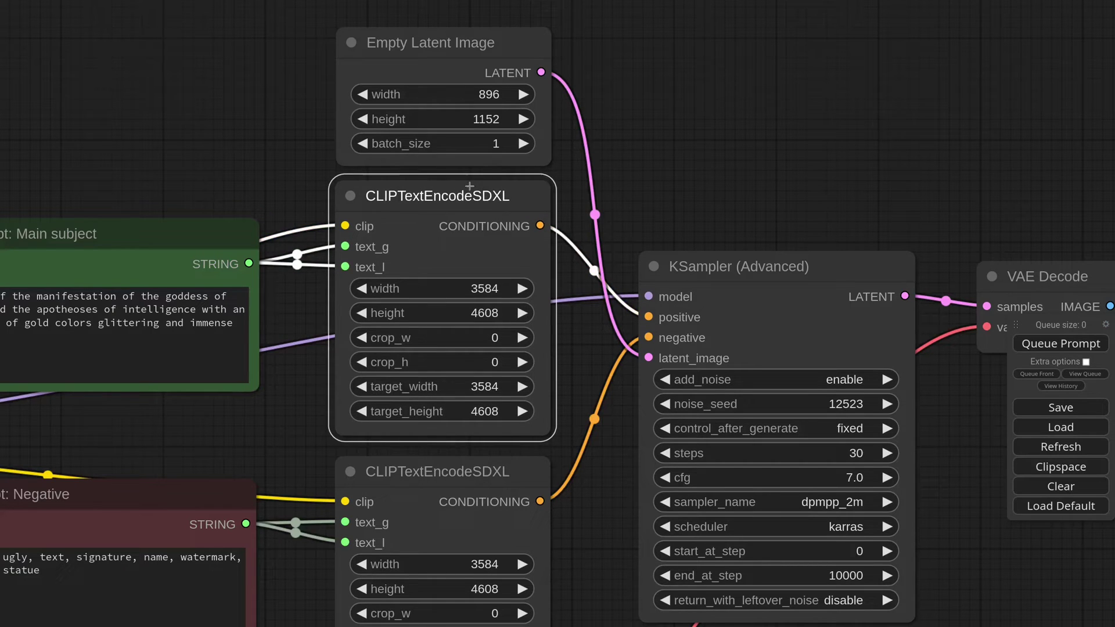
click(460, 50)
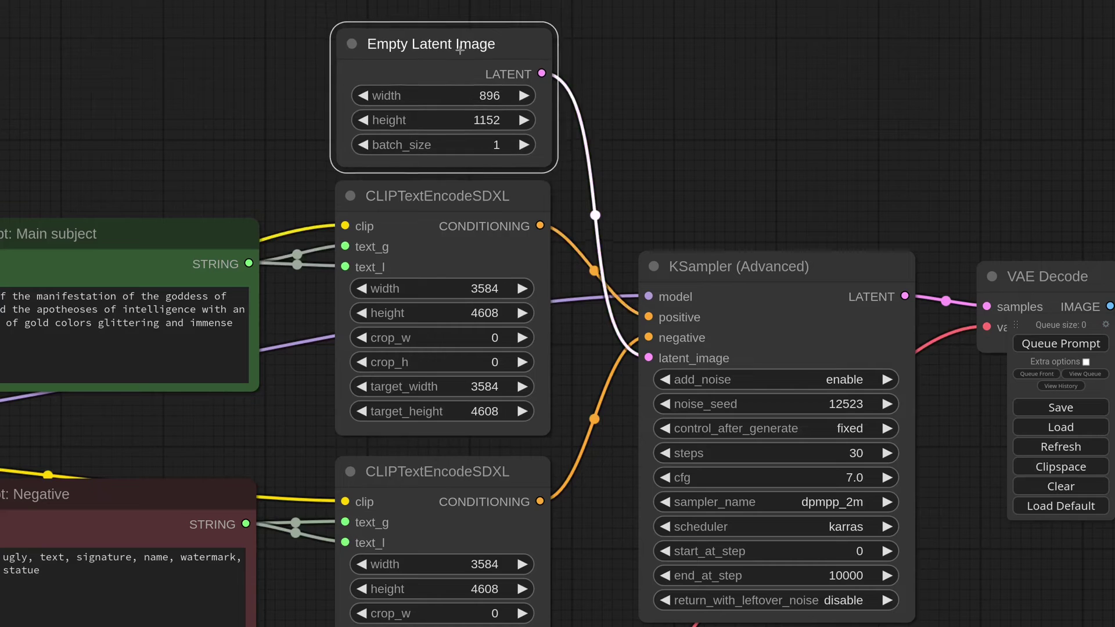
drag(460, 49, 461, 48)
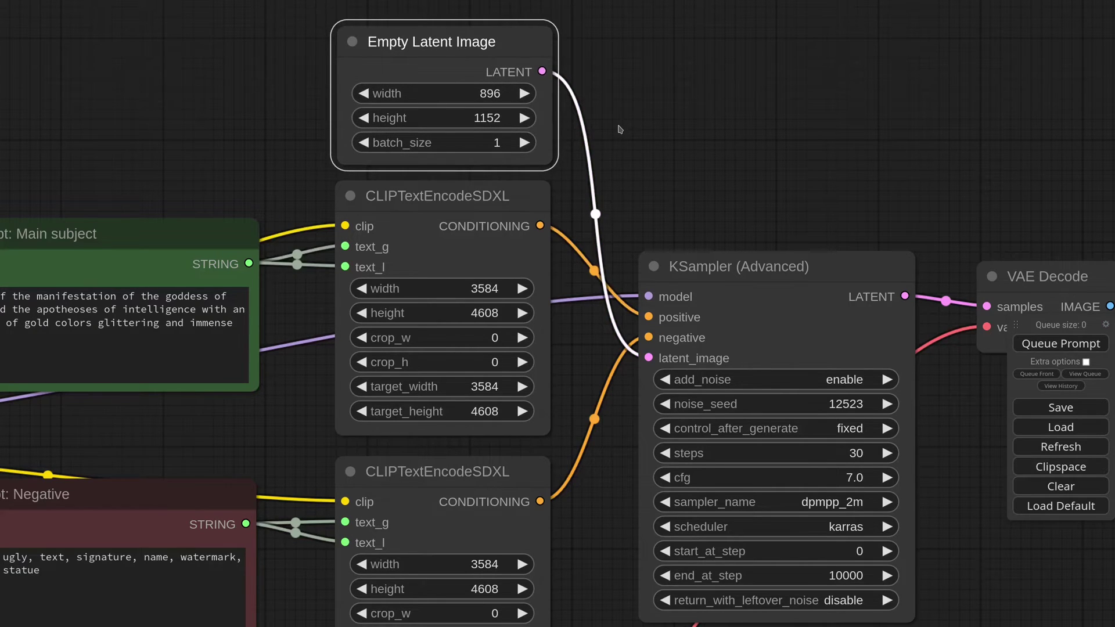
scroll(620, 129, down, 6)
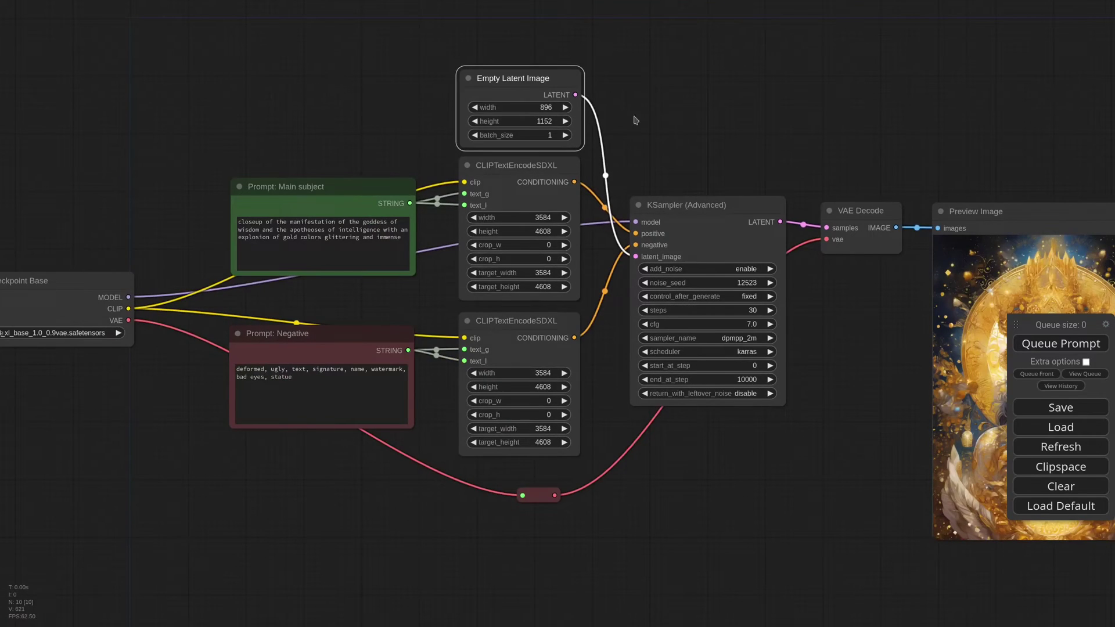
- Duplicate the latent, both text encoders, KSampler, VAE Decode and Preview Image nodes with their input links, and place the copies above the originals
drag(685, 100, 562, 215)
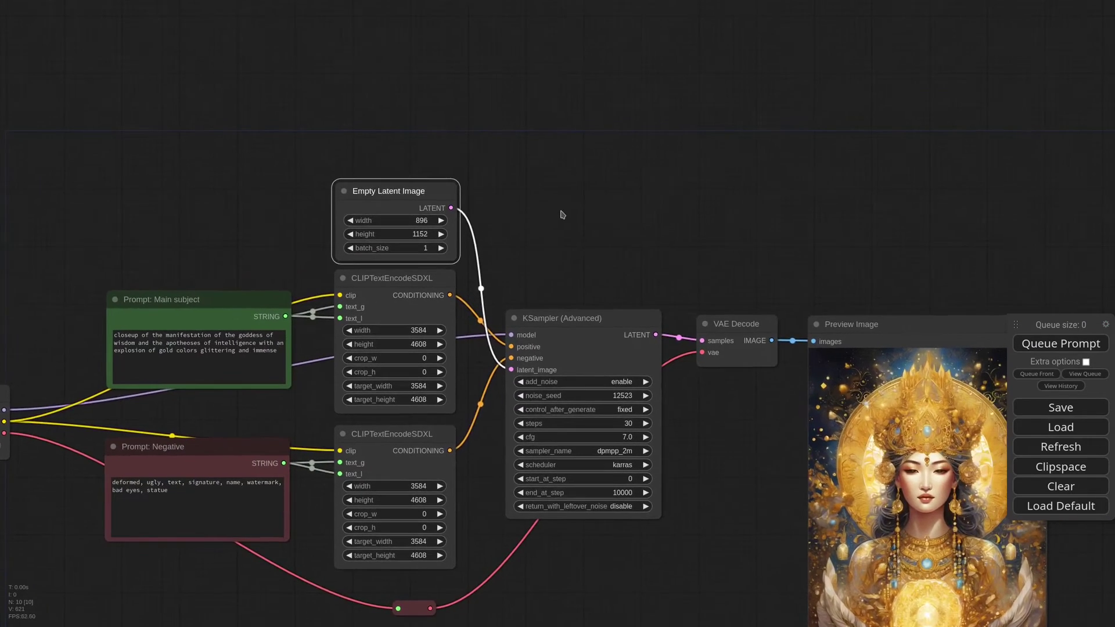
scroll(563, 213, down, 5)
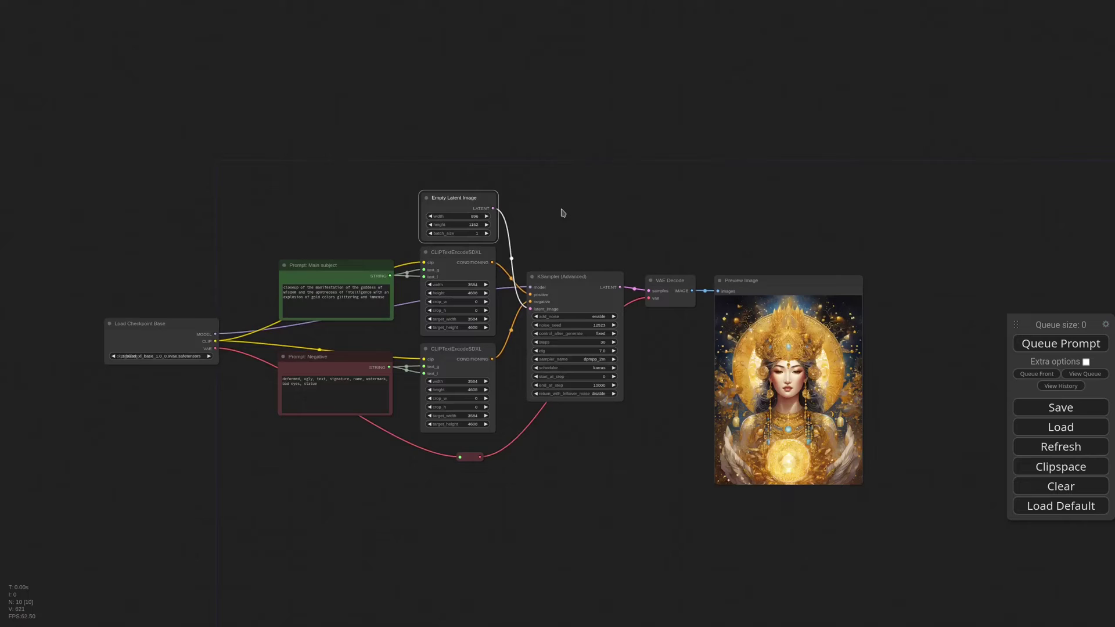
drag(895, 343, 479, 133)
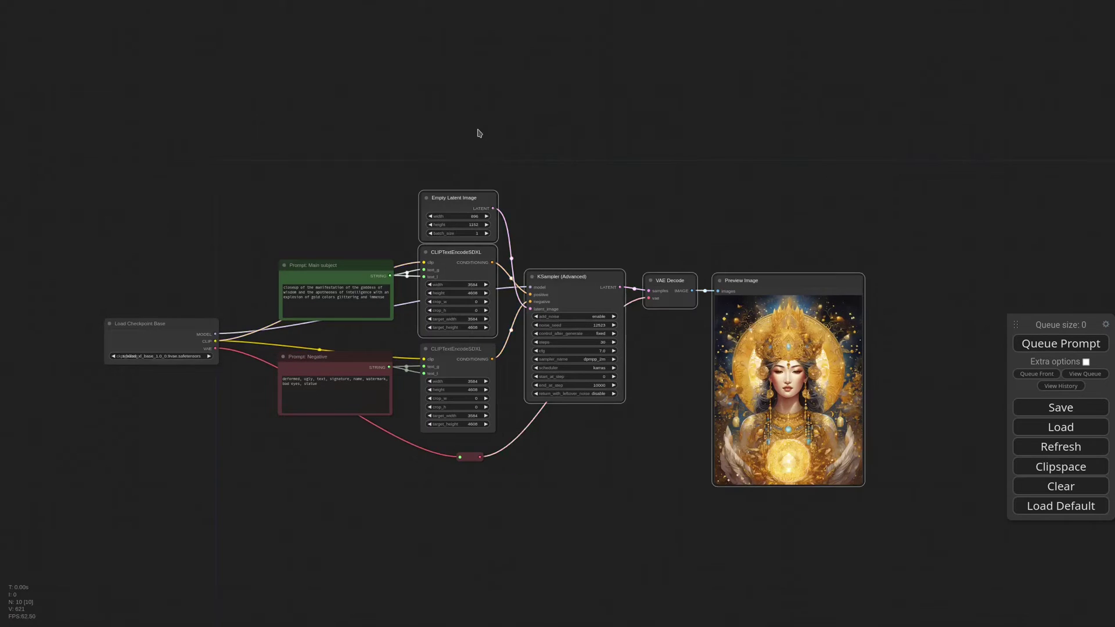
ctrl+click(466, 358)
key(ctrl+c)
drag(604, 150, 565, 260)
key(ctrl+shift+v)
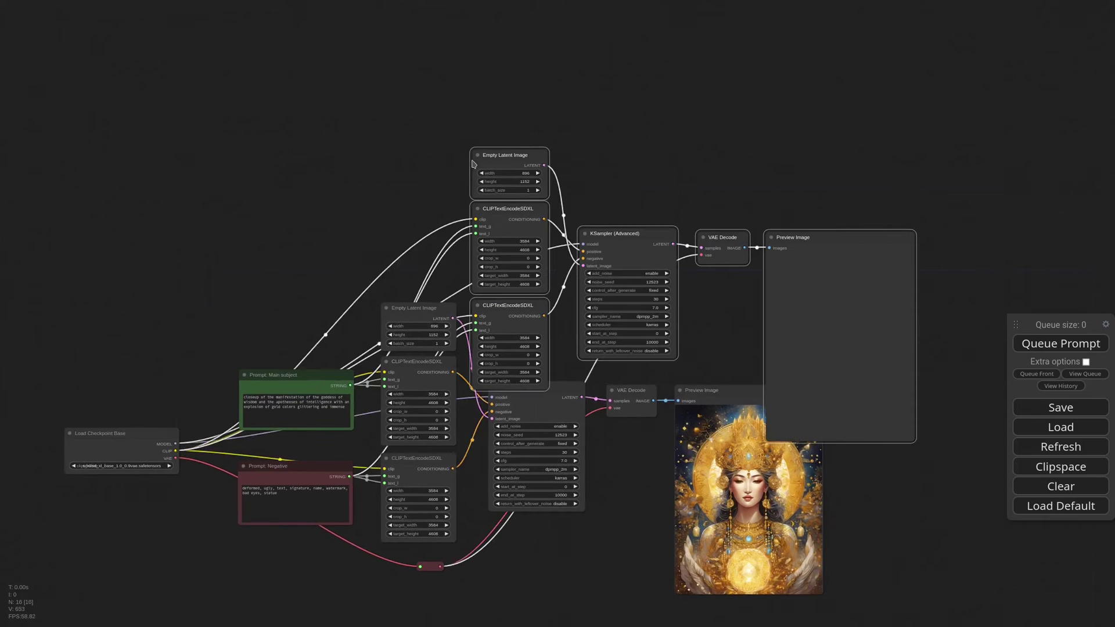
drag(522, 152, 431, 58)
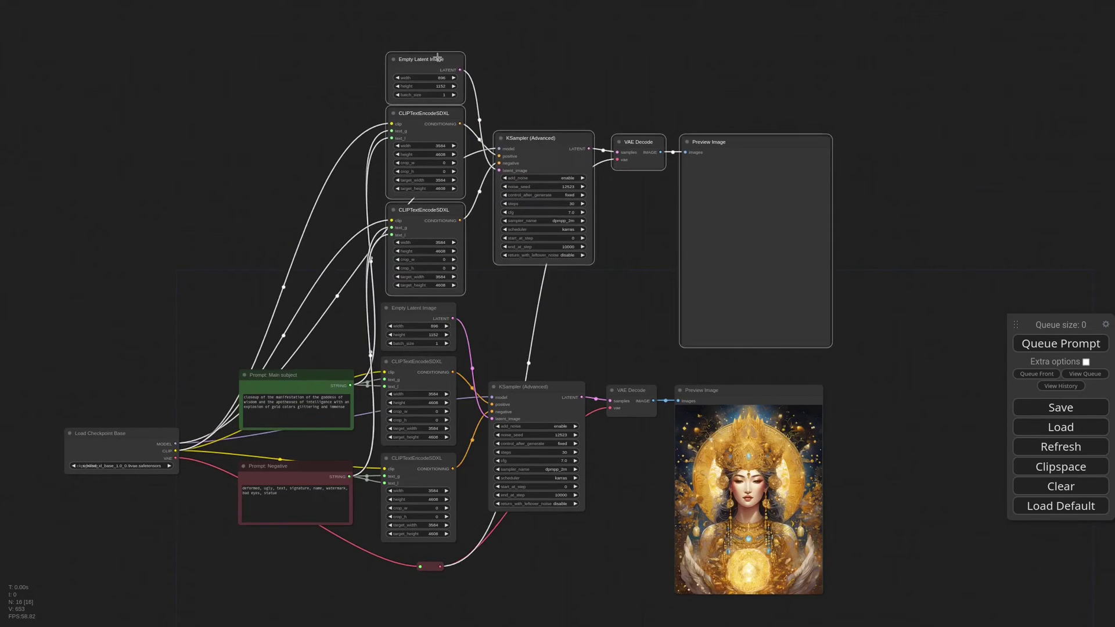
- Convert noise_seed to an input on the original KSampler and place a linked noise_seed value node above it
scroll(547, 505, up, 7)
right_click(499, 288)
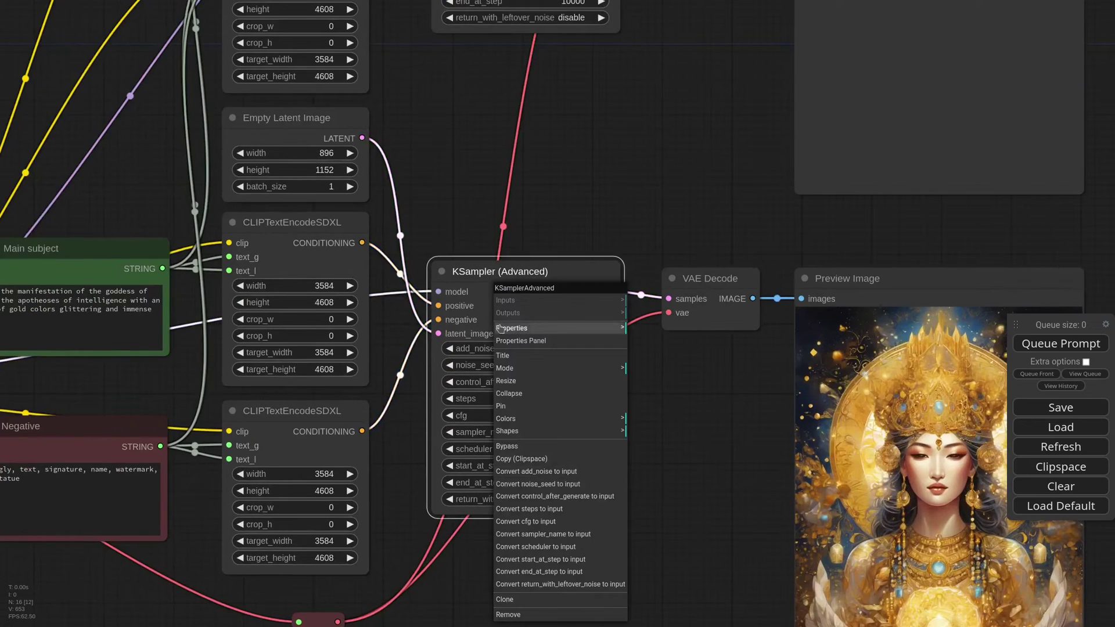
click(602, 486)
drag(533, 281, 537, 381)
double_click(442, 449)
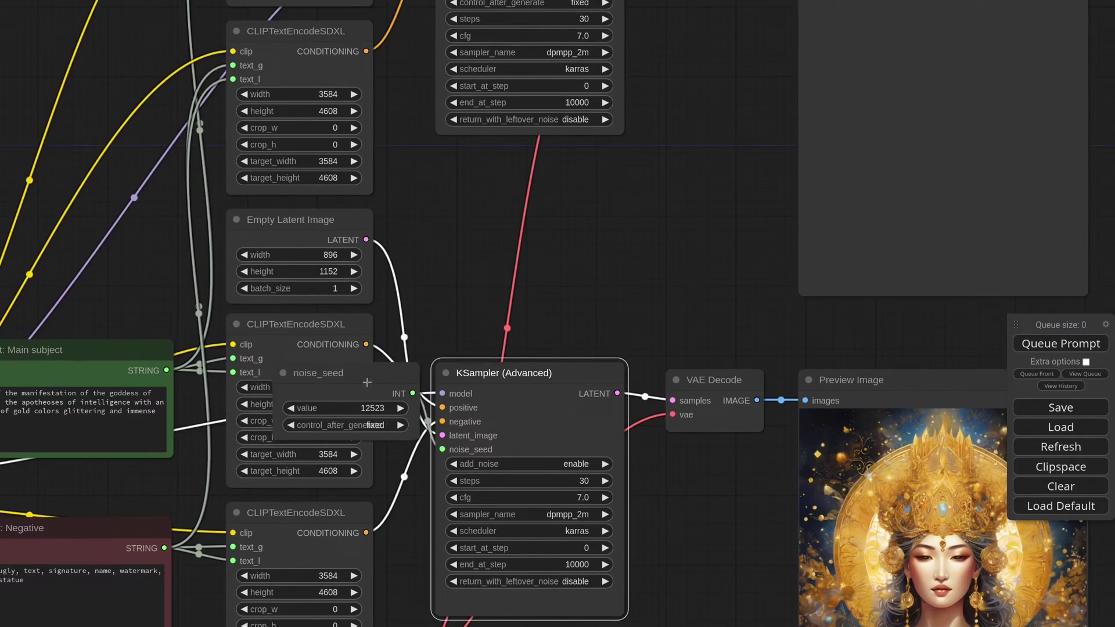
drag(368, 380, 521, 228)
- Convert noise_seed to an input on the copied KSampler and connect it to the shared noise_seed node
drag(639, 199, 657, 387)
right_click(527, 132)
click(564, 327)
drag(577, 428, 547, 149)
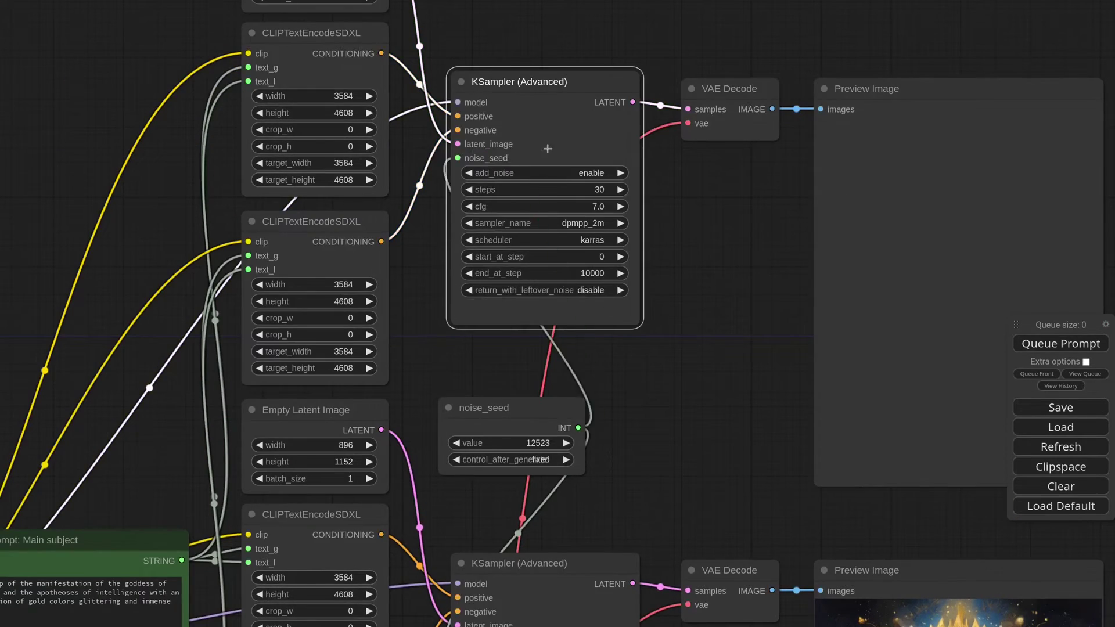
- Set the copied positive CLIPTextEncodeSDXL node's width to 896, height to 1152 and target_width to 896
scroll(548, 149, down, 7)
drag(380, 170, 413, 332)
scroll(418, 332, up, 10)
click(586, 205)
text(/4)
key(Return)
click(584, 228)
text(/4)
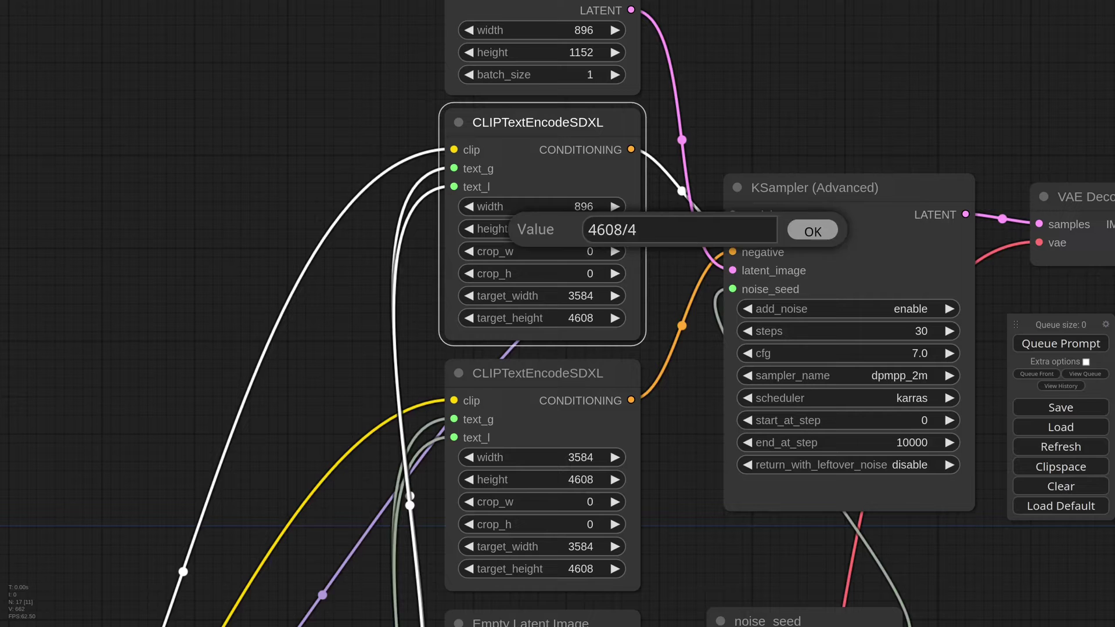
key(Return)
click(582, 295)
text(/4/4)
key(Return)
- Set the copied negative encoder's width and target_width to 896, height and target_height to 1152, and the copied positive encoder's target_height to 1152
click(586, 459)
text(/4)
key(Return)
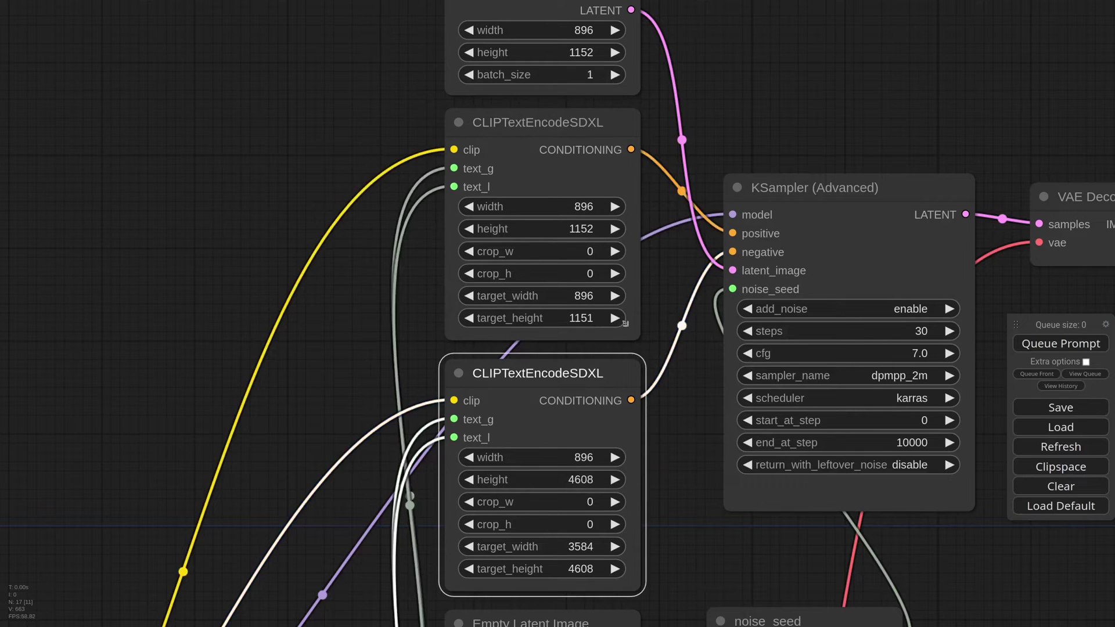
click(620, 321)
click(580, 480)
text(/4)
click(582, 570)
text(/4)
key(Return)
scroll(351, 341, down, 8)
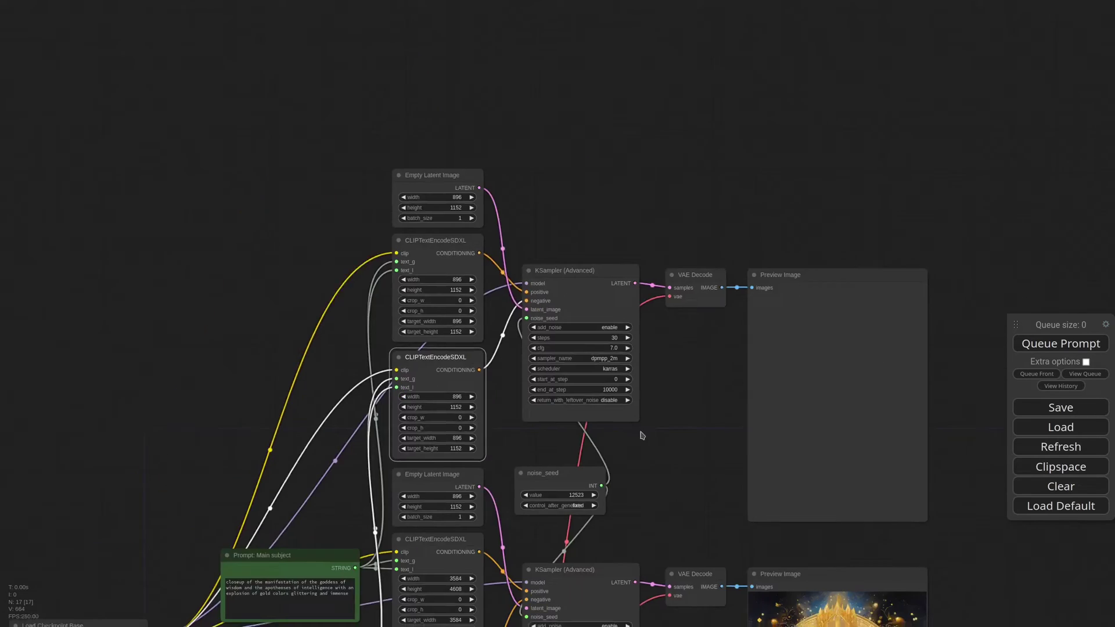
- Generate the images and place the copied chain's Preview Image node beside the original preview for comparison
drag(639, 435, 549, 260)
scroll(592, 253, down, 3)
click(1058, 344)
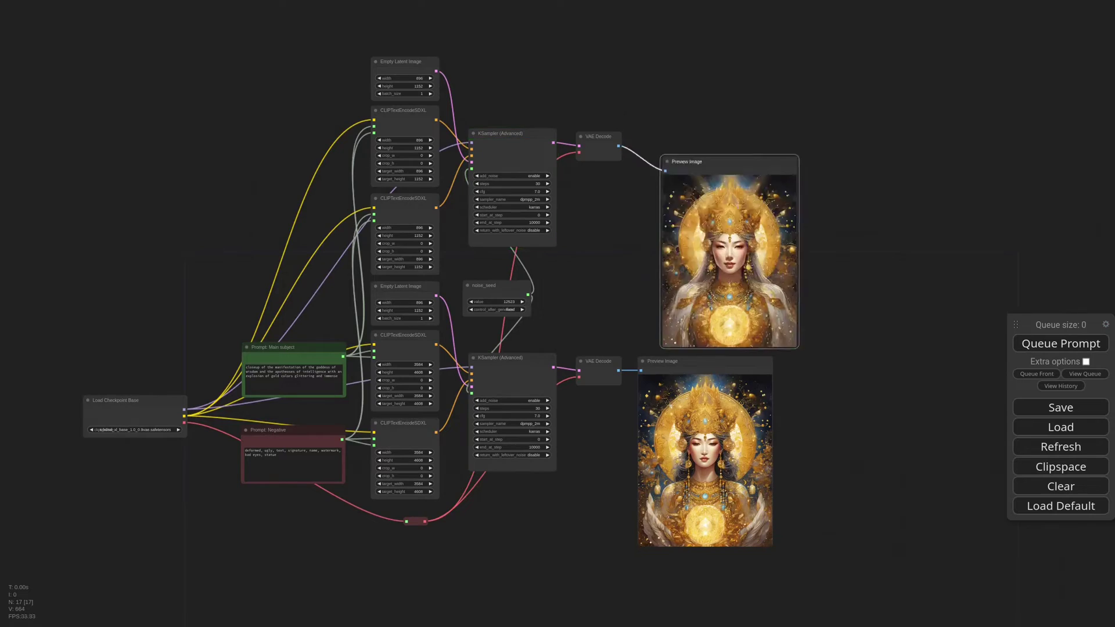
drag(759, 181, 896, 405)
scroll(891, 493, up, 6)
scroll(887, 620, up, 4)
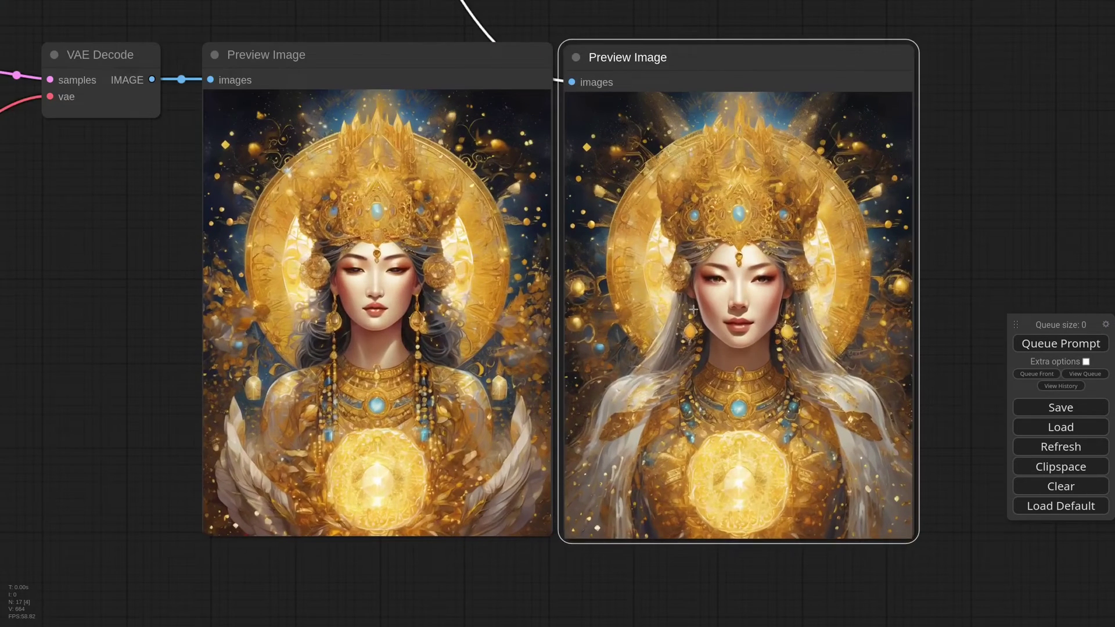
click(443, 505)
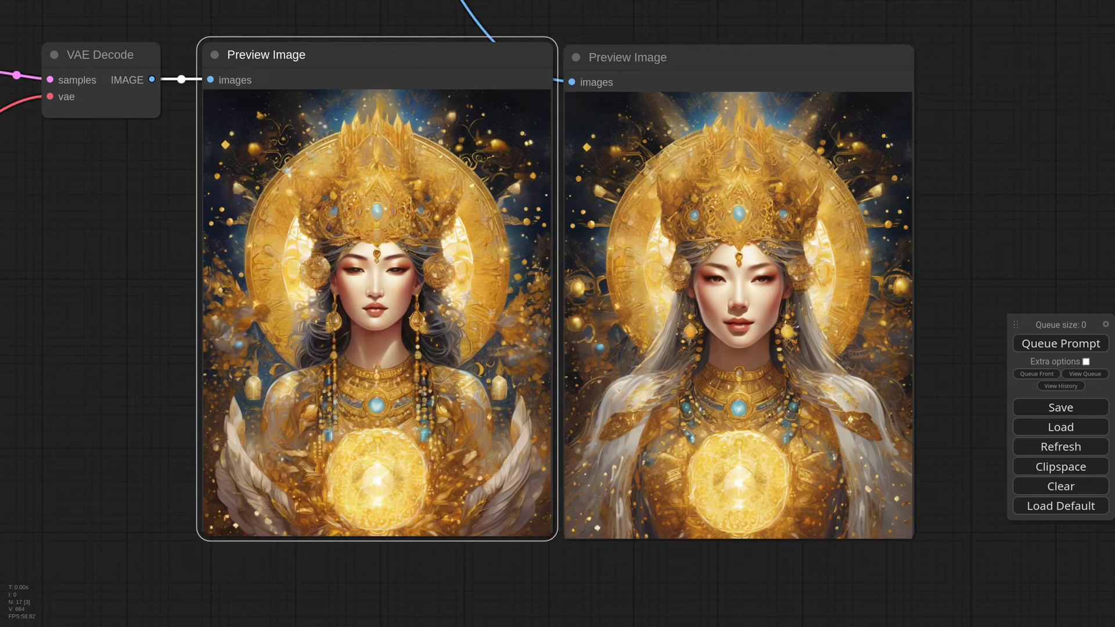
- Run another generation and compare the two preview images side by side
scroll(470, 430, down, 8)
key(ctrl+Return)
scroll(510, 572, up, 6)
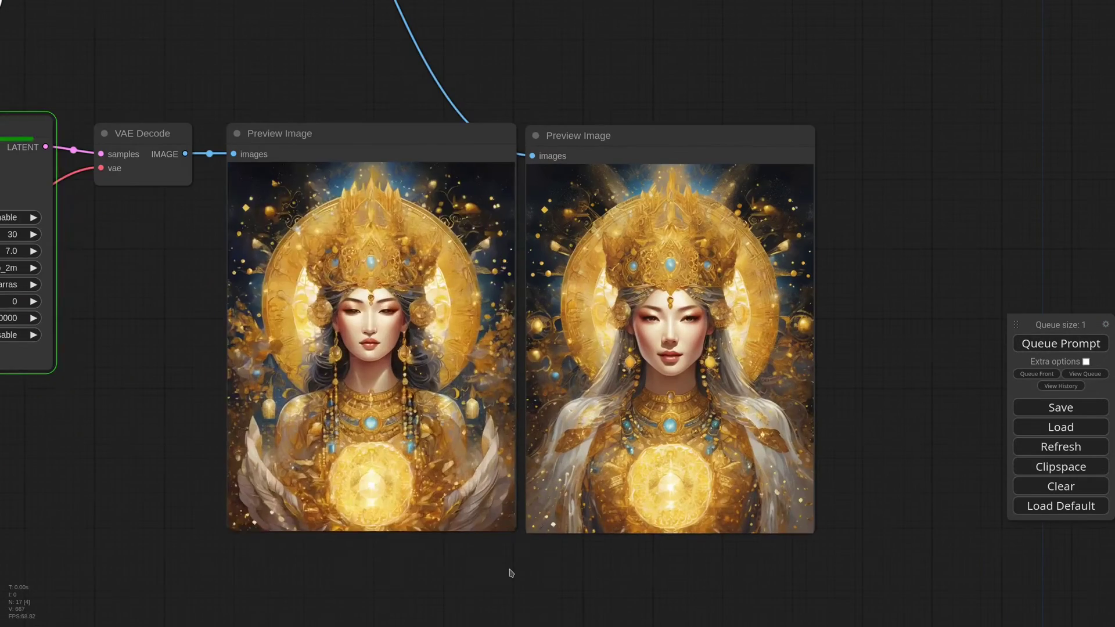
scroll(509, 572, up, 2)
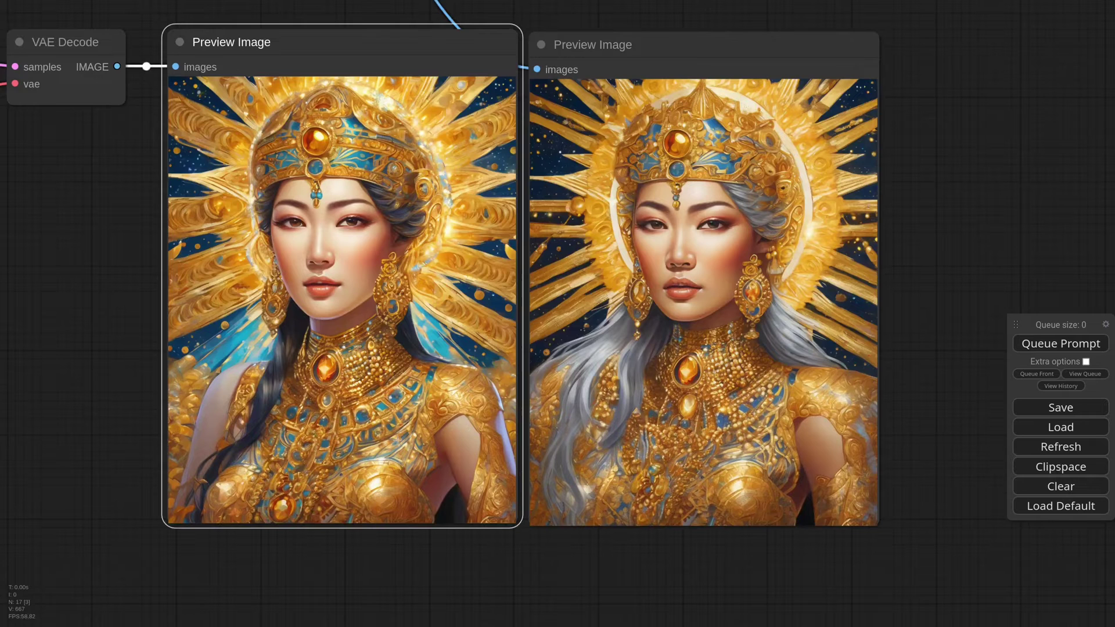
- Delete the copied latent, text encoder, KSampler and VAE Decode nodes together with their Preview Image node
scroll(397, 439, down, 10)
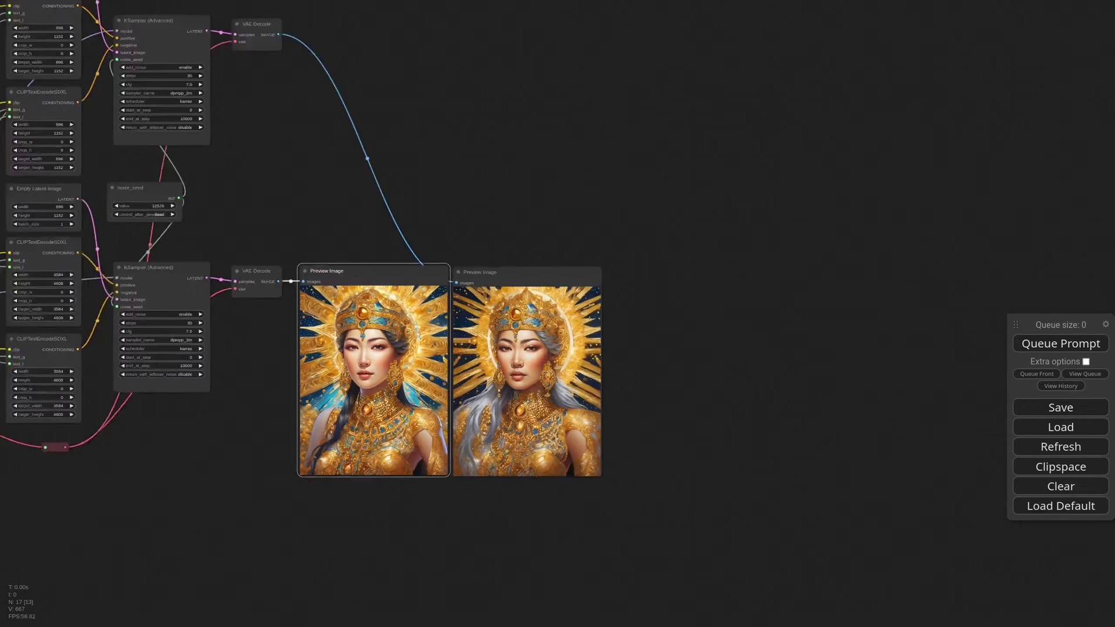
drag(281, 232, 463, 312)
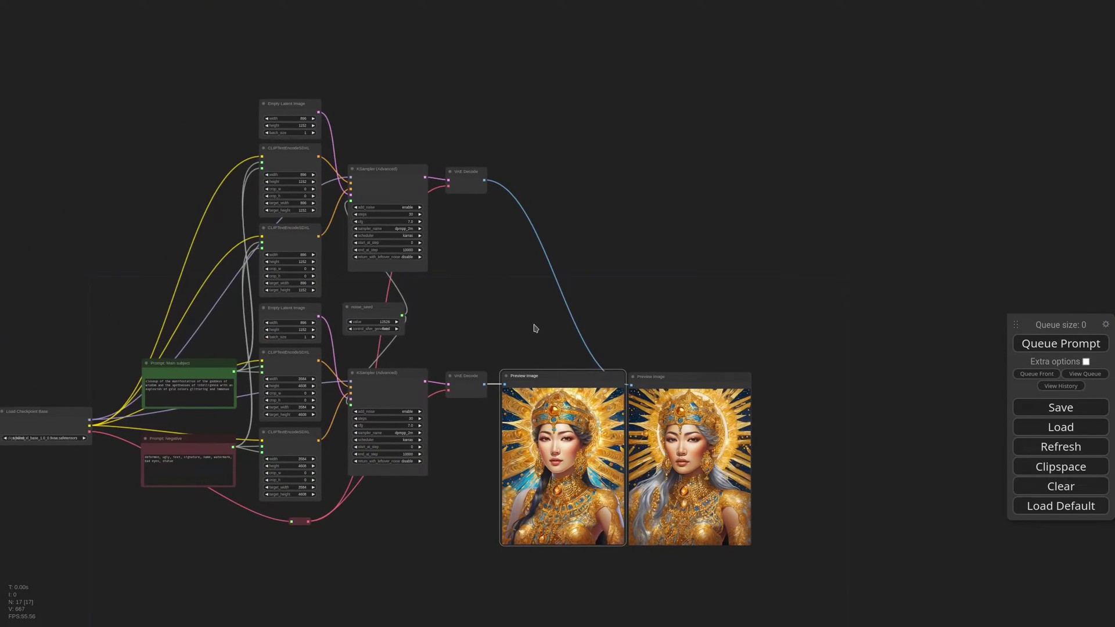
drag(560, 268, 210, 87)
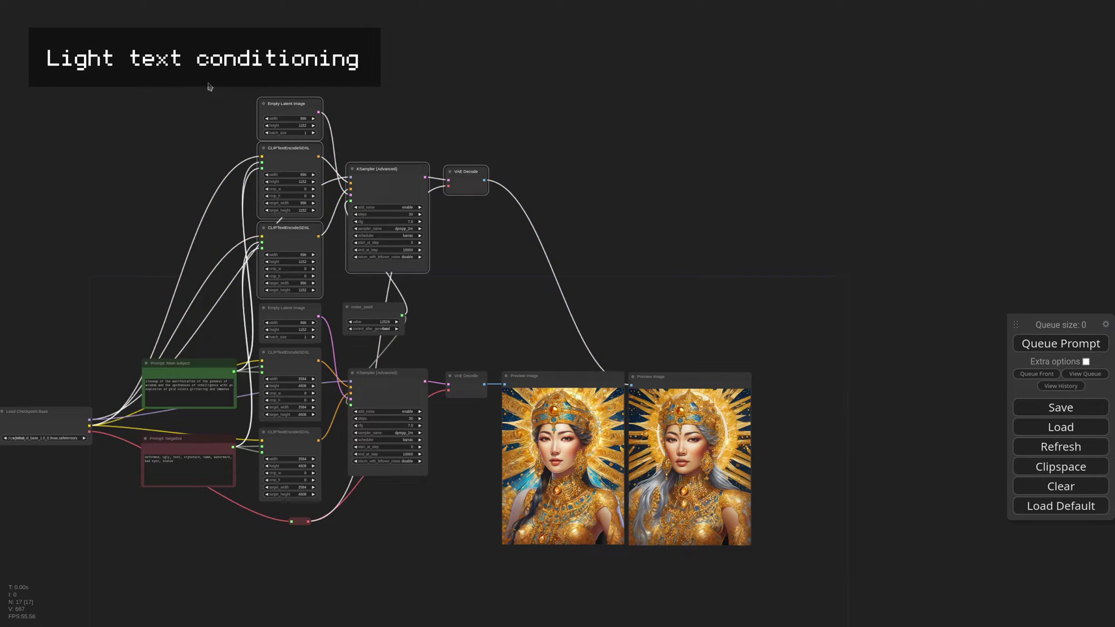
key(Delete)
click(702, 374)
key(Delete)
- Position the newly duplicated chain with its own prompt nodes above the original, and move the original noise_seed node above the original Empty Latent Image
scroll(595, 336, up, 3)
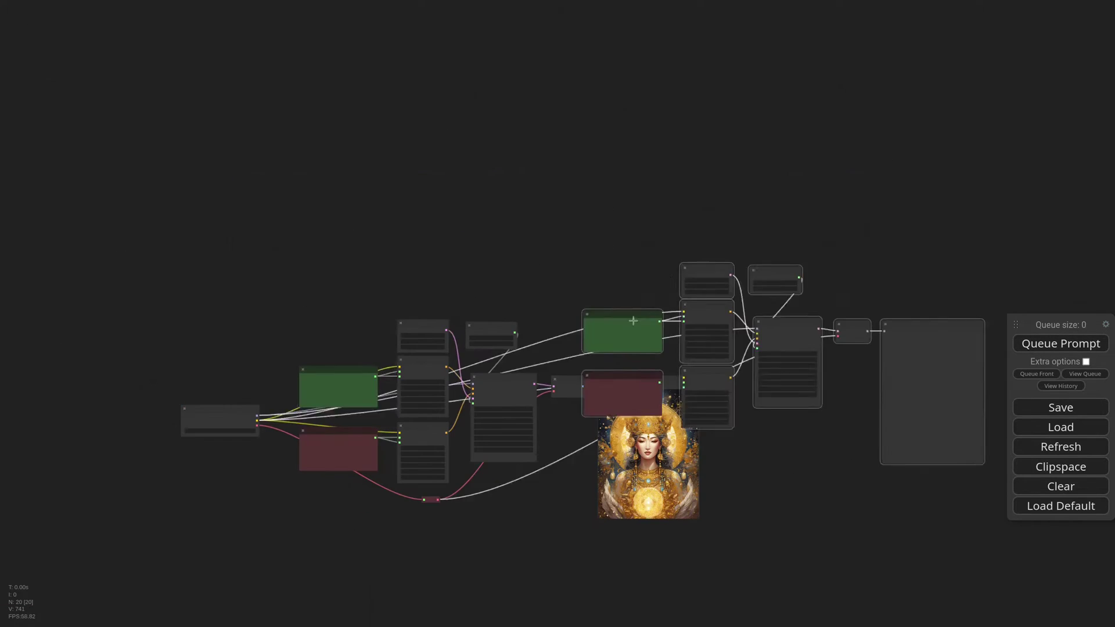
drag(633, 321, 583, 250)
drag(493, 330, 425, 286)
scroll(777, 282, up, 7)
- Delete the duplicated noise_seed node and connect the original noise_seed node to the copied KSampler
click(673, 125)
key(Delete)
drag(133, 297, 640, 274)
drag(115, 281, 114, 296)
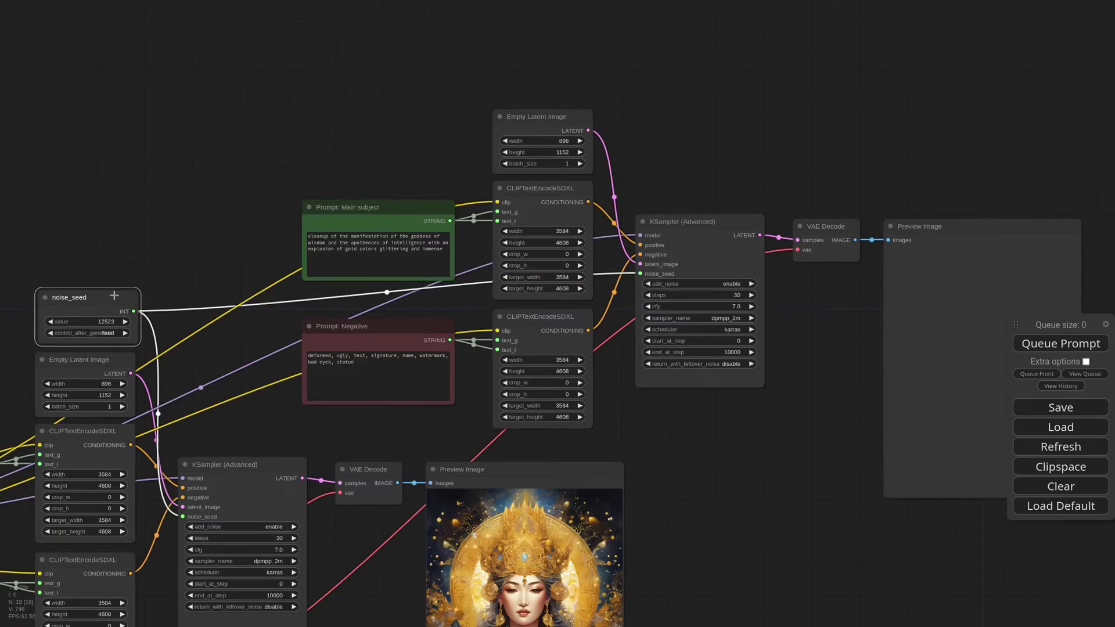
- Place the copied chain's empty Preview Image node beside the original preview
drag(778, 435, 685, 325)
drag(864, 112, 614, 357)
drag(794, 395, 898, 411)
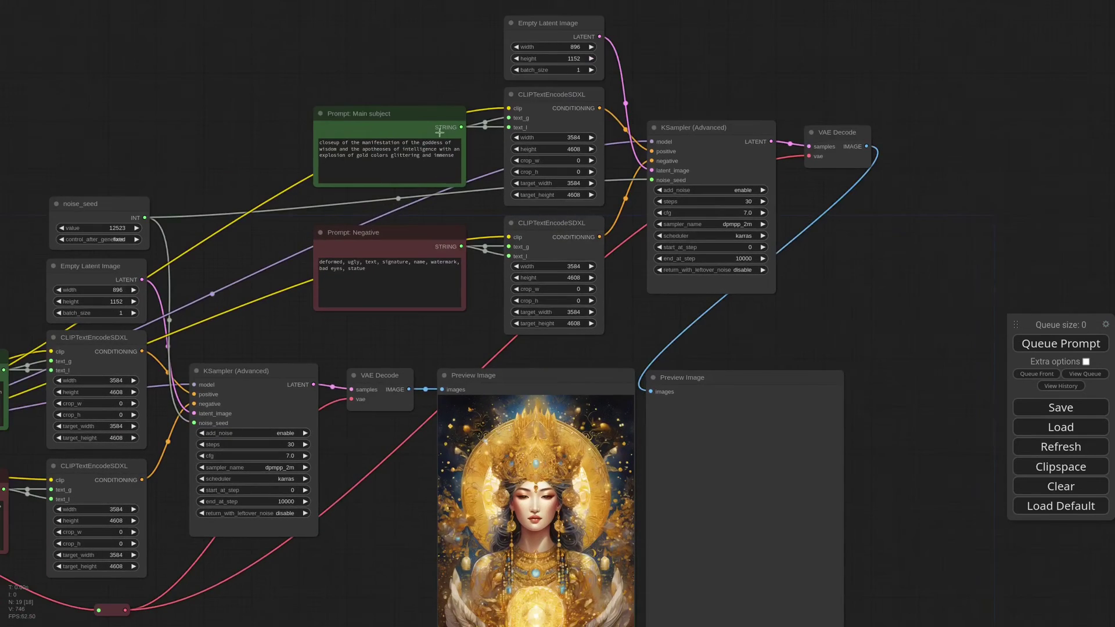
- Append a comma to the end of the copied main subject prompt, after "immense"
scroll(407, 100, up, 4)
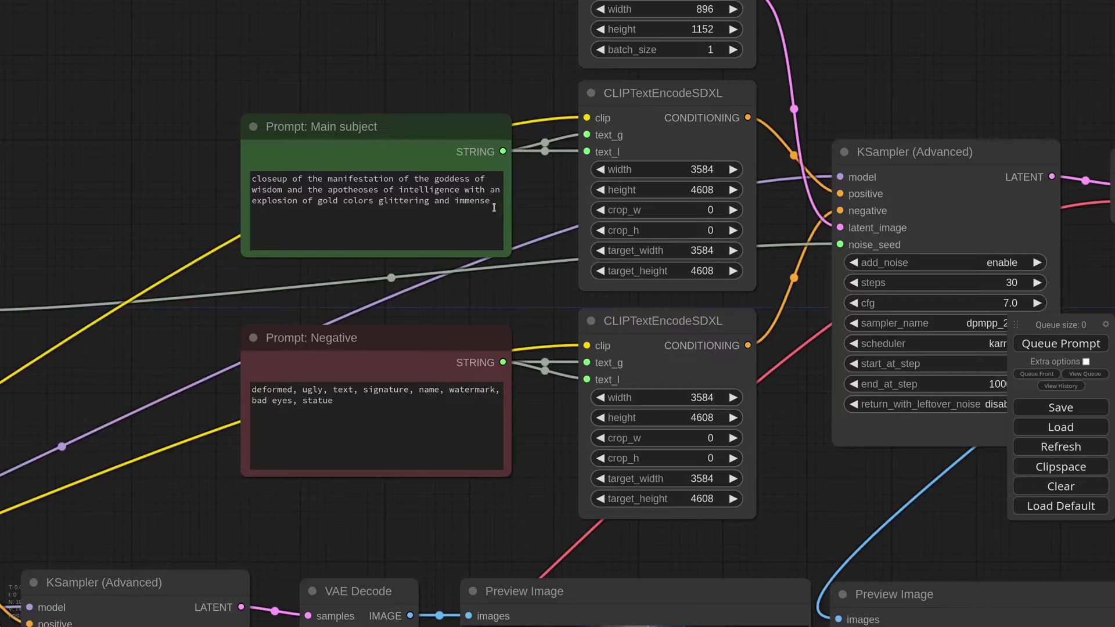
click(494, 208)
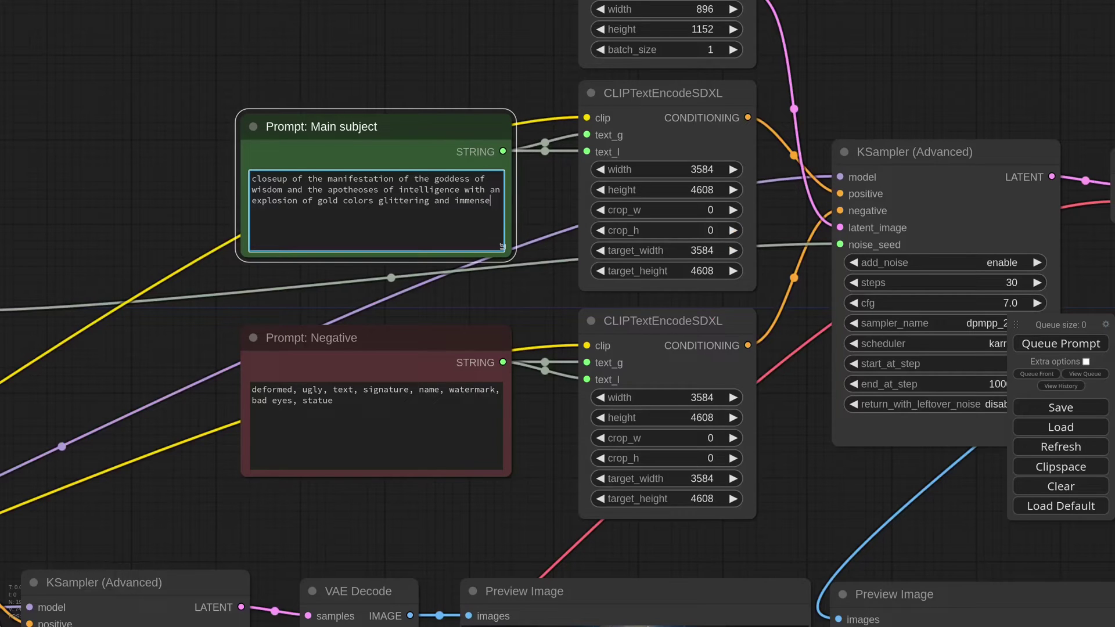
text(,)
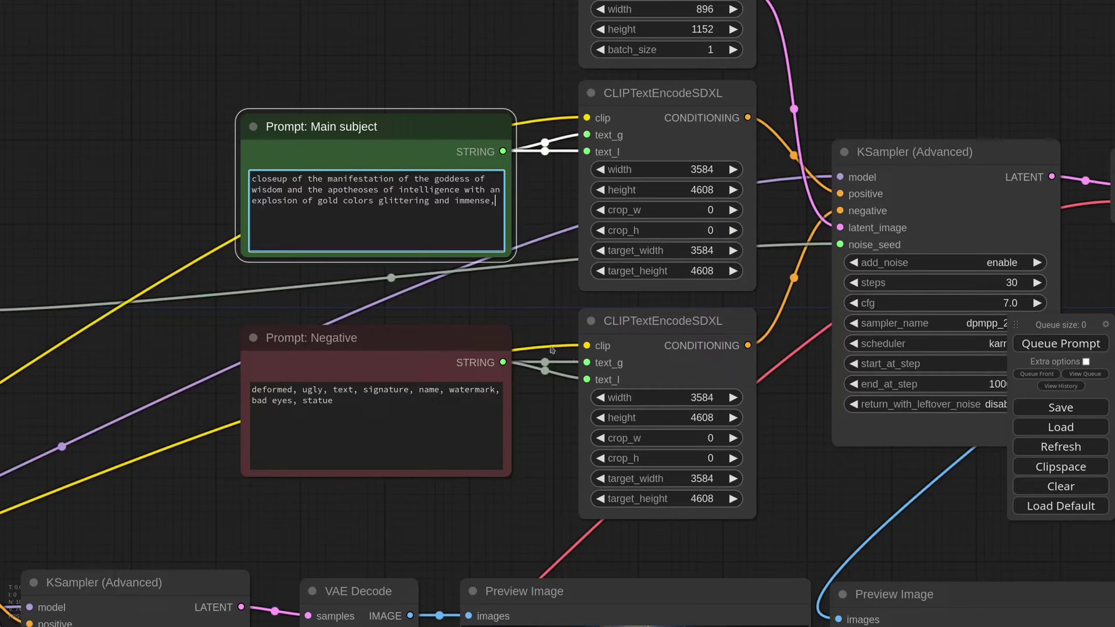
- Generate the image for the edited prompt and compare it closely with the original preview
scroll(537, 336, down, 7)
drag(889, 448, 763, 256)
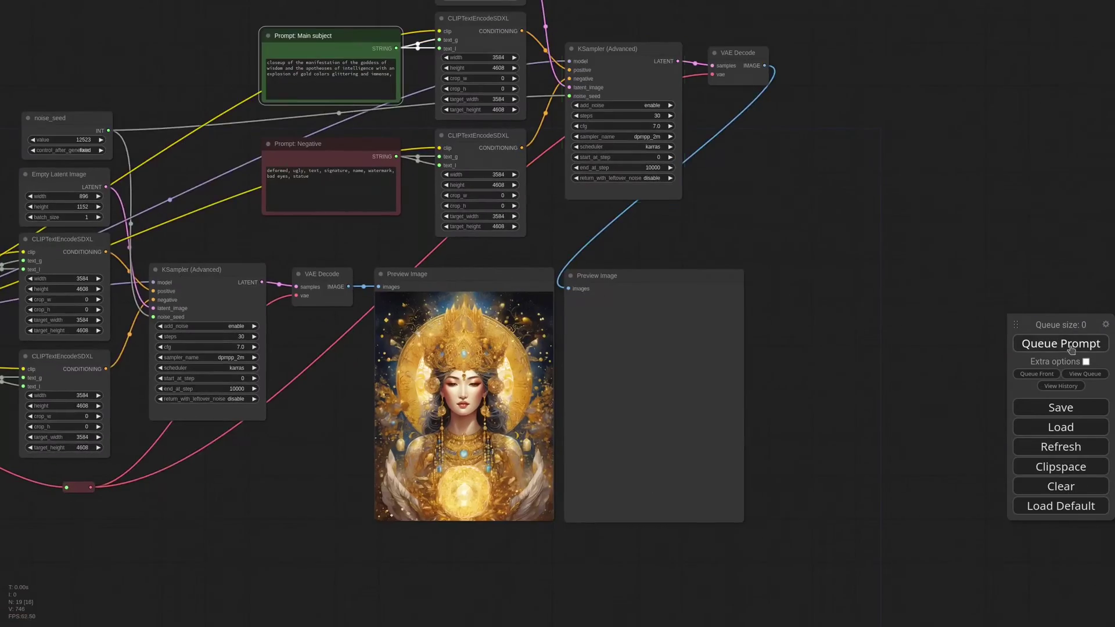
click(1061, 345)
scroll(550, 427, up, 3)
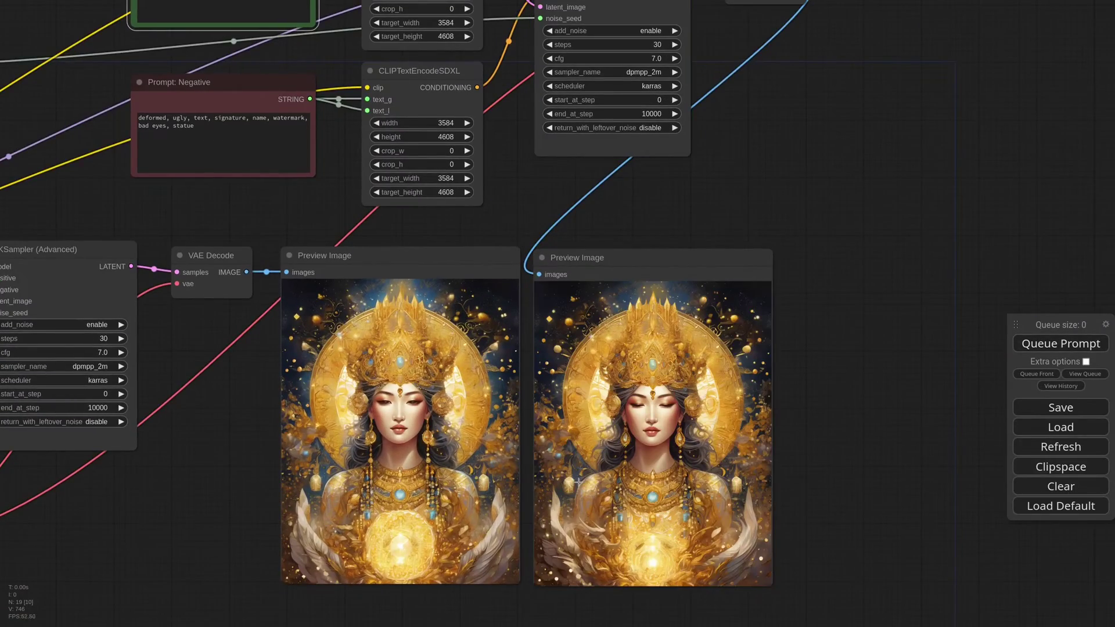
scroll(579, 482, up, 4)
scroll(578, 482, up, 1)
drag(949, 534, 948, 488)
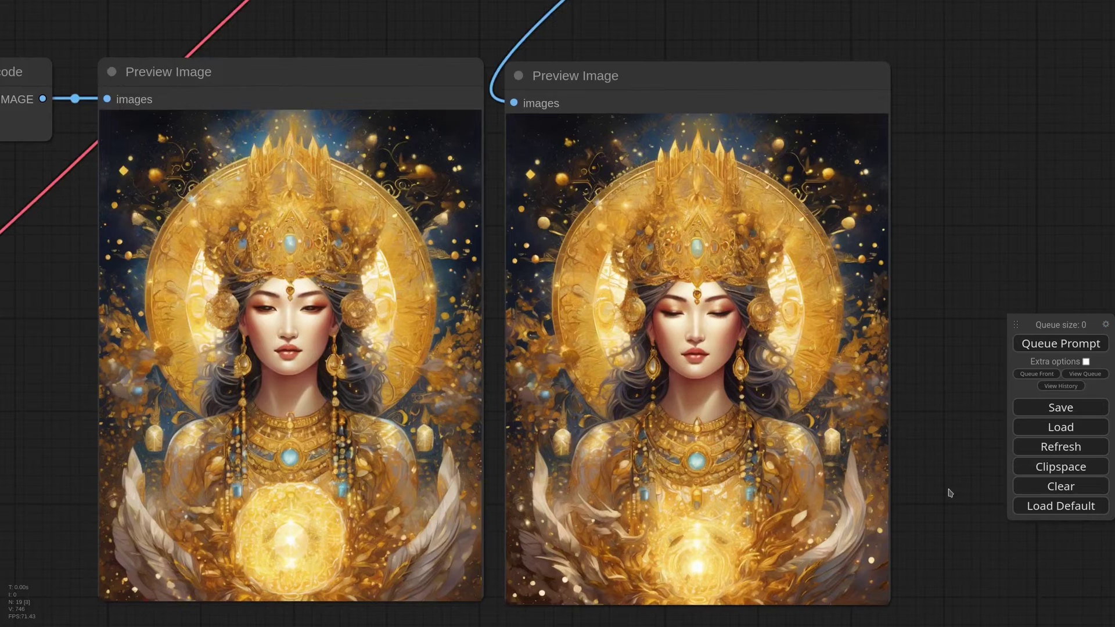
- Extend the copied main subject prompt after its final comma and generate the image again
scroll(480, 312, down, 4)
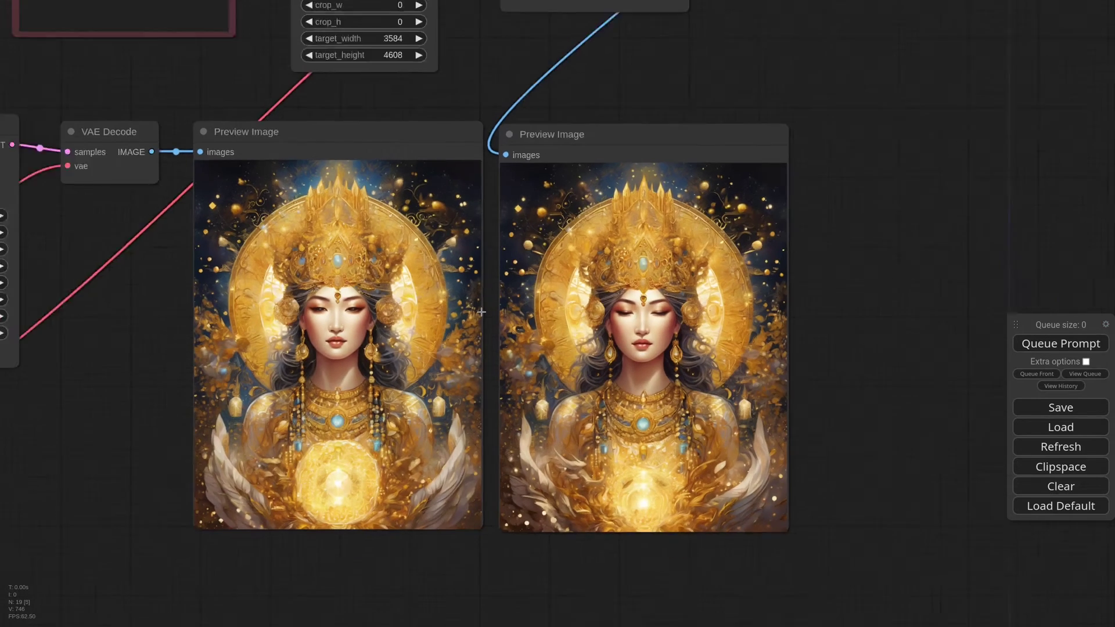
drag(488, 74, 503, 263)
click(232, 61)
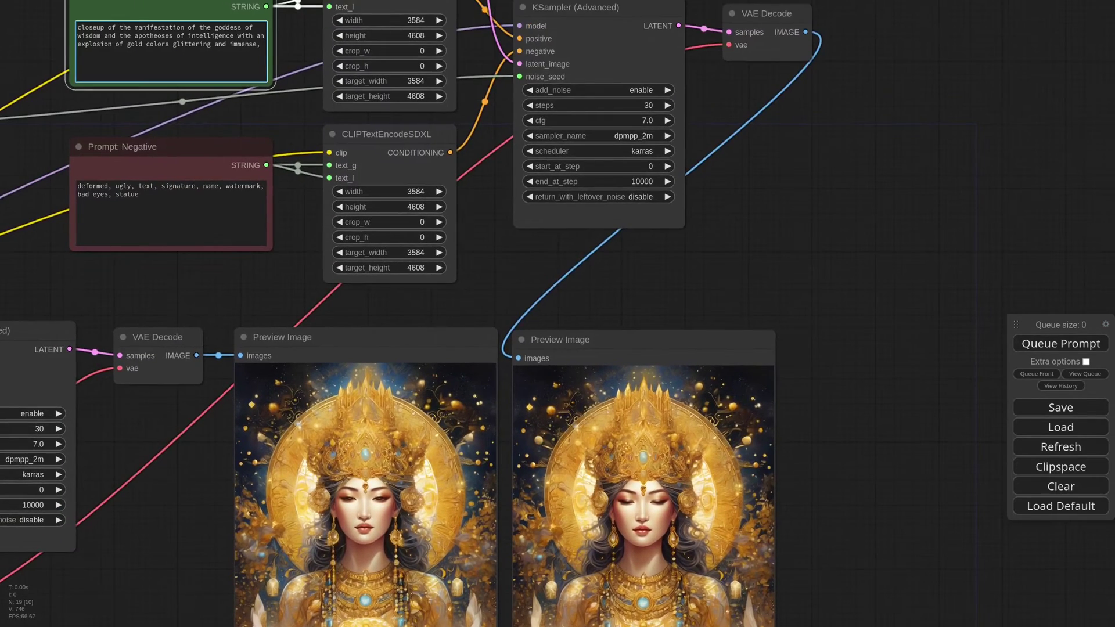
click(1071, 348)
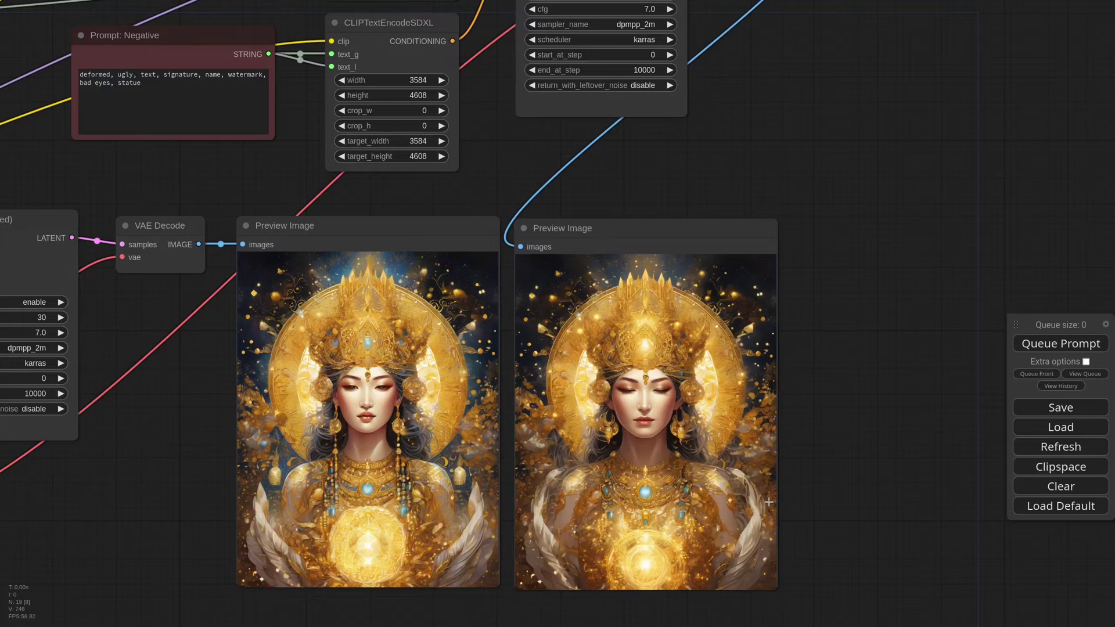
scroll(521, 170, down, 4)
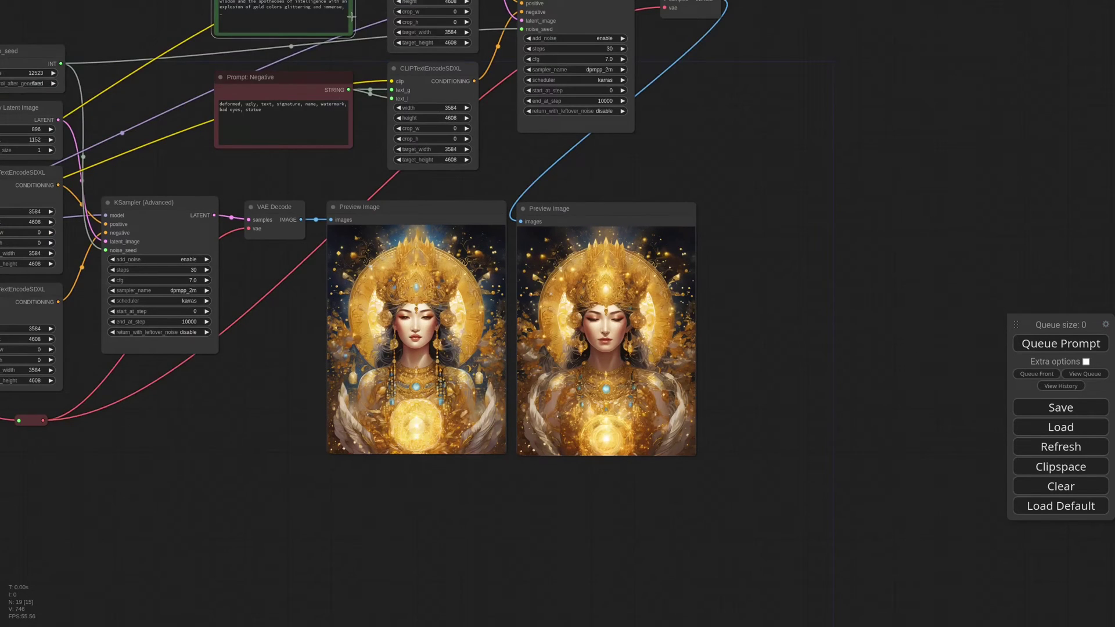
- Place the copied main subject prompt node beside the previews, end its text with "8483" and generate the image
drag(351, 17, 843, 258)
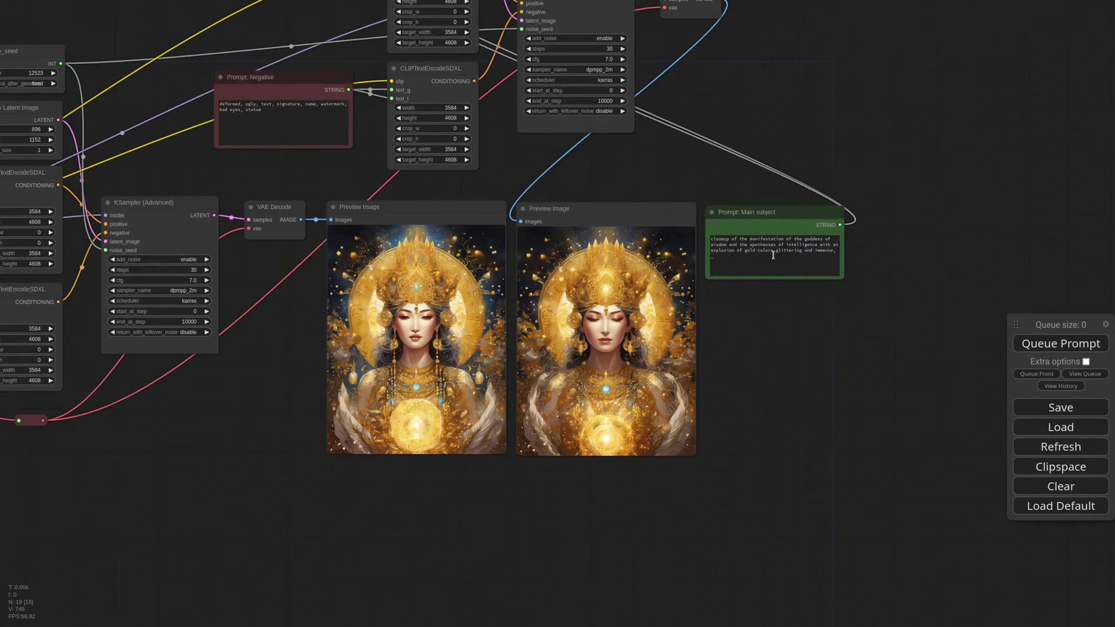
scroll(722, 297, up, 8)
text(8483)
click(1042, 349)
scroll(842, 395, down, 3)
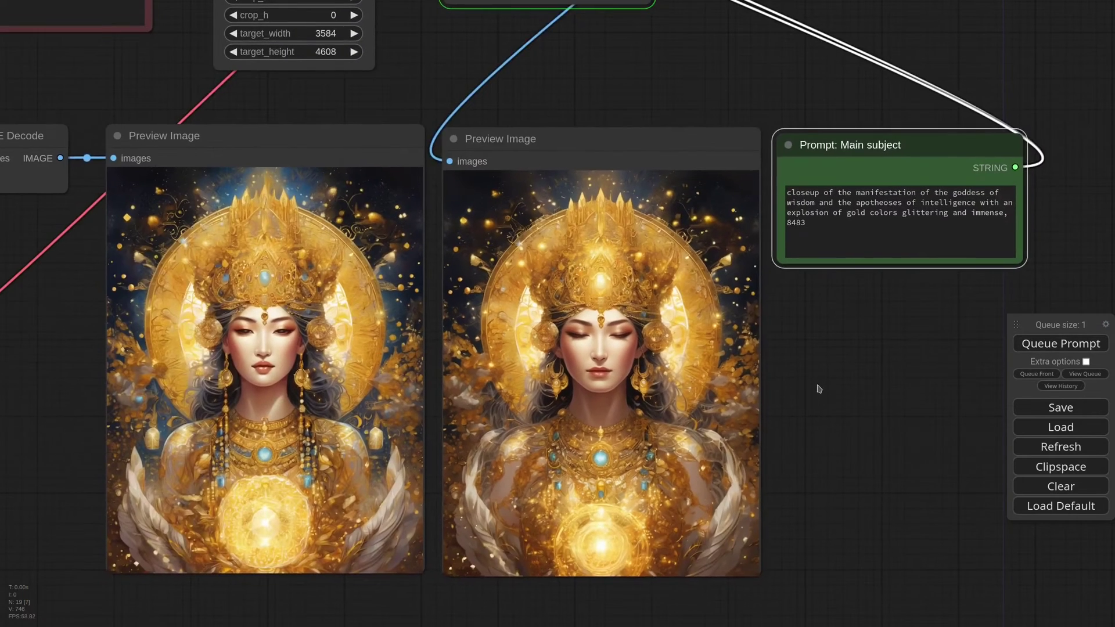
- Append the digits 1, 2 and 3 one at a time to the number in the main subject prompt, generating after each
click(825, 227)
text(1)
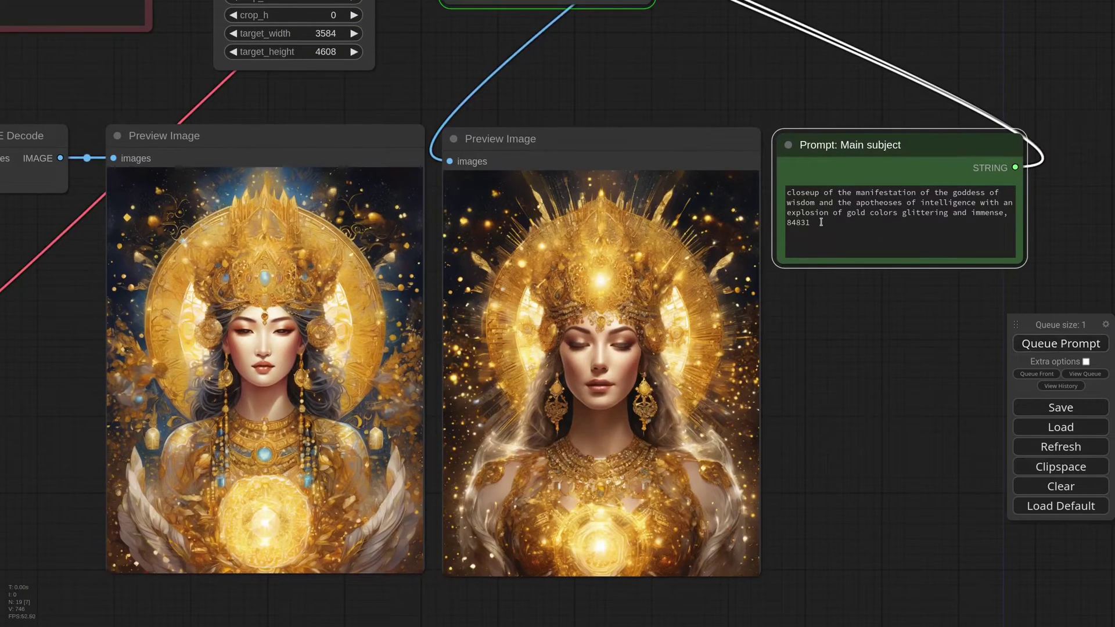
text(2)
key(ctrl+Return)
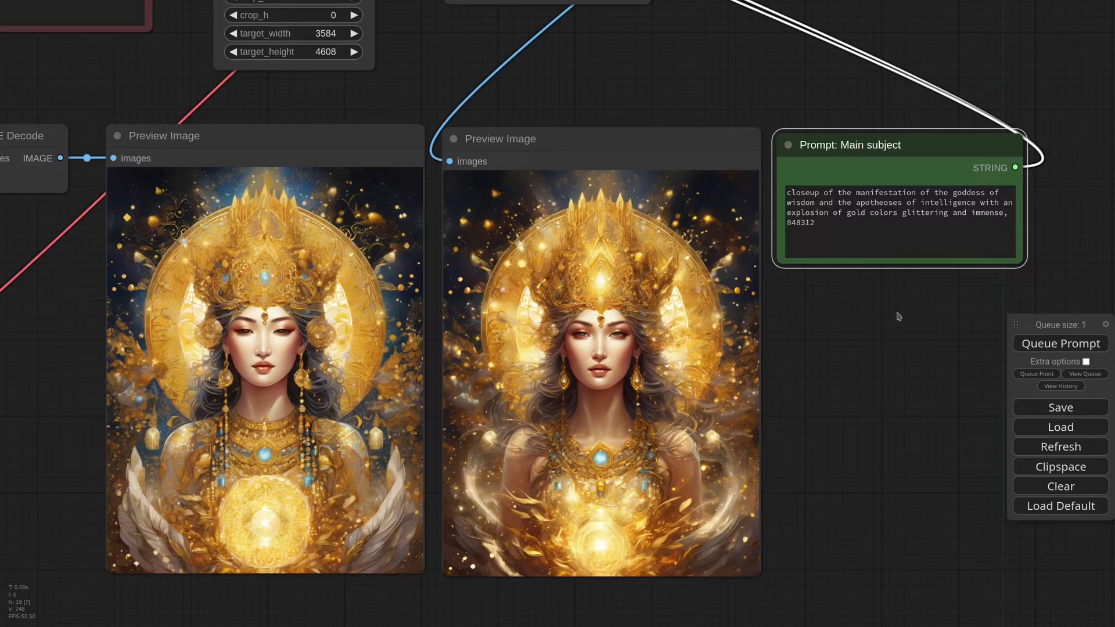
text(3)
key(ctrl+Return)
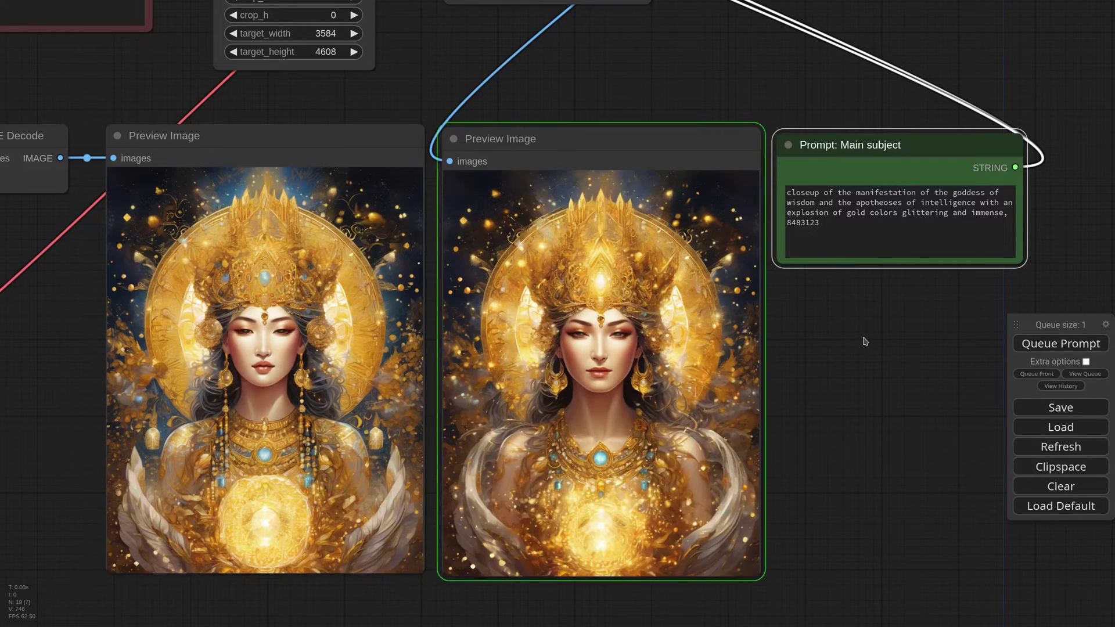
- Replace the number ending the main subject prompt with "_", generate the image, and return the prompt node beside its text encoder
double_click(805, 223)
text(_)
click(1069, 344)
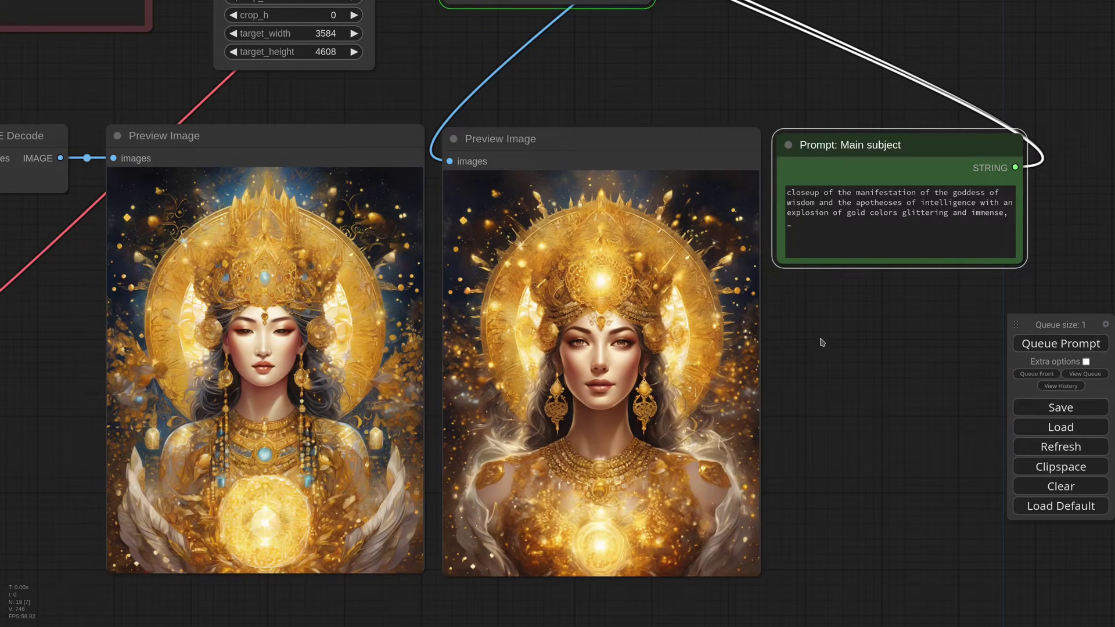
scroll(749, 266, down, 5)
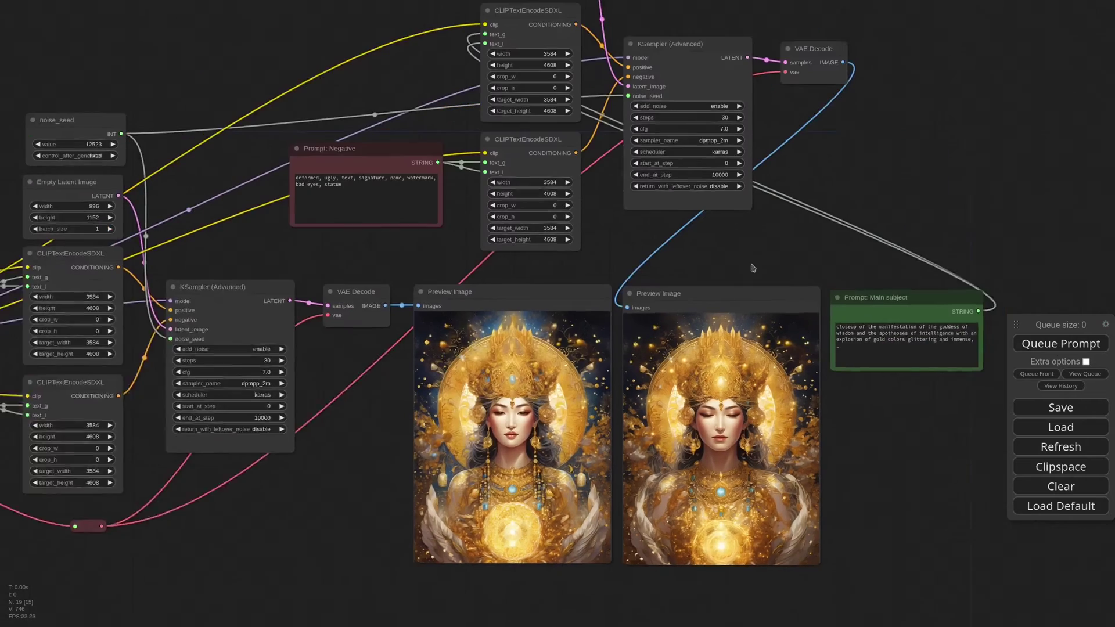
drag(927, 369, 386, 131)
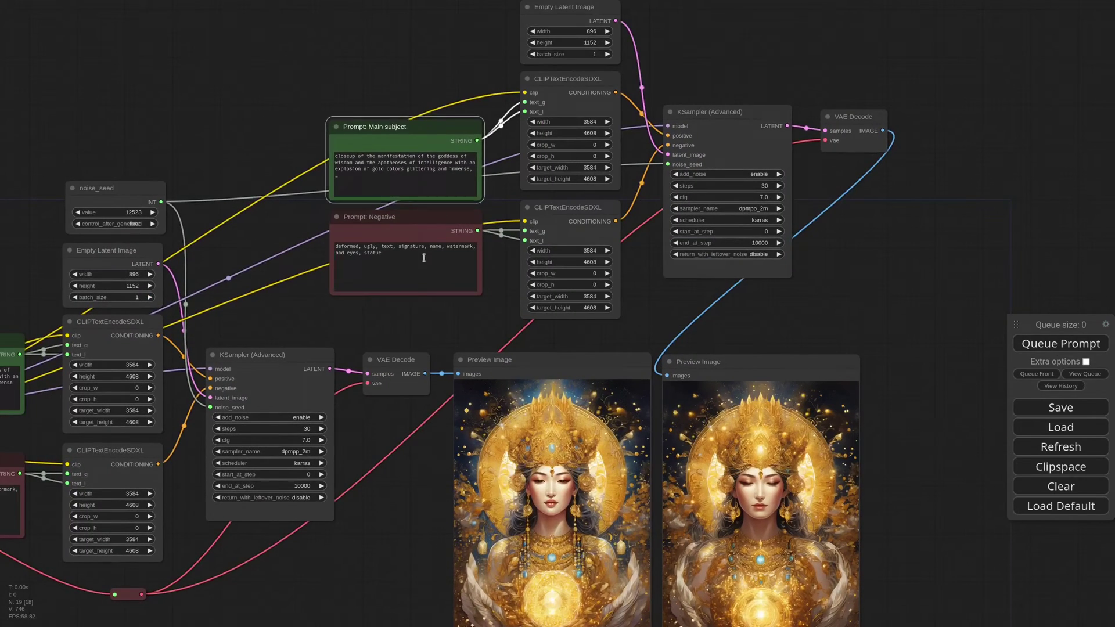
- Append a comma after "statue" in the copied negative prompt and generate the image
click(428, 257)
text(,)
drag(406, 331, 383, 193)
key(ctrl+Return)
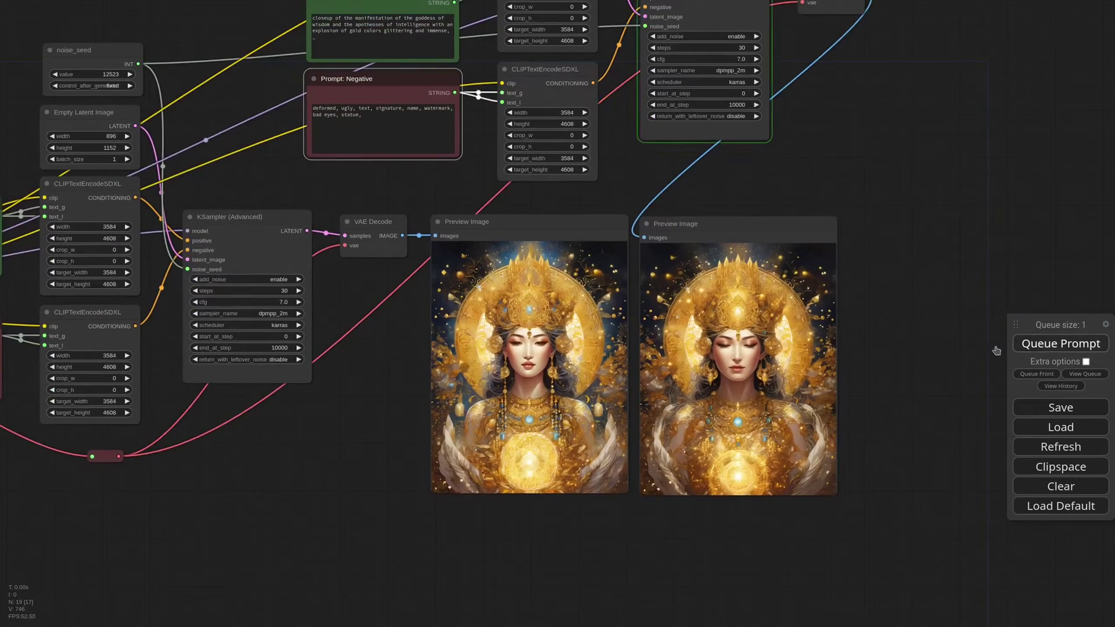
- Place the copied negative prompt node beside the previews and compare the two images up close
drag(348, 76, 886, 233)
scroll(769, 367, up, 3)
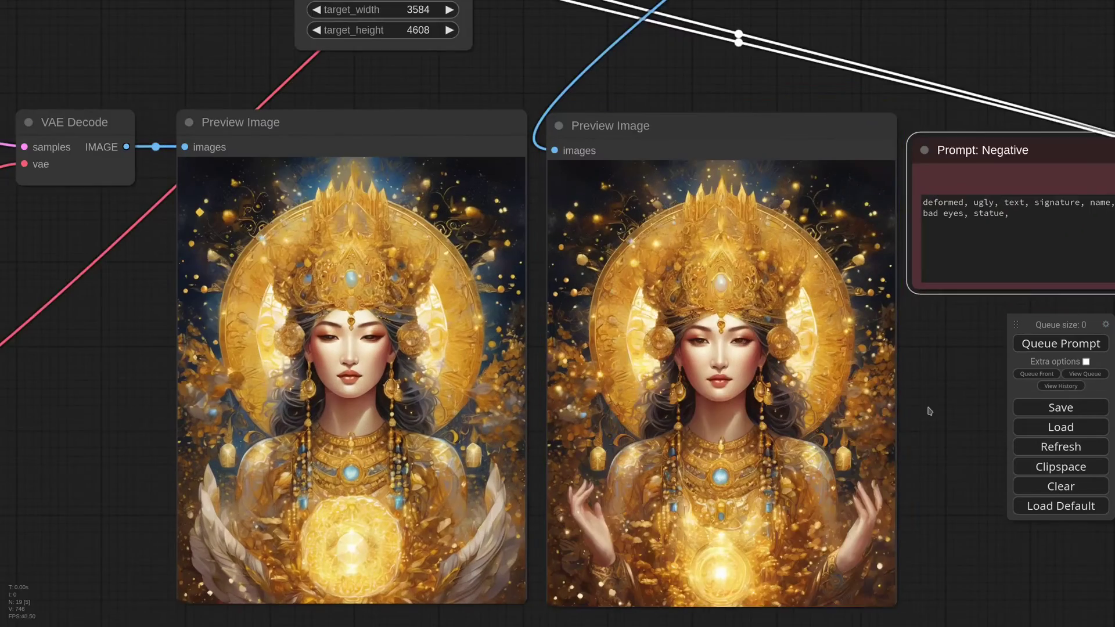
drag(929, 406, 792, 356)
scroll(837, 304, up, 1)
drag(838, 304, 895, 317)
- Add "horror" to the end of the copied negative prompt and generate the image
click(952, 199)
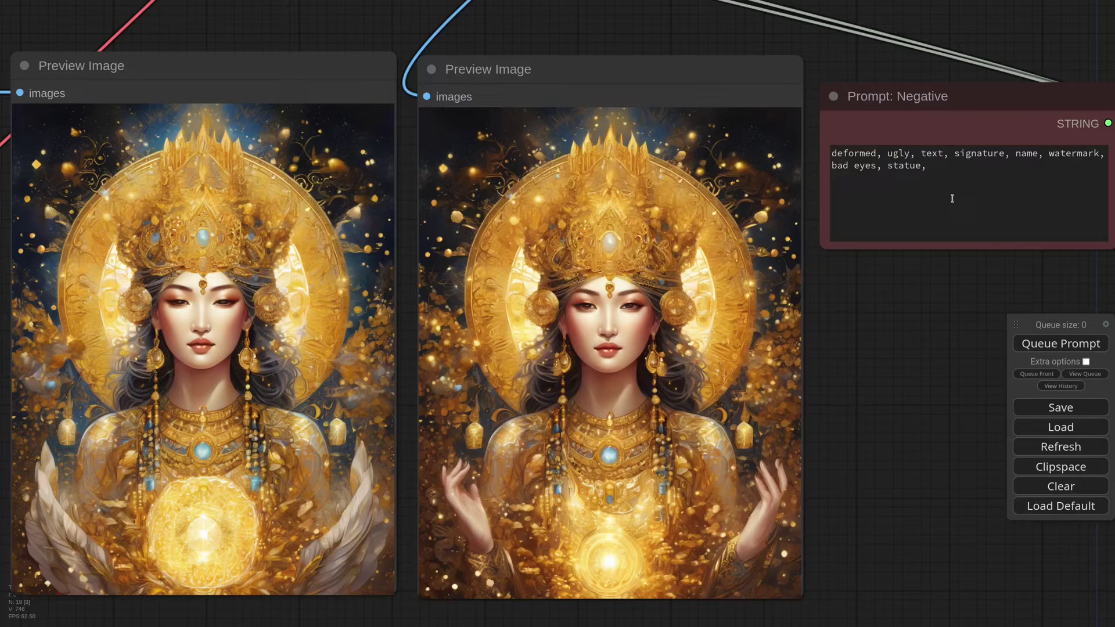
click(960, 181)
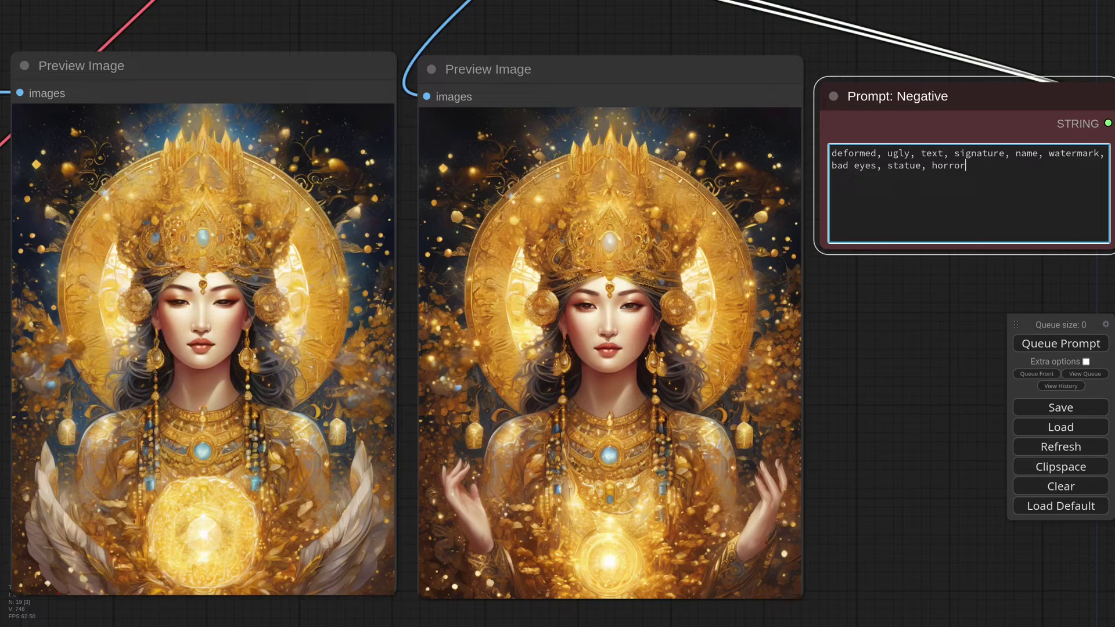
click(1082, 343)
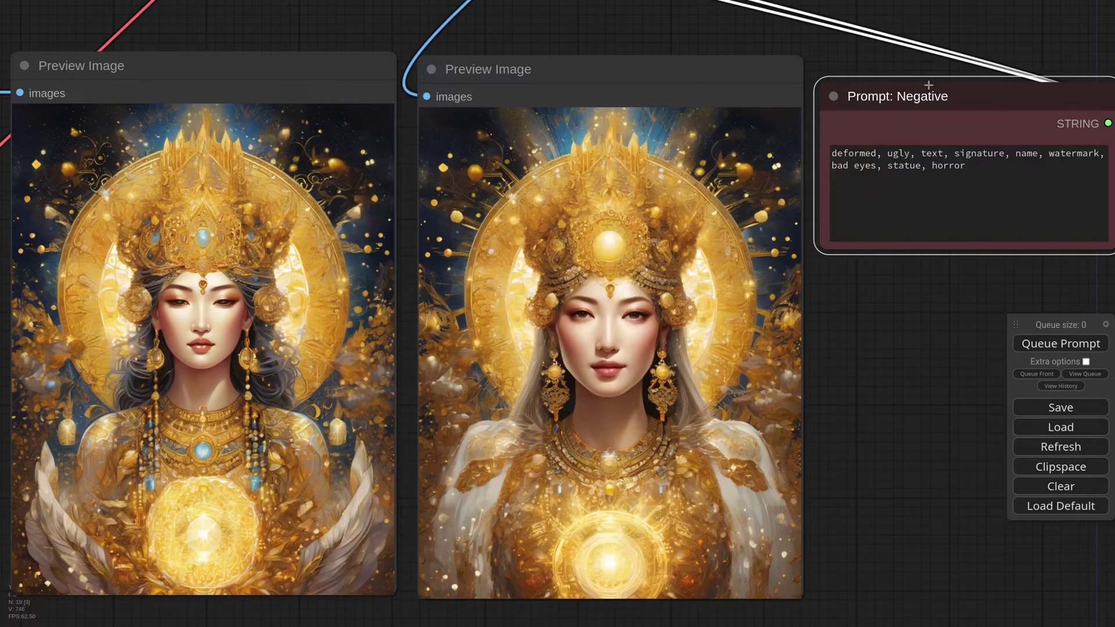
- Try "Frankenstein" and "werewolf" in place of "horror" in the negative prompt, generating an image for each word
click(950, 164)
double_click(949, 165)
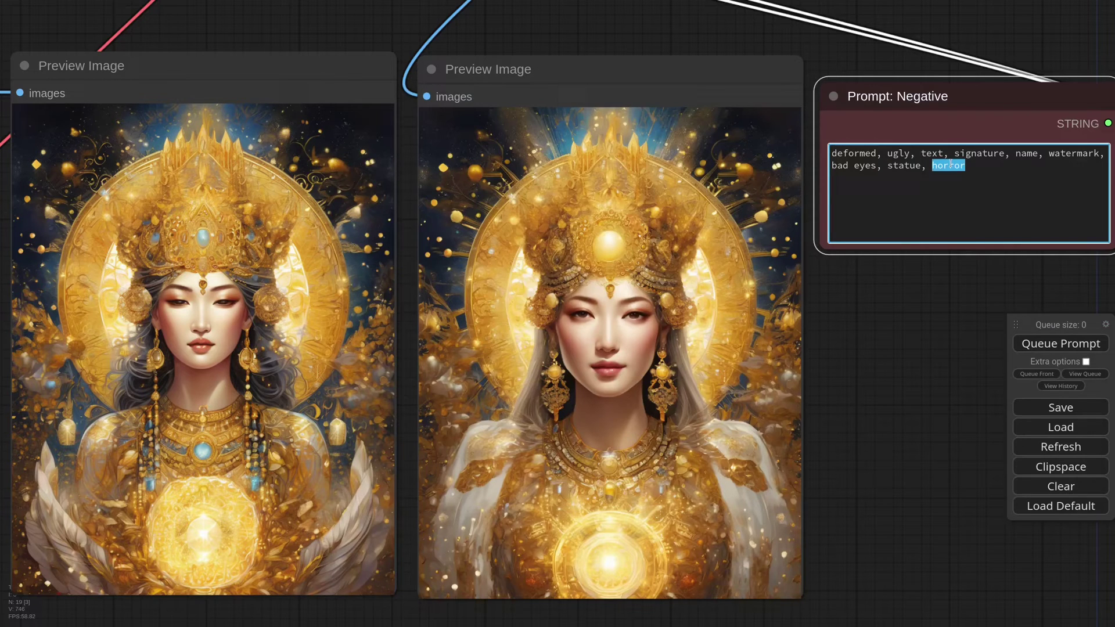
text(Frankenstein)
click(1060, 343)
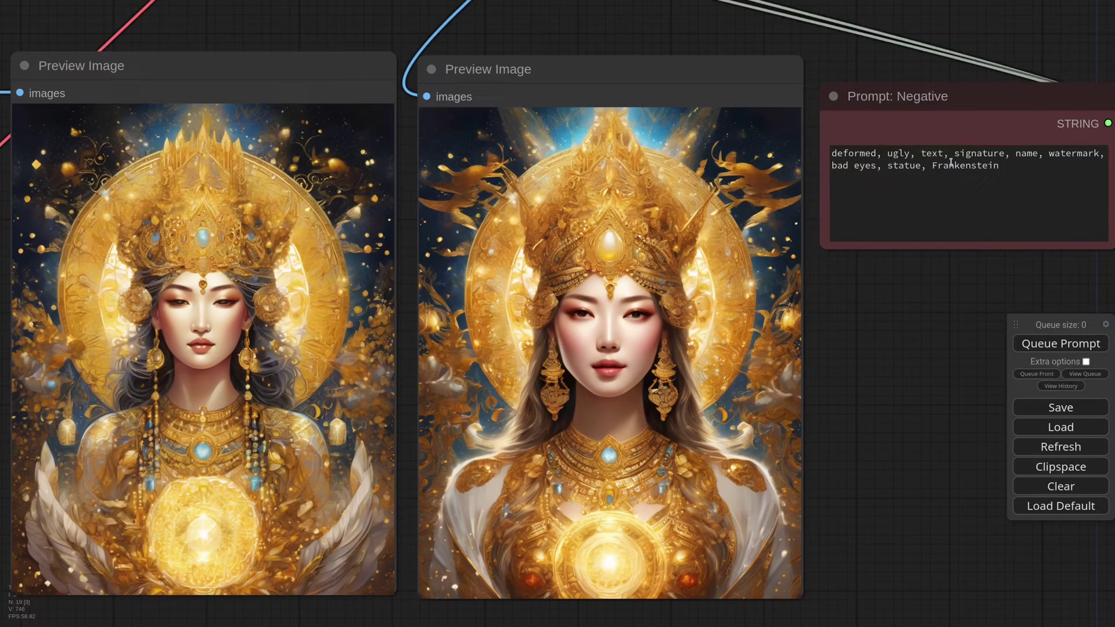
double_click(955, 166)
text(werewolf)
key(ctrl+Return)
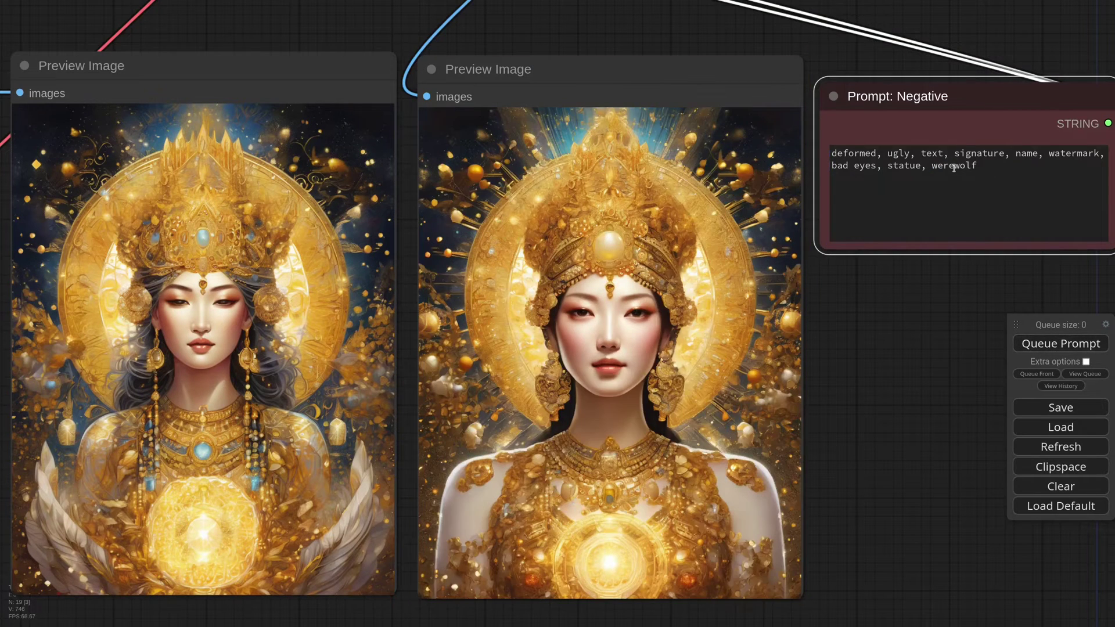
- Try "vampire" and "zombie" in place of "werewolf" in the negative prompt, generating an image for each word
double_click(955, 167)
text(vampire)
click(1066, 346)
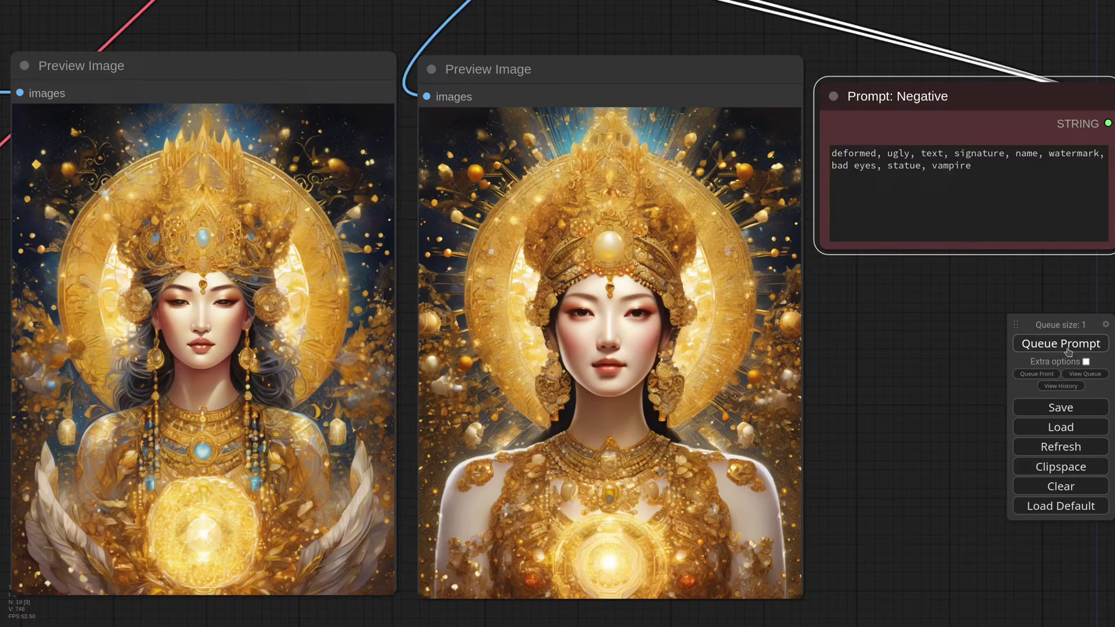
double_click(950, 166)
text(zombie)
click(1045, 343)
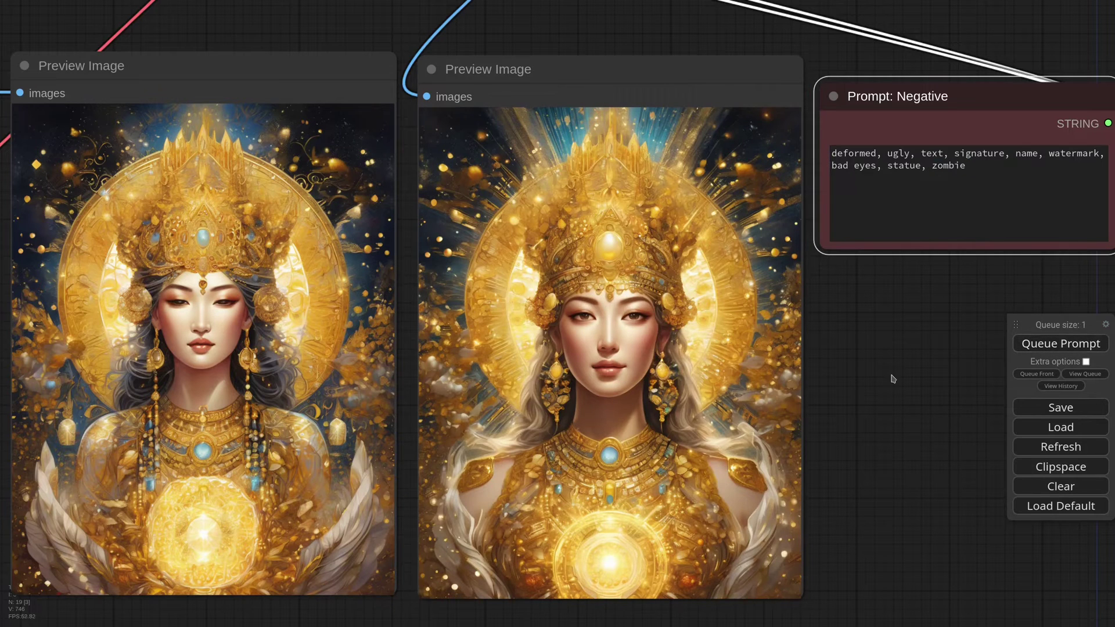
- Change "zombie" to "vampire" in the negative prompt, generate the image, and move the node back below the copied main subject prompt
double_click(949, 166)
text(vampir)
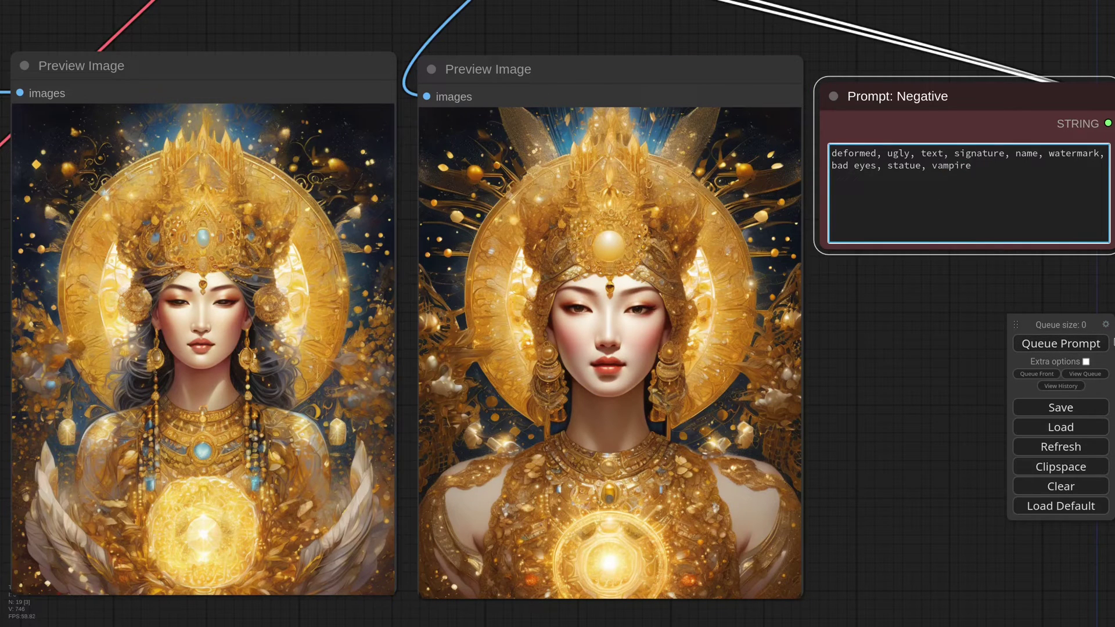
click(1060, 344)
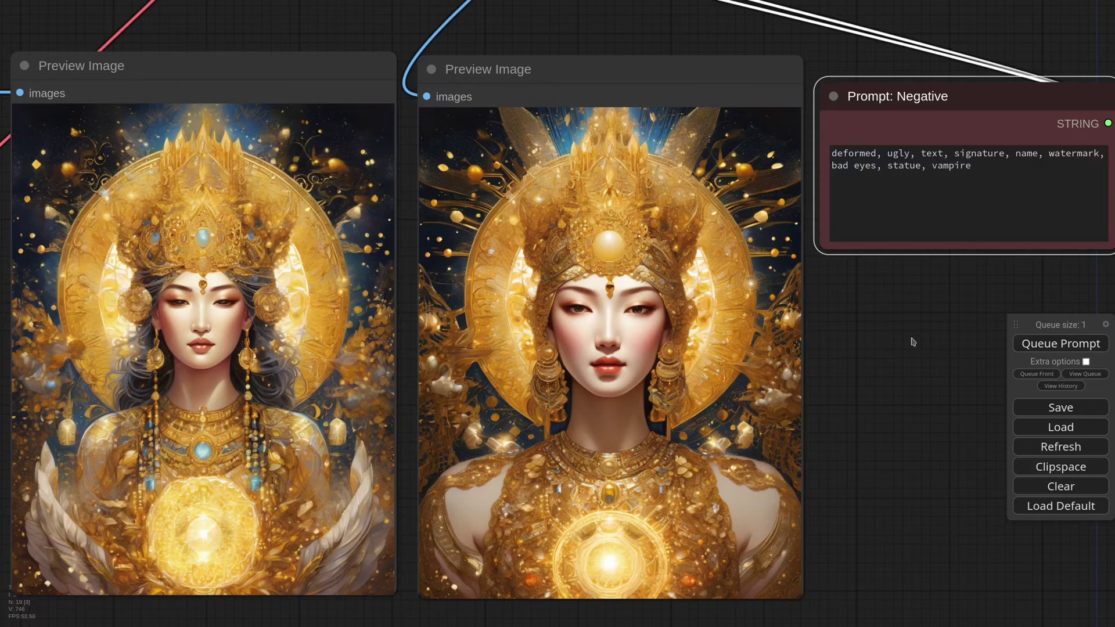
scroll(885, 348, down, 10)
drag(894, 308, 532, 180)
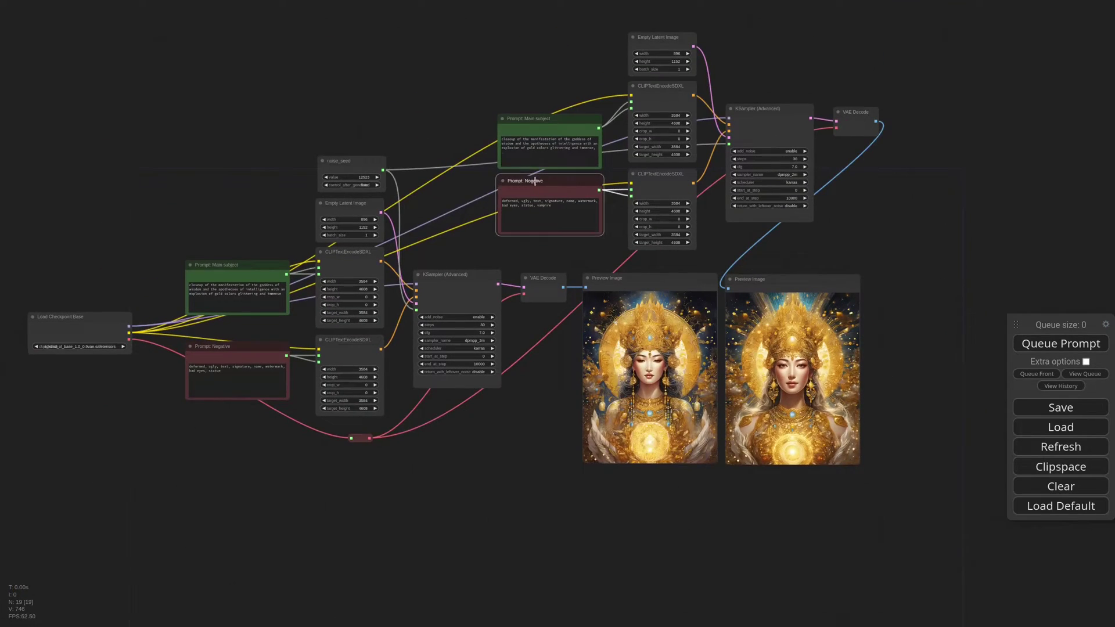
- Delete the duplicated Empty Latent Image node and connect the original one to the copied KSampler's latent_image input
click(674, 39)
key(Delete)
drag(381, 212, 728, 138)
- Duplicate the second chain's KSampler, VAE Decode and Preview Image nodes with their input connections kept
drag(905, 252, 857, 264)
drag(856, 264, 499, 84)
drag(622, 104, 567, 108)
click(770, 227)
drag(860, 365, 691, 110)
key(ctrl+c)
key(ctrl+shift+v)
- Arrange the duplicated KSampler, VAE Decode and Preview Image nodes beside the second chain, aligning the empty preview with the other previews
drag(925, 148, 984, 249)
drag(838, 129, 874, 157)
drag(980, 238, 955, 249)
drag(875, 157, 873, 167)
drag(955, 249, 954, 253)
drag(903, 296, 878, 294)
drag(866, 165, 835, 163)
drag(956, 249, 935, 252)
drag(846, 163, 851, 163)
click(977, 331)
scroll(979, 330, up, 2)
drag(723, 207, 769, 279)
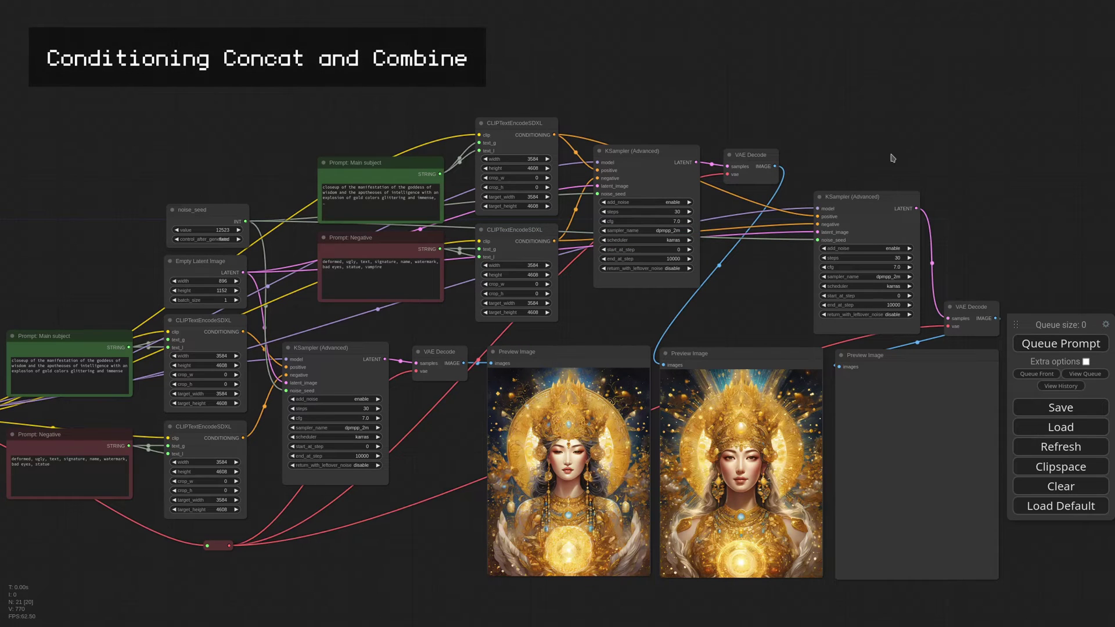
- Add a Conditioning (Concat) node, narrow it, and place it above the third KSampler
double_click(852, 142)
text(conca)
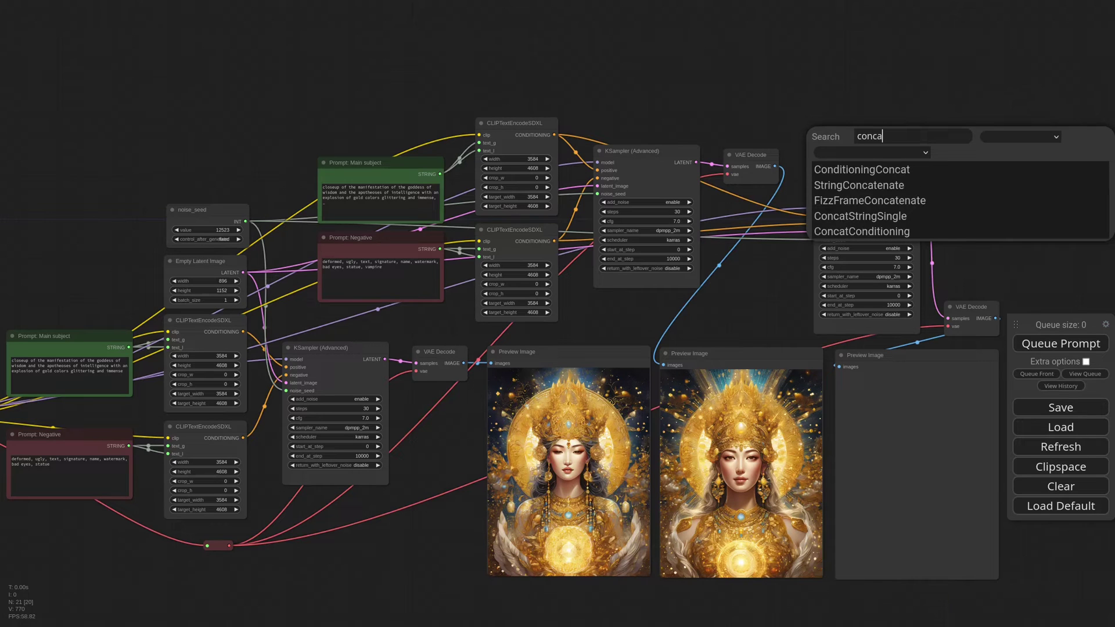
key(Down)
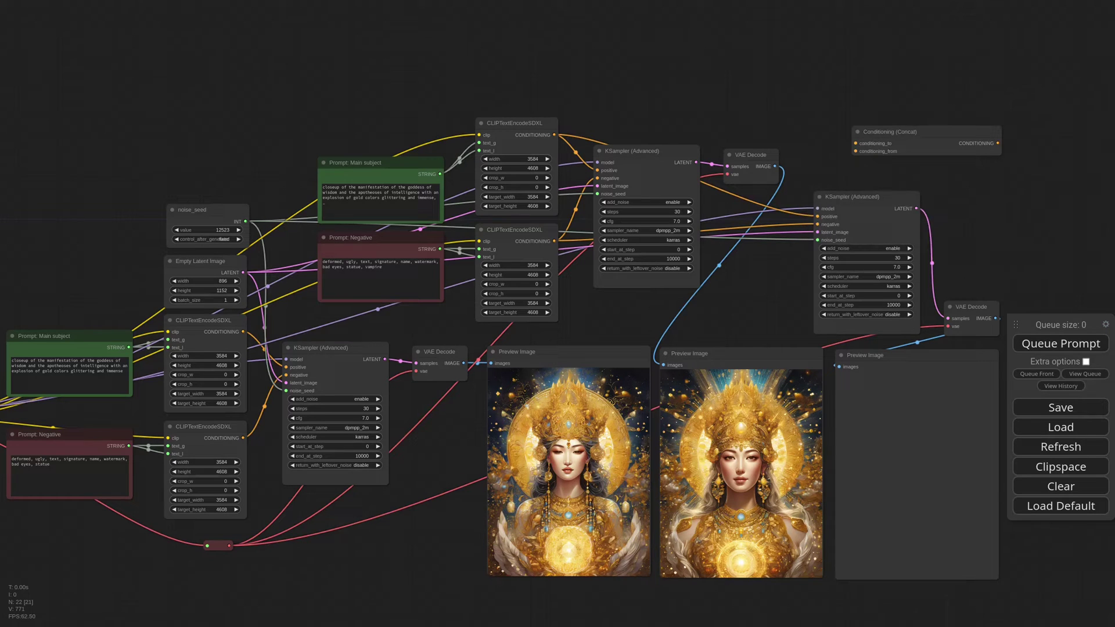
drag(998, 153, 952, 154)
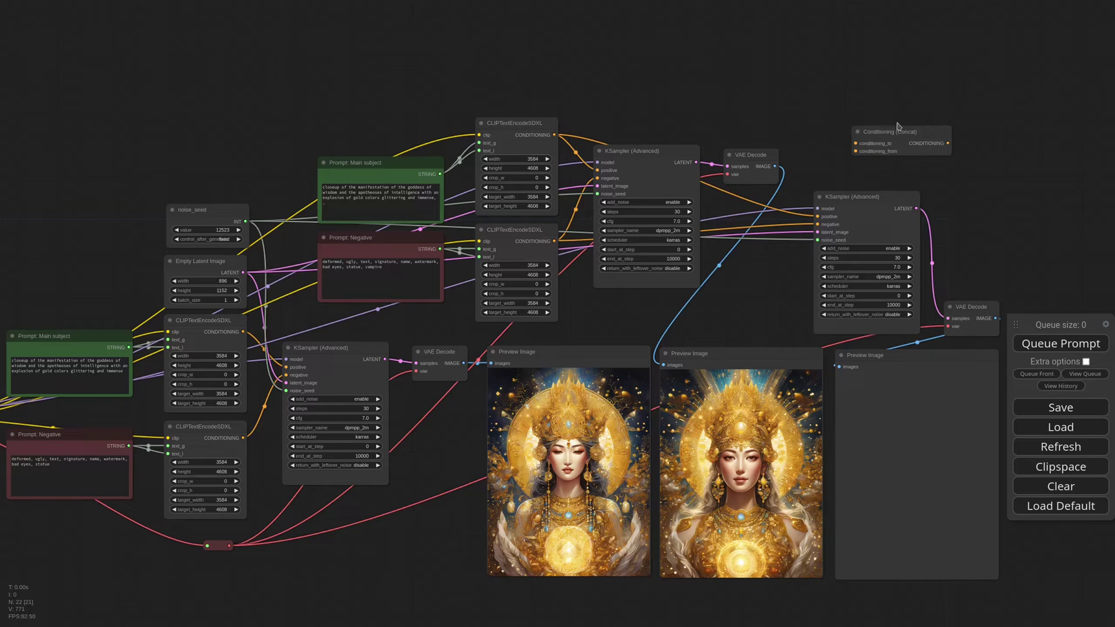
drag(896, 127, 847, 133)
- Reroute the third KSampler's positive conditioning link to the Concat node's conditioning_to input and move the node higher
scroll(849, 118, up, 4)
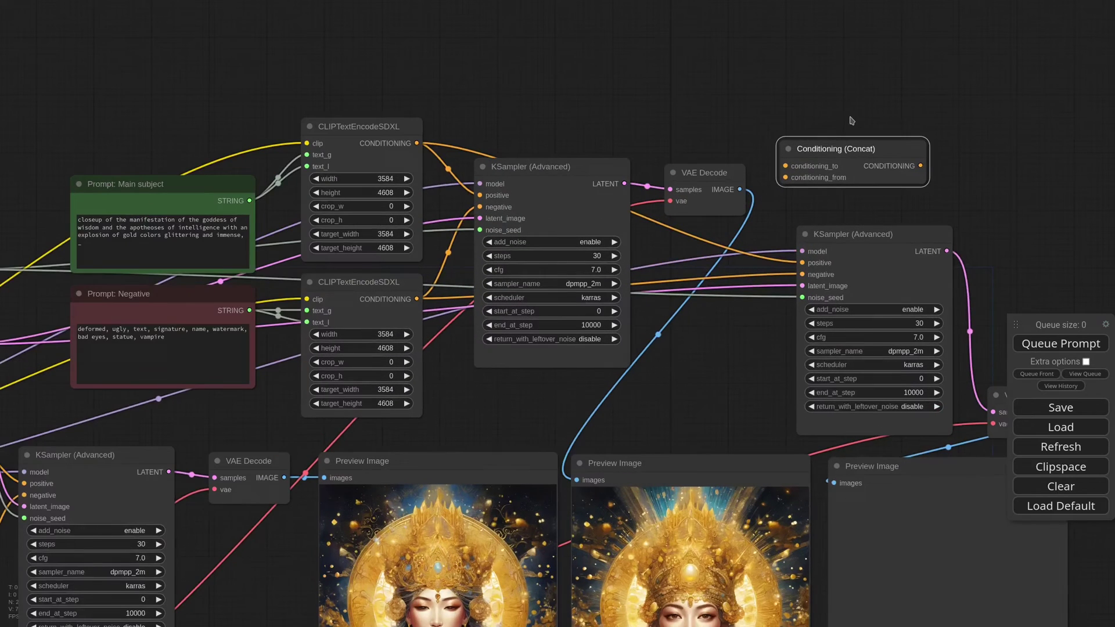
drag(801, 264, 785, 166)
drag(810, 149, 795, 93)
- Duplicate the second chain's main subject prompt and its CLIPTextEncodeSDXL node with connections kept, placing the copies above the second chain
drag(201, 102, 332, 214)
scroll(449, 76, down, 3)
key(ctrl+shift+v)
drag(1078, 62, 632, 7)
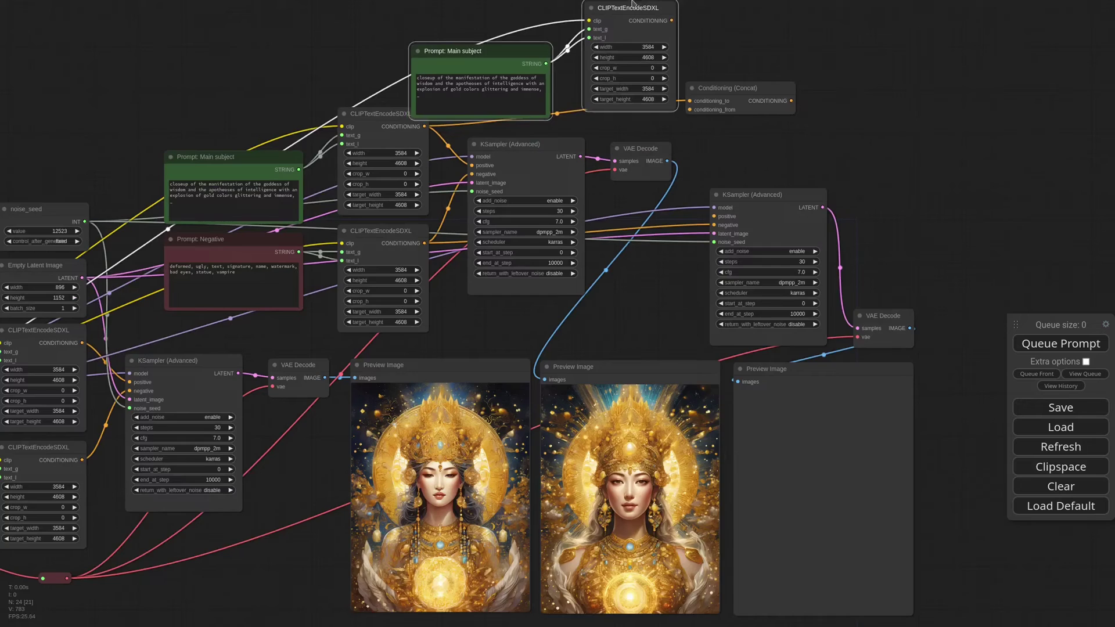
- Wire the new text encoder through the Concat node's conditioning_from to the third KSampler's positive input, placing the Concat node just above it
drag(720, 50, 716, 119)
drag(739, 156, 781, 148)
drag(667, 91, 751, 218)
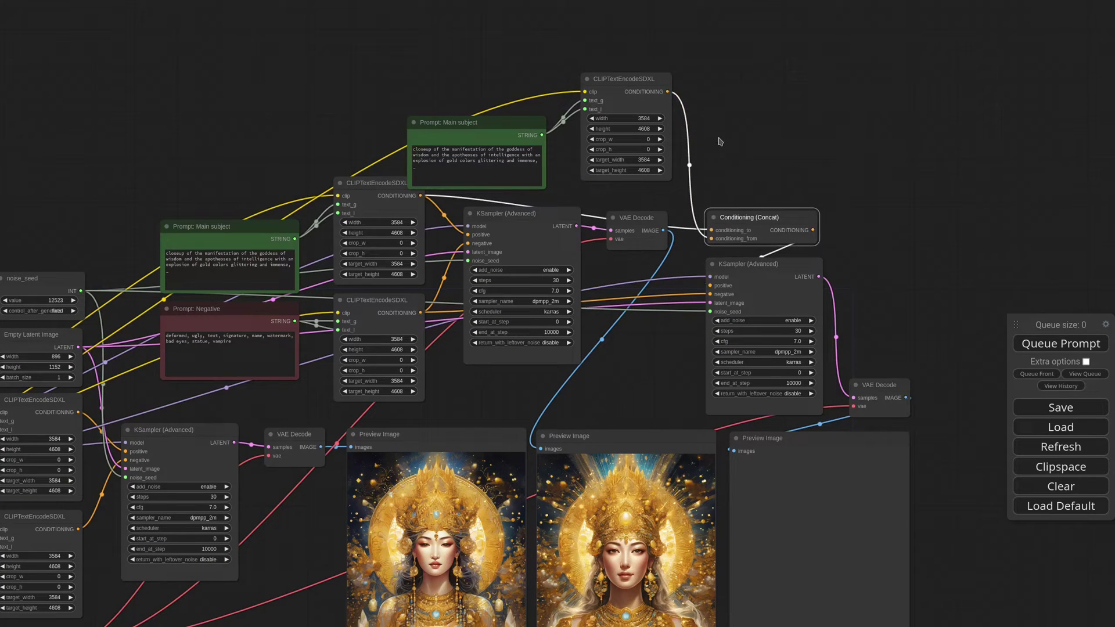
- Move the new CLIPTextEncodeSDXL node above the Concat node and place its main subject prompt node beside it
drag(622, 79, 768, 94)
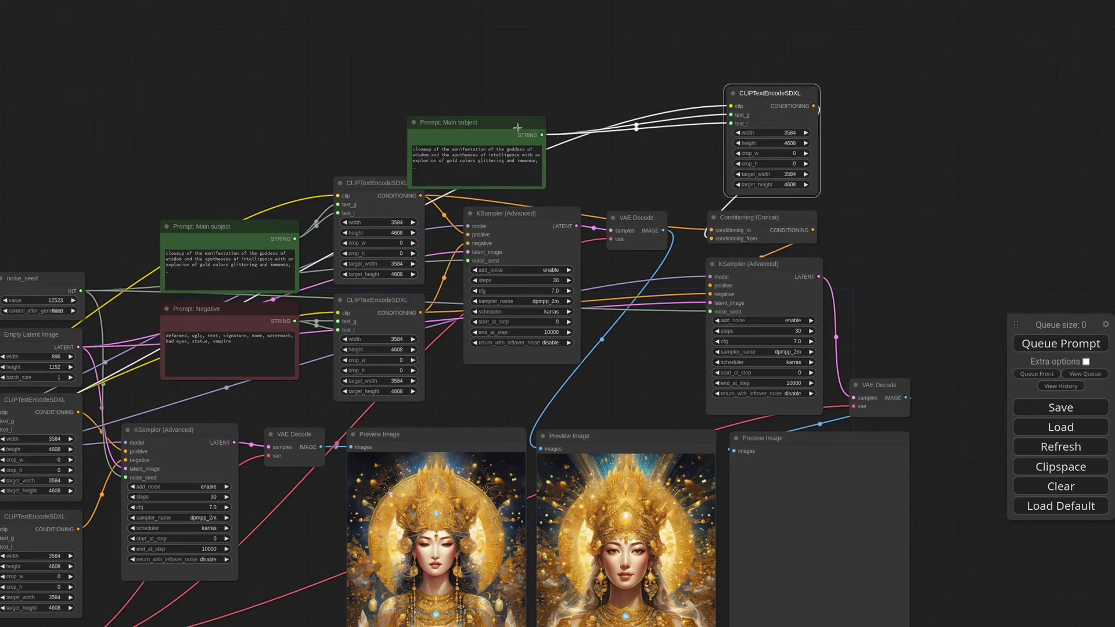
drag(517, 127, 686, 125)
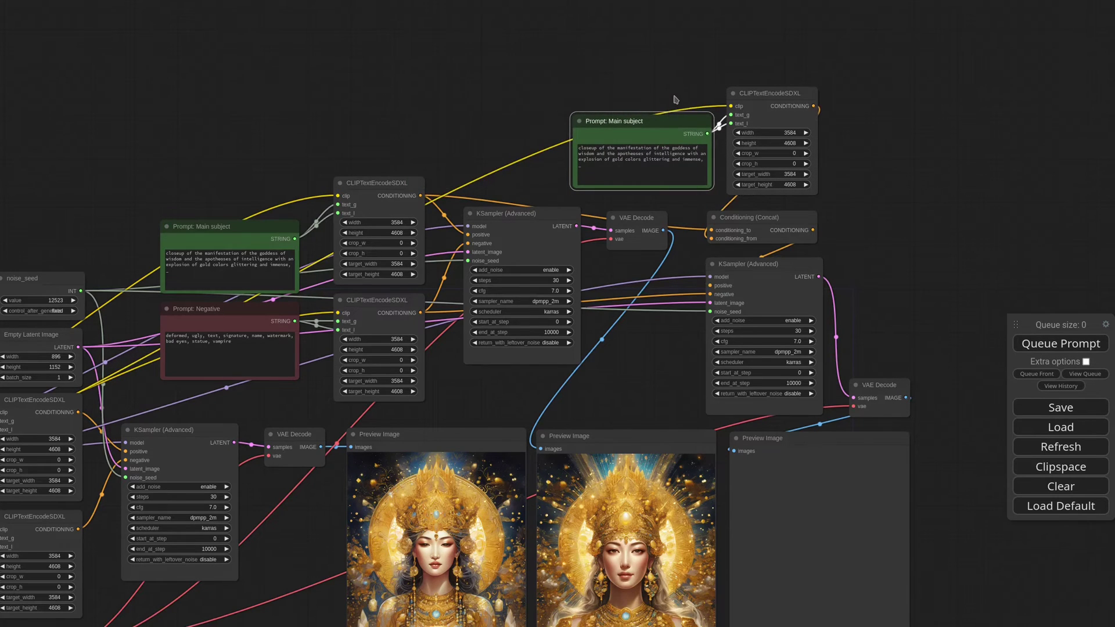
scroll(673, 100, up, 7)
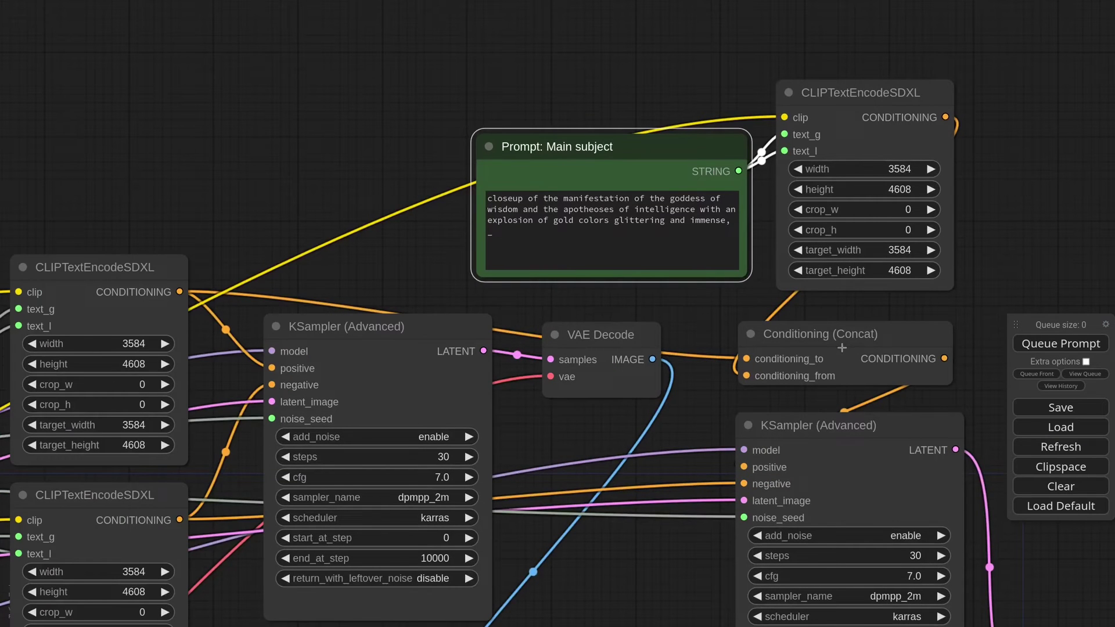
- Replace the new main subject prompt with "painting in the style of Gustav Klimt" and move the Concat node beyond its text encoder
click(674, 241)
key(ctrl+a)
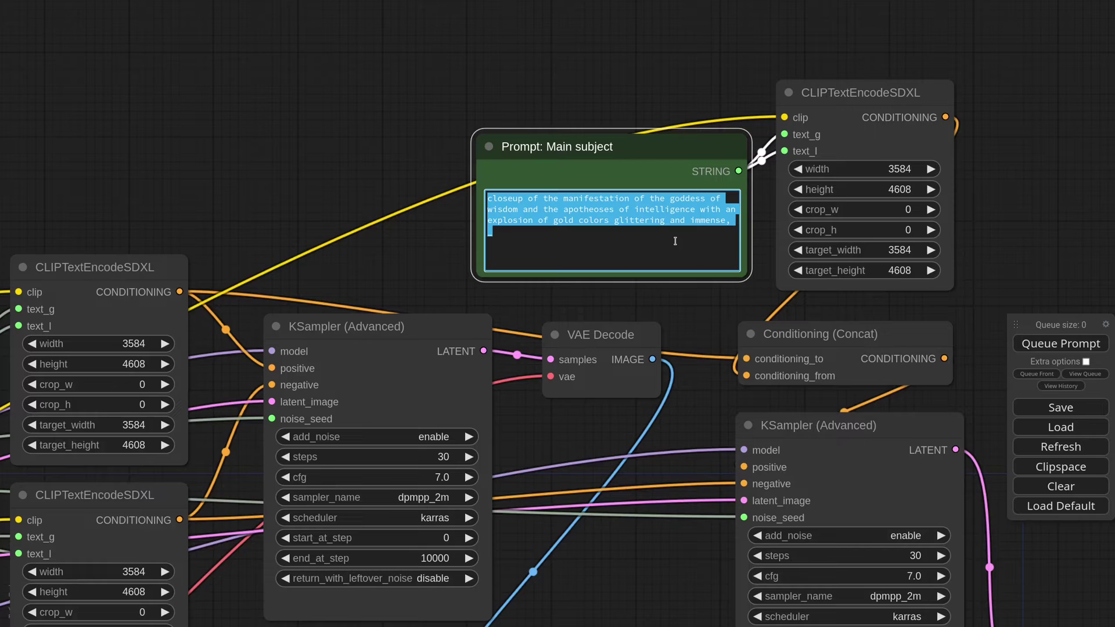
text(pa)
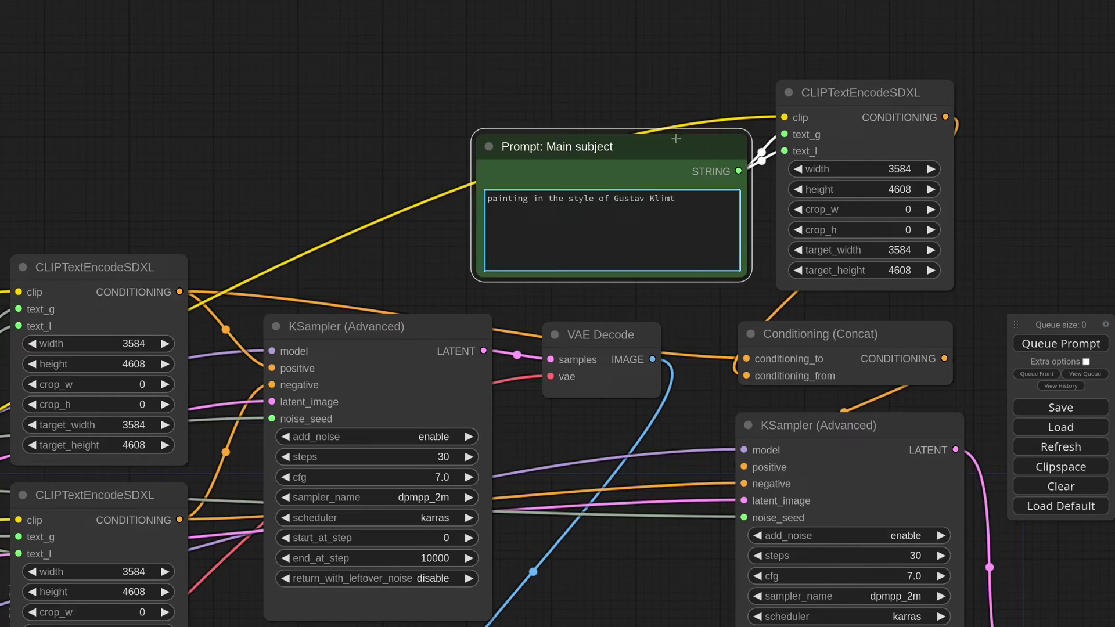
scroll(675, 139, down, 6)
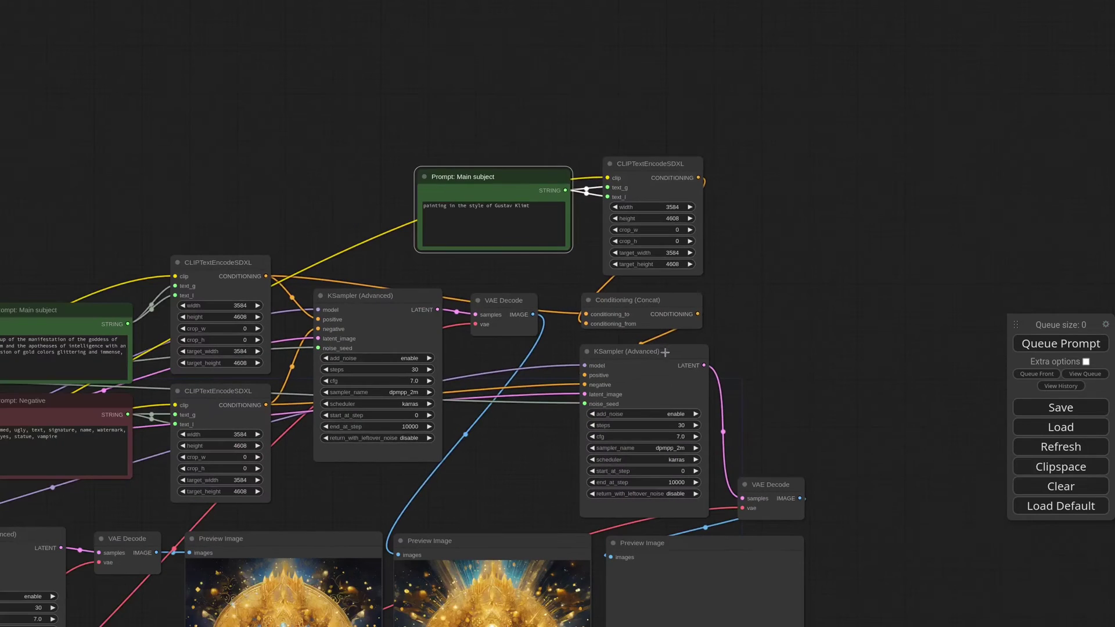
drag(628, 312, 773, 294)
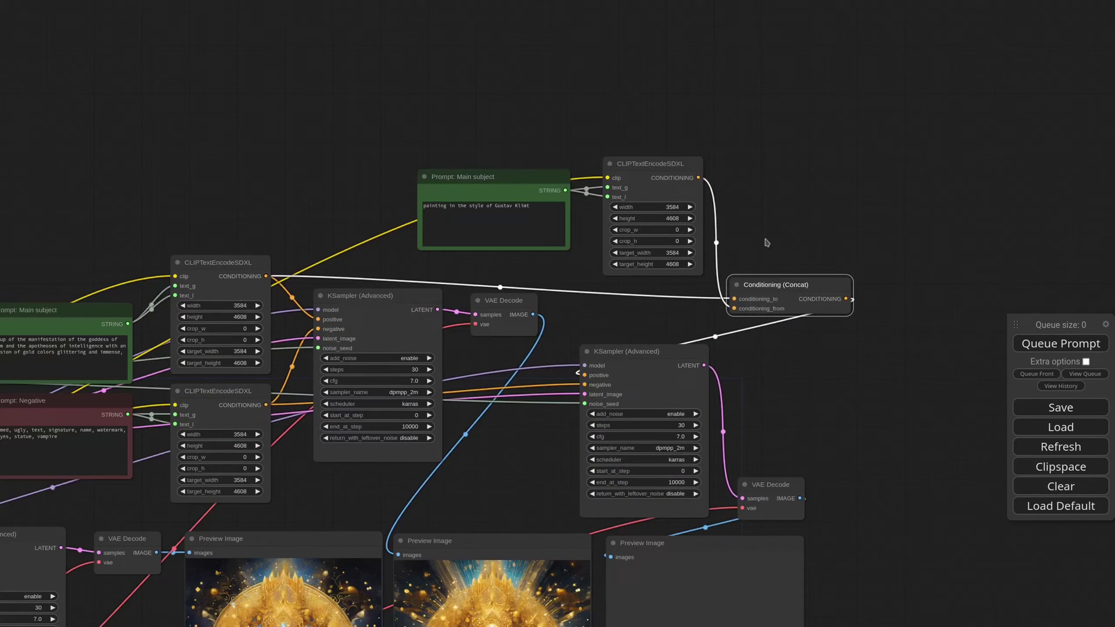
- Queue the prompt and compare the third chain's concatenated Klimt image with the other two previews
drag(760, 379, 671, 193)
drag(772, 413, 814, 353)
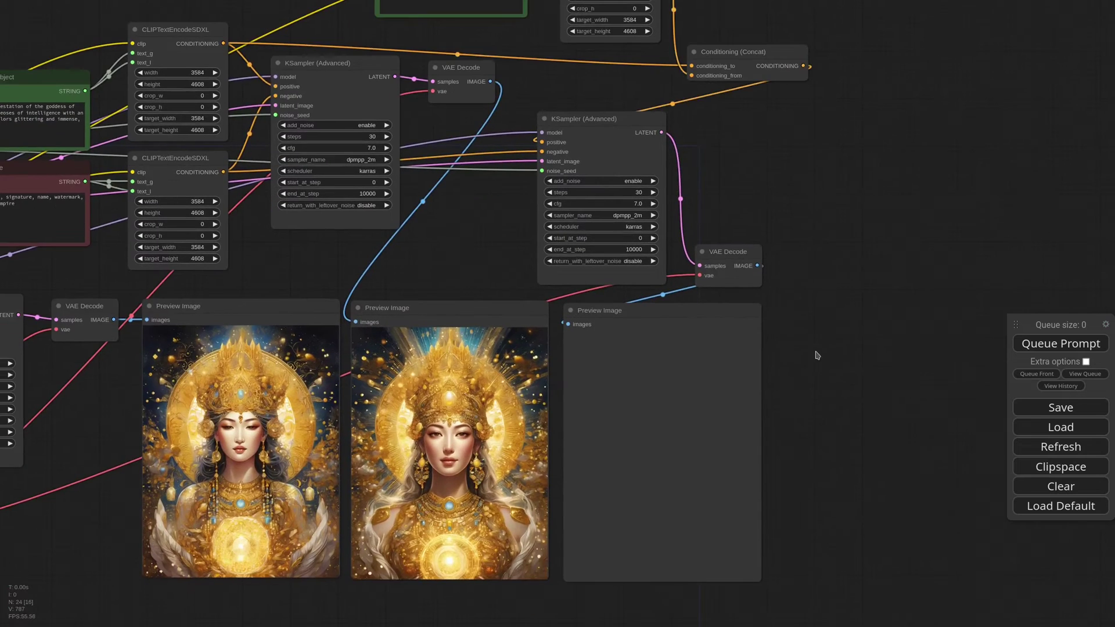
click(1027, 347)
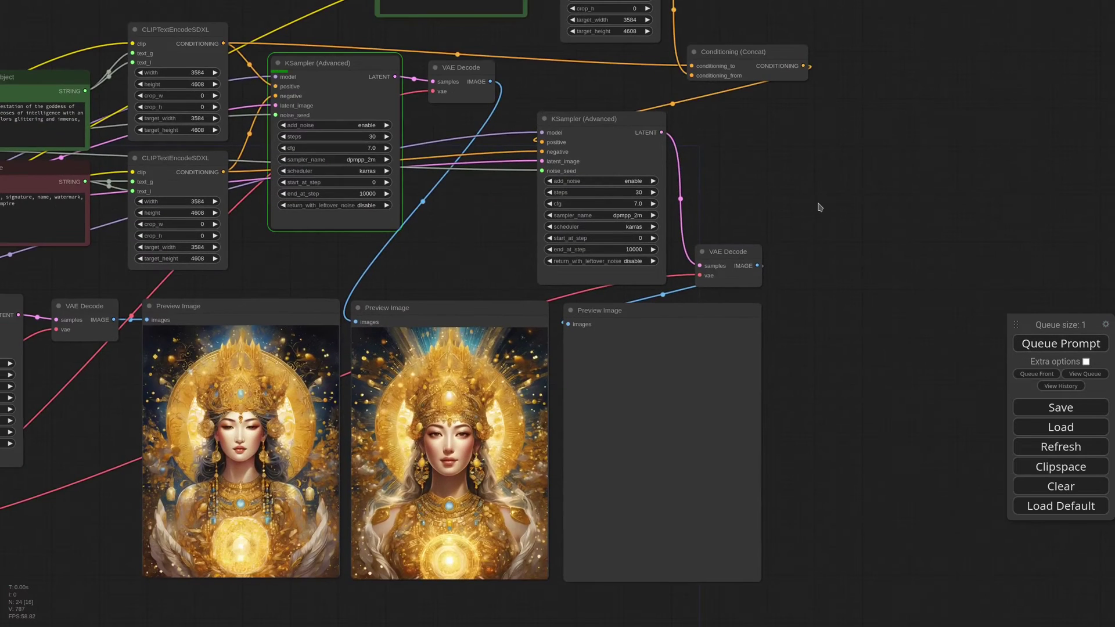
scroll(801, 206, down, 2)
drag(780, 204, 775, 245)
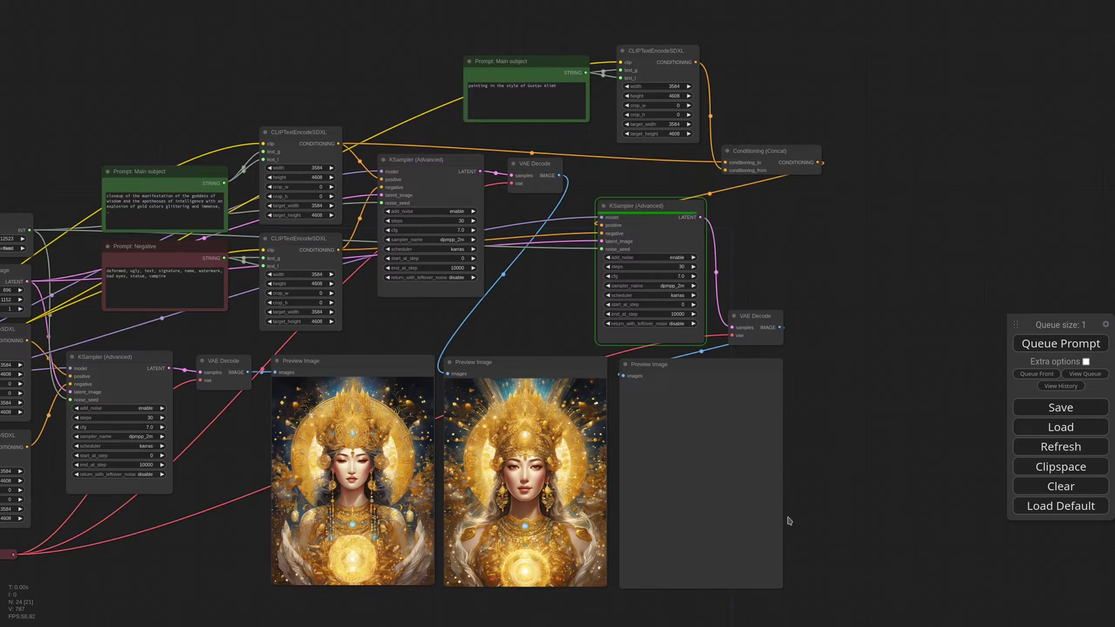
scroll(697, 607, up, 5)
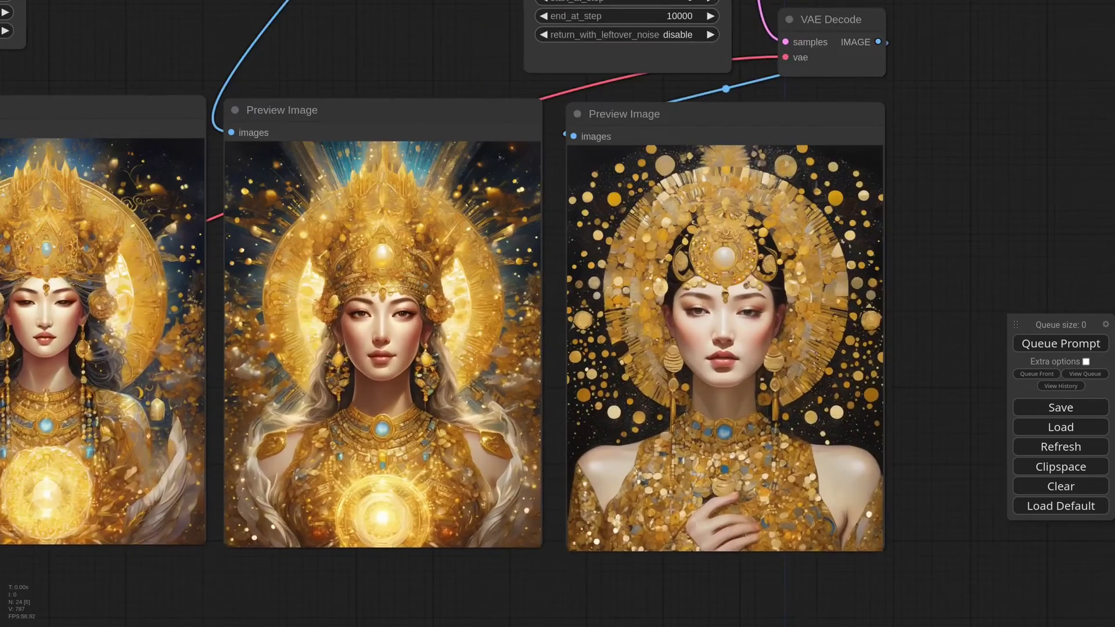
drag(583, 570, 629, 577)
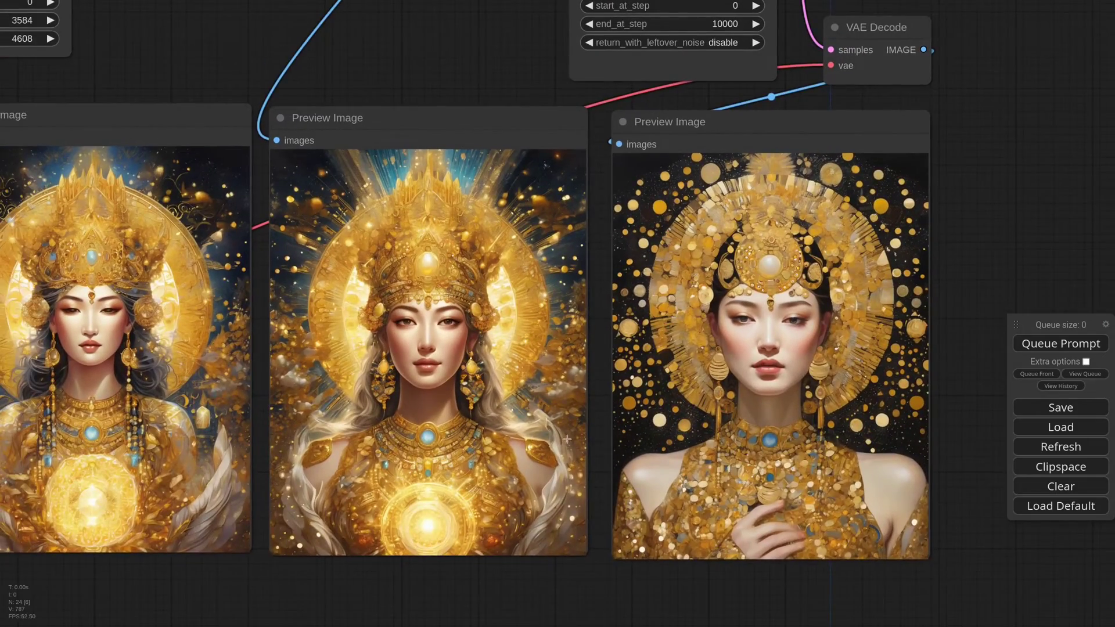
- Swap the Concat inputs: second chain's positive encoder into conditioning_from, the Klimt style encoder into conditioning_to
drag(495, 96, 519, 204)
scroll(519, 204, down, 6)
drag(742, 115, 734, 358)
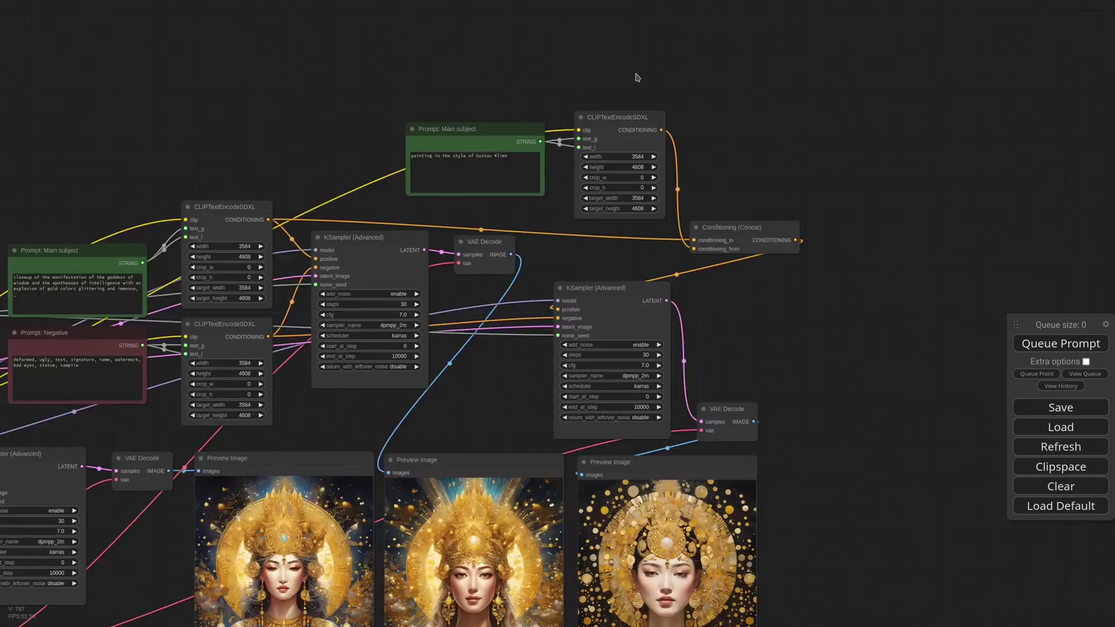
scroll(637, 77, up, 4)
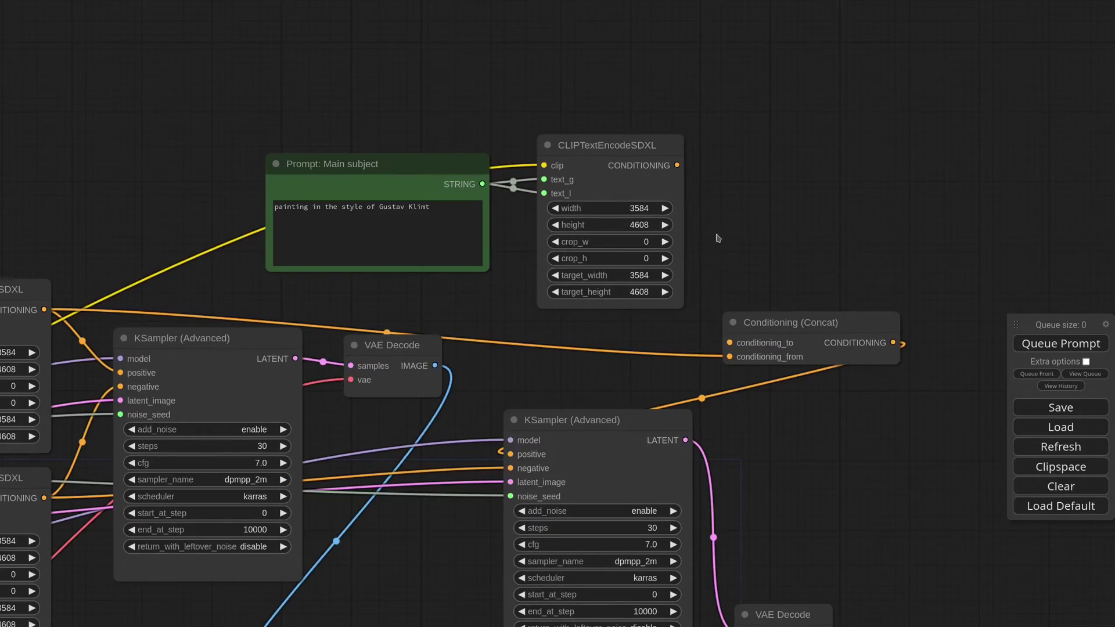
drag(677, 165, 730, 343)
- Queue the prompt with the swapped Concat order and examine the third preview image
scroll(757, 265, down, 4)
key(ctrl+Return)
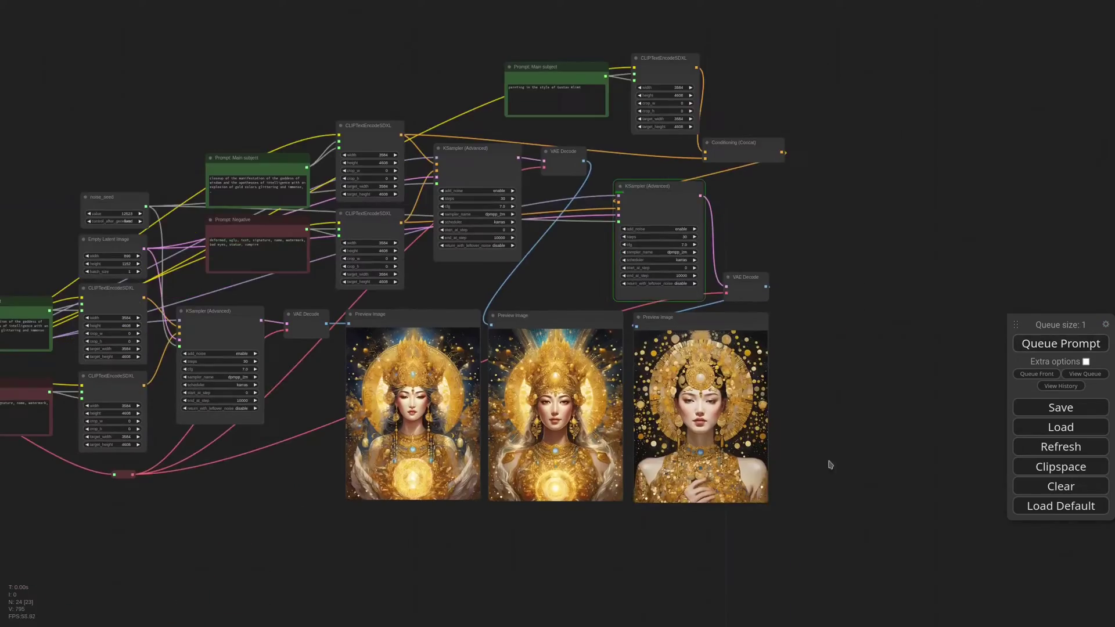
scroll(703, 456, up, 9)
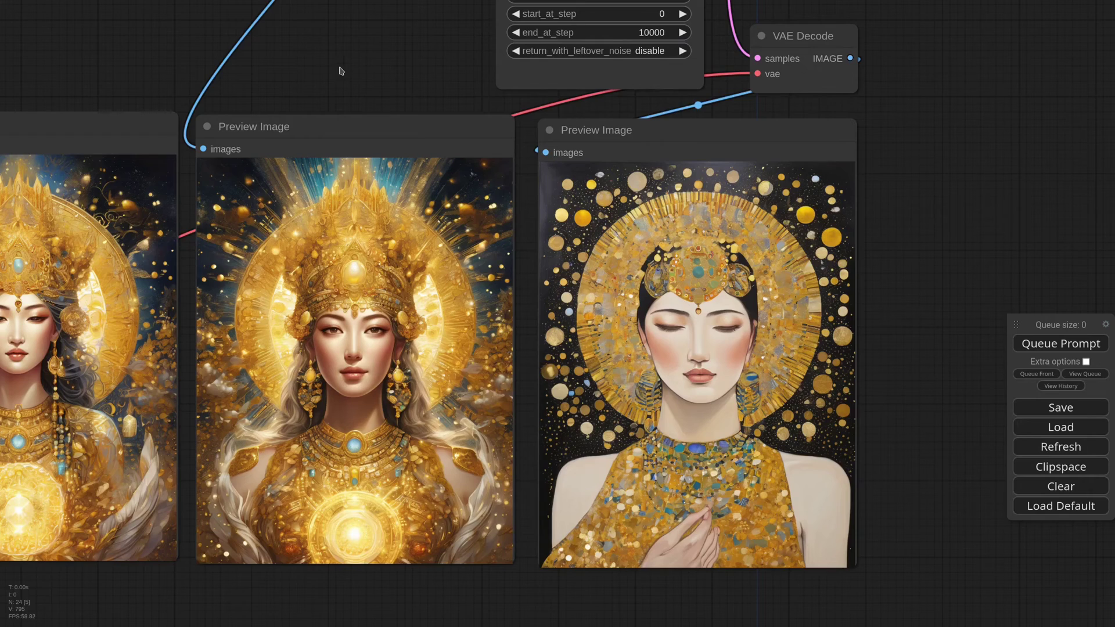
scroll(342, 71, down, 2)
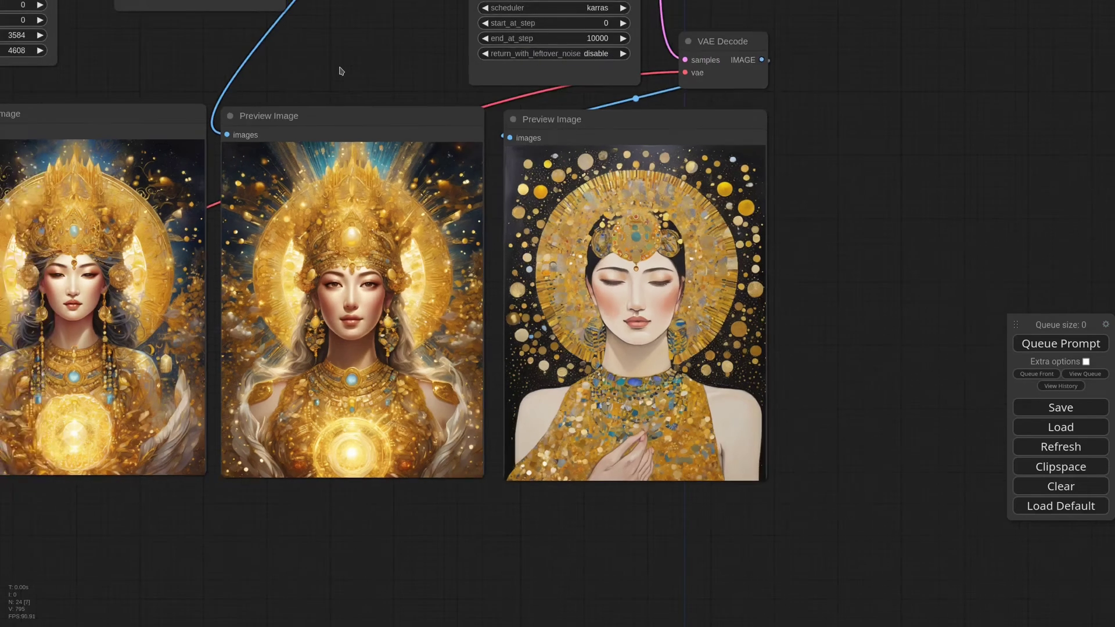
- Restore the Concat order, with the second chain's encoder on conditioning_to and the style encoder on conditioning_from
drag(341, 71, 406, 419)
drag(719, 275, 722, 375)
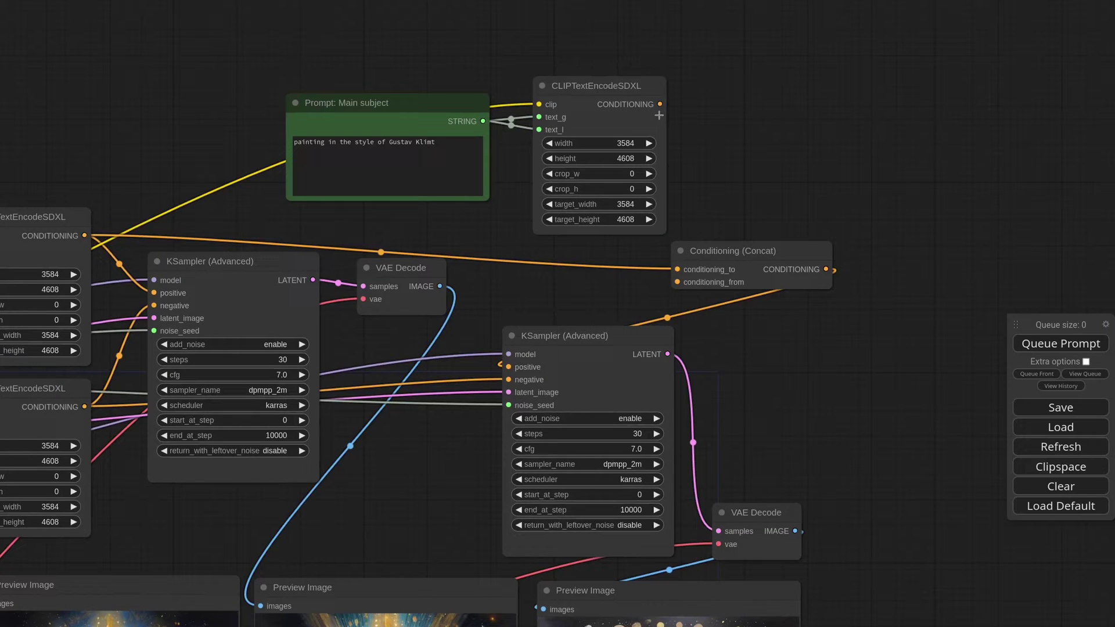
drag(659, 104, 677, 282)
- Change the style prompt's artist to Tamara de Lempicka, then generate and view the third image
click(392, 141)
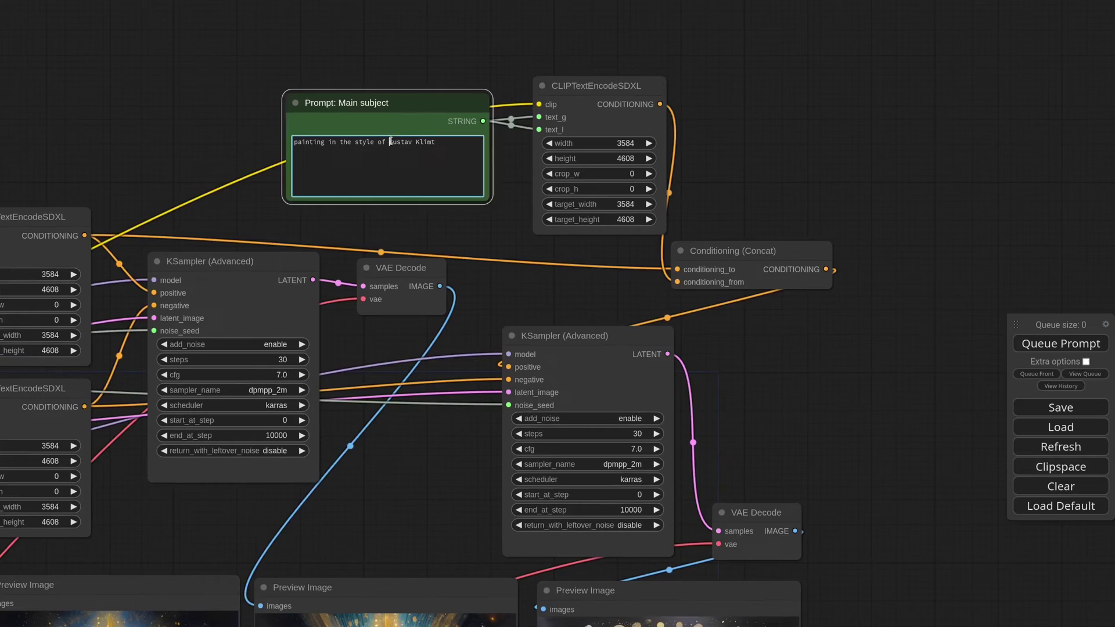
drag(391, 140, 456, 143)
text(Tama)
scroll(685, 307, down, 5)
drag(685, 308, 748, 152)
drag(749, 152, 766, 69)
scroll(797, 379, up, 6)
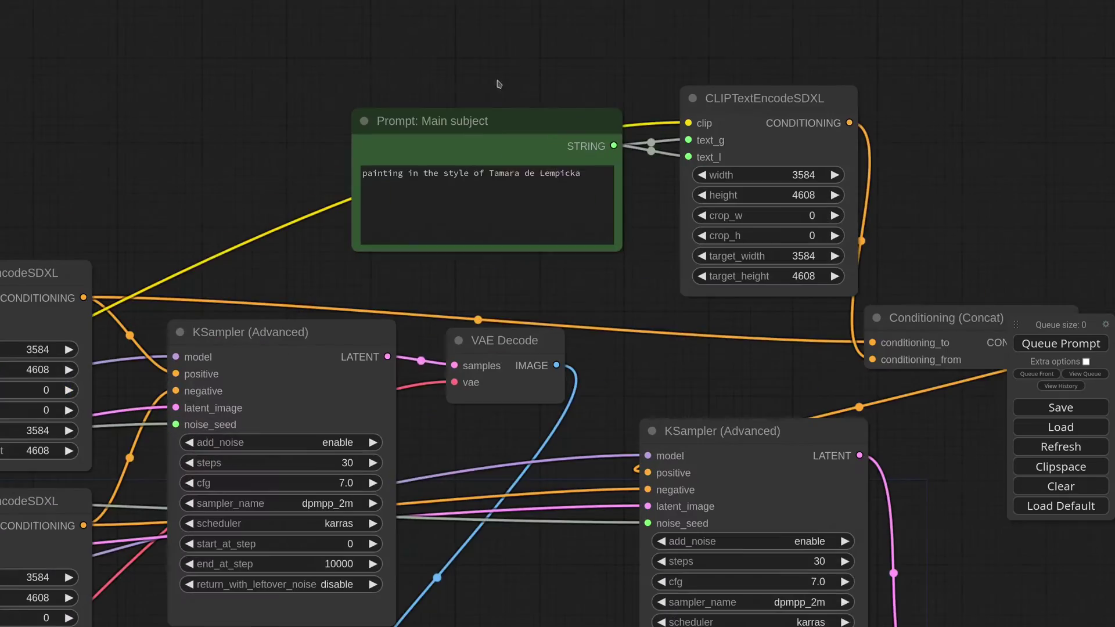
- Change the style prompt's artist to Raffaello, generate the image and compare it with the second preview
text(Raffa)
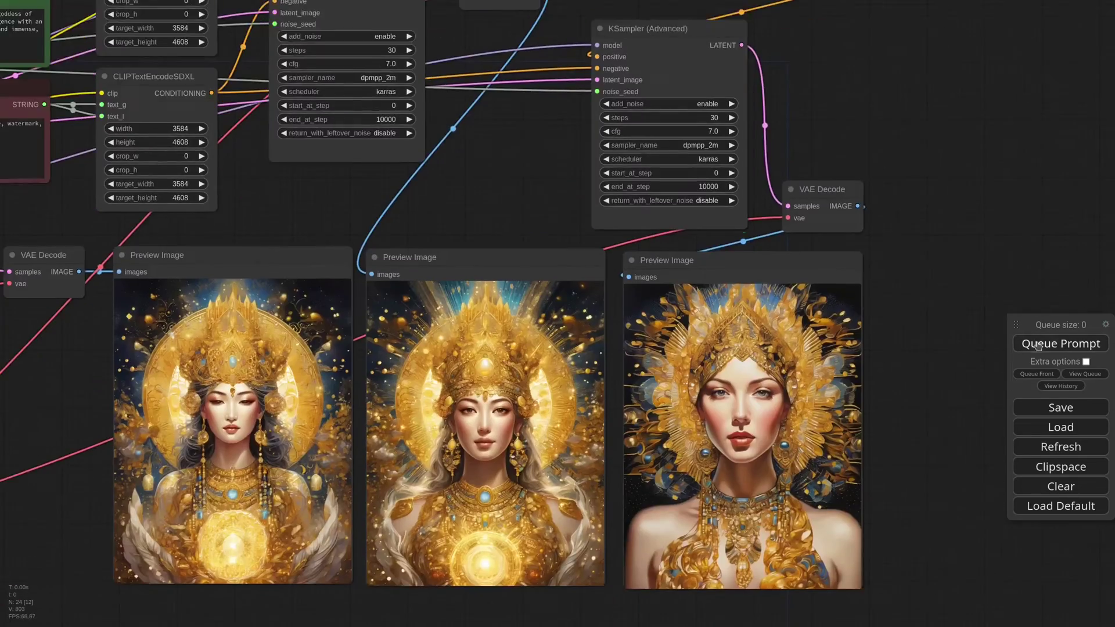
scroll(845, 522, up, 5)
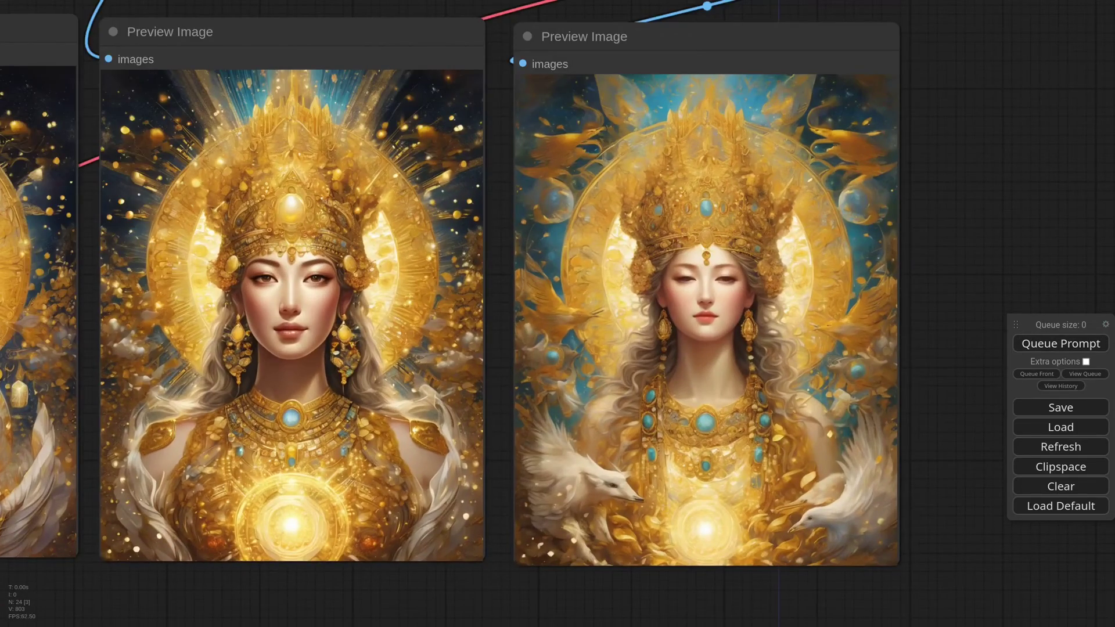
scroll(943, 214, down, 5)
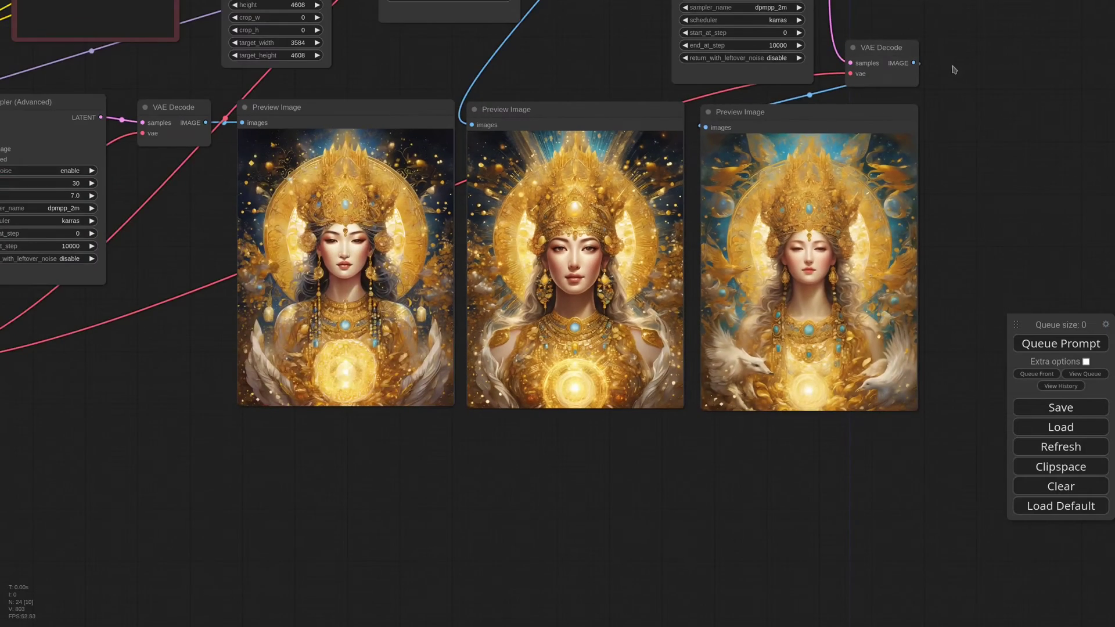
- Replace the concatenated prompt with "angry, frowning", generate the image and compare its expression with the second preview
drag(951, 106, 920, 363)
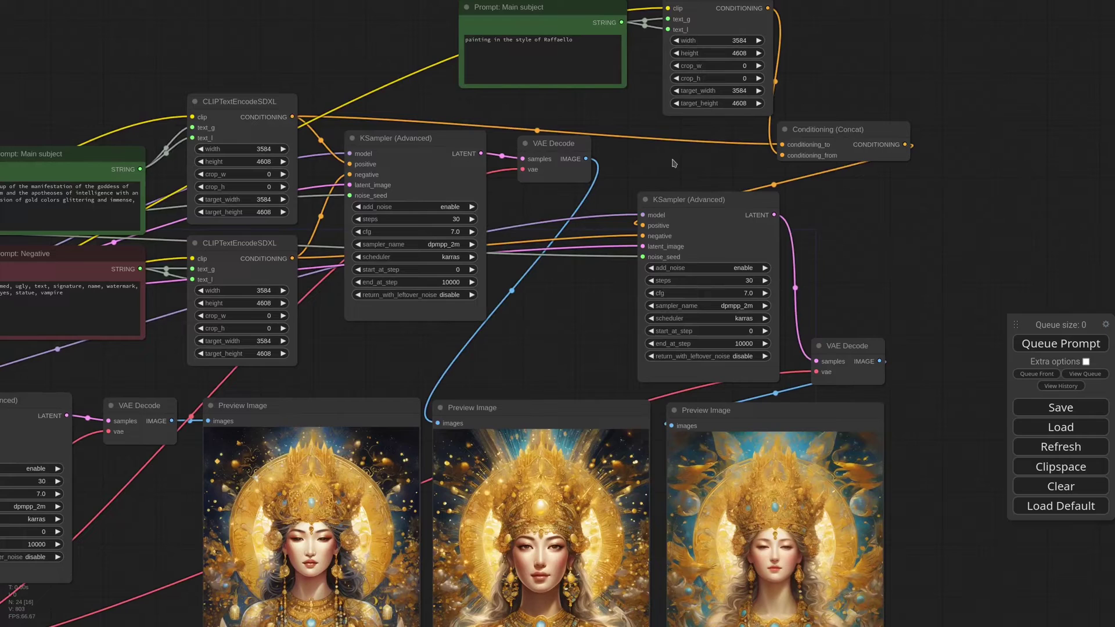
triple_click(555, 57)
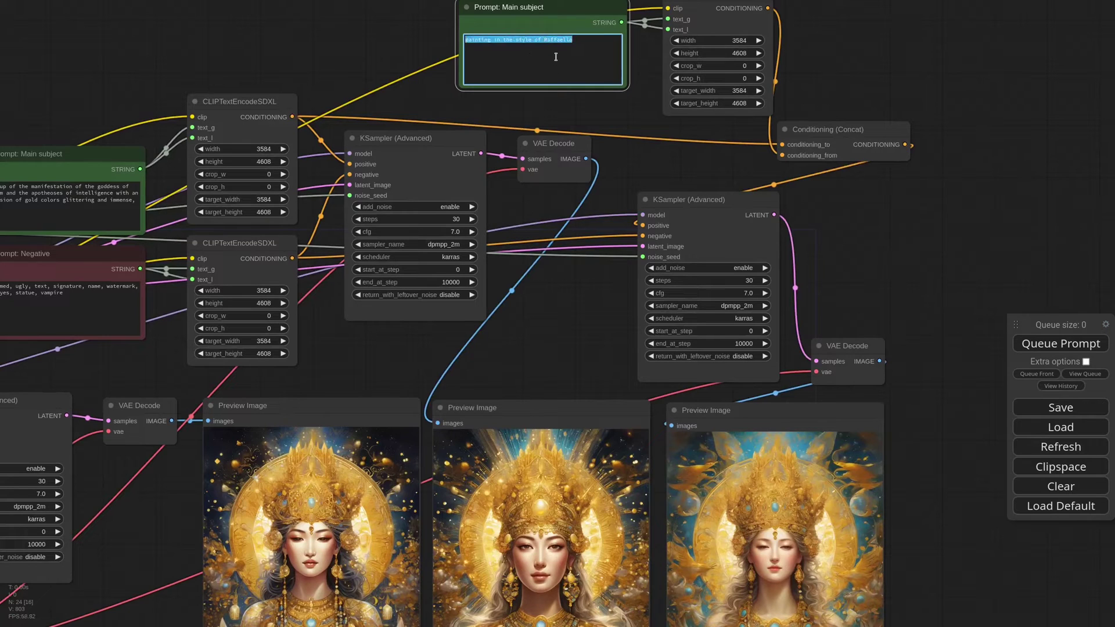
text(angry, frowning)
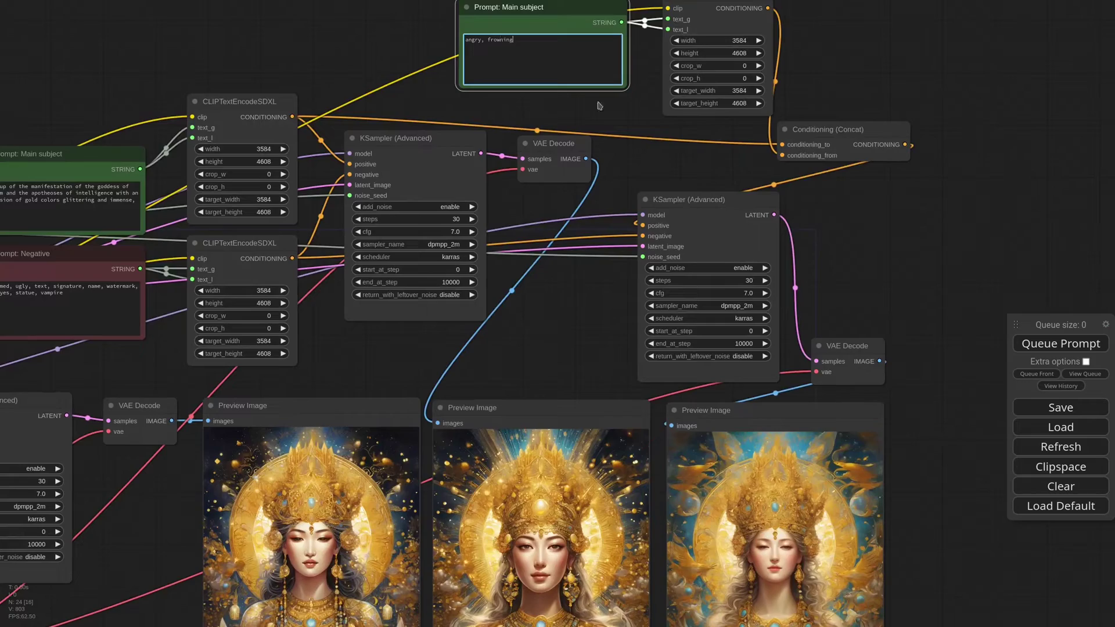
scroll(925, 403, up, 3)
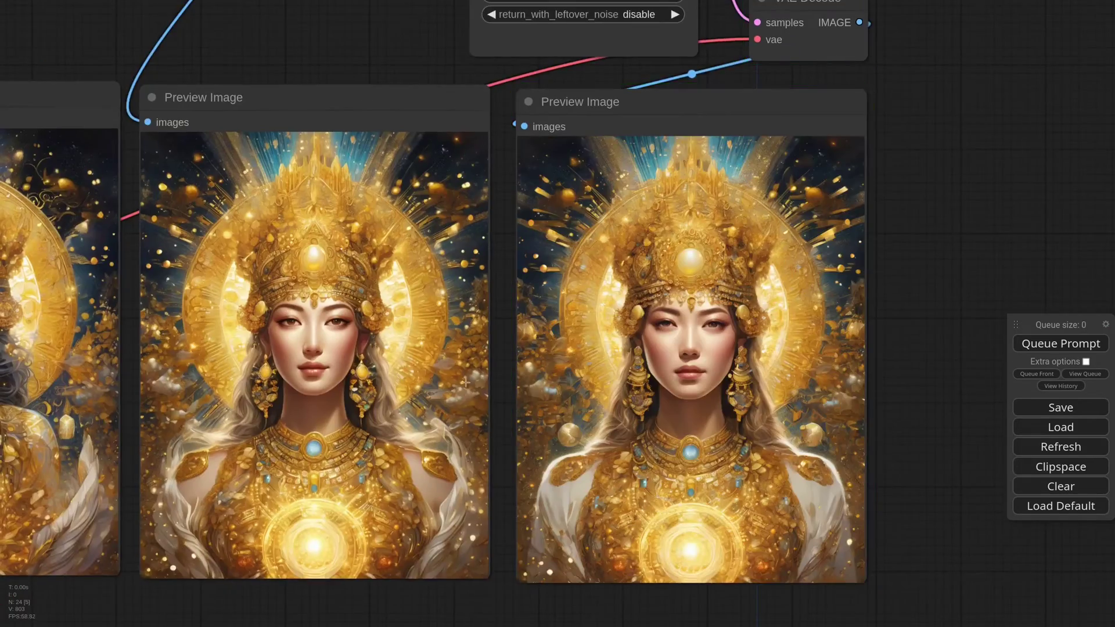
scroll(465, 382, up, 3)
drag(525, 442, 550, 440)
- Replace the concatenated prompt with "african-american", generate the image and compare it with the second preview
scroll(550, 440, down, 10)
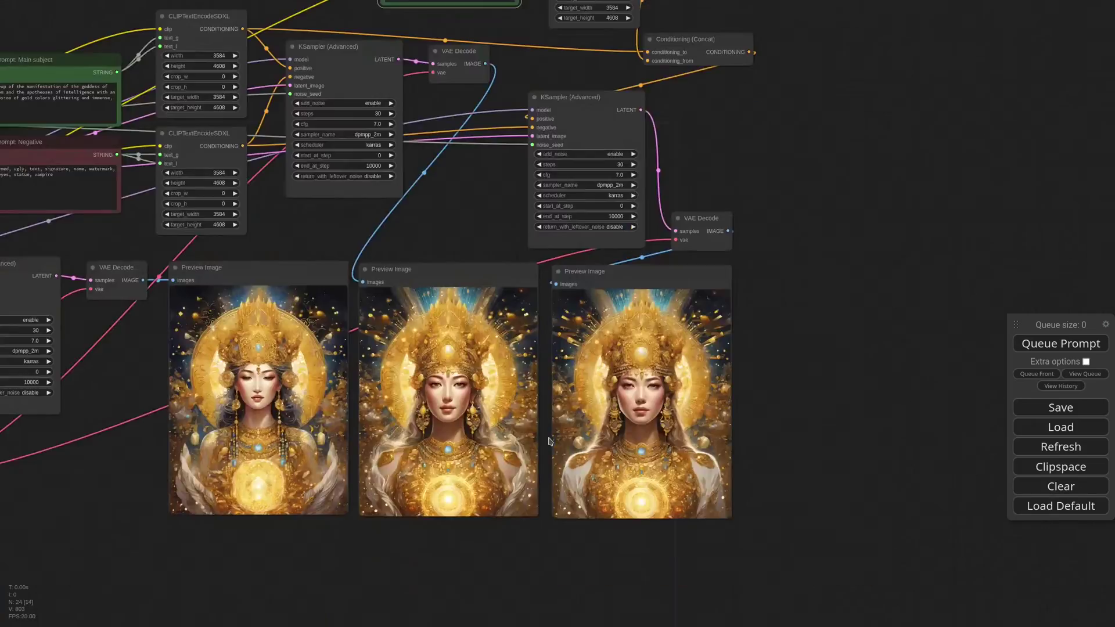
drag(487, 186, 535, 442)
scroll(478, 150, up, 4)
triple_click(447, 257)
text(african goddess)
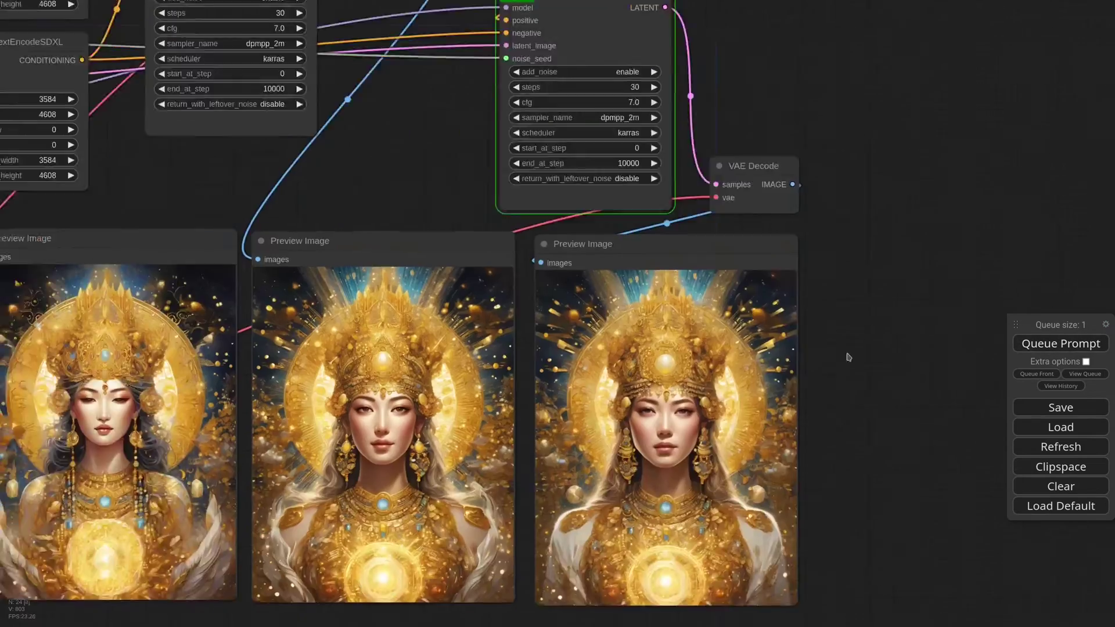
scroll(750, 462, up, 2)
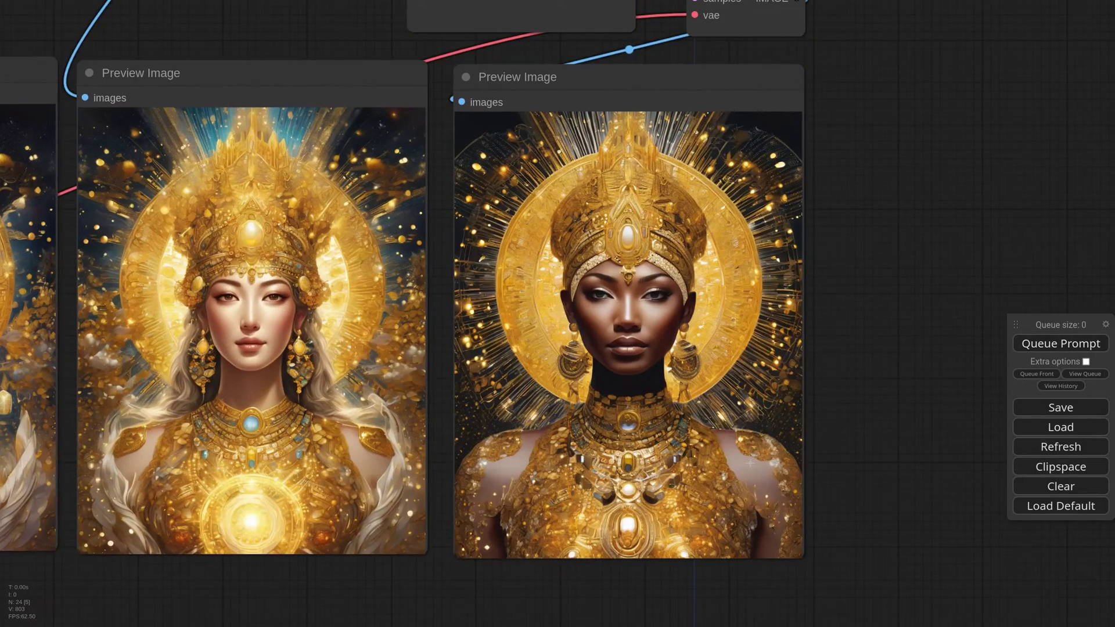
- Add a ConditioningCombine node and place it just above the Concat node
drag(848, 37, 898, 320)
scroll(898, 321, down, 3)
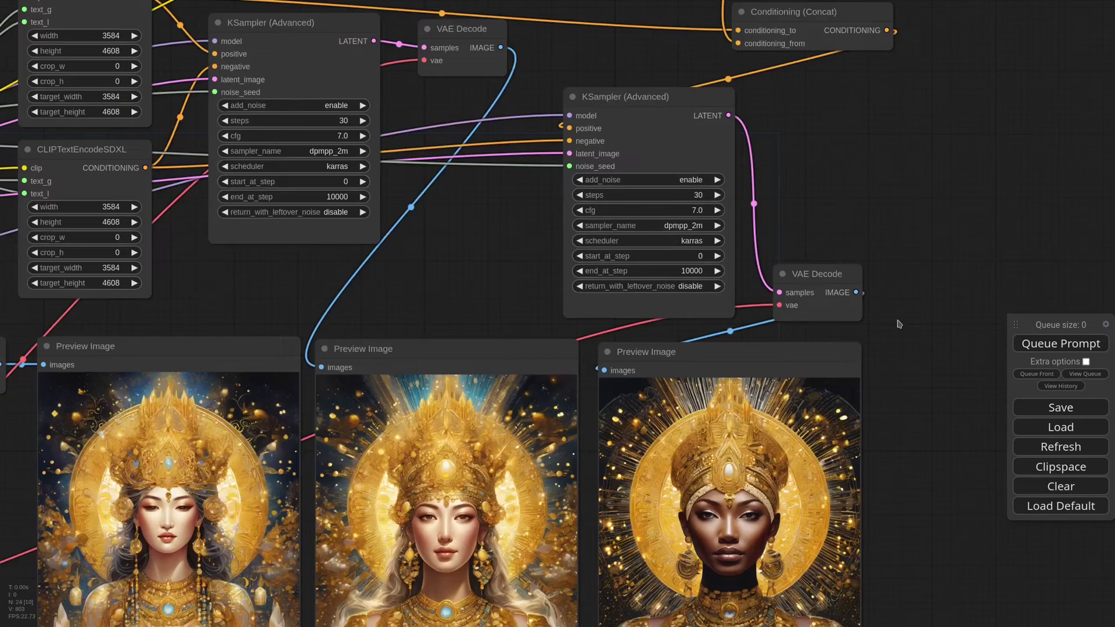
drag(835, 162, 794, 391)
double_click(791, 203)
text(combine)
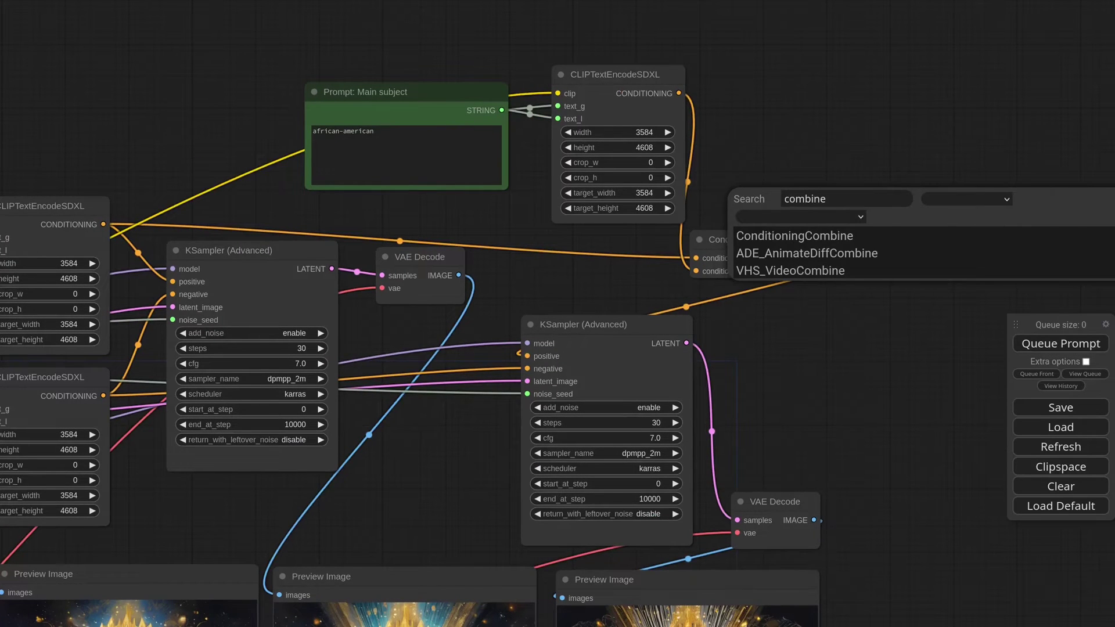
key(Return)
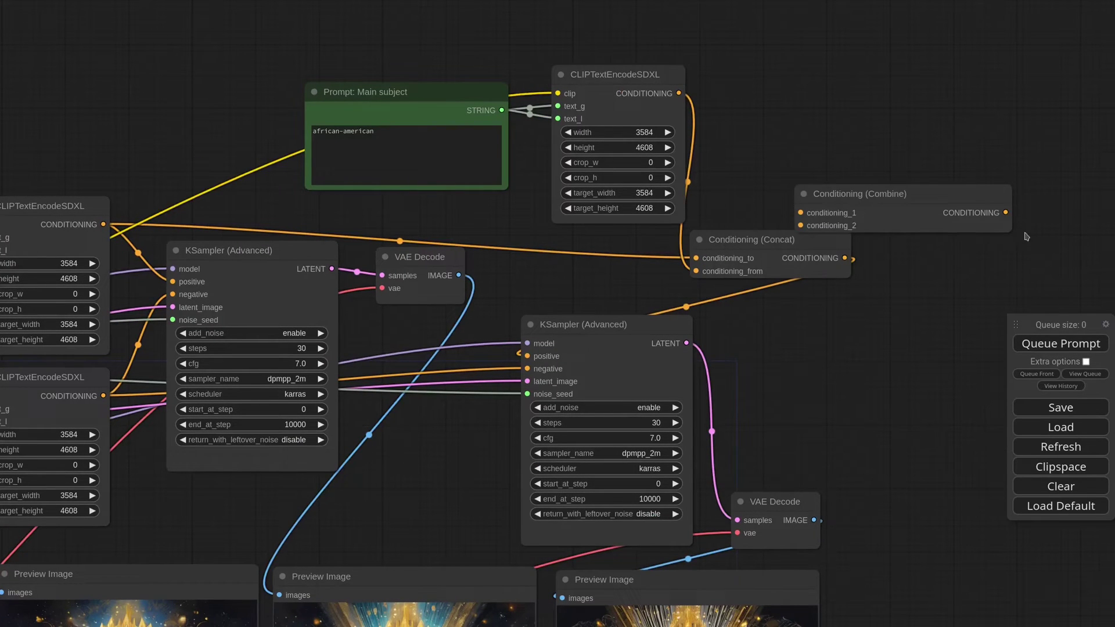
drag(838, 200, 764, 172)
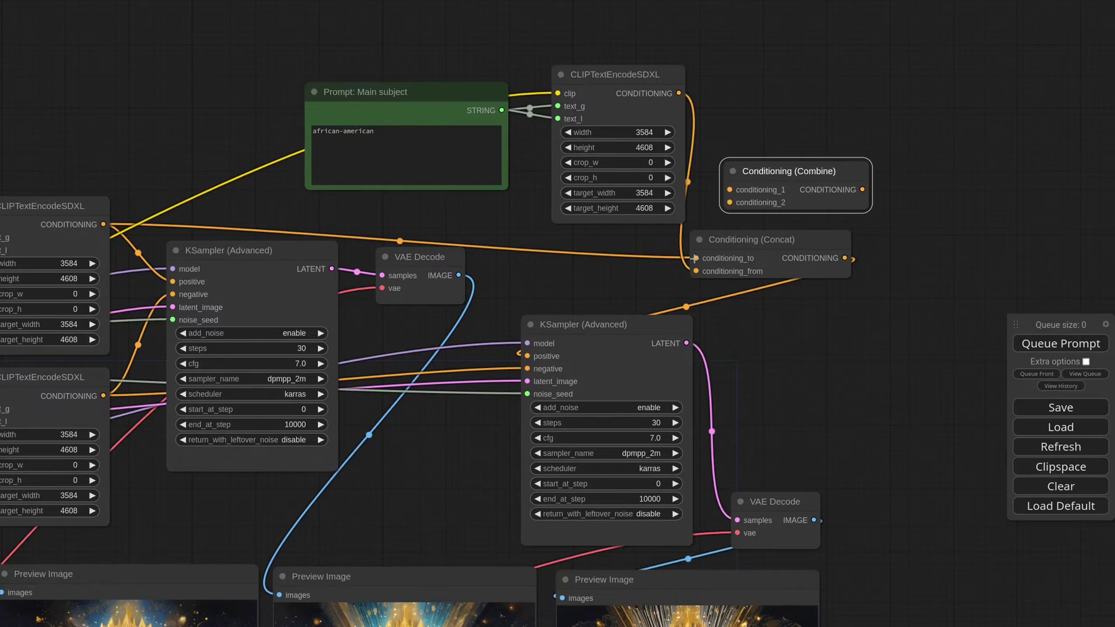
- Move both Concat input links to the Combine node, connect its output to the third KSampler's positive input, and set the Concat node aside
drag(695, 259, 729, 190)
drag(695, 269, 730, 202)
drag(861, 191, 527, 356)
drag(755, 232, 798, 251)
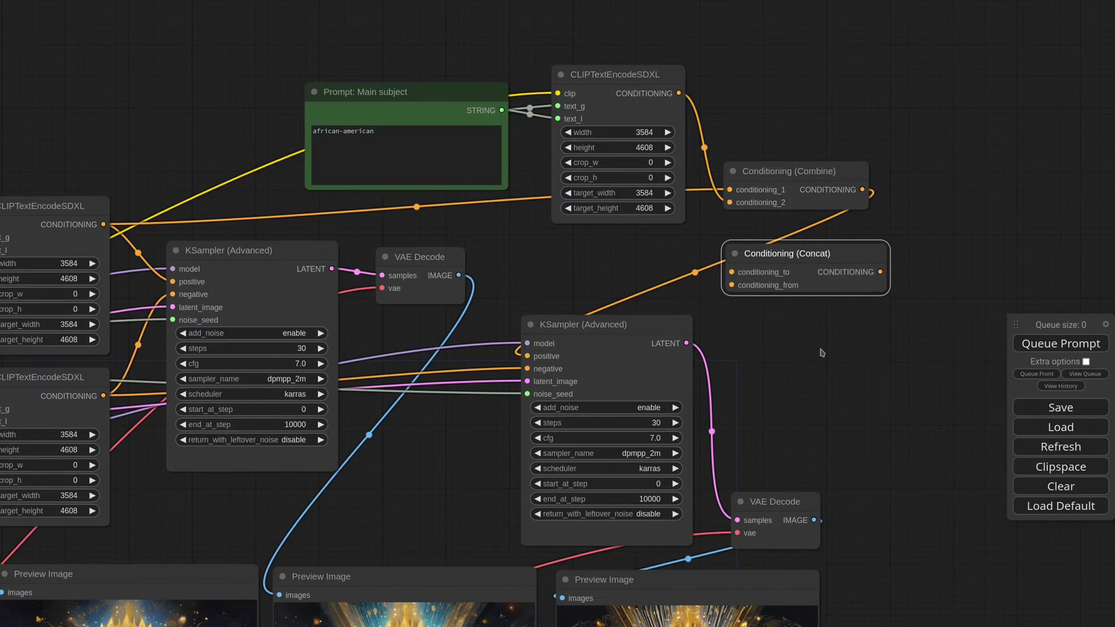
- Queue the prompt with the combined conditioning and compare the third image with the second preview
scroll(821, 352, down, 5)
drag(870, 427, 871, 232)
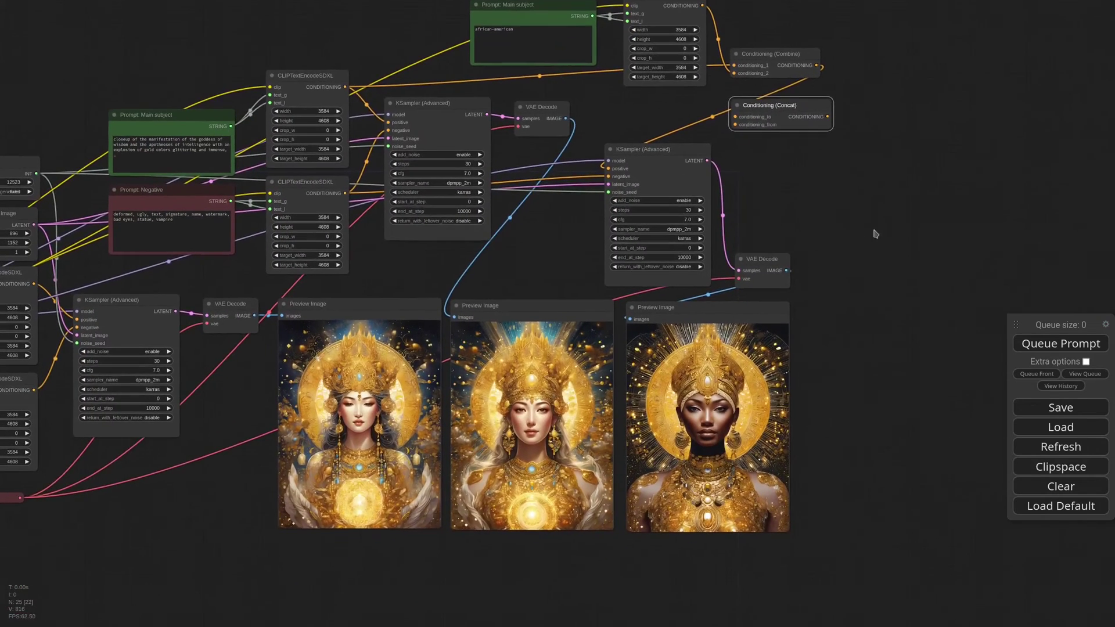
click(1048, 348)
scroll(725, 556, up, 8)
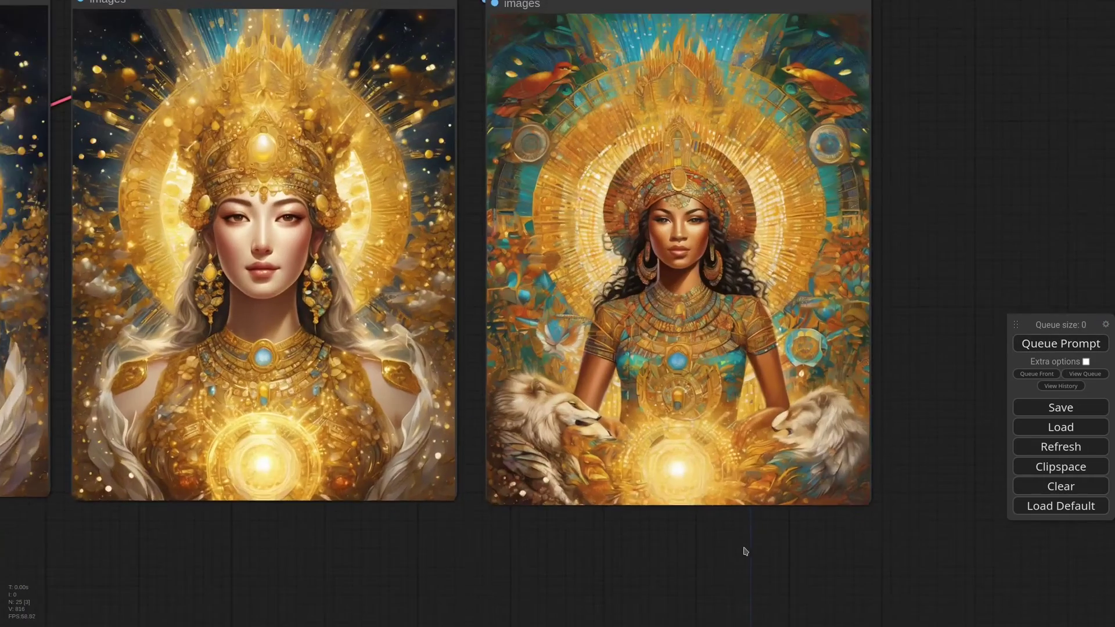
drag(922, 204, 888, 265)
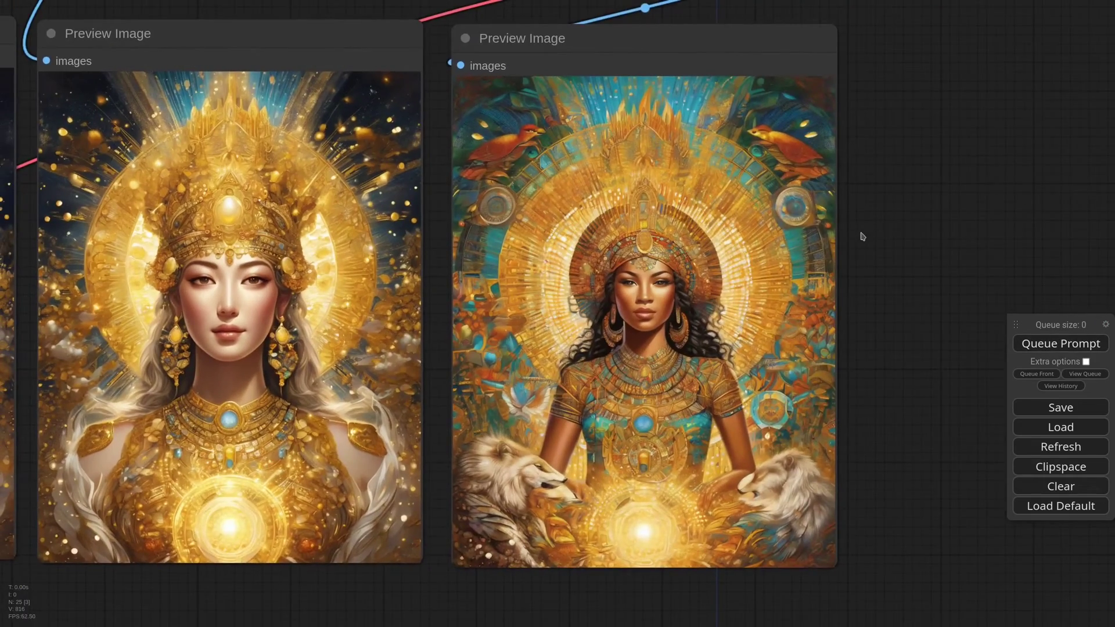
- Move the unused Conditioning (Concat) node away from the Combine node to clear space below it
scroll(874, 163, down, 6)
drag(874, 164, 786, 473)
drag(766, 201, 759, 296)
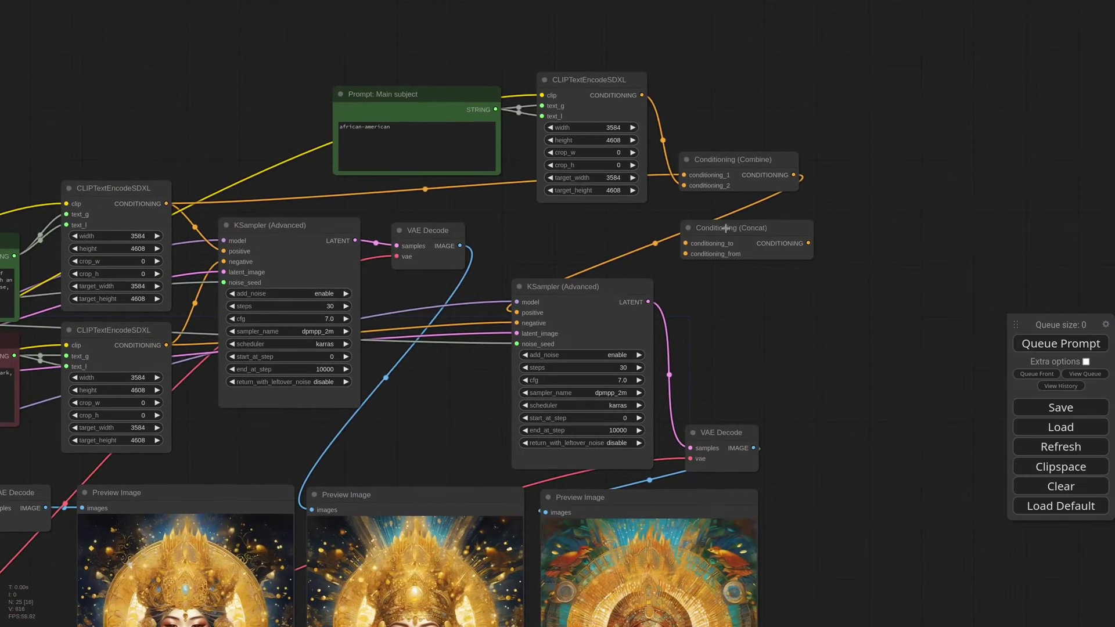
drag(725, 228, 887, 217)
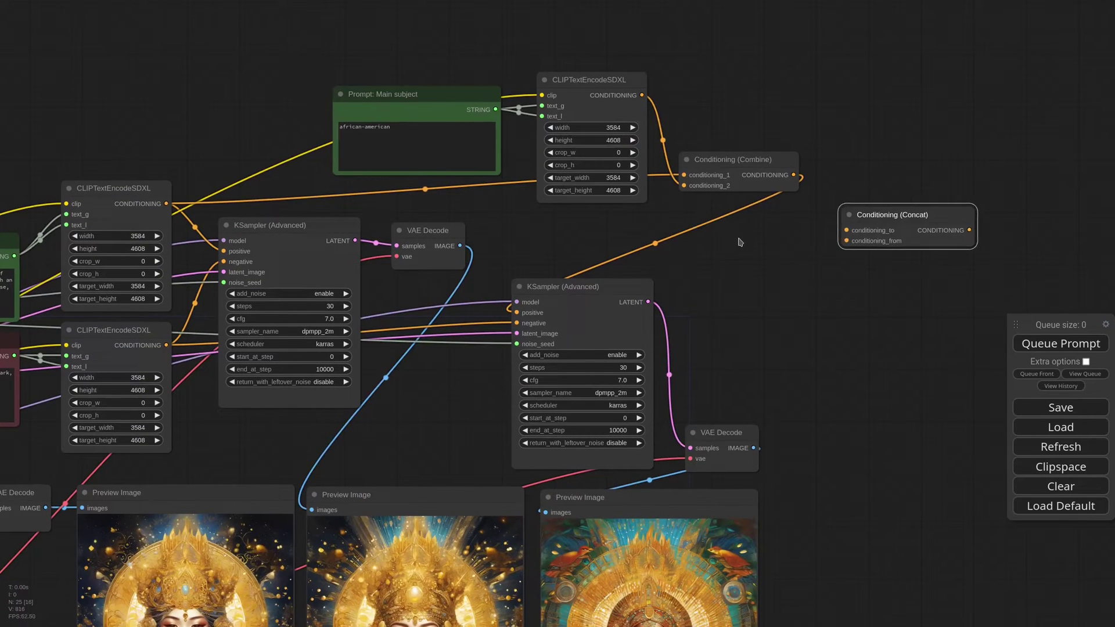
- Add a ConditioningSetTimestepRange node and wire it between the "african-american" prompt's encoder and the Combine node's conditioning_2 input
double_click(738, 238)
text(settim)
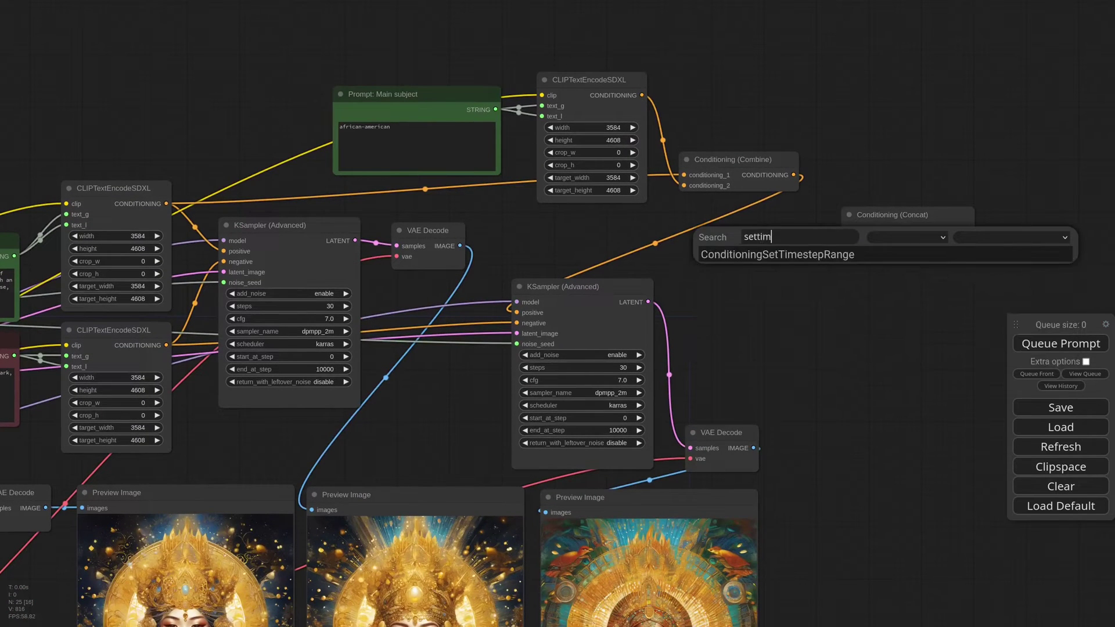
key(Return)
drag(827, 232, 734, 228)
drag(642, 95, 654, 241)
drag(809, 240, 684, 186)
drag(714, 227, 576, 220)
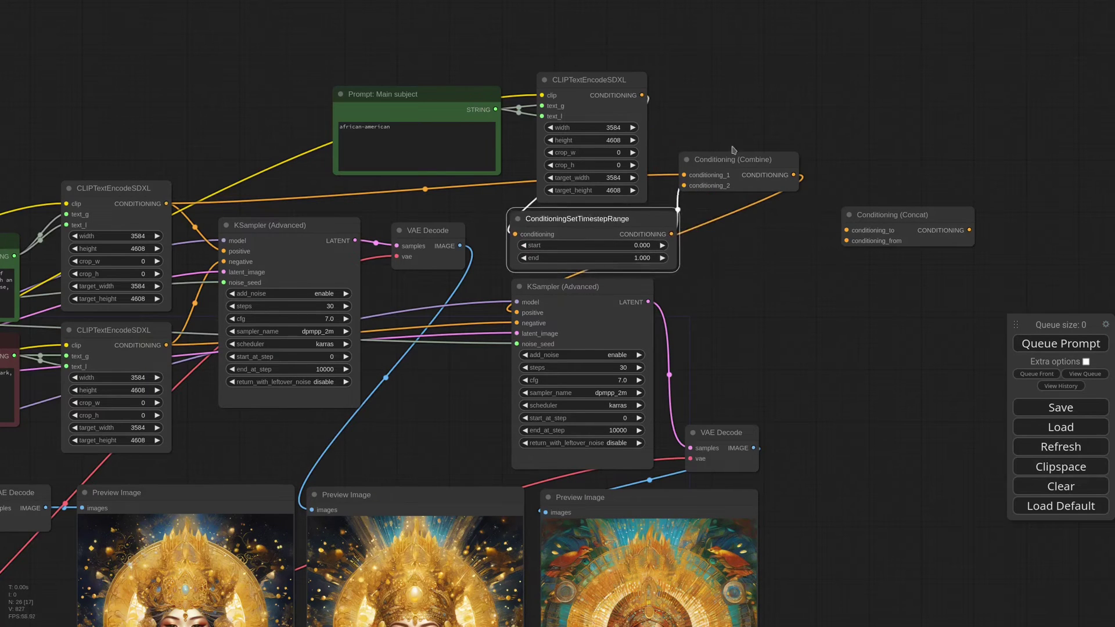
- Line up the timestep range node between the encoder and the Combine node, moving the Combine and Concat nodes outward
drag(734, 153, 816, 139)
drag(603, 229, 741, 219)
drag(806, 254, 760, 254)
drag(727, 202, 761, 189)
drag(789, 152, 851, 152)
drag(736, 198, 737, 162)
drag(911, 213, 1031, 215)
drag(774, 159, 768, 125)
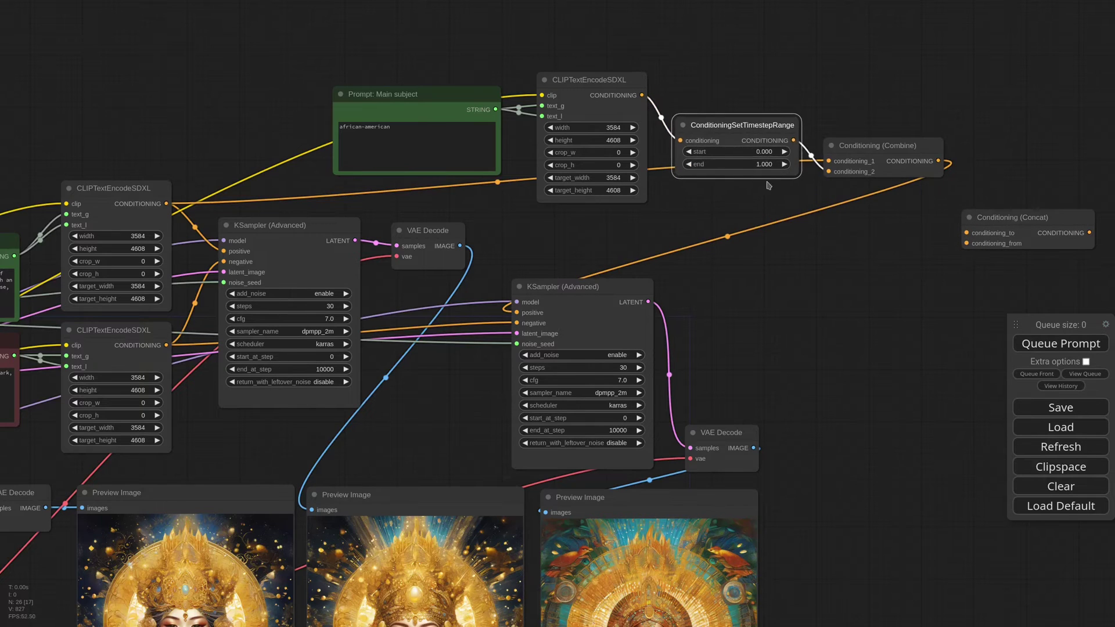
- Set the timestep range's end to 0.25, generate the image and compare it with the second preview
click(766, 163)
double_click(806, 162)
text(0.2)
key(Return)
click(1023, 343)
drag(827, 493, 894, 85)
scroll(895, 85, up, 5)
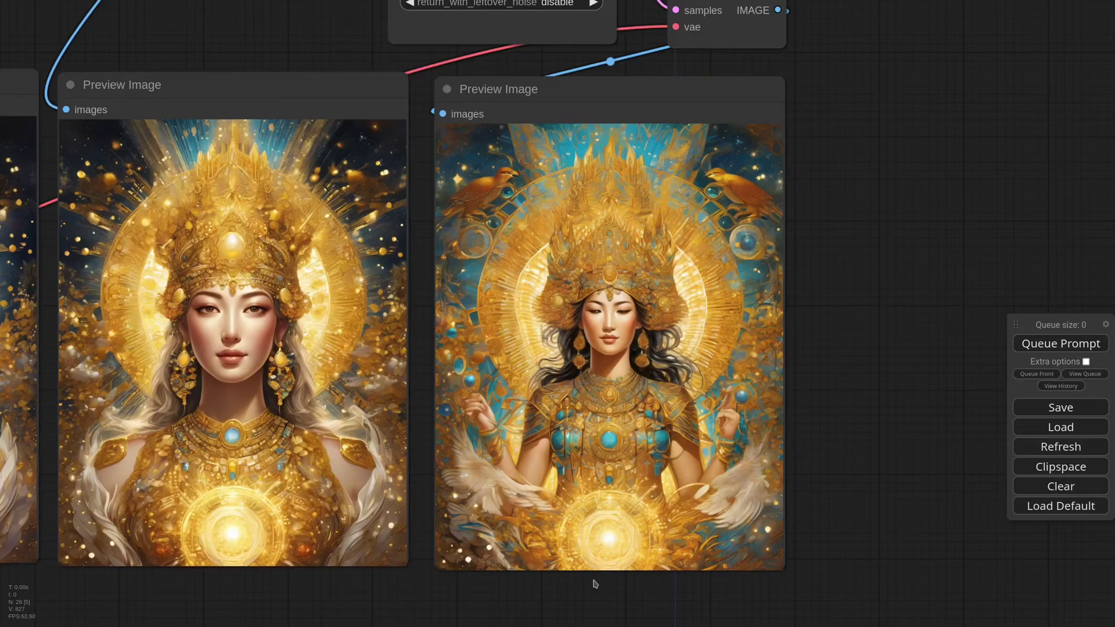
scroll(875, 214, down, 4)
drag(887, 160, 754, 620)
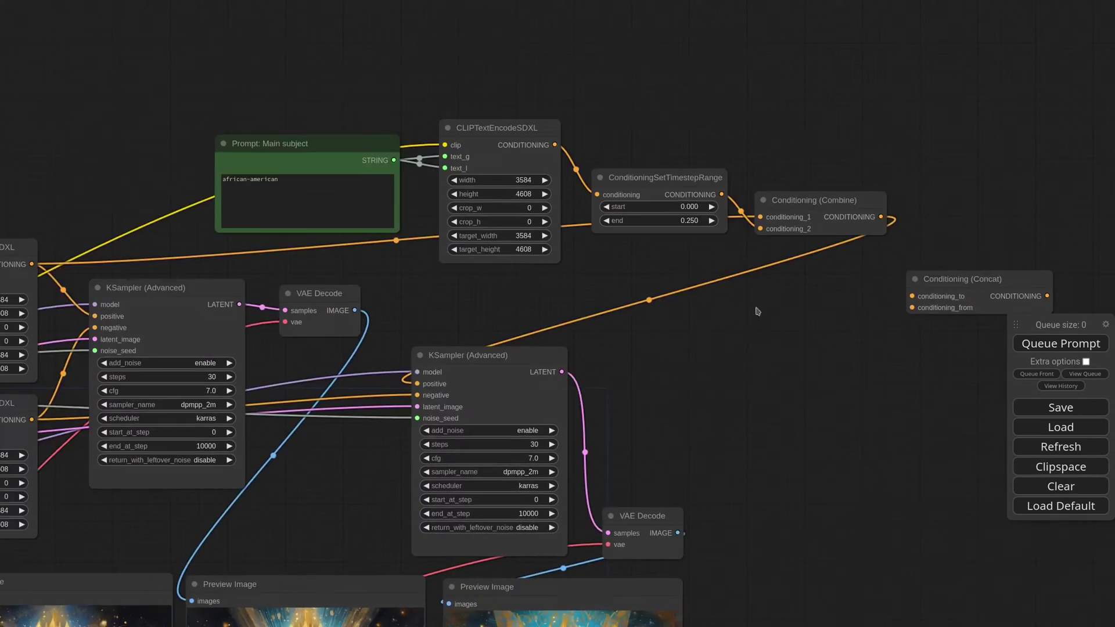
- Set the timestep range's start to 0.3 and end to 1, generate the image and compare it with the second preview
scroll(678, 175, up, 6)
click(696, 224)
text(.3)
key(Return)
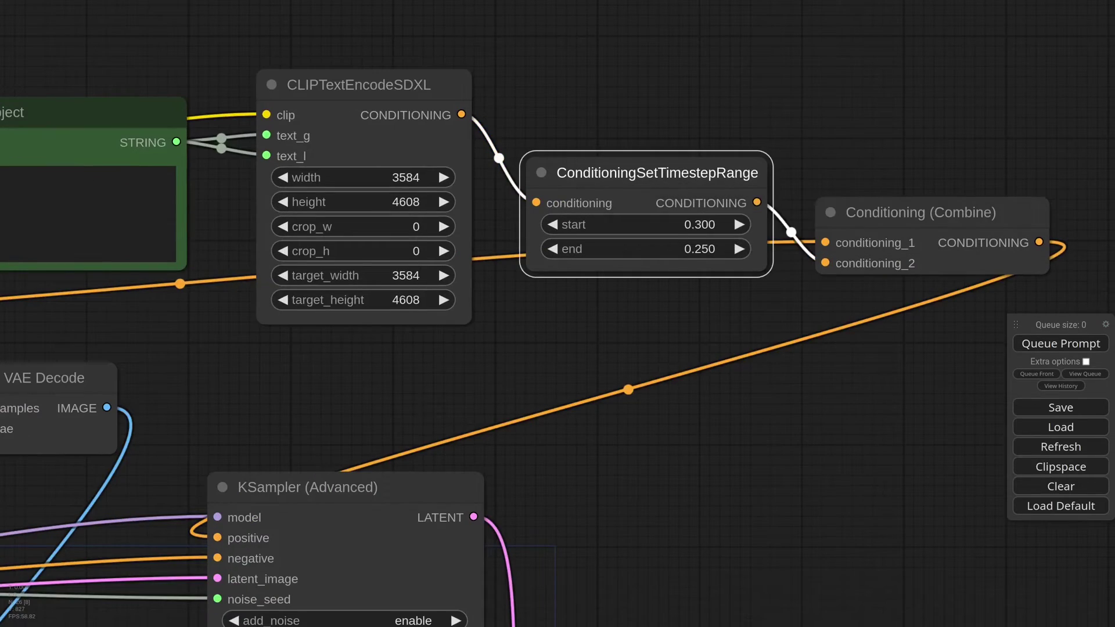
click(696, 248)
text(1)
key(Return)
key(ctrl+Return)
scroll(709, 418, down, 3)
scroll(726, 365, up, 4)
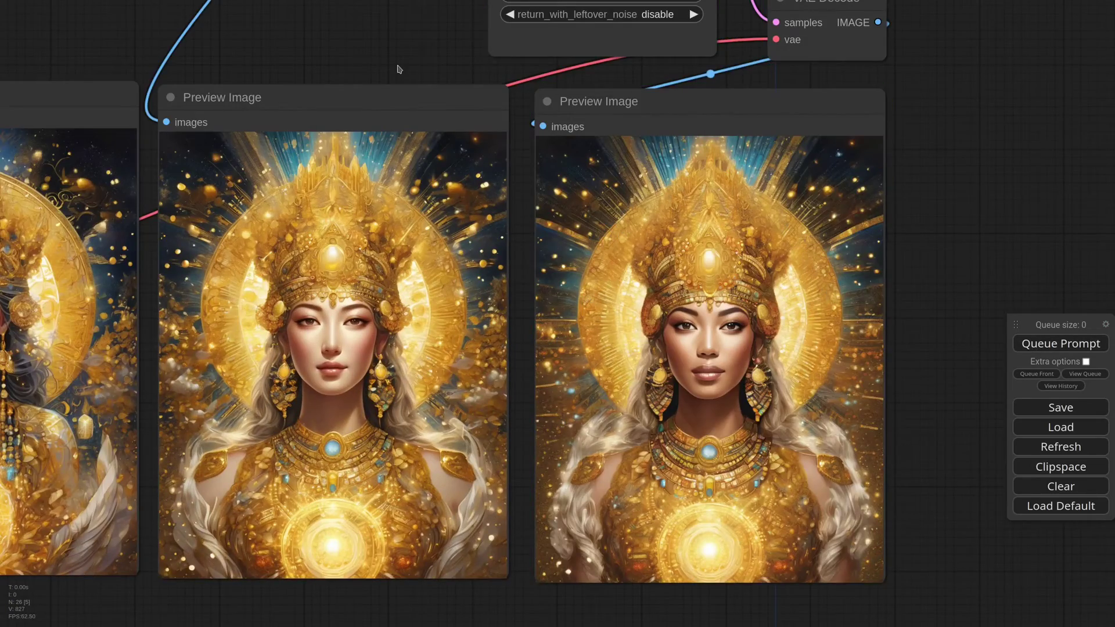
- Examine the three preview images side by side together with the node chain feeding the third KSampler
scroll(398, 70, down, 5)
drag(398, 46, 438, 139)
scroll(515, 249, down, 4)
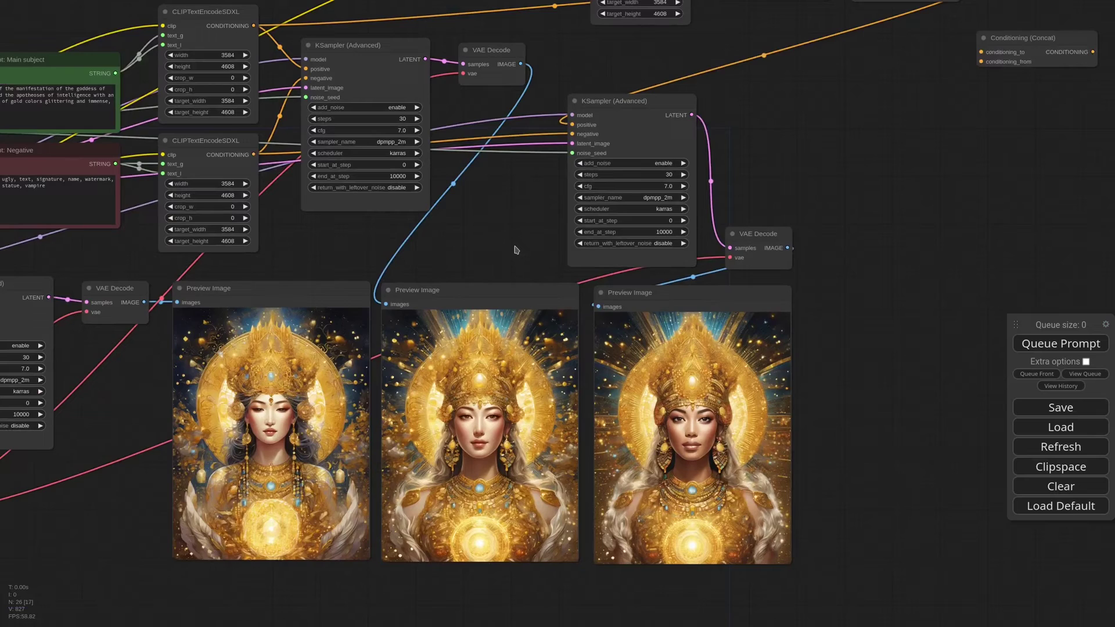
drag(857, 102, 924, 106)
drag(800, 138, 767, 171)
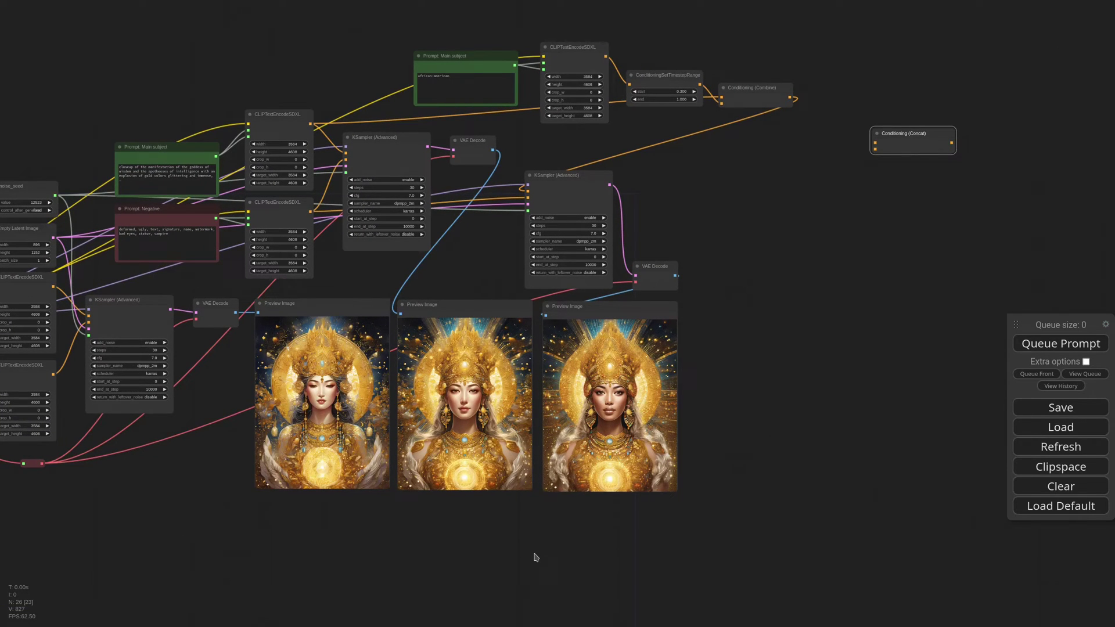
scroll(570, 533, up, 4)
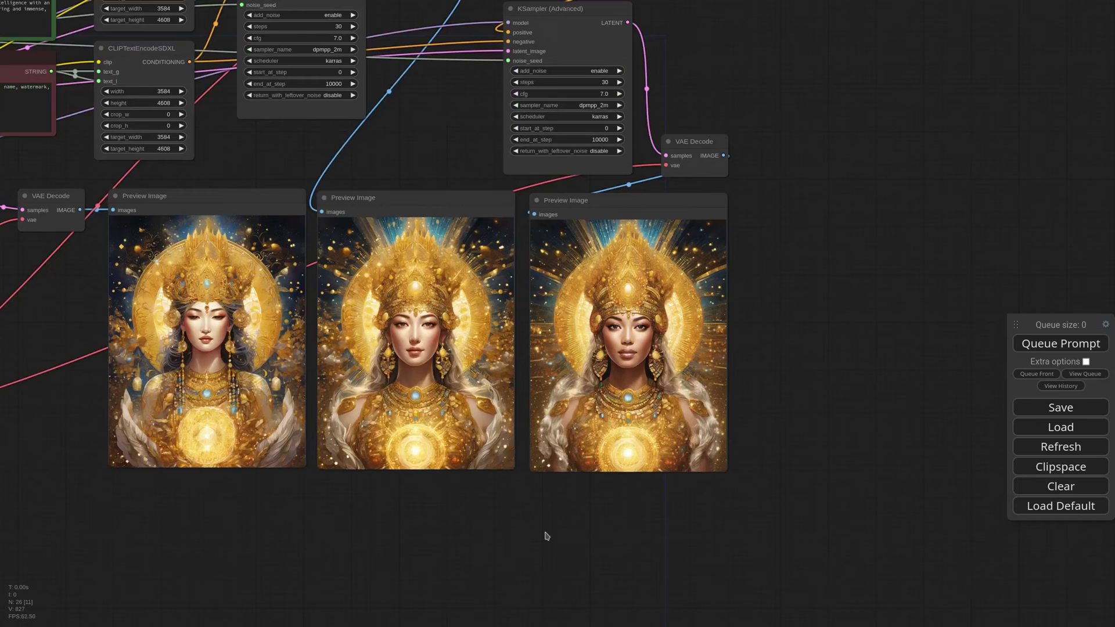
click(563, 204)
drag(751, 251, 771, 331)
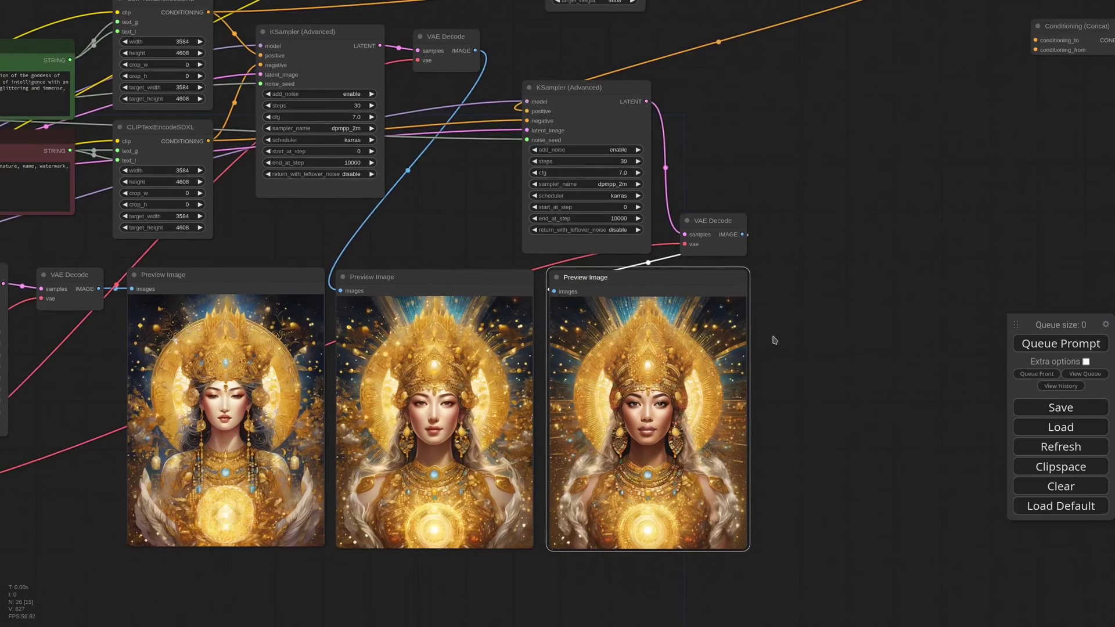
click(594, 90)
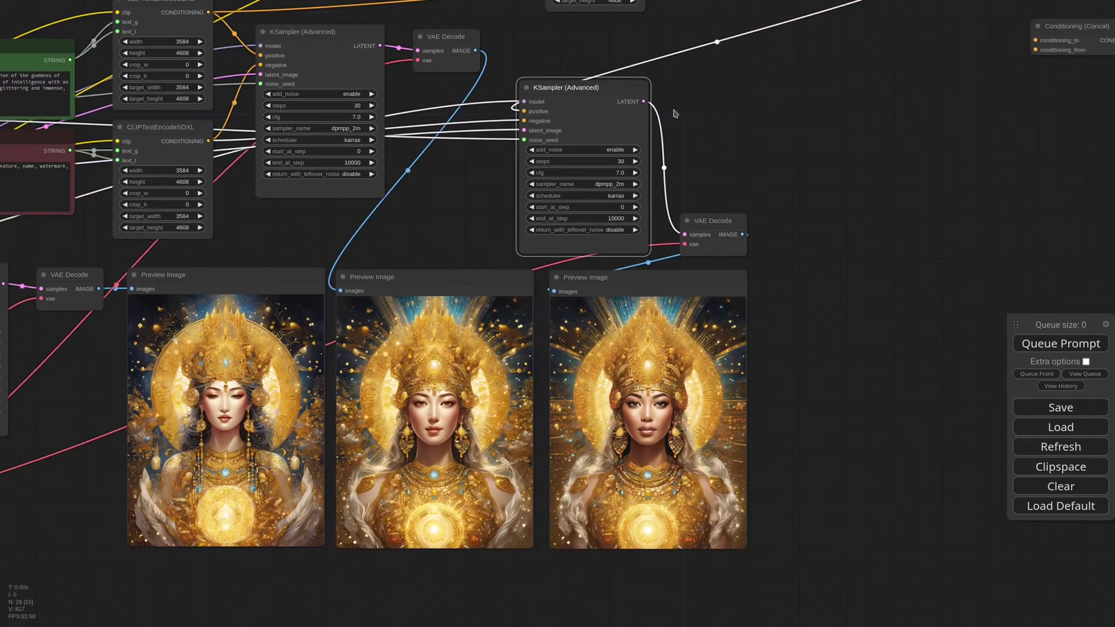
scroll(675, 113, down, 4)
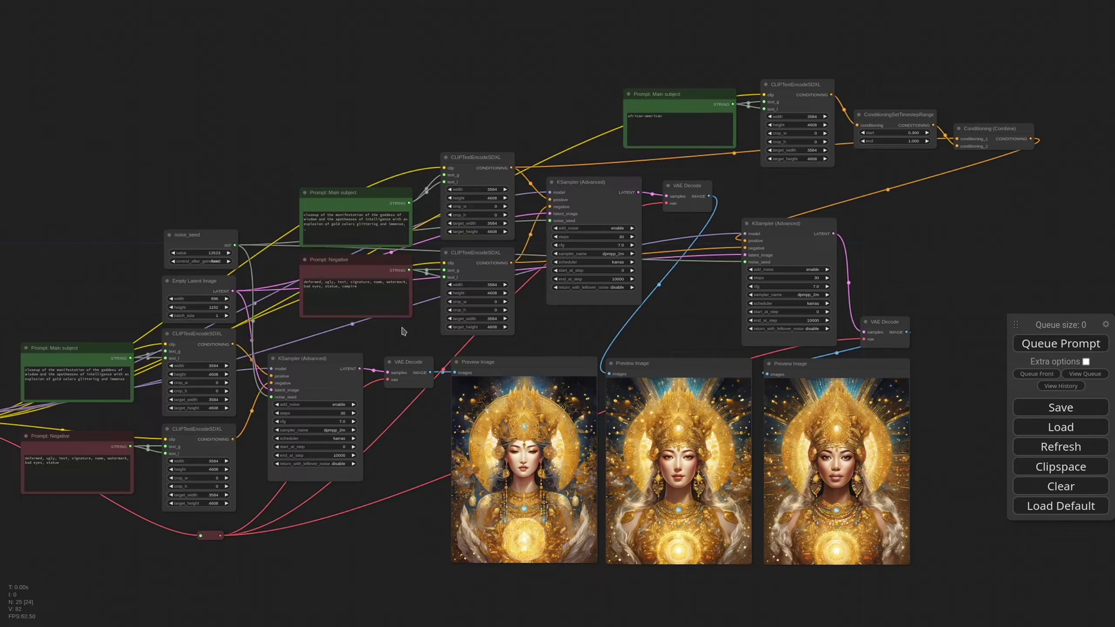
- Generate all three images with several other noise seeds, including 12525, compare the previews and go back to the original seed
key(ctrl+Return)
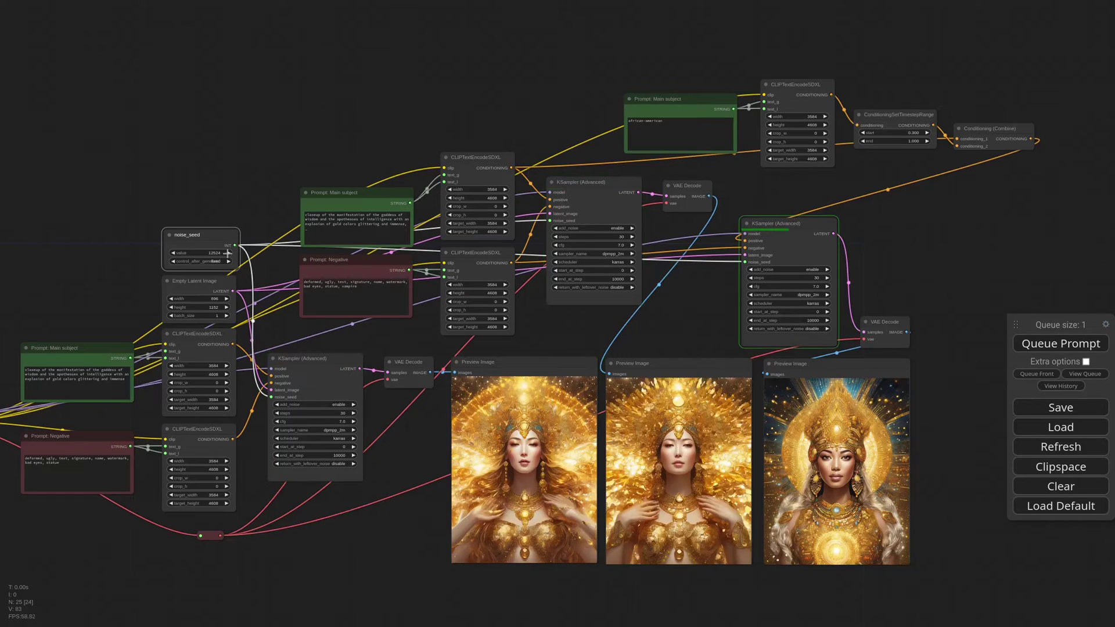
key(ctrl+Return)
drag(742, 569, 722, 519)
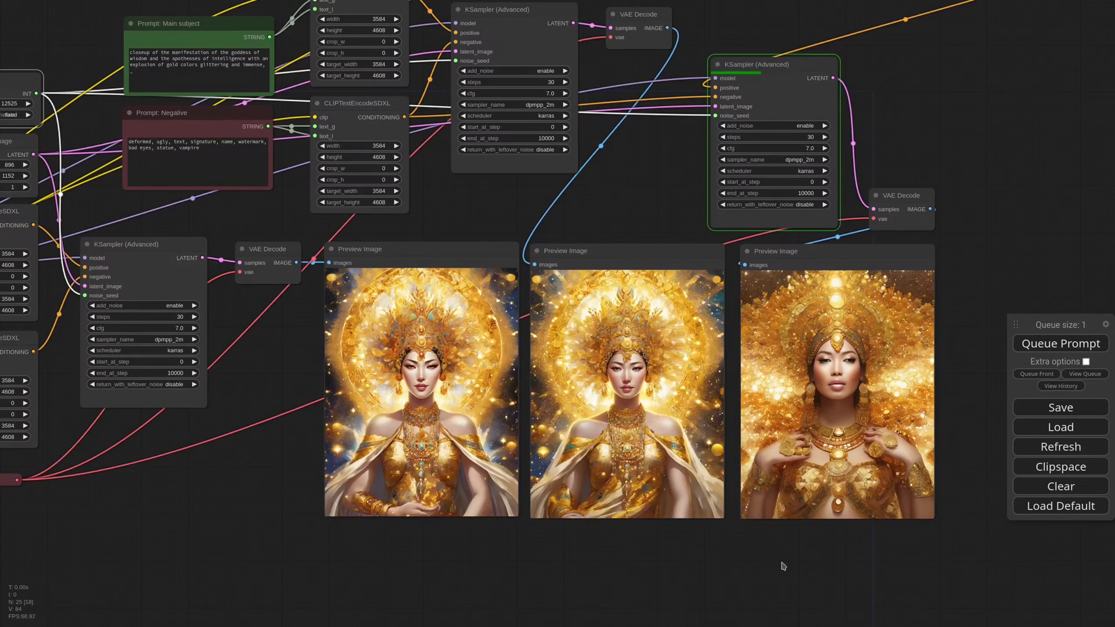
scroll(798, 454, up, 5)
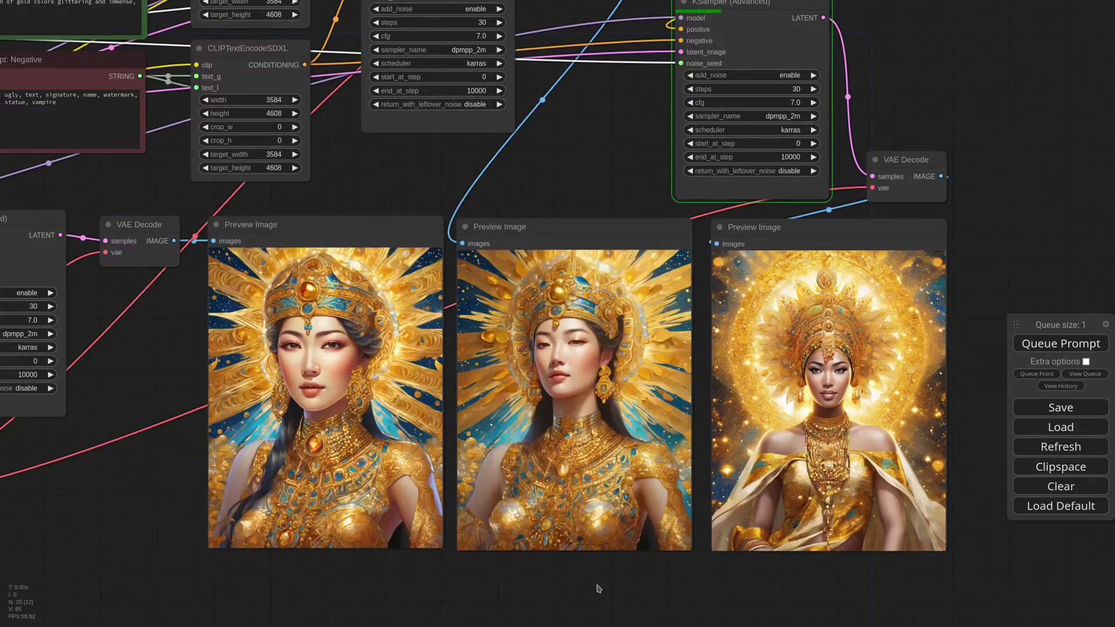
scroll(421, 375, down, 6)
key(ctrl+Return)
drag(526, 515, 672, 518)
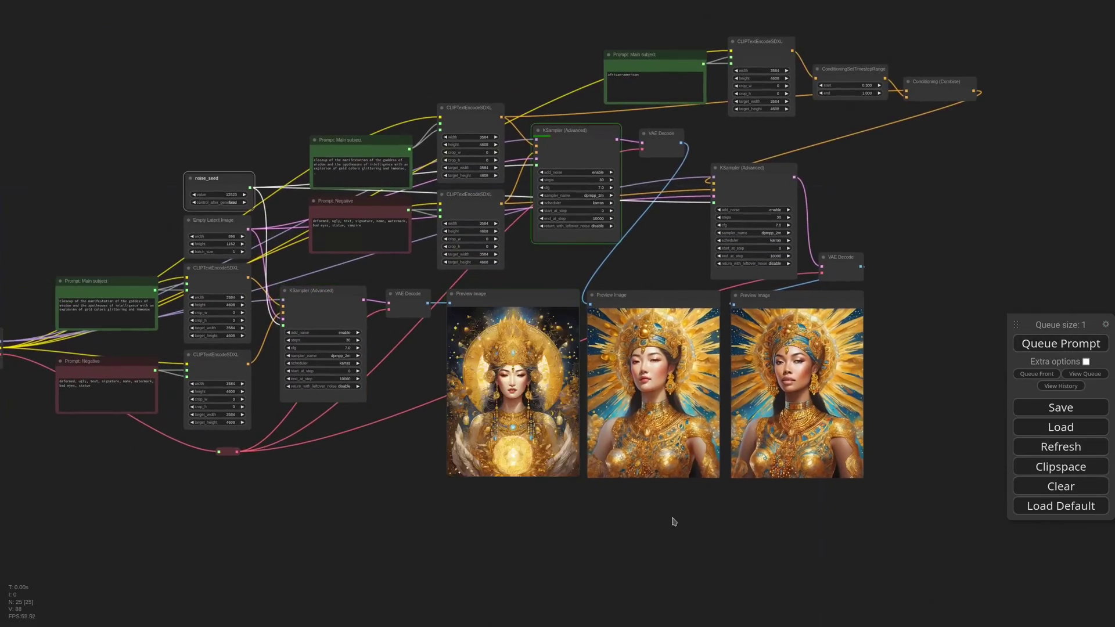
- Duplicate the second KSampler (Advanced), its VAE Decode and Preview Image below the graph, keeping their input connections
scroll(624, 174, up, 9)
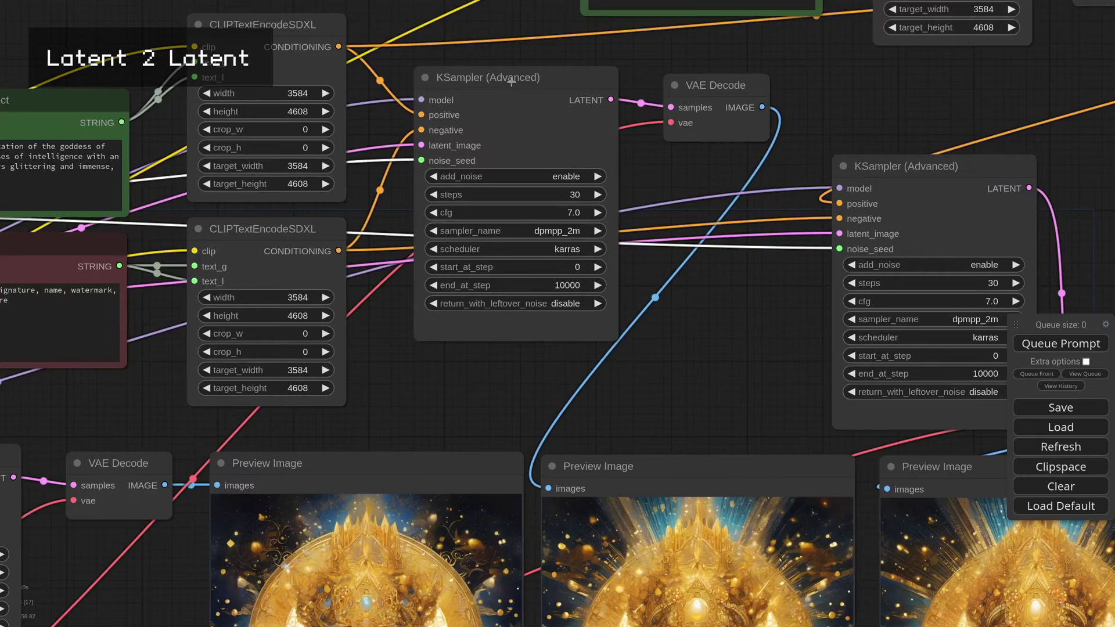
drag(510, 82, 518, 94)
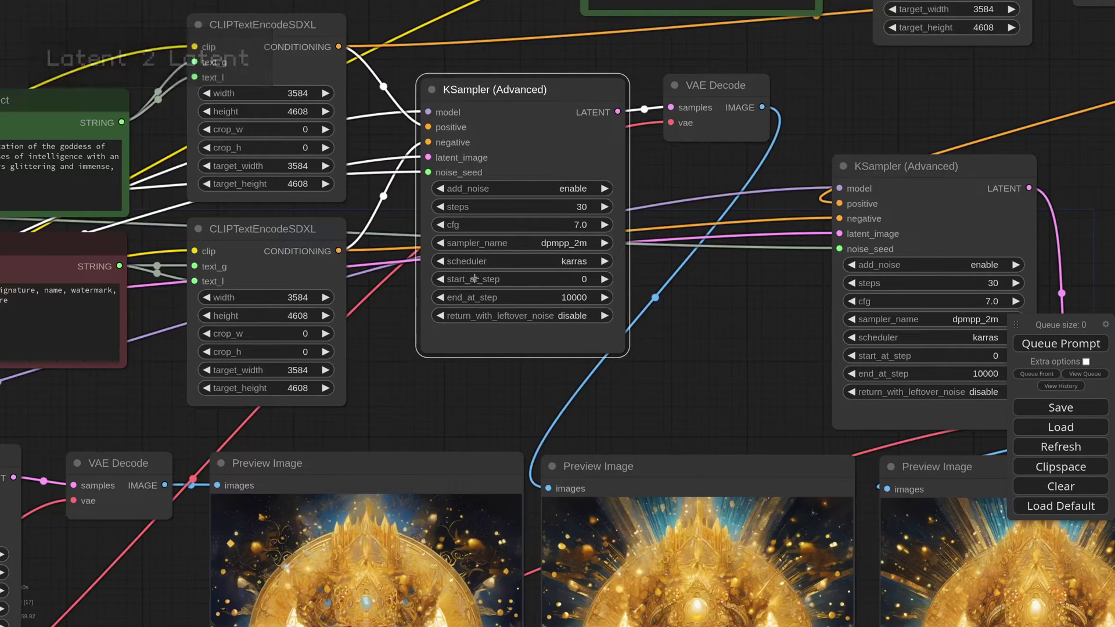
click(473, 280)
click(671, 279)
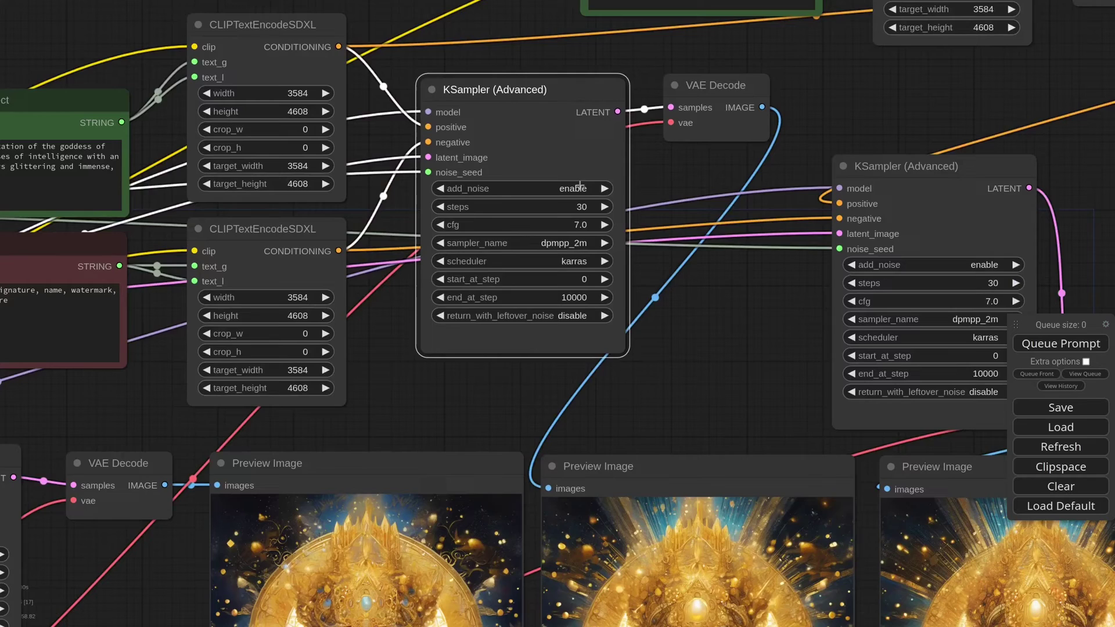
scroll(580, 181, down, 10)
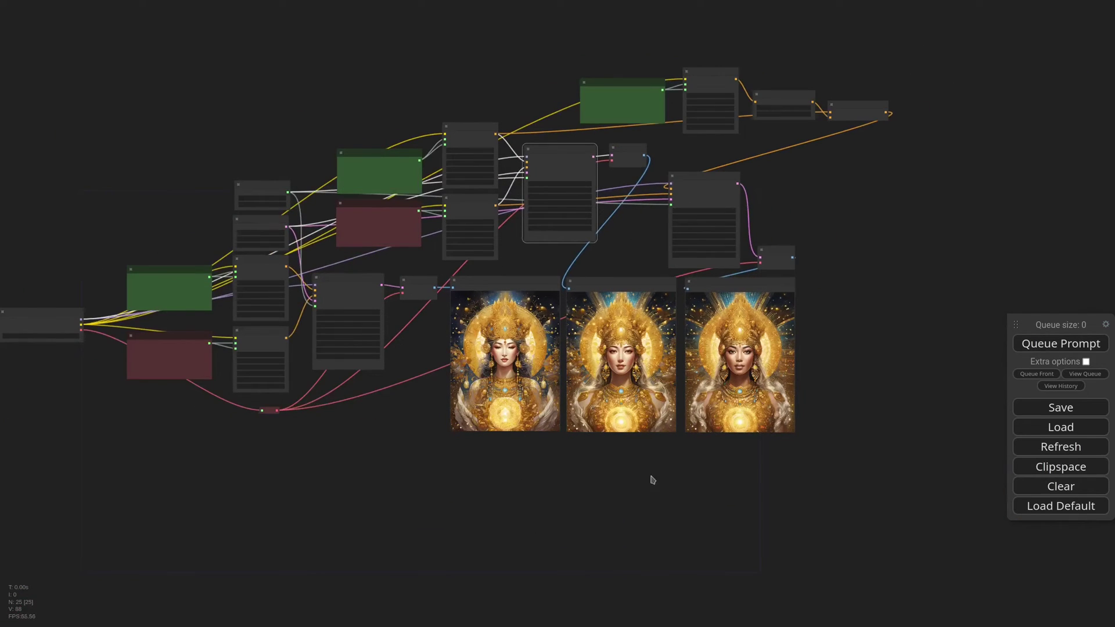
drag(653, 480, 573, 169)
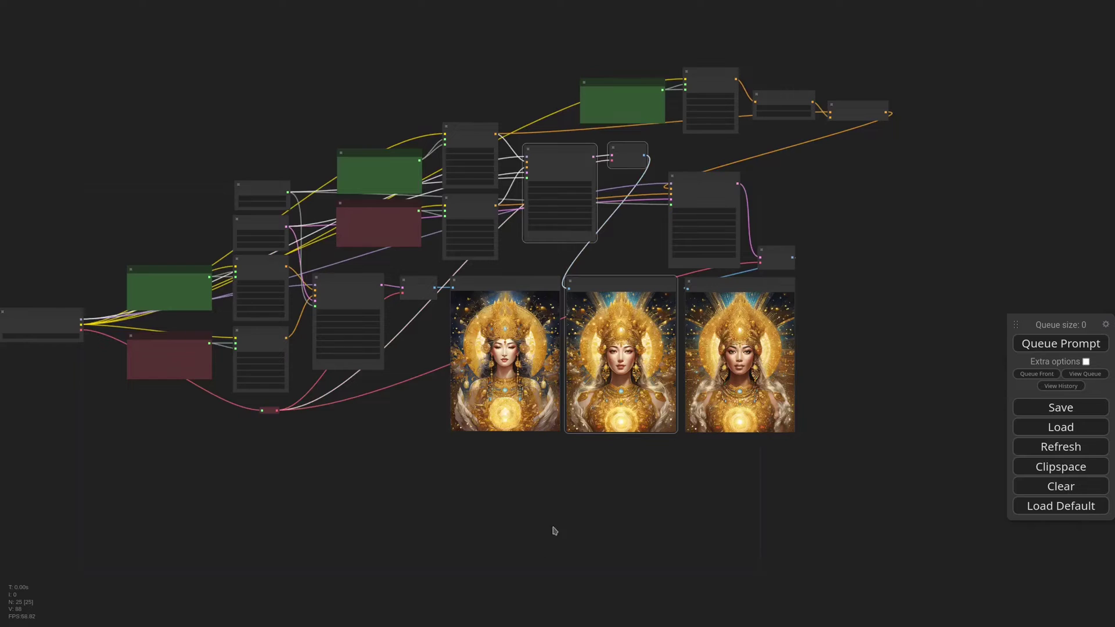
key(ctrl+shift+v)
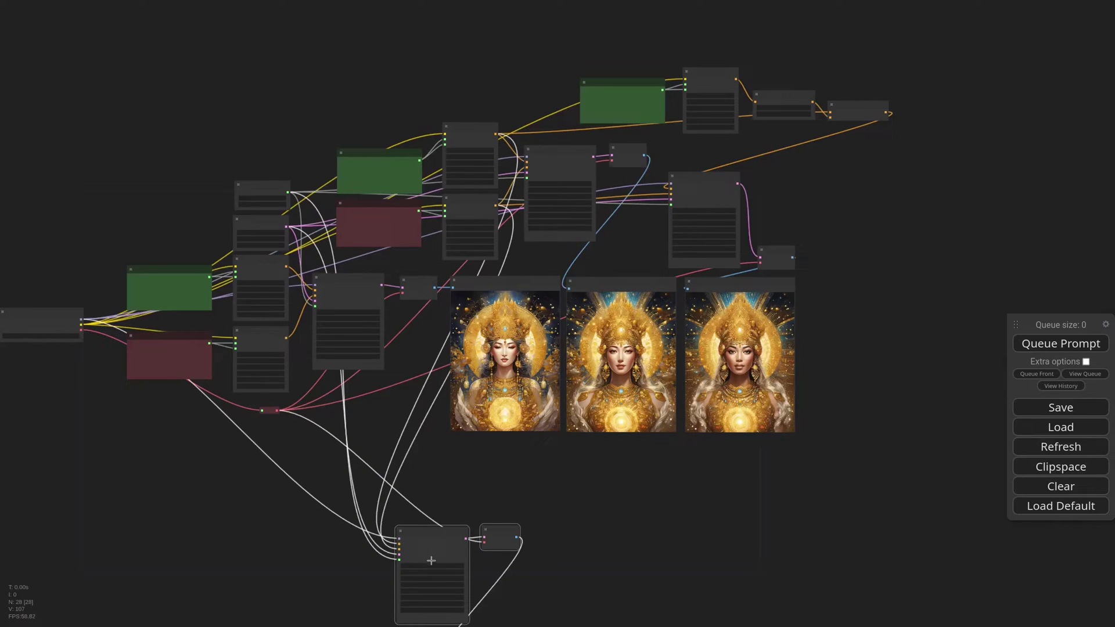
- Arrange the duplicated KSampler, VAE Decode and Preview Image in a row beneath the existing previews
drag(433, 529, 359, 445)
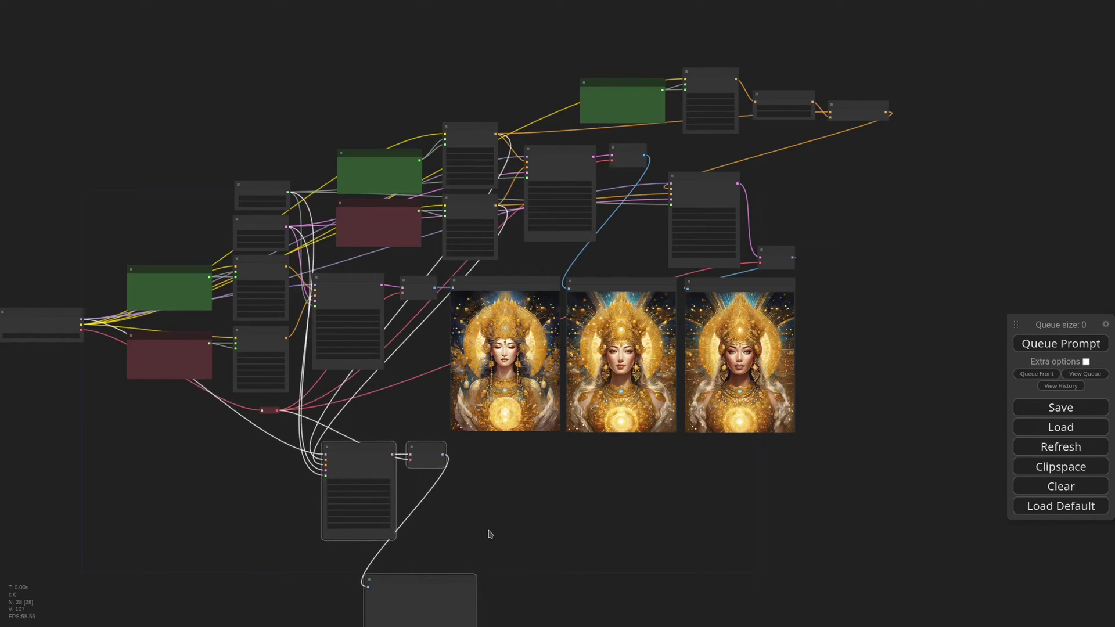
drag(406, 574, 500, 444)
click(419, 451)
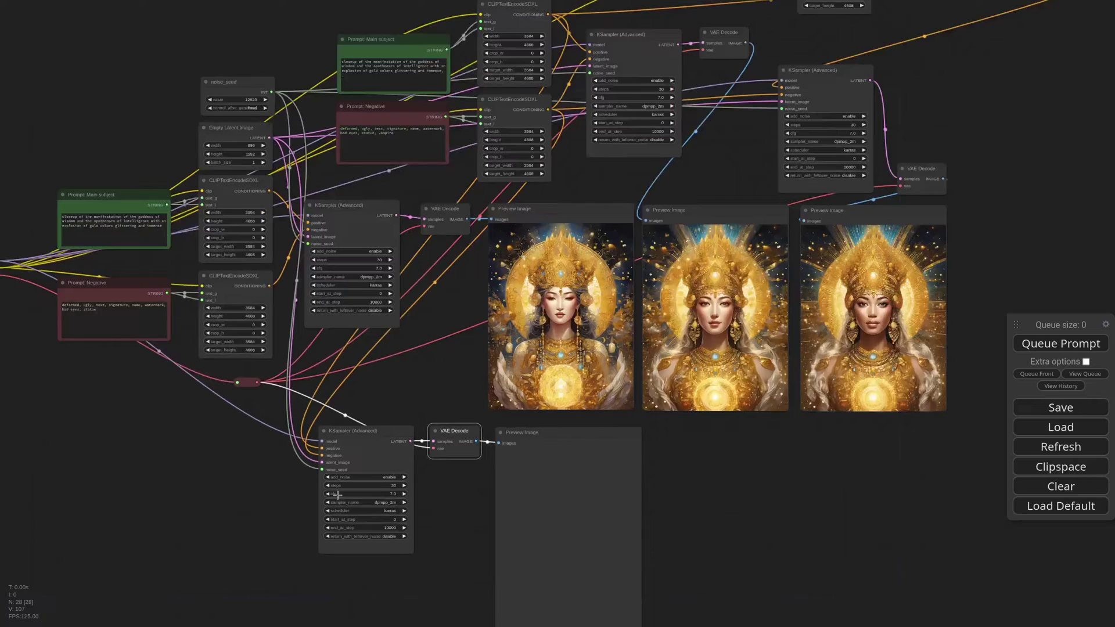
- Set the duplicated KSampler's sampler to dpmpp_2m_sde_gpu and its scheduler to exponential, and generate its image
scroll(337, 494, up, 12)
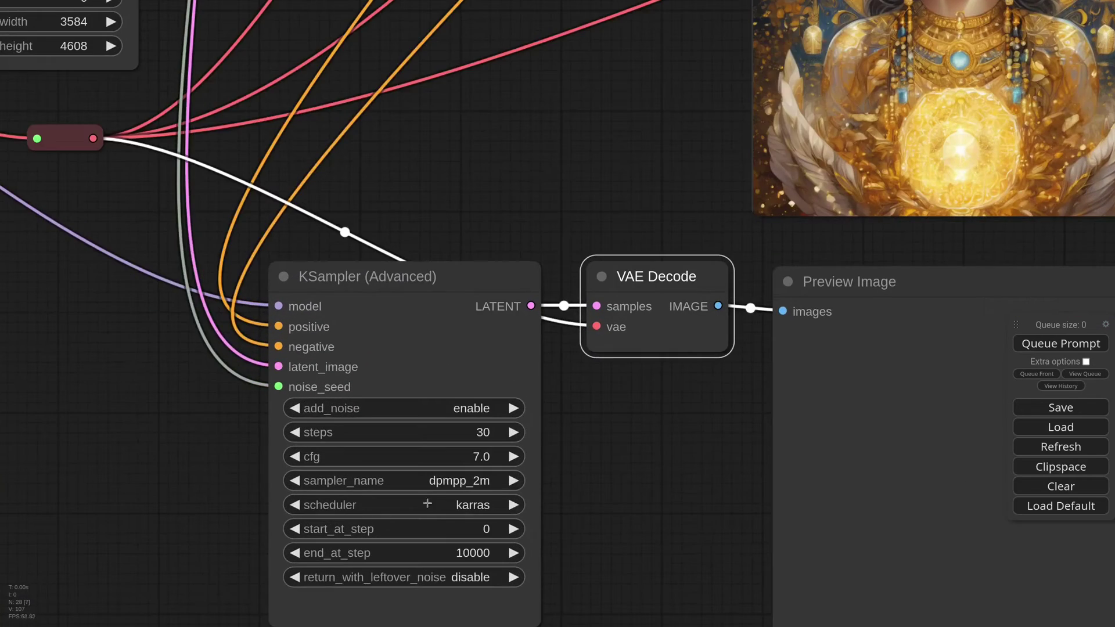
click(450, 482)
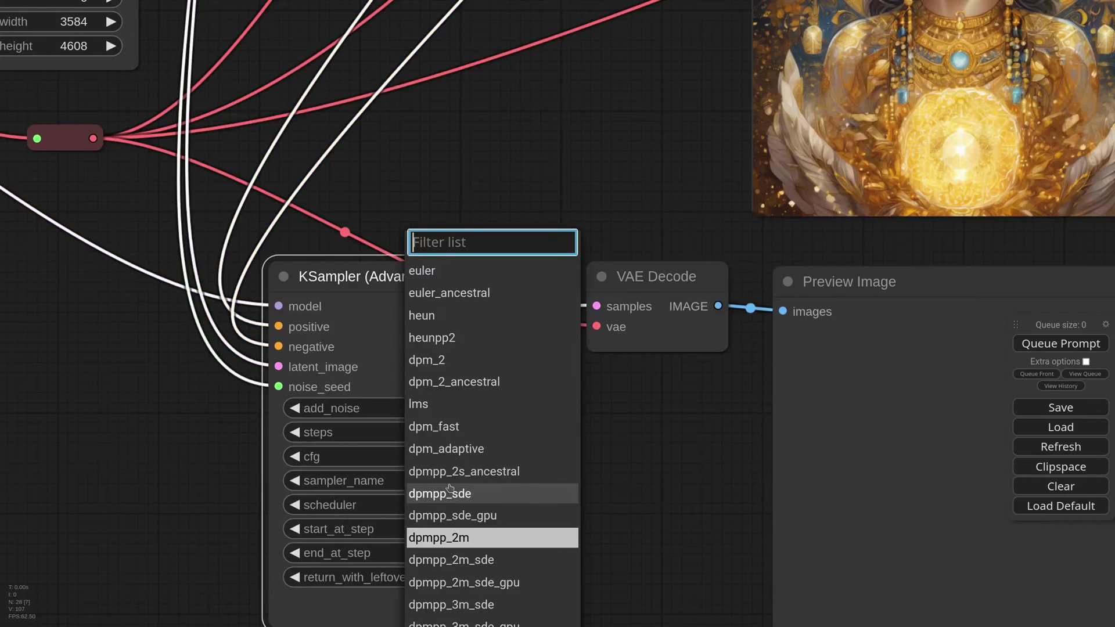
click(499, 582)
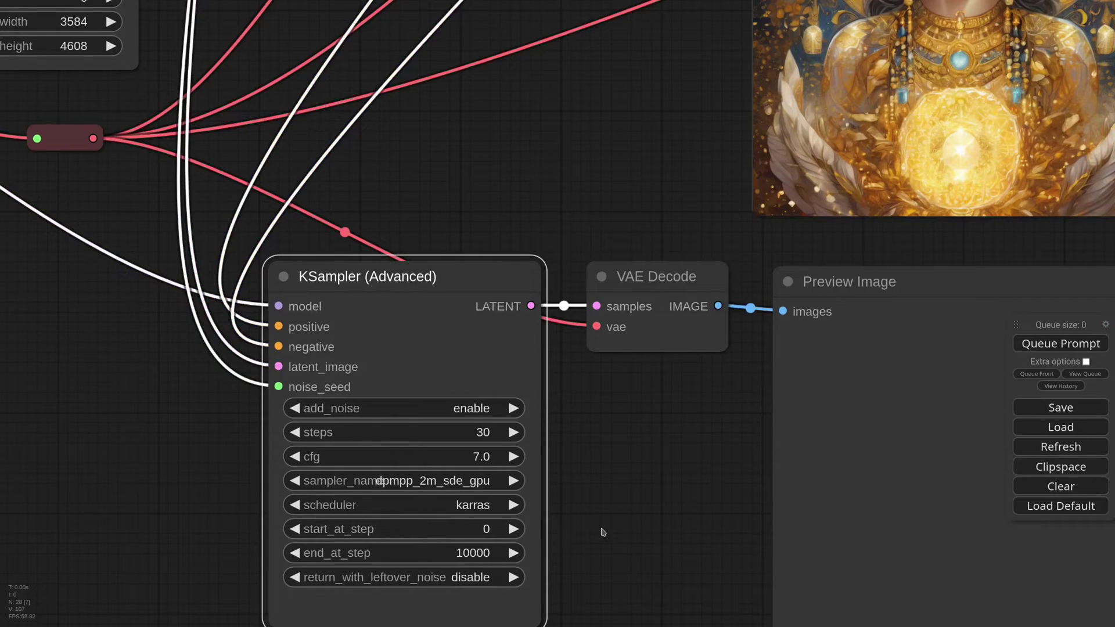
click(468, 504)
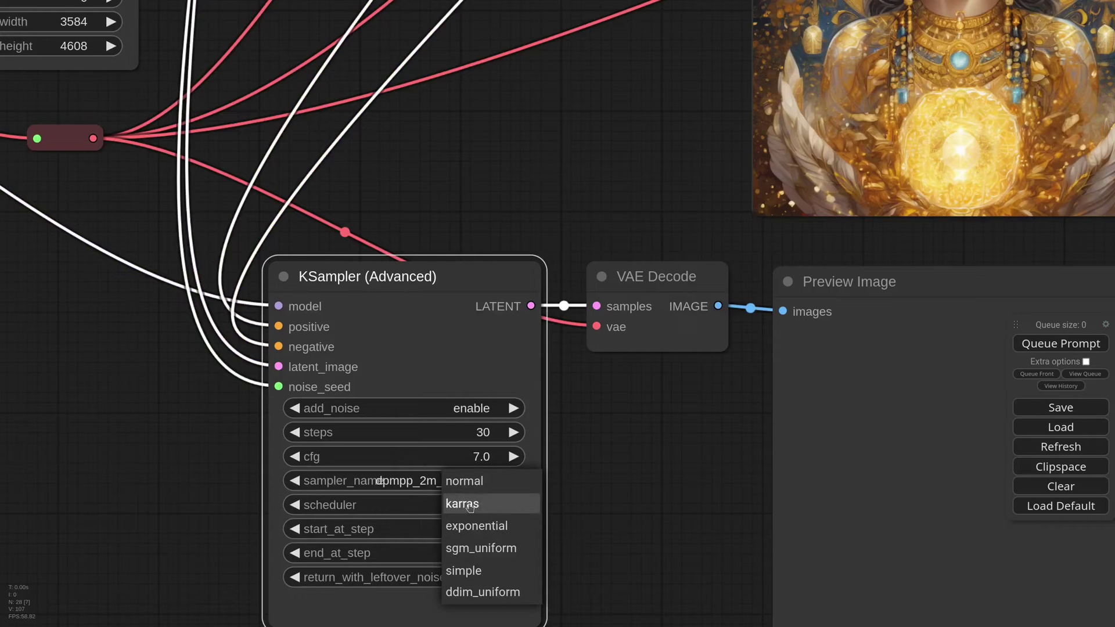
click(481, 527)
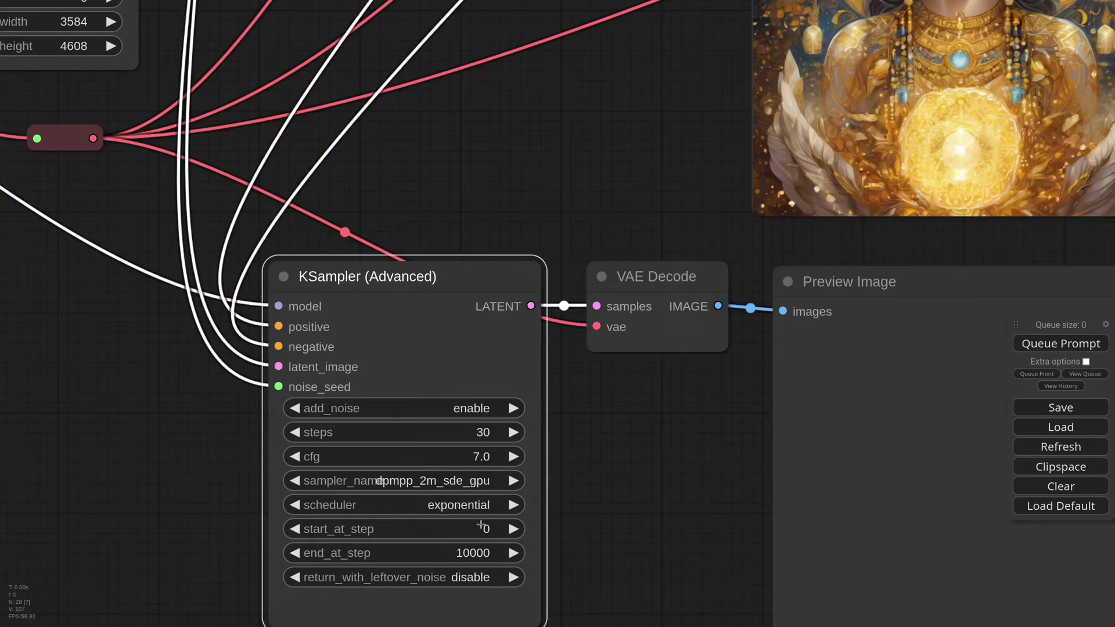
scroll(591, 492, down, 5)
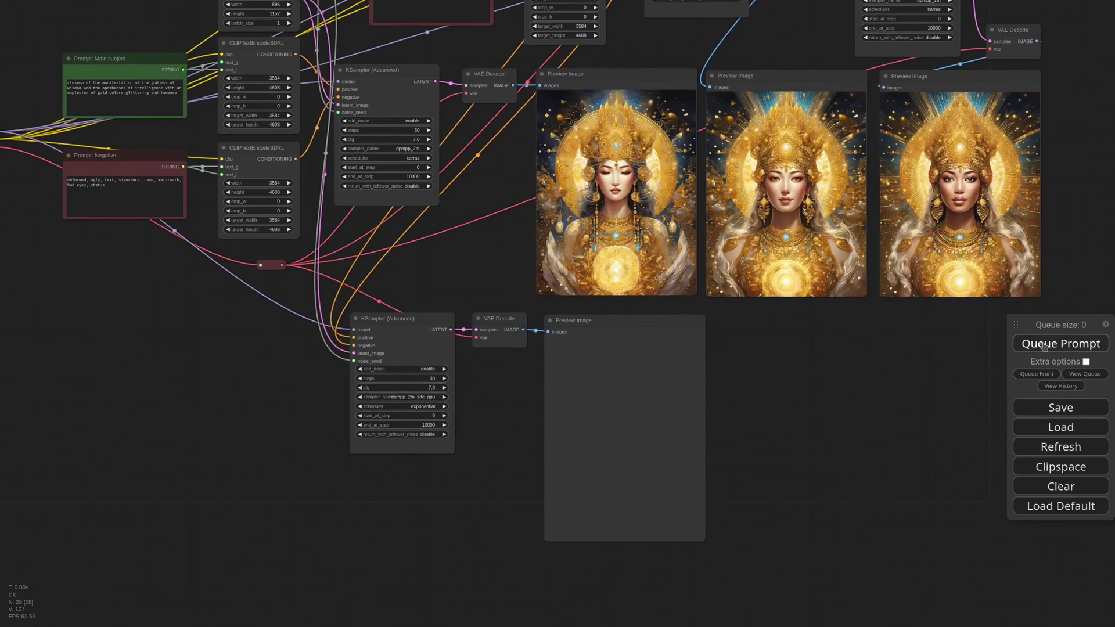
click(1043, 344)
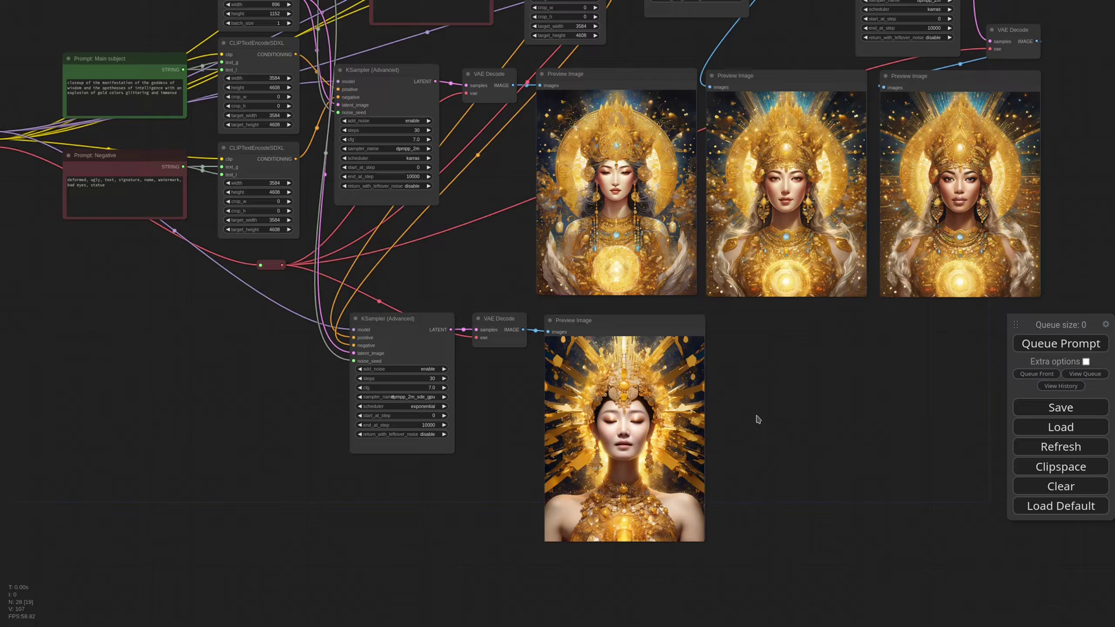
- Duplicate the lower KSampler (Advanced), keeping its input connections
click(395, 320)
key(ctrl+c)
drag(778, 439, 634, 423)
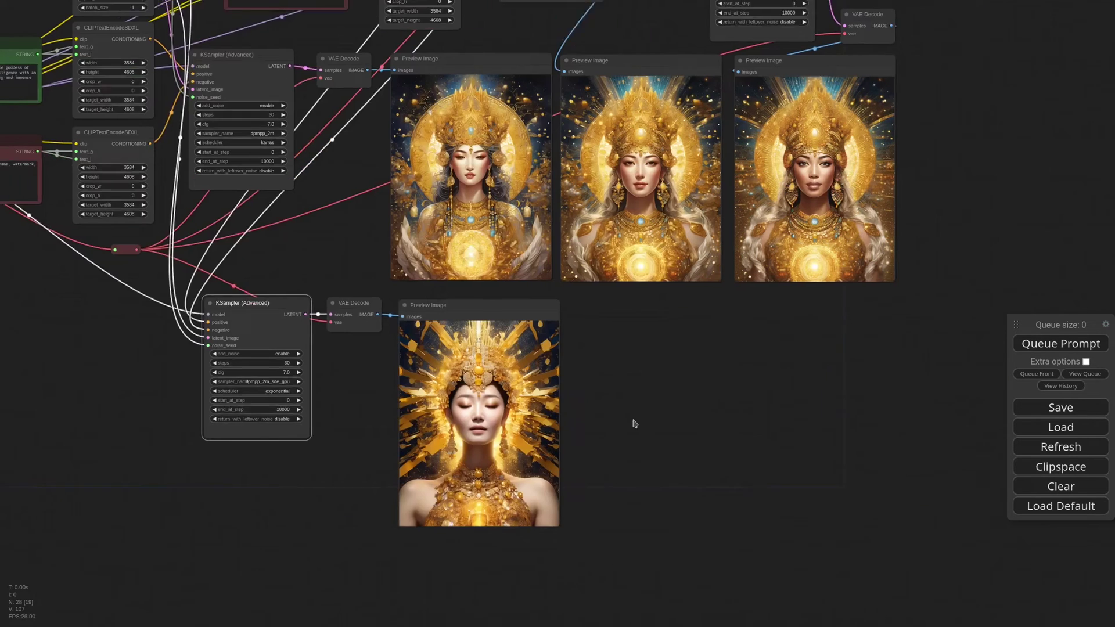
key(ctrl+shift+v)
- Delete the third preview's sampling branch and place the copied KSampler (Advanced) beside the lower preview
scroll(620, 306, down, 4)
drag(883, 448, 694, 17)
ctrl+click(604, 44)
key(Delete)
drag(574, 242, 641, 161)
scroll(643, 294, up, 4)
drag(608, 400, 628, 306)
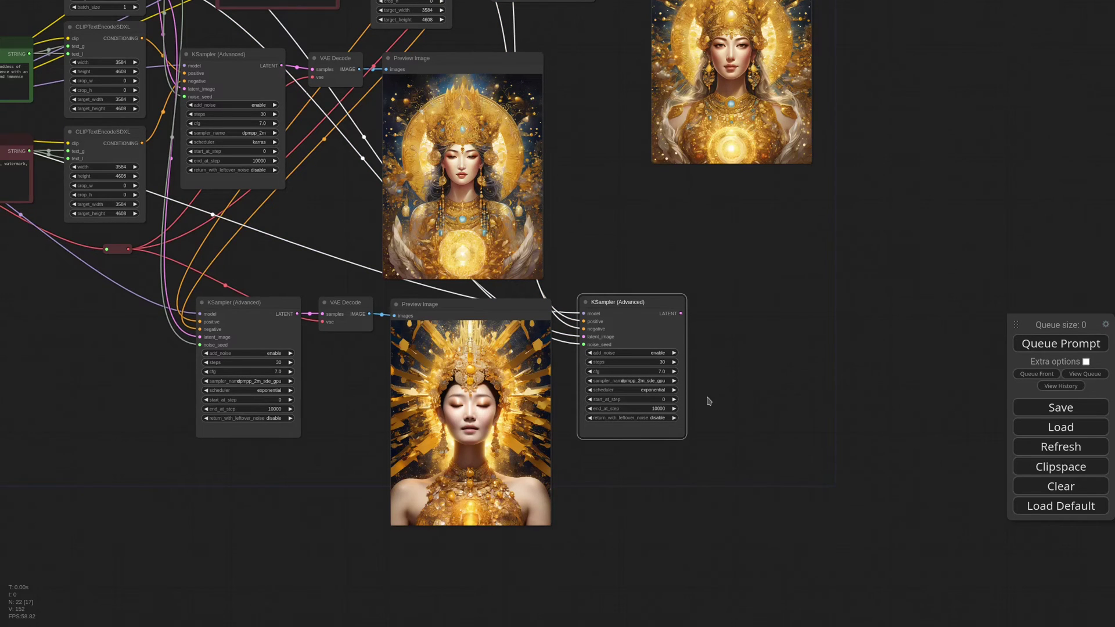
- Set the copied KSampler's end_at_step to 5 and its return_with_leftover_noise to enable
scroll(708, 401, up, 5)
click(622, 417)
text(5)
click(819, 419)
click(648, 434)
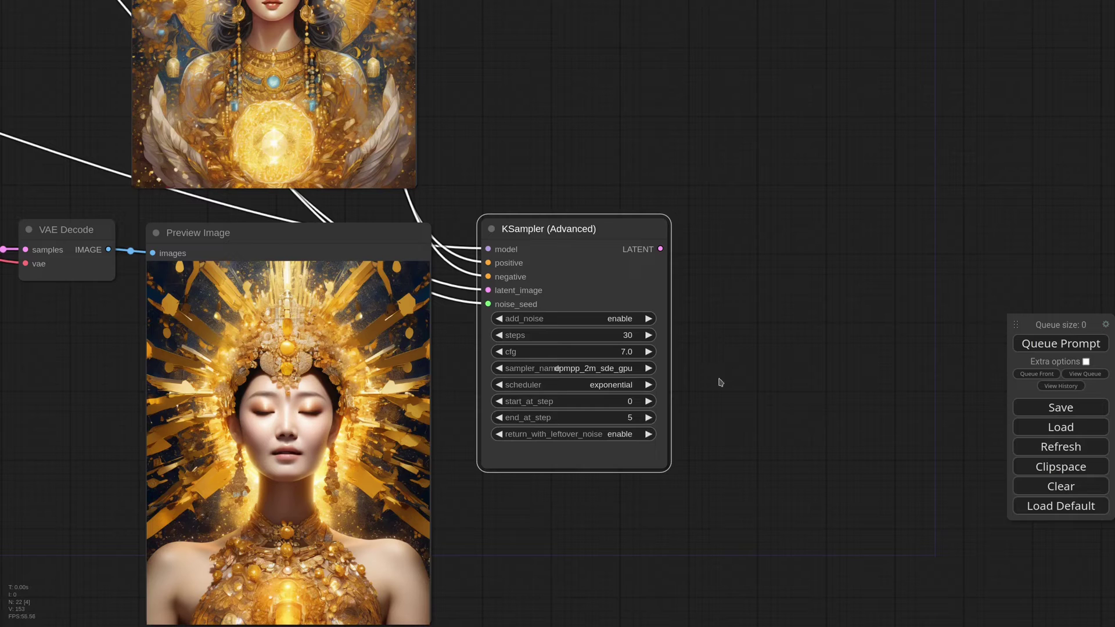
drag(561, 227, 562, 229)
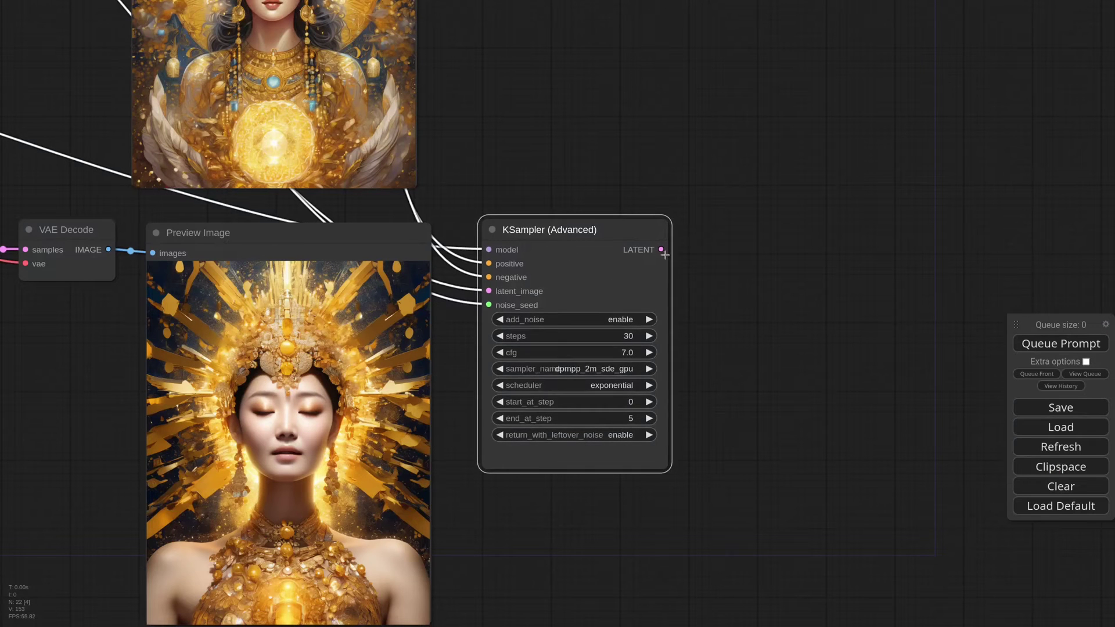
- Duplicate this partial sampler with its connections, place the copy beside it and feed the first sampler's latent into the copy's latent_image
key(ctrl+c)
key(ctrl+shift+v)
drag(808, 250, 790, 228)
drag(665, 249, 744, 291)
drag(811, 242, 811, 205)
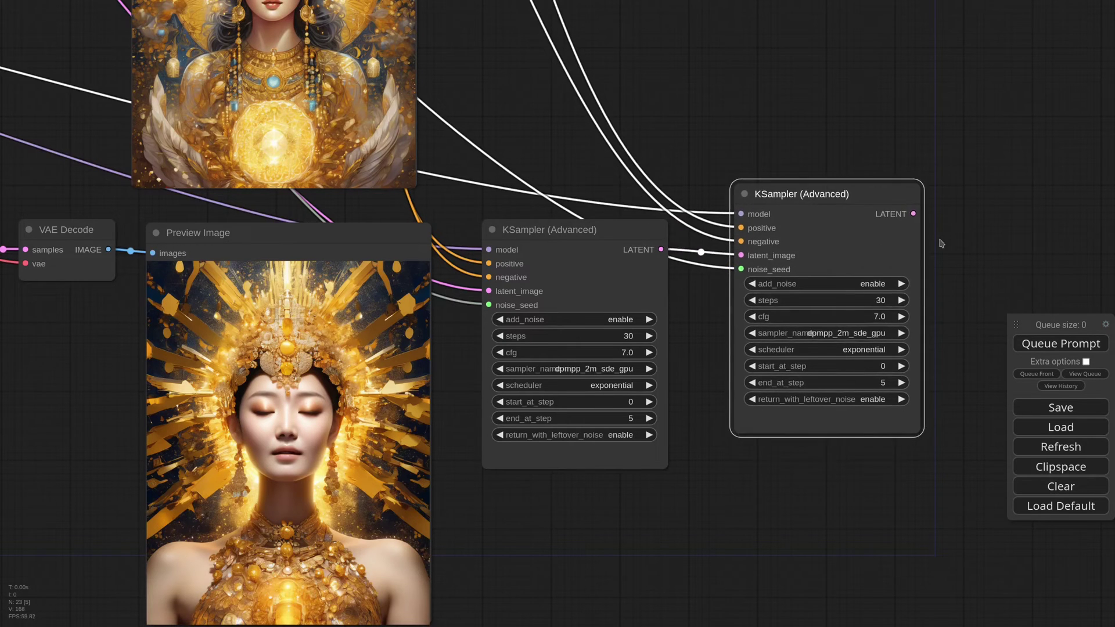
drag(941, 244, 854, 252)
- On the second chained sampler, disable add_noise and return_with_leftover_noise, and set its range from step 5 to step 10000
click(816, 293)
click(668, 408)
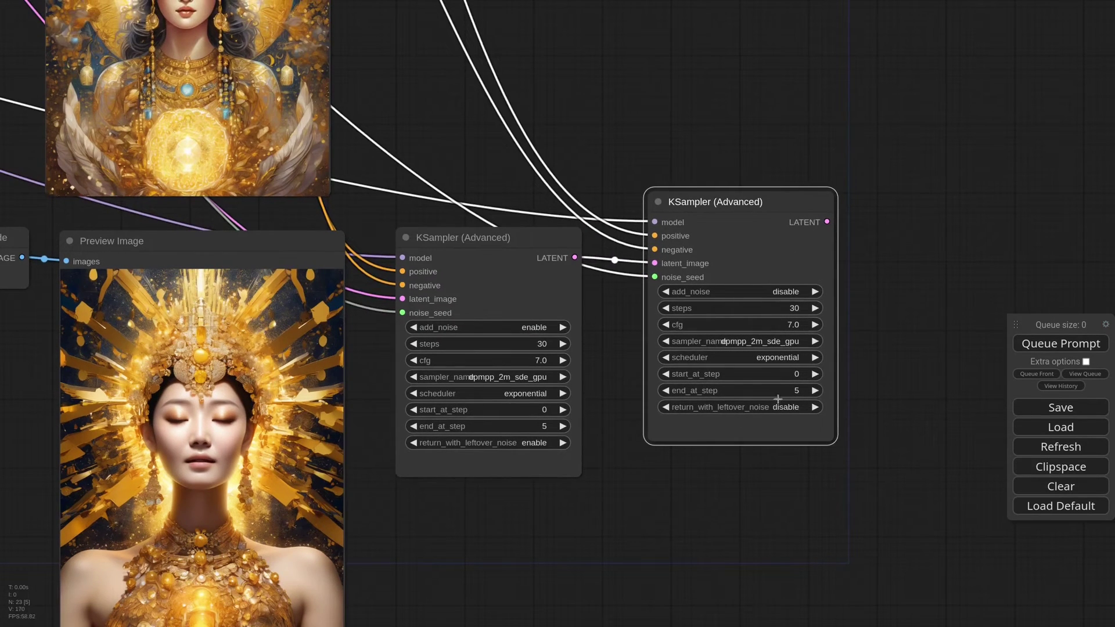
click(795, 375)
key(Return)
click(789, 387)
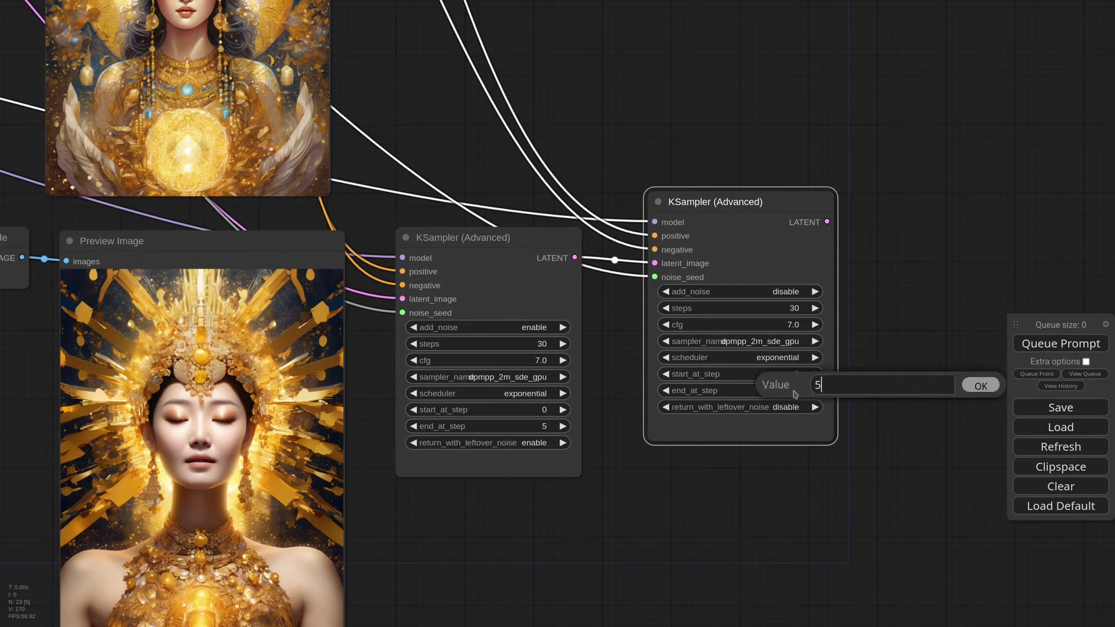
key(BackSpace)
text(10000)
key(Return)
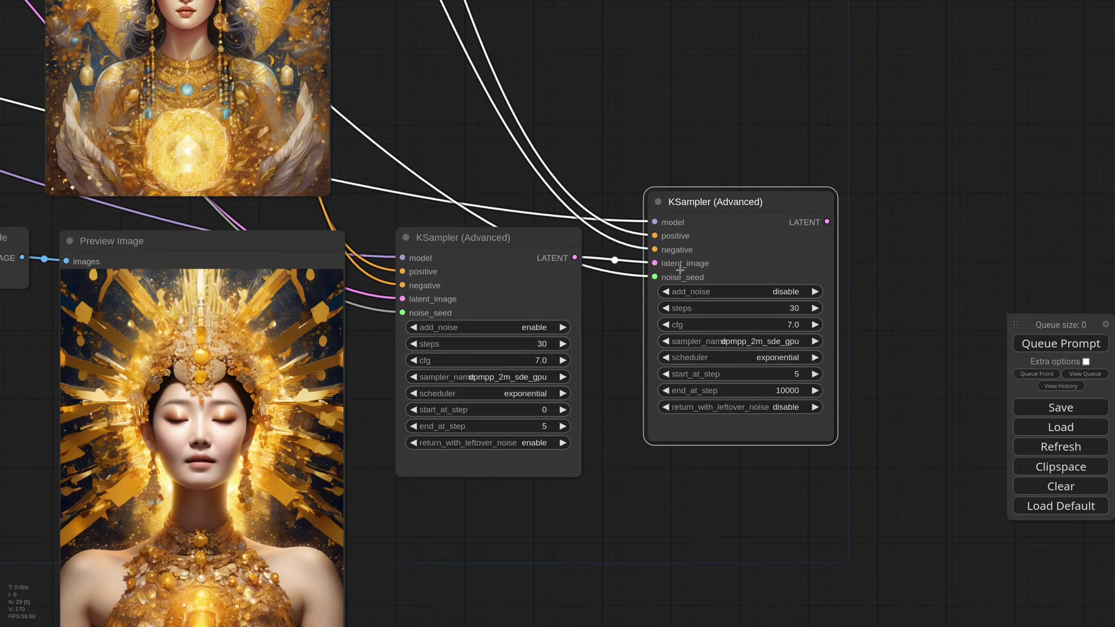
- Convert the second chained sampler's noise_seed input back to a widget
right_click(709, 243)
click(767, 532)
scroll(768, 476, down, 7)
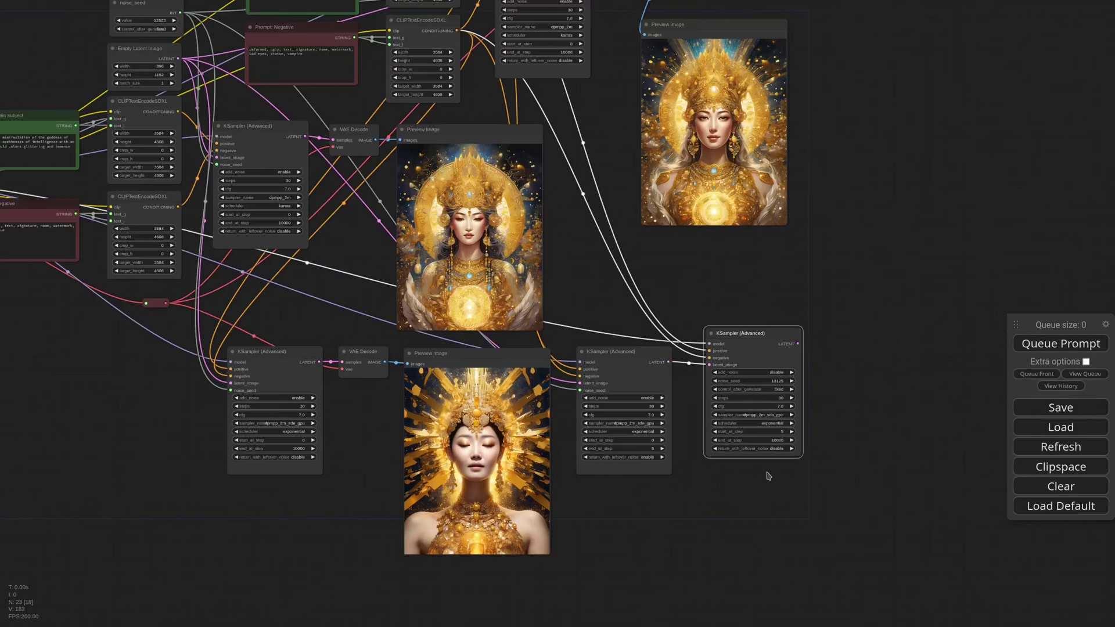
- Duplicate the lower VAE Decode for the second chained sampler's latent and add a Preview Image to its output
click(363, 352)
key(ctrl+c)
key(ctrl+shift+v)
drag(797, 344, 817, 347)
drag(859, 347, 902, 342)
click(927, 427)
- Generate the chained image and enlarge its Preview Image node
click(1041, 348)
drag(911, 465, 742, 448)
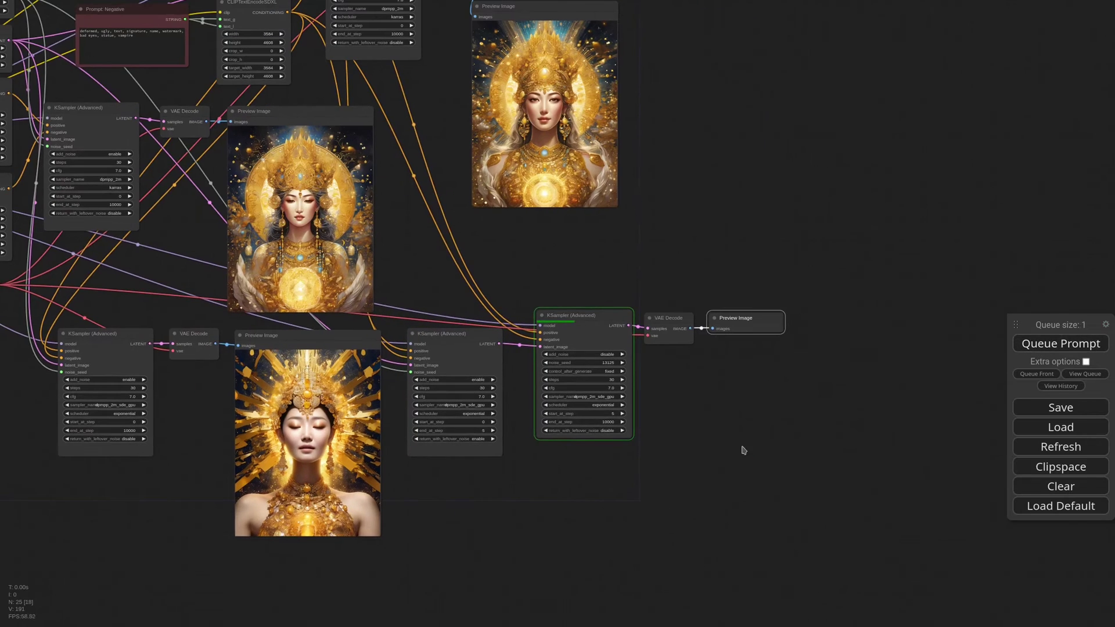
drag(781, 408, 861, 530)
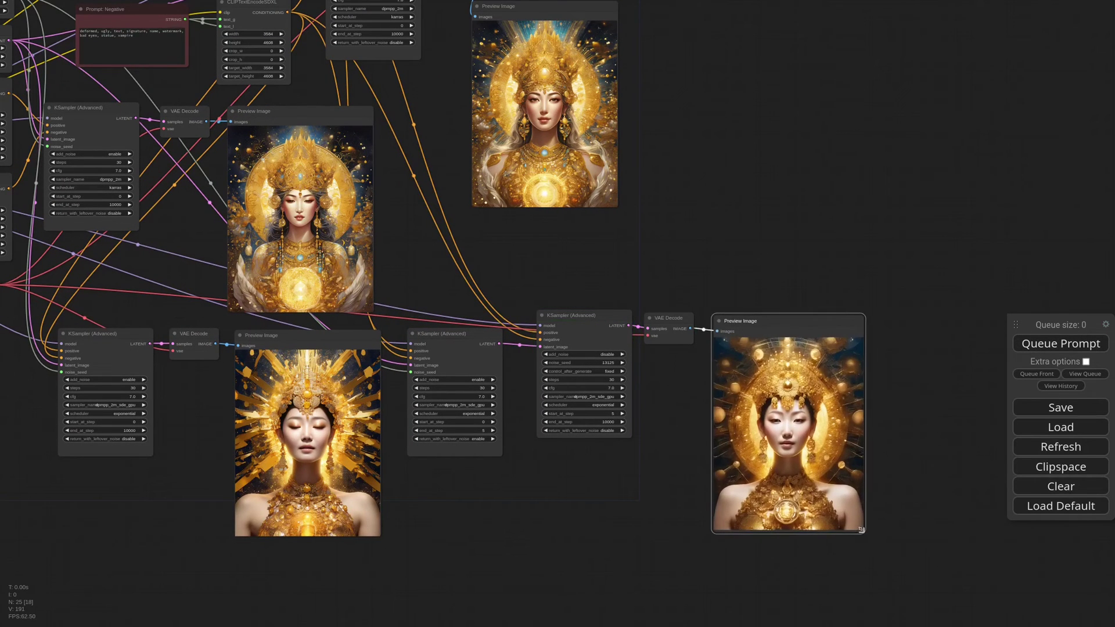
- Move the single sampler's preview beside the chained image's preview for comparison
drag(781, 325, 777, 322)
drag(279, 337, 914, 325)
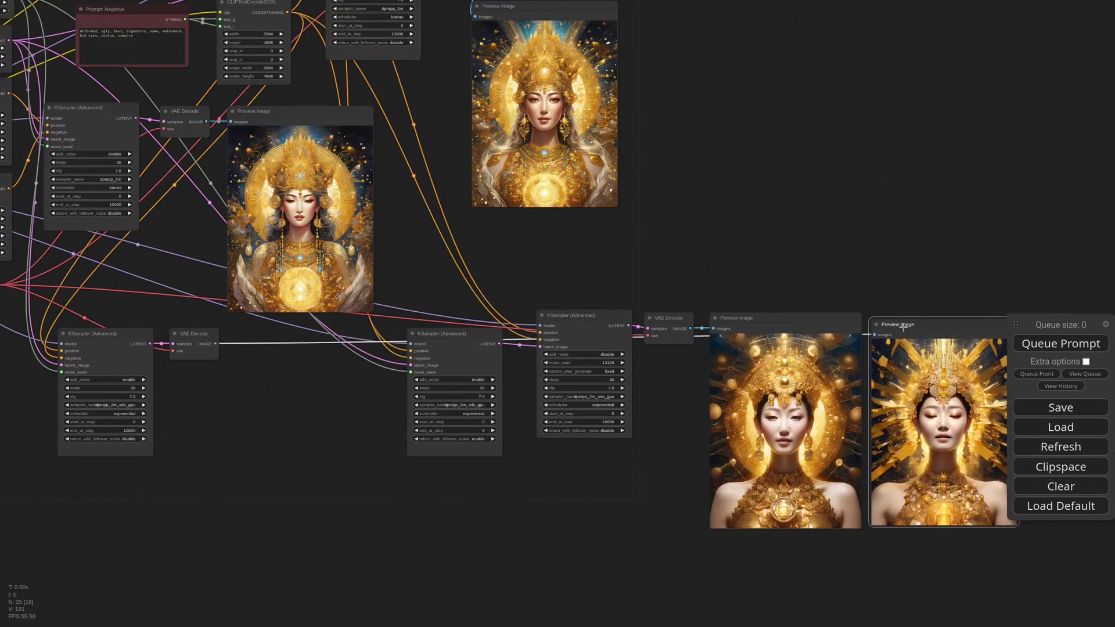
drag(942, 407, 786, 395)
- Generate the chained image with the second sampler's noise_seed at 13126, 13127 and 13128
scroll(787, 395, up, 3)
double_click(358, 335)
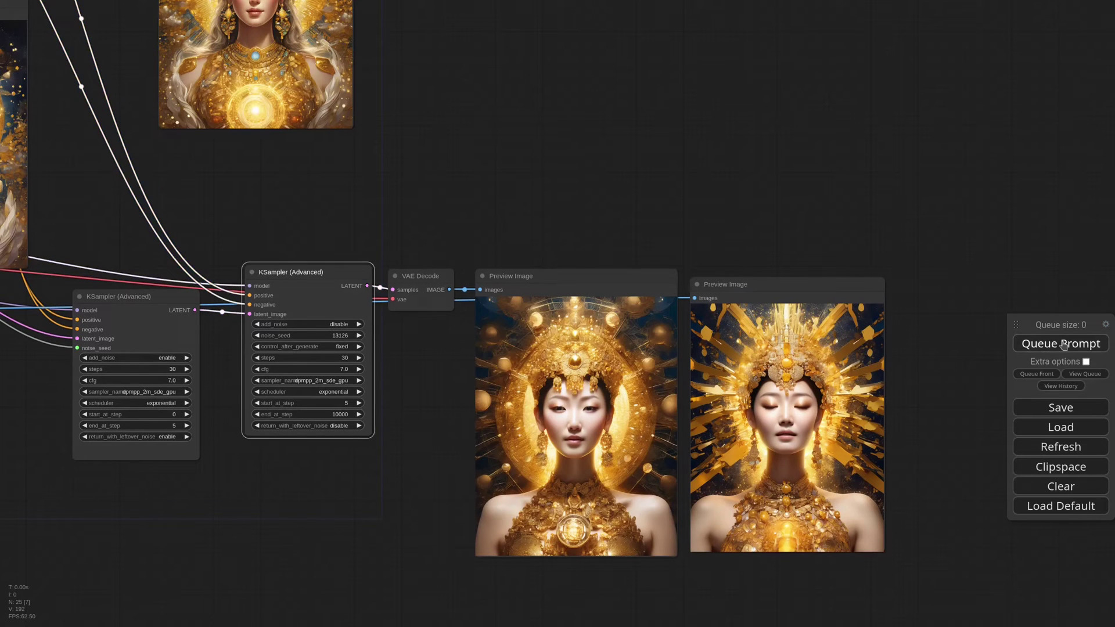
key(ctrl+Return)
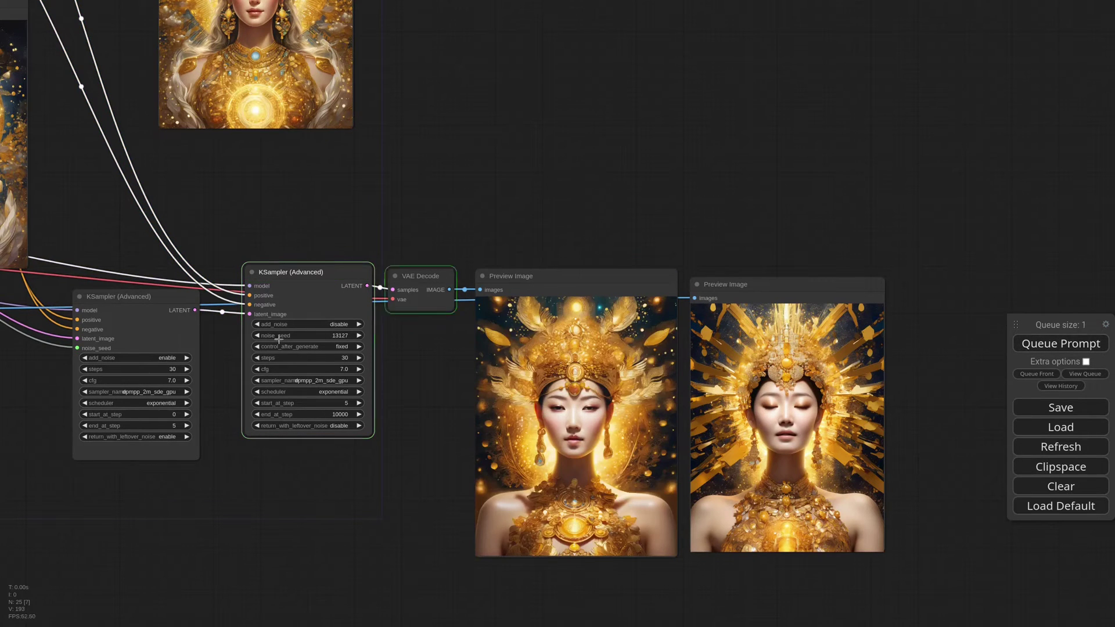
click(358, 336)
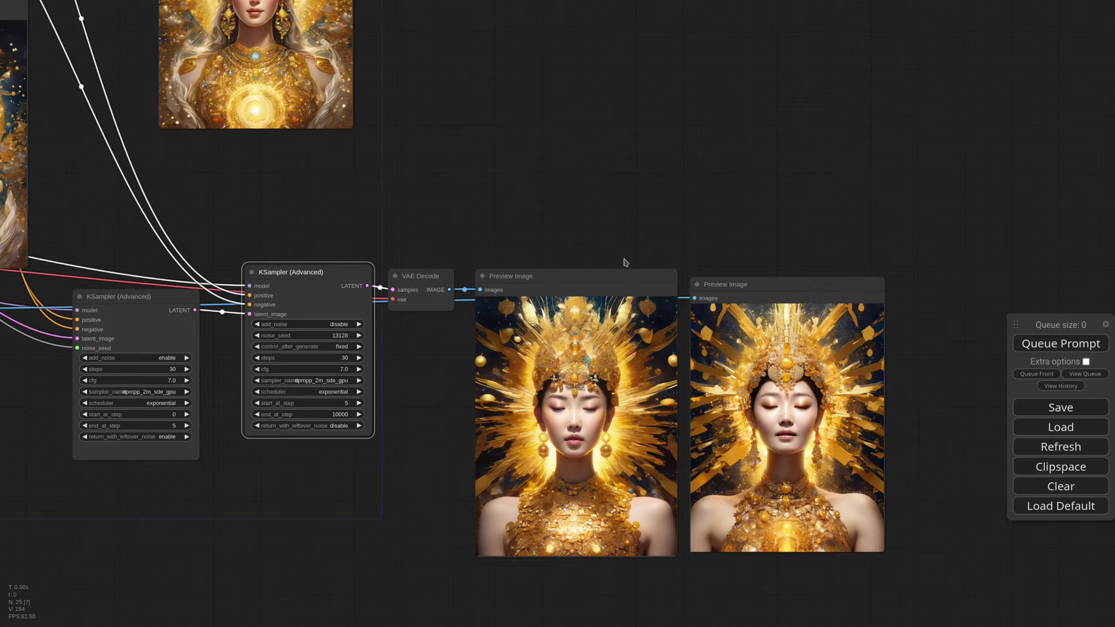
key(ctrl+Return)
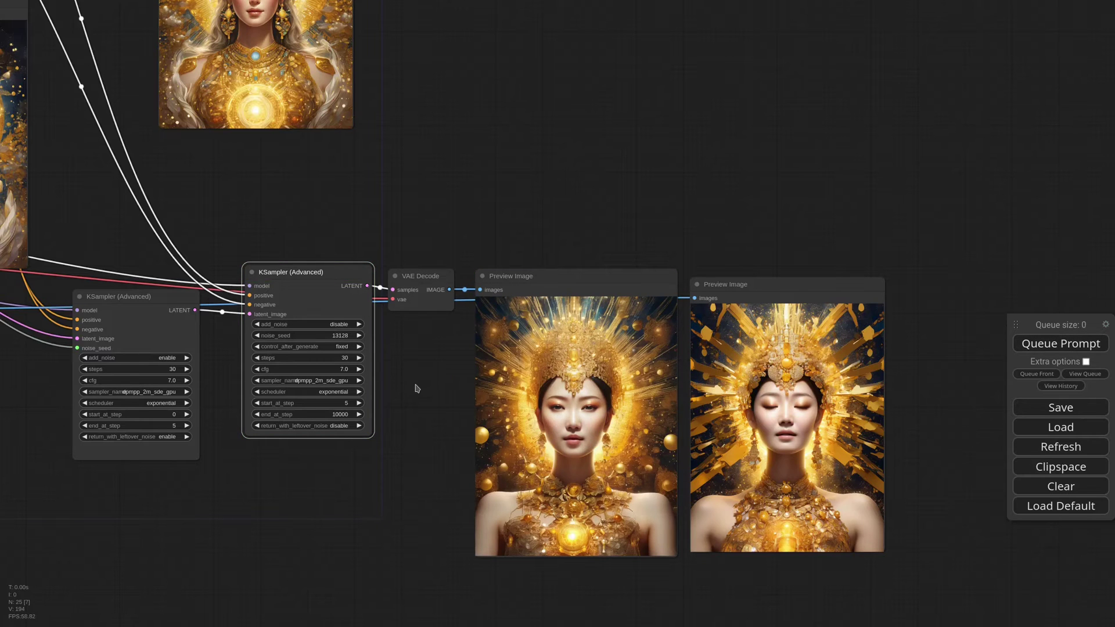
- Add a Repeat Latent Batch node with an amount of 4
double_click(416, 388)
text(repe)
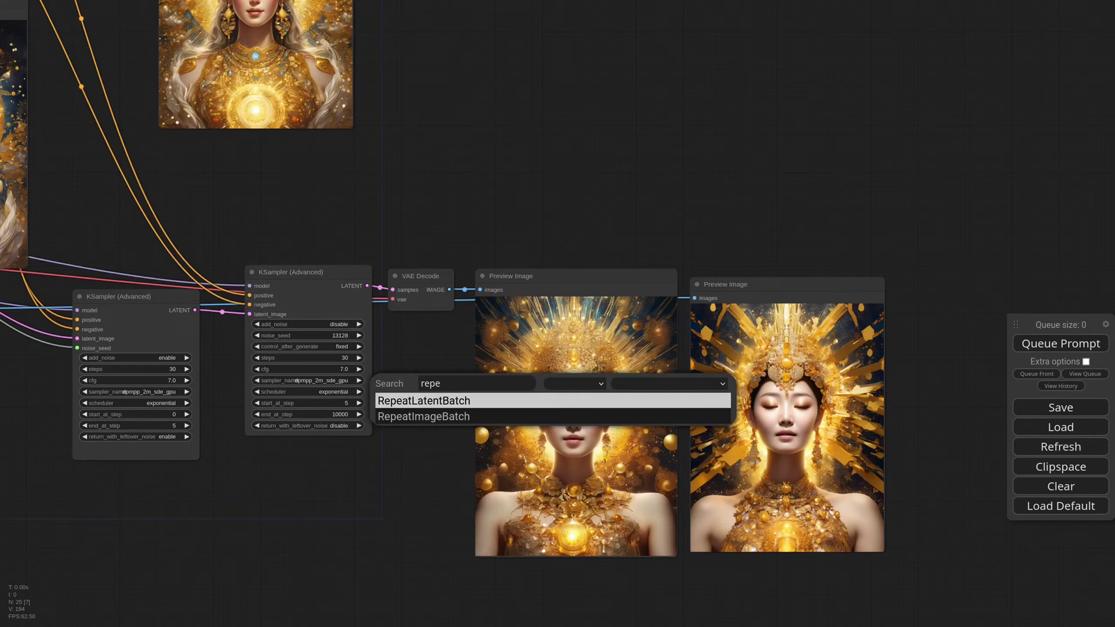
key(Return)
click(550, 401)
click(549, 401)
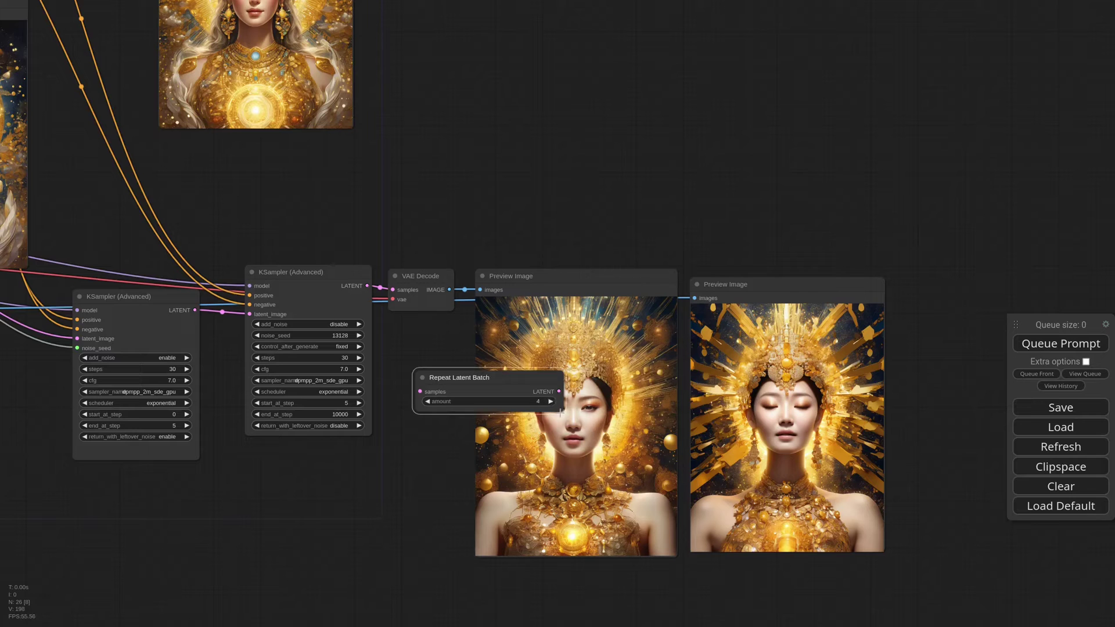
- Place Repeat Latent Batch below the second chained sampler and wire it between the first sampler's latent and the second's latent_image
drag(446, 380, 267, 467)
drag(195, 310, 238, 477)
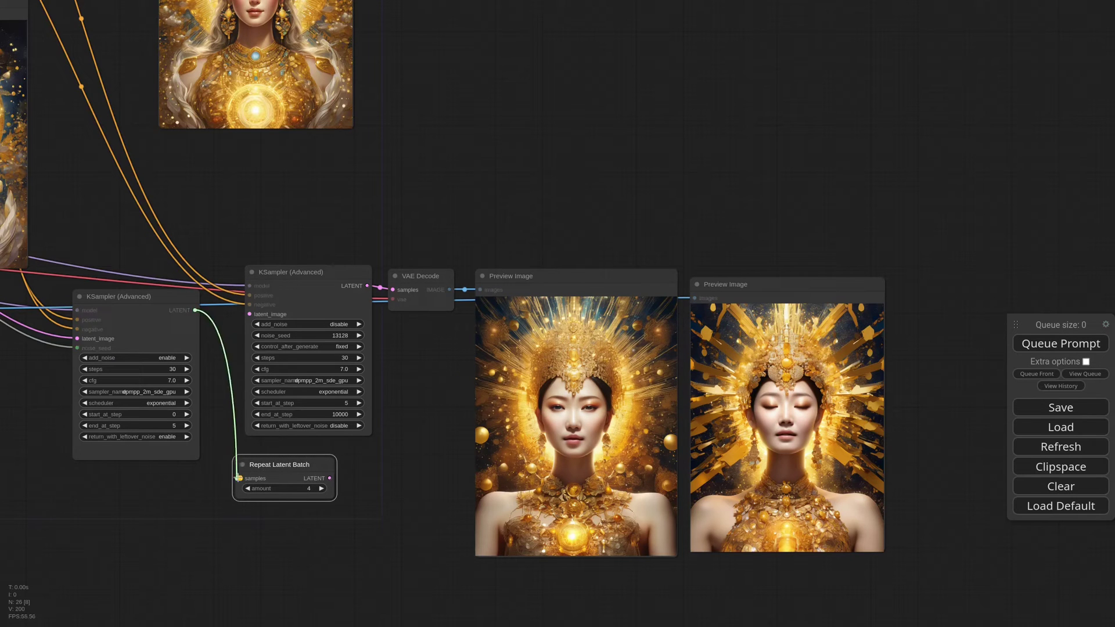
drag(329, 477, 250, 314)
drag(282, 466, 267, 460)
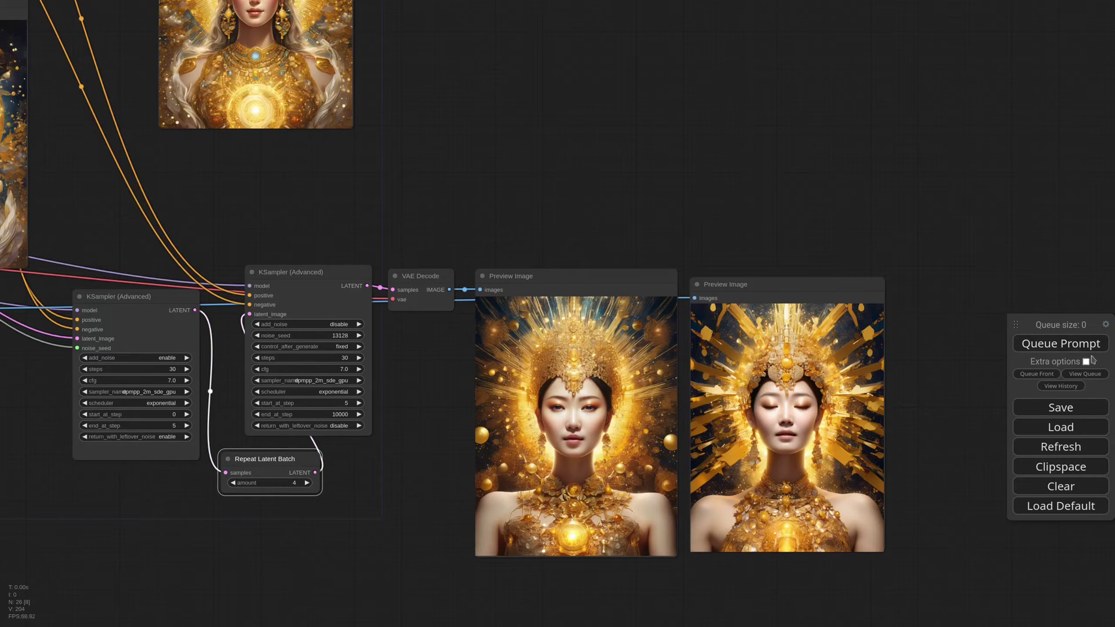
- Generate the batch, move the comparison preview aside and enlarge the chained preview to show all four images
click(1039, 347)
drag(923, 279, 904, 145)
drag(708, 150, 856, 148)
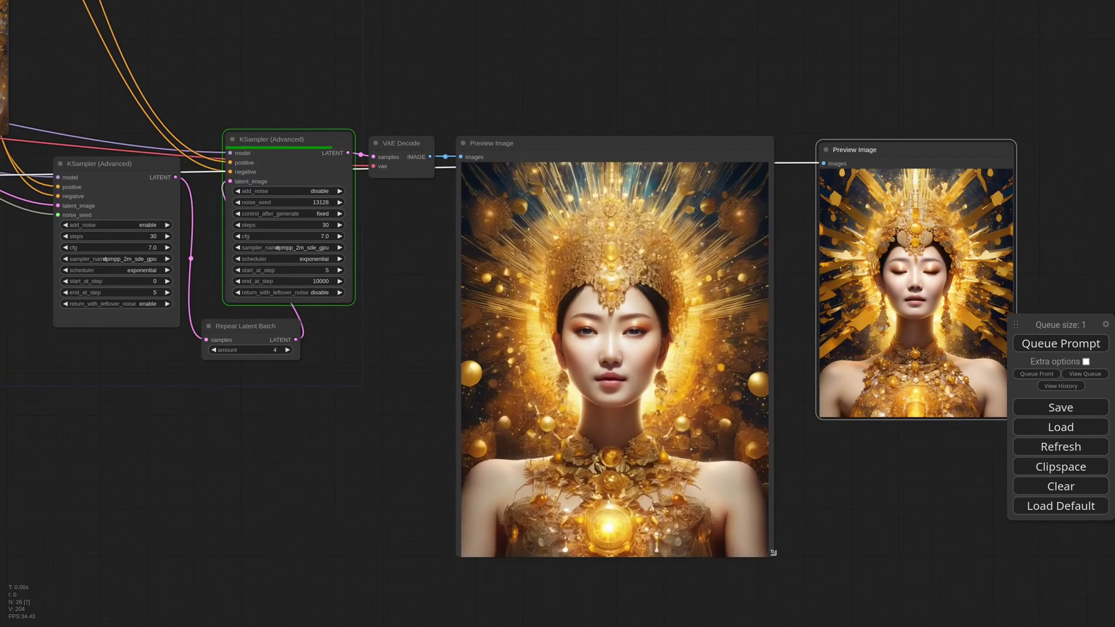
drag(801, 553, 782, 584)
drag(842, 48, 902, 45)
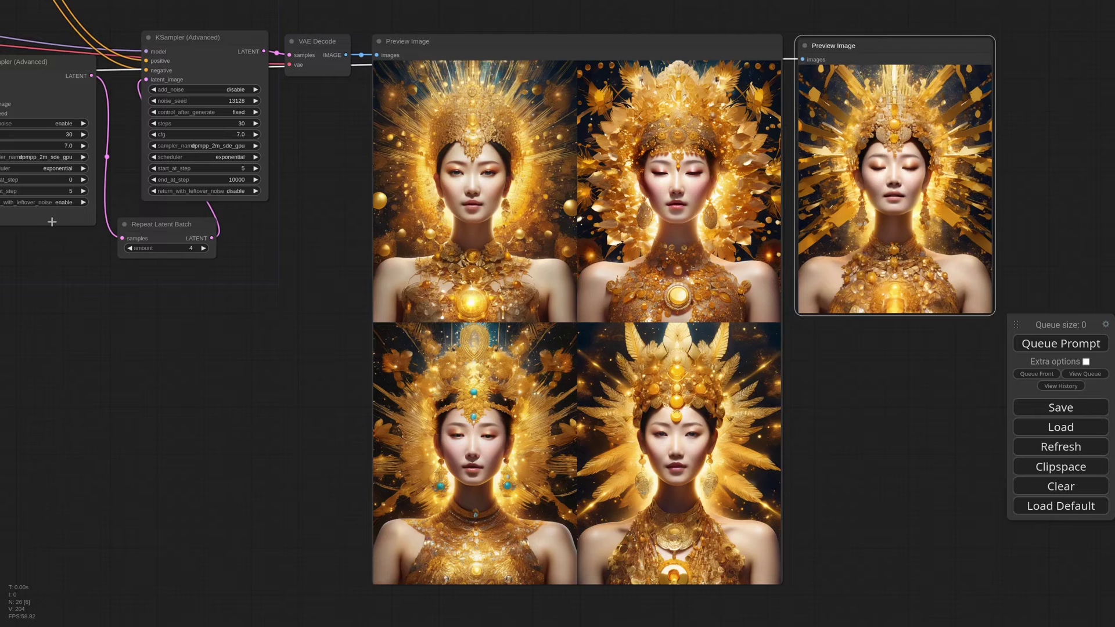
- Set the first sampler's end_at_step and the second sampler's start_at_step to 9, and generate the batch
double_click(83, 191)
double_click(83, 191)
double_click(255, 169)
double_click(254, 169)
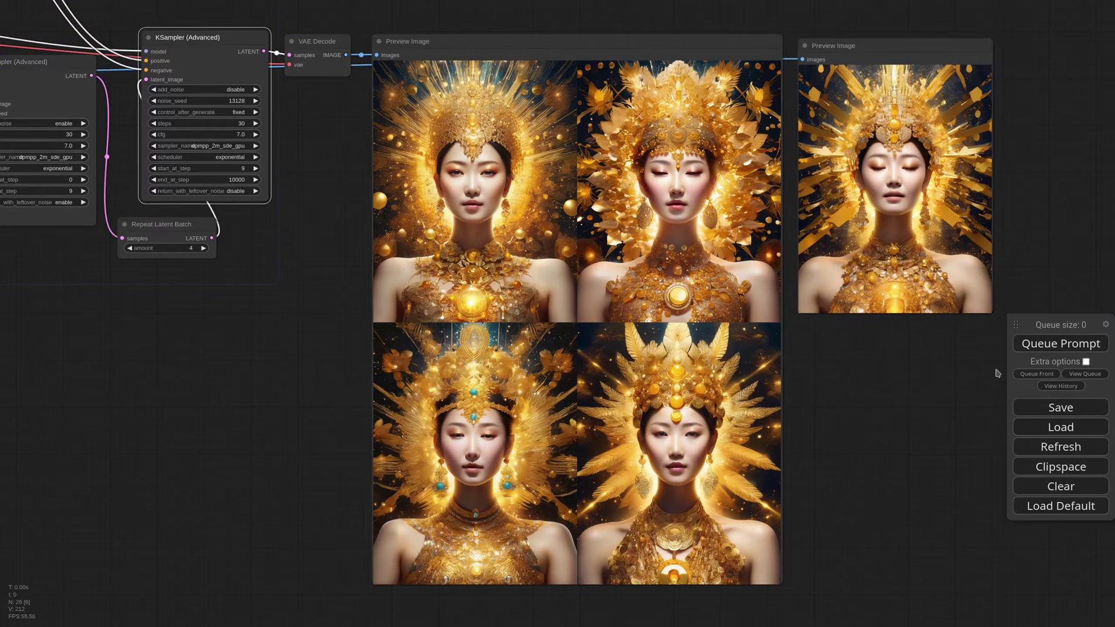
click(1045, 347)
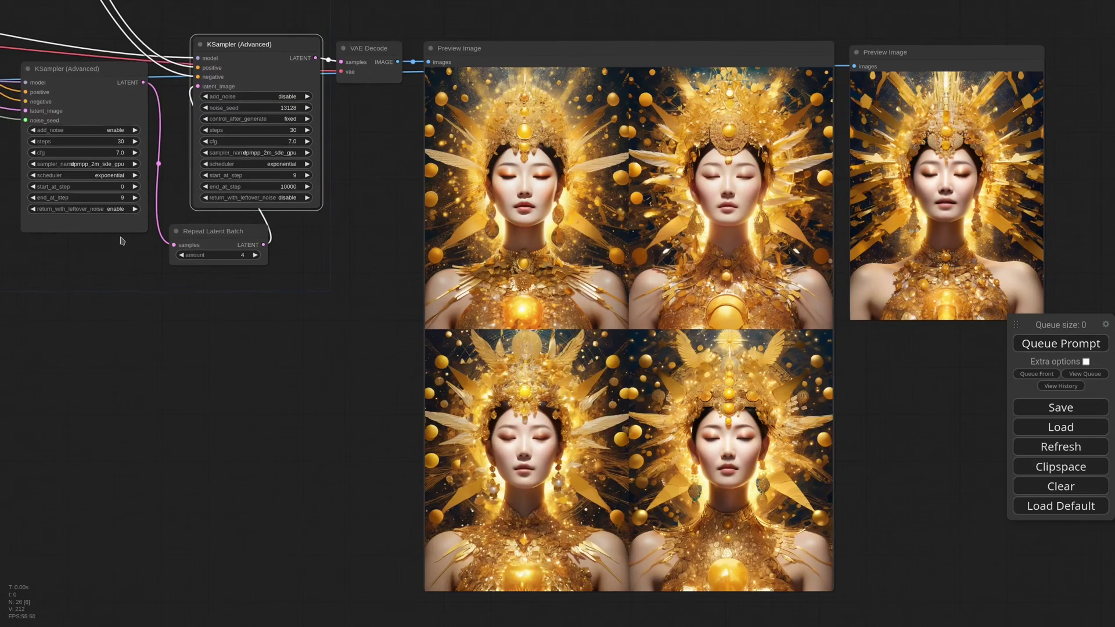
- Set the handover between the two chained samplers to step 3 and generate the batch
click(34, 199)
click(1027, 344)
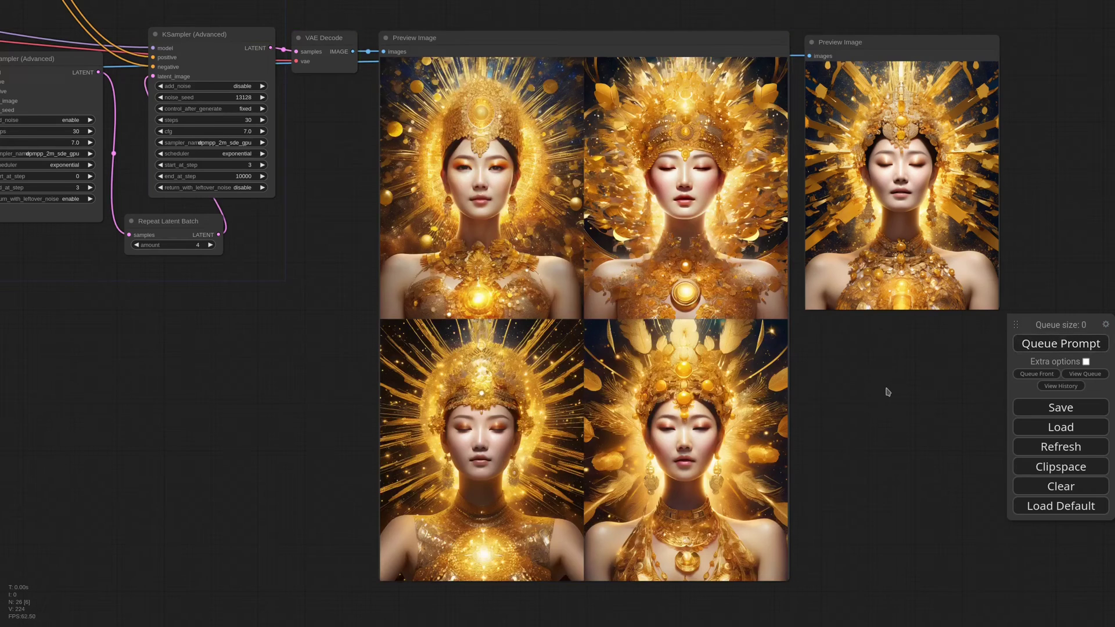
- Duplicate the second chained sampler, its VAE Decode and Preview Image with their connections, and place the copies beyond the comparison preview
scroll(886, 391, down, 9)
drag(886, 390, 778, 402)
click(479, 252)
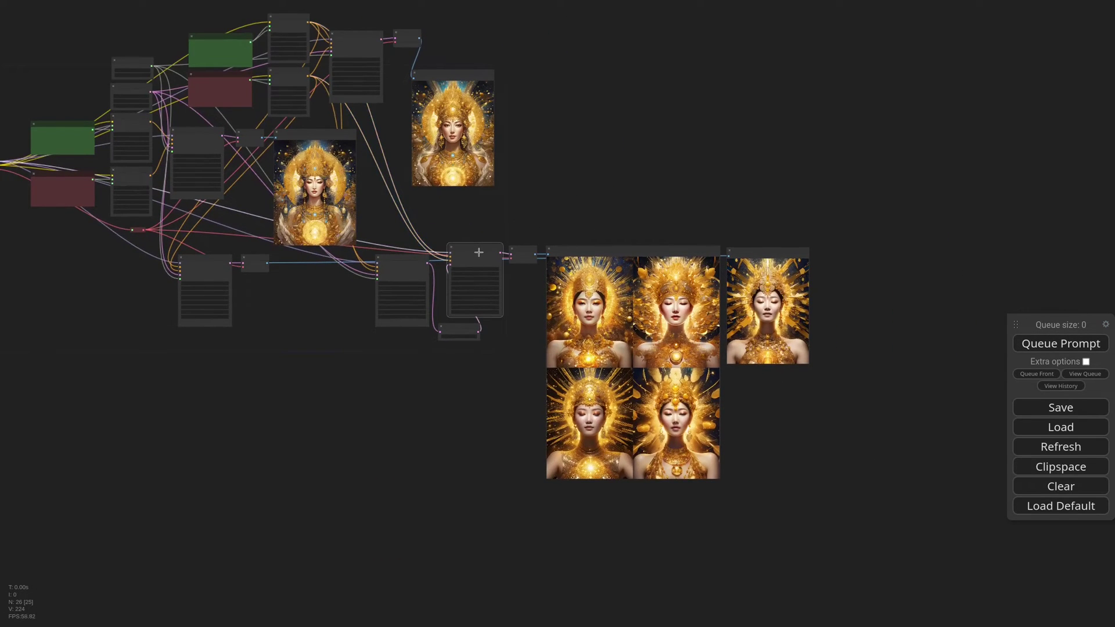
mouse_move(475, 228)
mouse_down()
mouse_move(517, 265)
mouse_move(483, 249)
mouse_up()
ctrl+drag(478, 241, 585, 308)
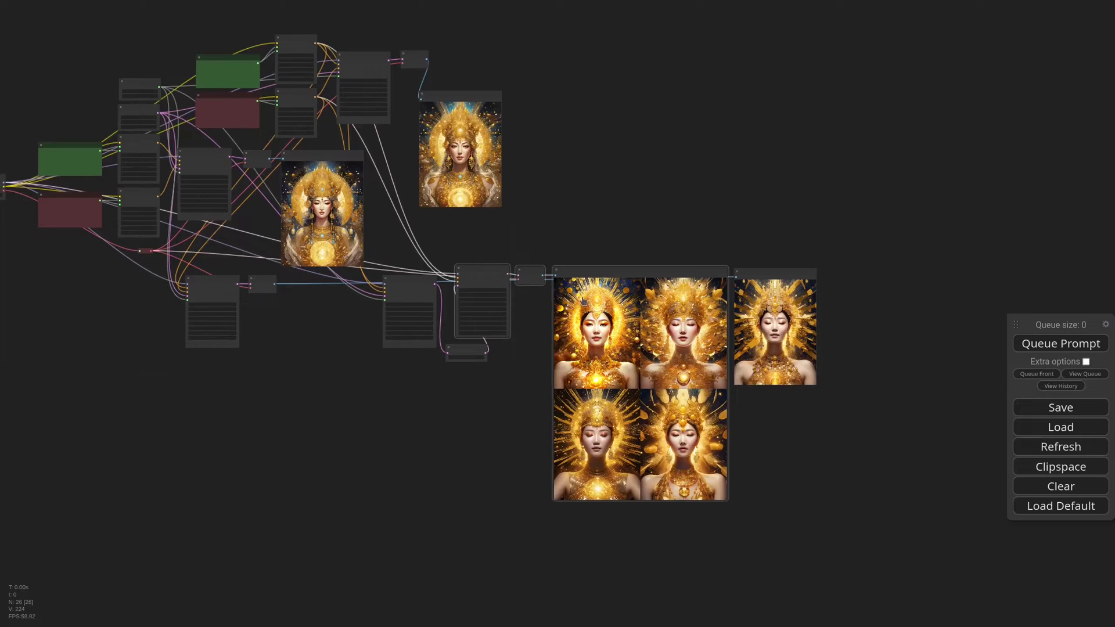
key(ctrl+shift+v)
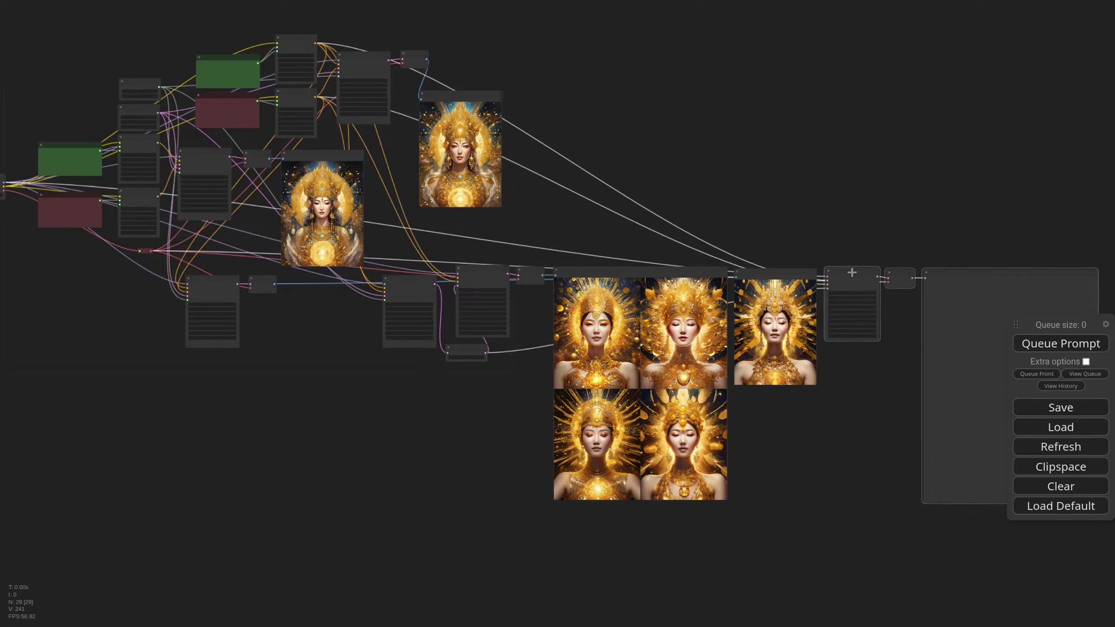
drag(851, 290, 853, 273)
- Duplicate the upper main subject prompt and its CLIPTextEncodeSDXL, and connect the copied encoder to the new sampler's positive input
click(296, 38)
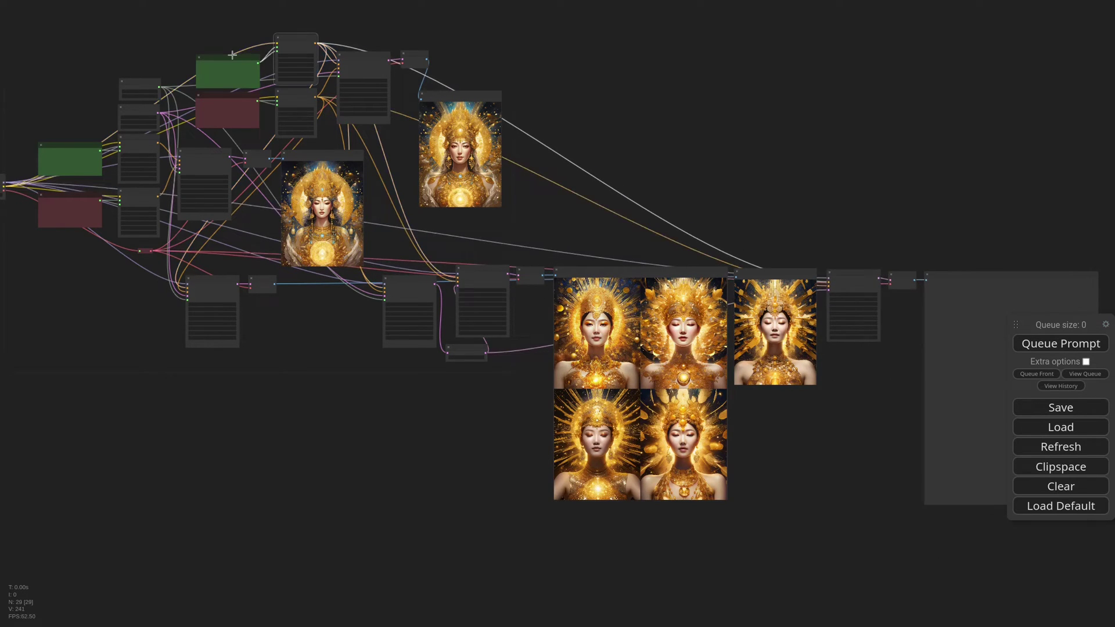
shift+click(234, 57)
key(ctrl+c)
key(ctrl+shift+v)
drag(873, 207, 829, 209)
scroll(758, 206, up, 8)
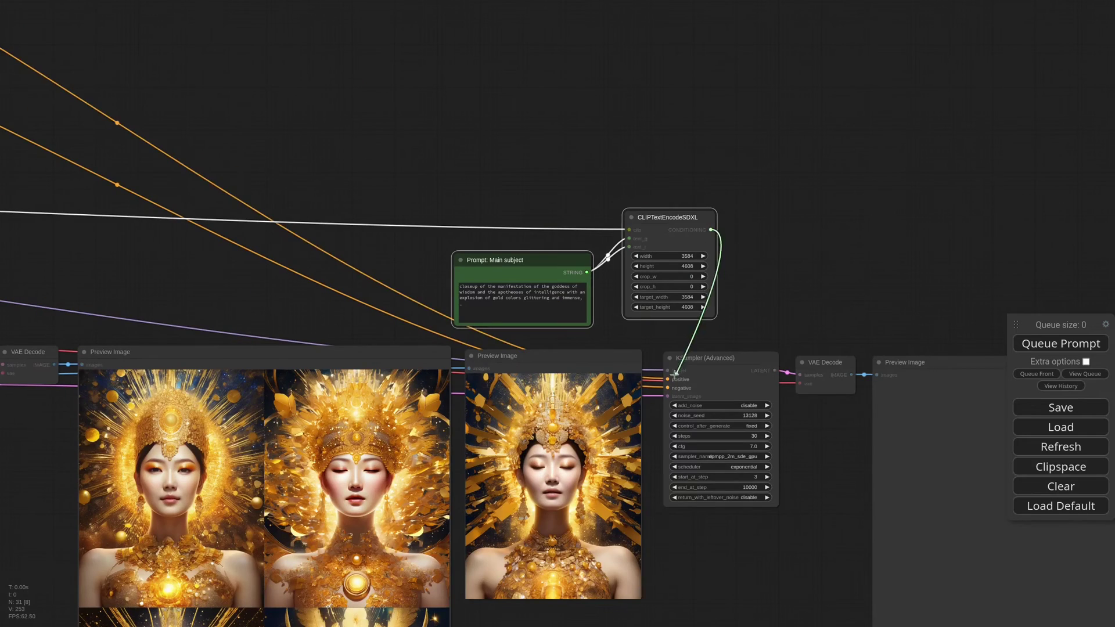
drag(469, 267, 460, 248)
- Add "purple aura" on its own line at the start of the copied main subject prompt
scroll(472, 217, up, 4)
click(545, 291)
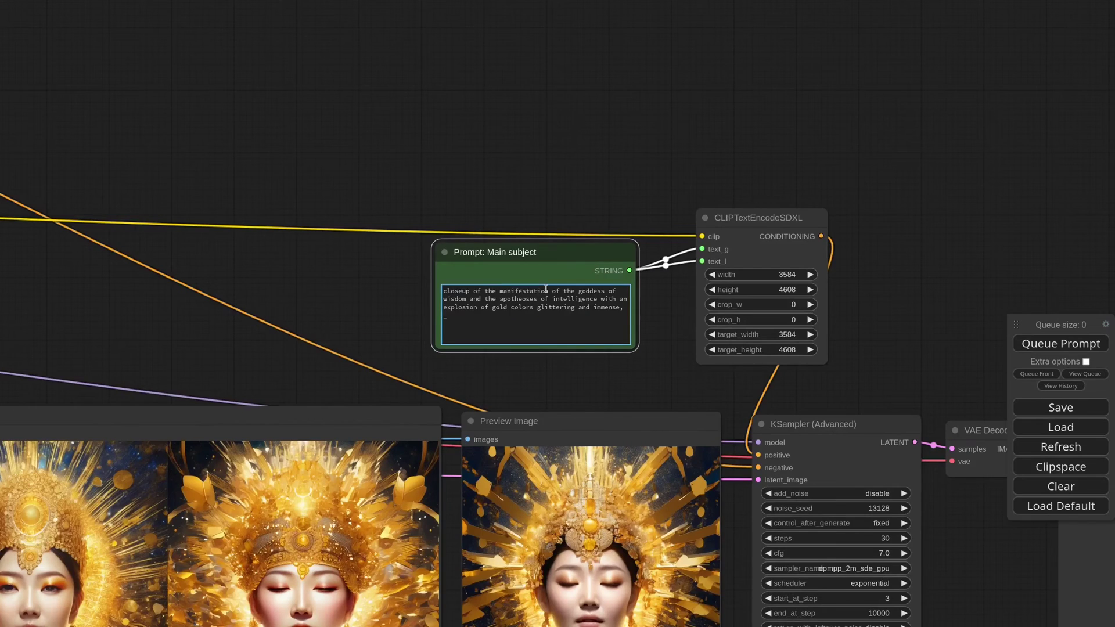
key(Home)
key(Return)
key(Return)
key(Up)
key(Up)
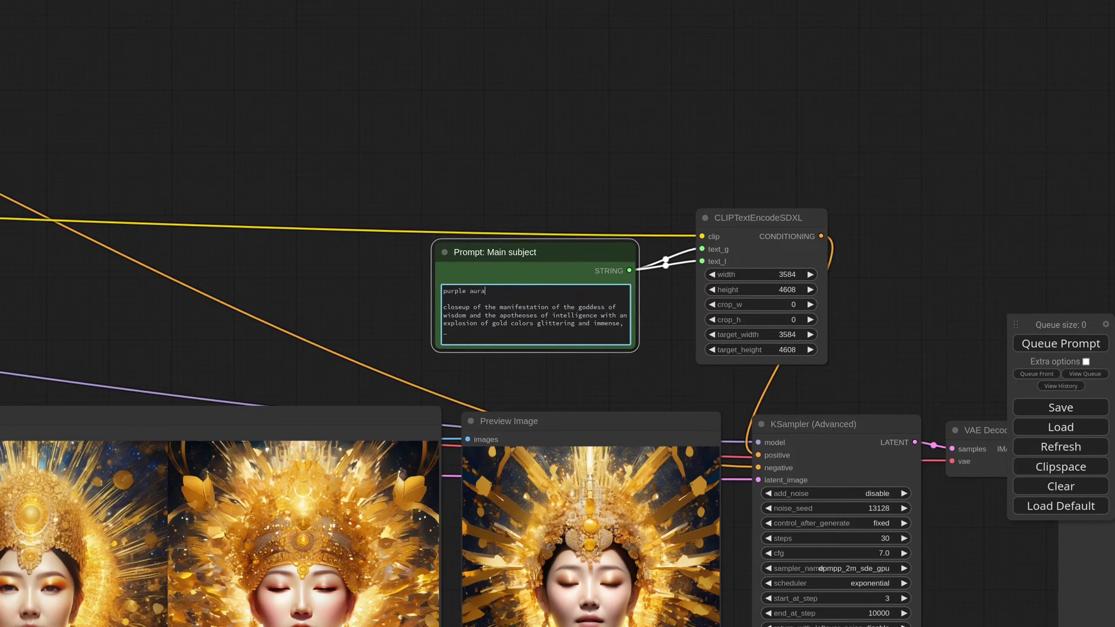
- Generate the new branch's image and resize its Preview Image node to fit a single picture
scroll(326, 323, down, 8)
drag(582, 517, 538, 368)
key(ctrl+Return)
drag(875, 560, 746, 390)
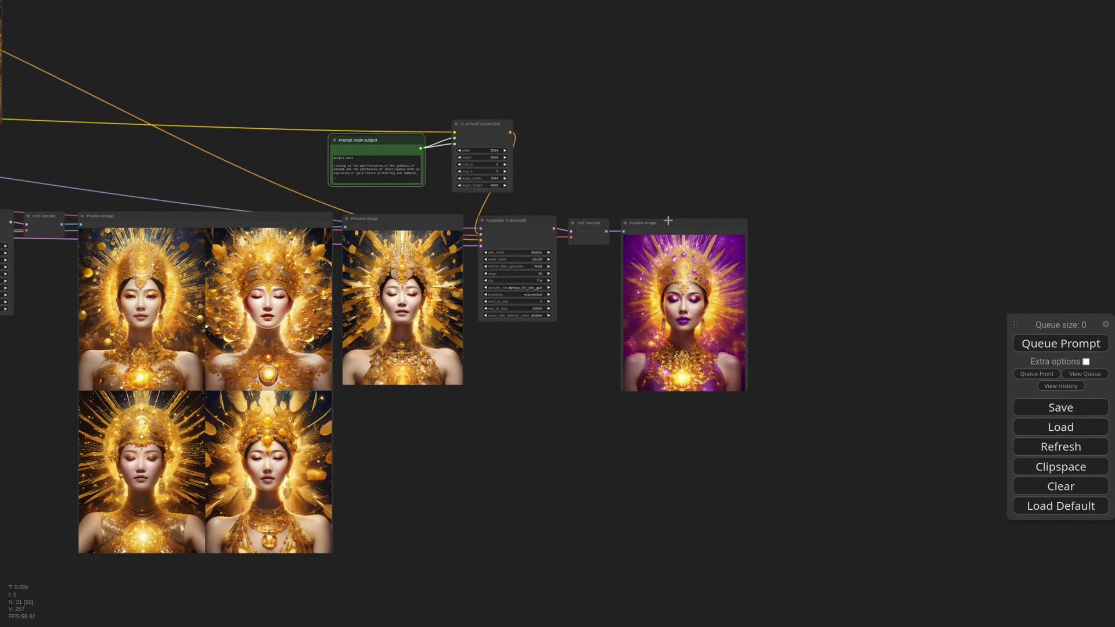
- Move the copied prompt and its encoder above the new sampler, and remove "purple aura" from the prompt
scroll(668, 221, up, 5)
drag(84, 73, 332, 117)
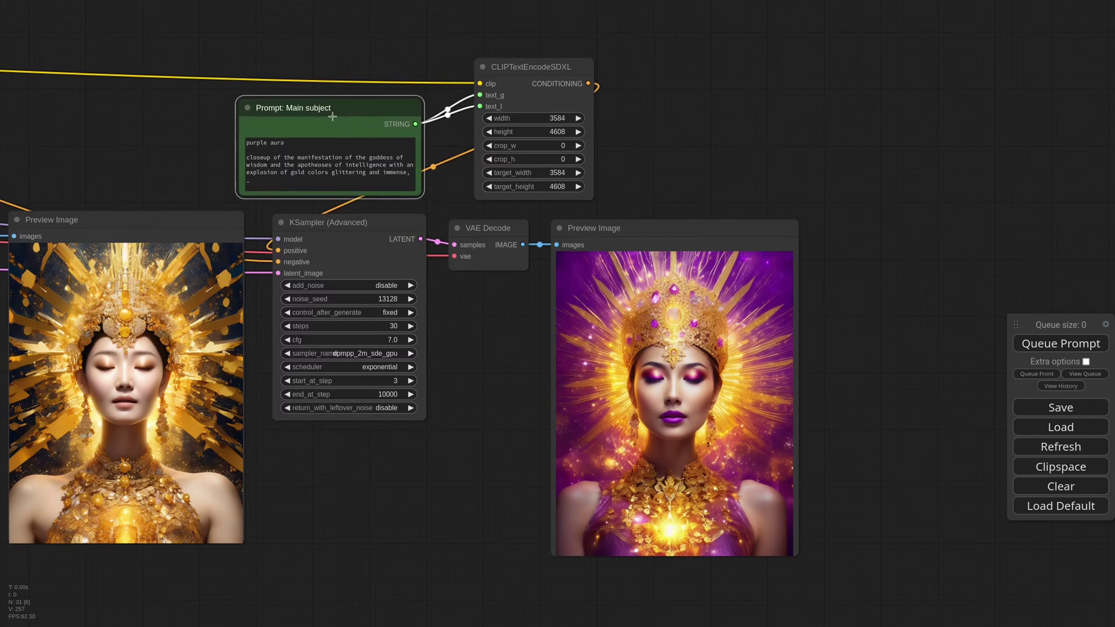
triple_click(308, 142)
key(Delete)
key(Delete)
key(Delete)
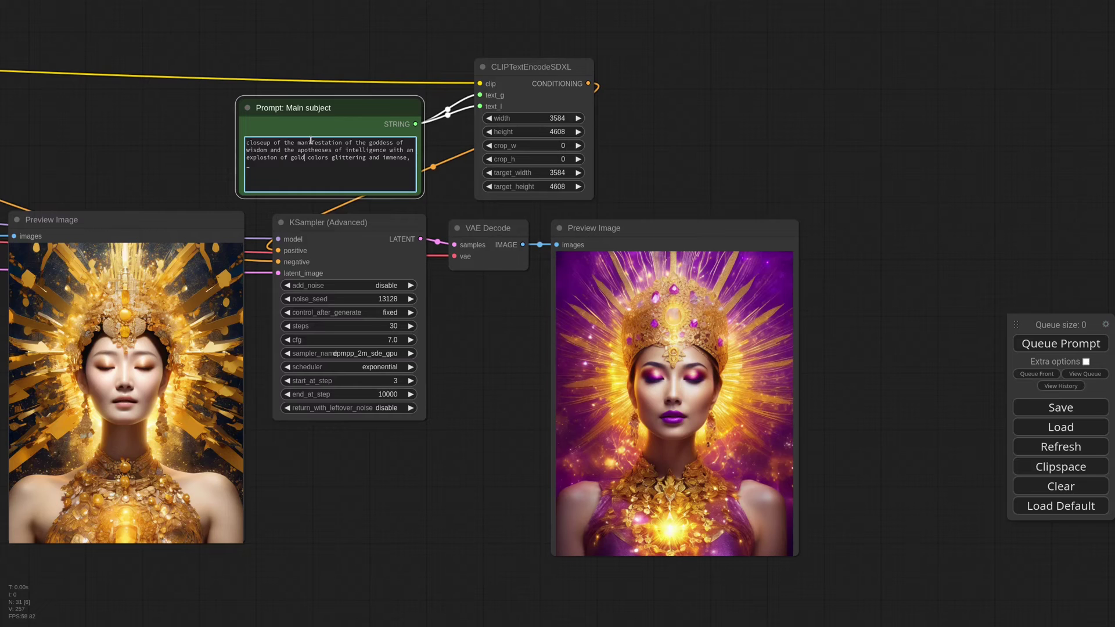
- Replace "gold" with "silver" in the copied main subject prompt and generate the image
double_click(298, 157)
text(silver)
click(1041, 346)
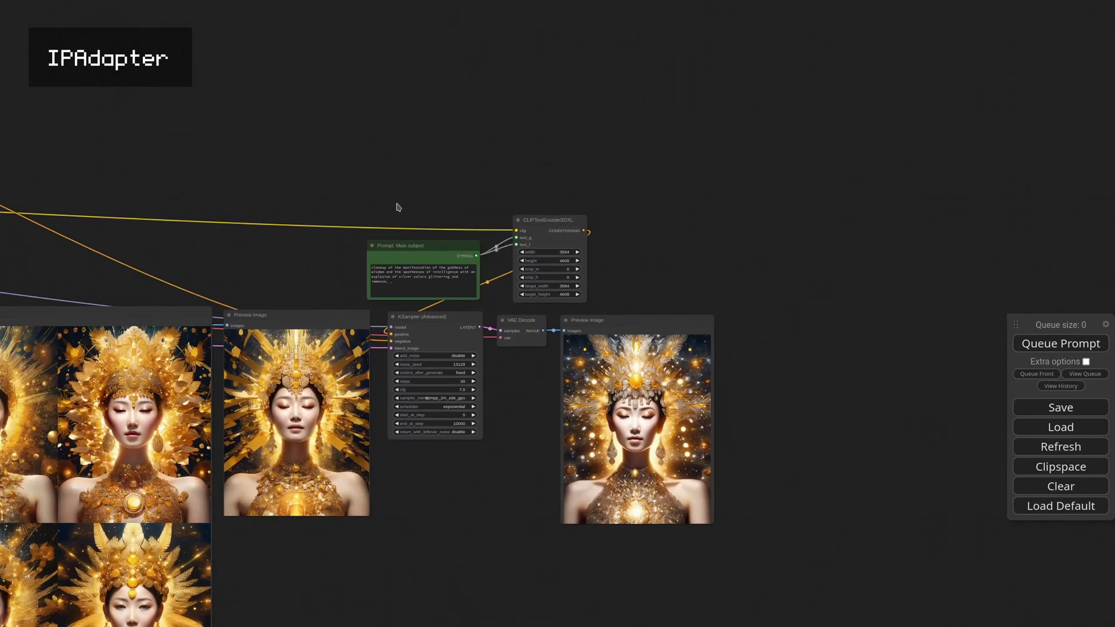
- Delete the copied main subject prompt with its encoder, and add an Apply IPAdapter node above the last sampler
drag(398, 207, 569, 280)
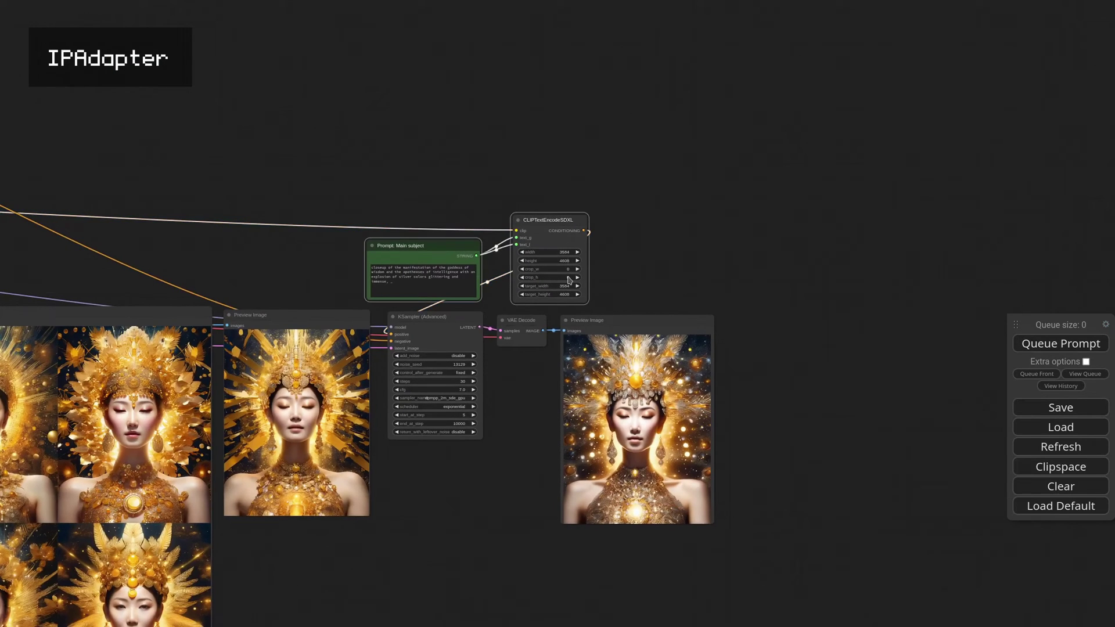
key(Delete)
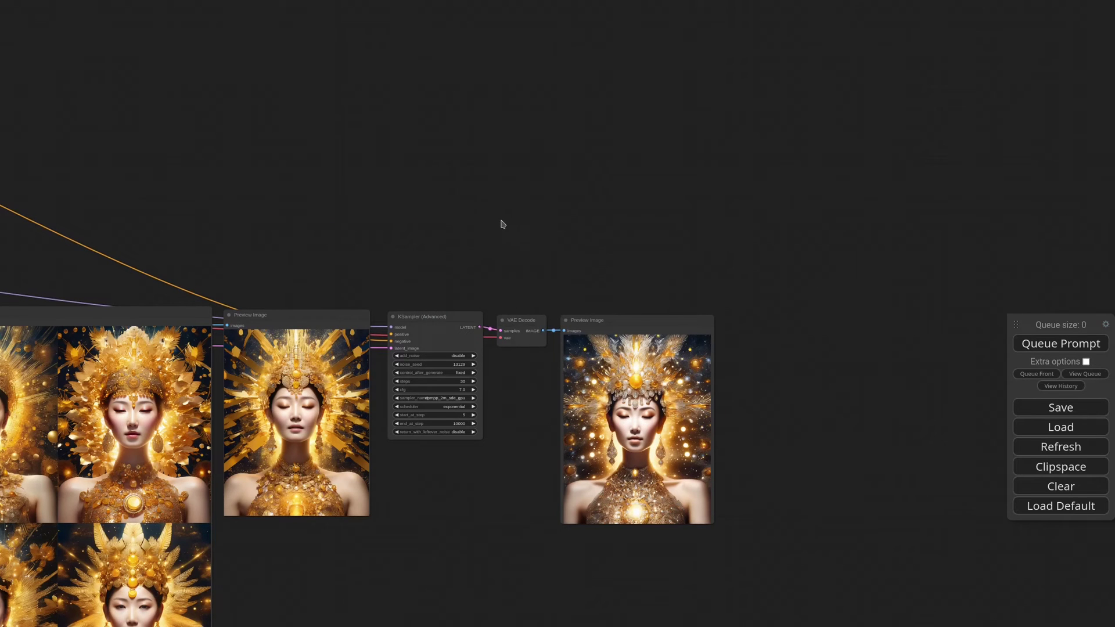
double_click(503, 223)
text(ipad)
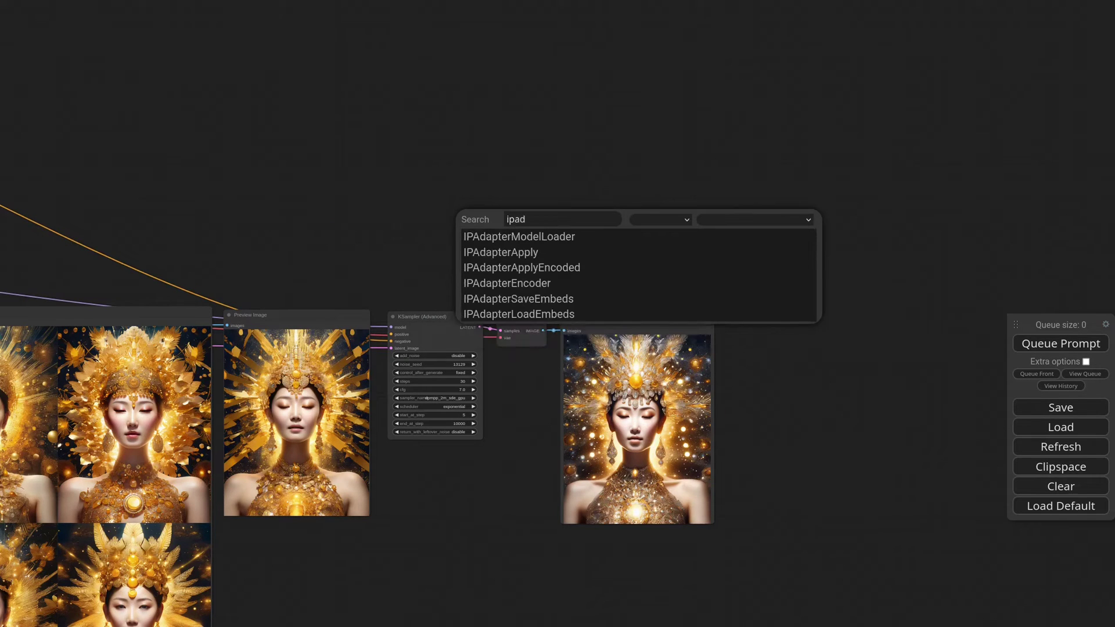
key(Down)
key(Return)
scroll(535, 217, up, 7)
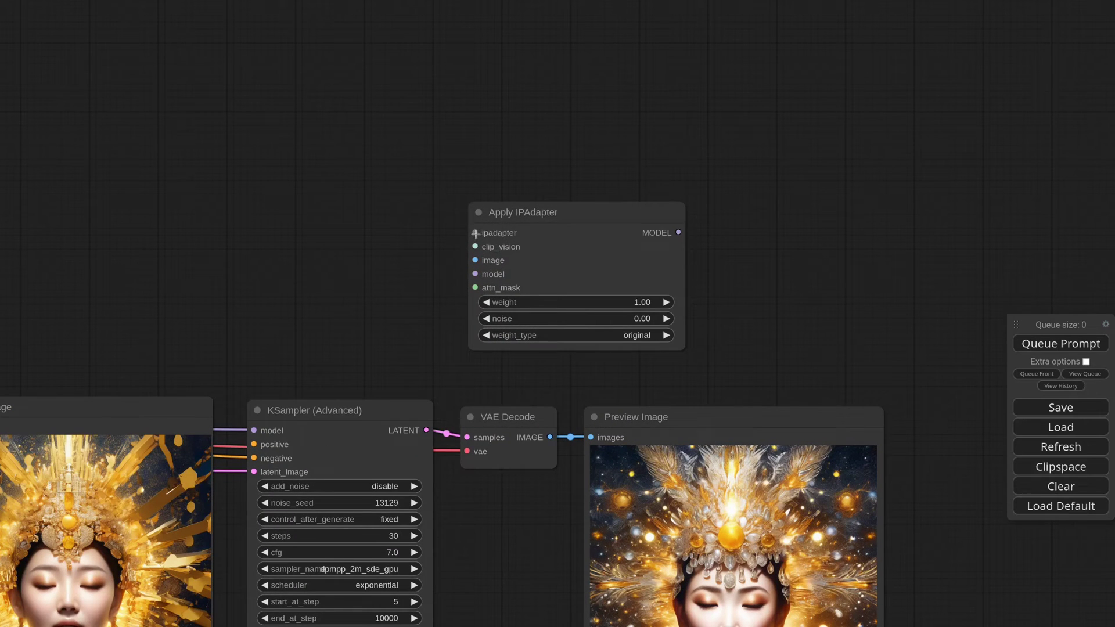
- Feed the Apply IPAdapter node from a new Load IPAdapter Model node set to ip-adapter_sdxl_vit-h.safetensors
drag(475, 234, 349, 173)
click(386, 231)
drag(428, 178, 263, 159)
click(302, 194)
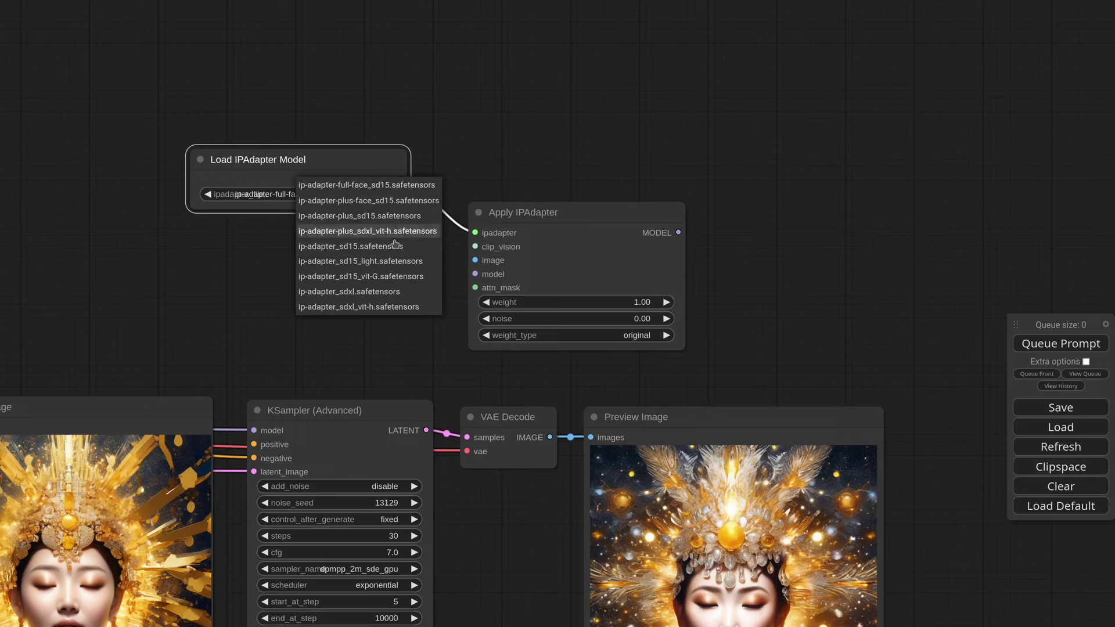
click(360, 307)
- Connect a new Load CLIP Vision node to the clip_vision input and move both loader nodes higher up
drag(475, 246, 377, 219)
click(439, 287)
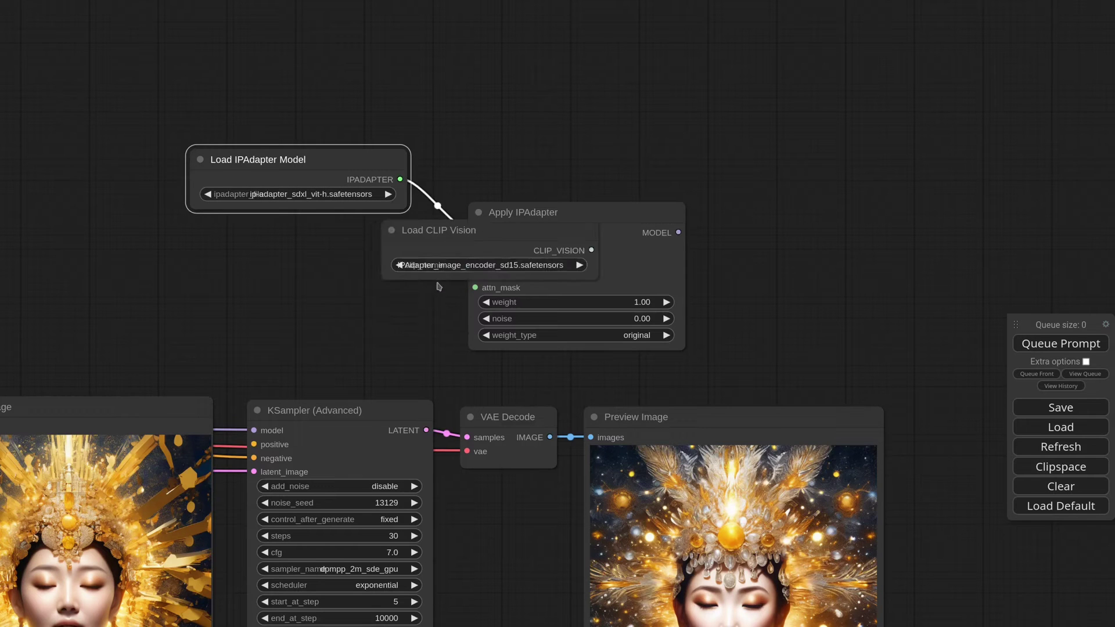
drag(491, 237, 310, 237)
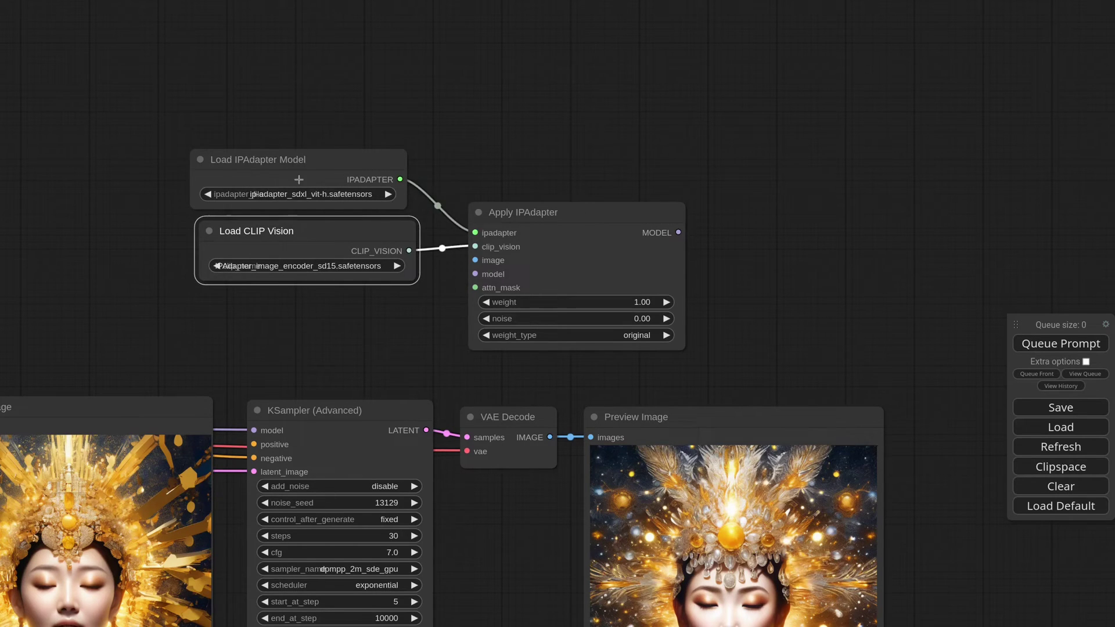
drag(299, 162, 338, 69)
drag(342, 232, 365, 139)
- Connect a new Load Image node to the Apply IPAdapter image input and choose venere.jpg
drag(475, 260, 376, 225)
click(401, 286)
click(463, 275)
text(ve)
click(459, 358)
- Arrange the IPAdapter model, CLIP Vision and image loaders in a stack beside the Apply IPAdapter node
drag(507, 233, 519, 188)
scroll(403, 243, down, 5)
drag(402, 135, 390, 104)
drag(395, 177, 388, 148)
drag(379, 223, 383, 193)
drag(404, 148, 404, 146)
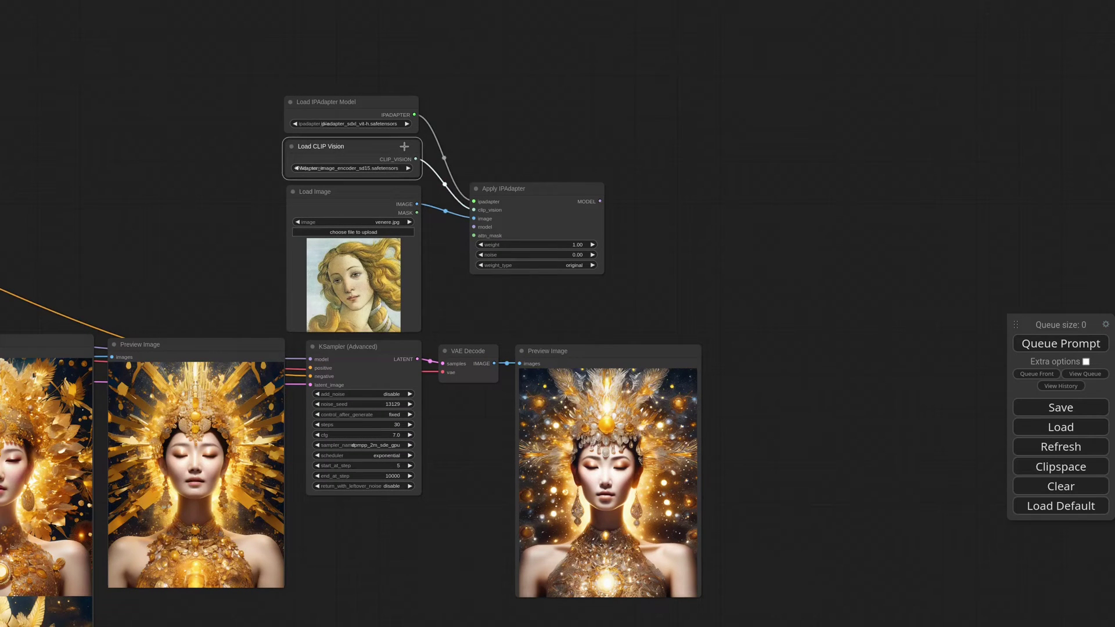
- Set the Apply IPAdapter weight to 0.25 and connect its MODEL output to the last sampler's model input
click(577, 244)
text(0.25)
key(Return)
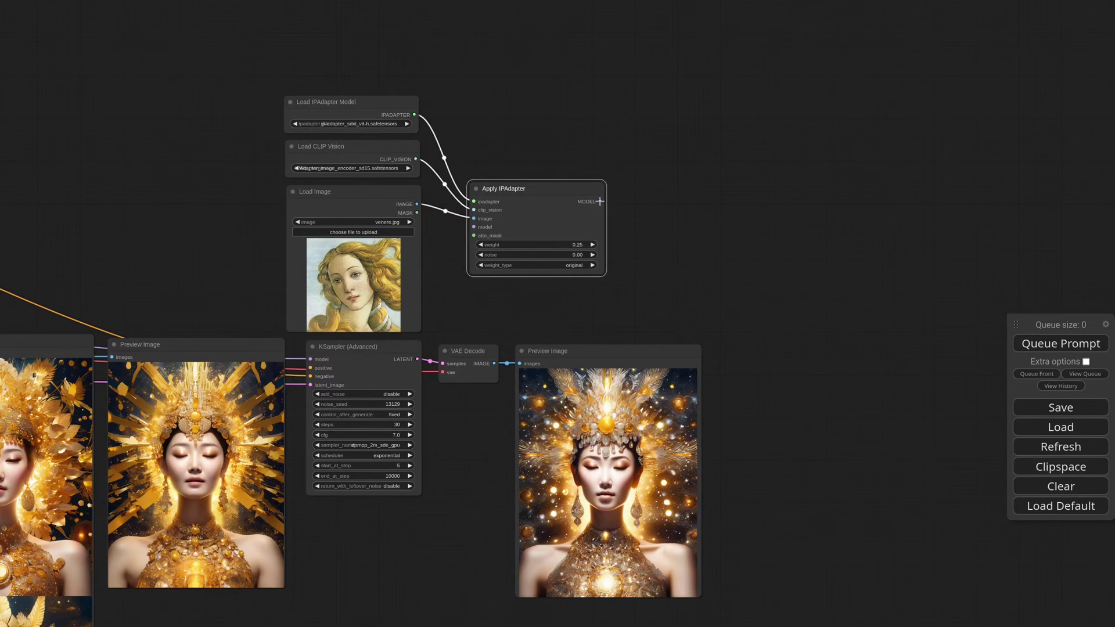
drag(599, 201, 310, 359)
- Connect the base checkpoint's MODEL output to the Apply IPAdapter model input and generate the image
scroll(151, 201, down, 5)
drag(151, 201, 696, 273)
scroll(697, 273, down, 3)
drag(70, 338, 153, 344)
drag(31, 257, 932, 290)
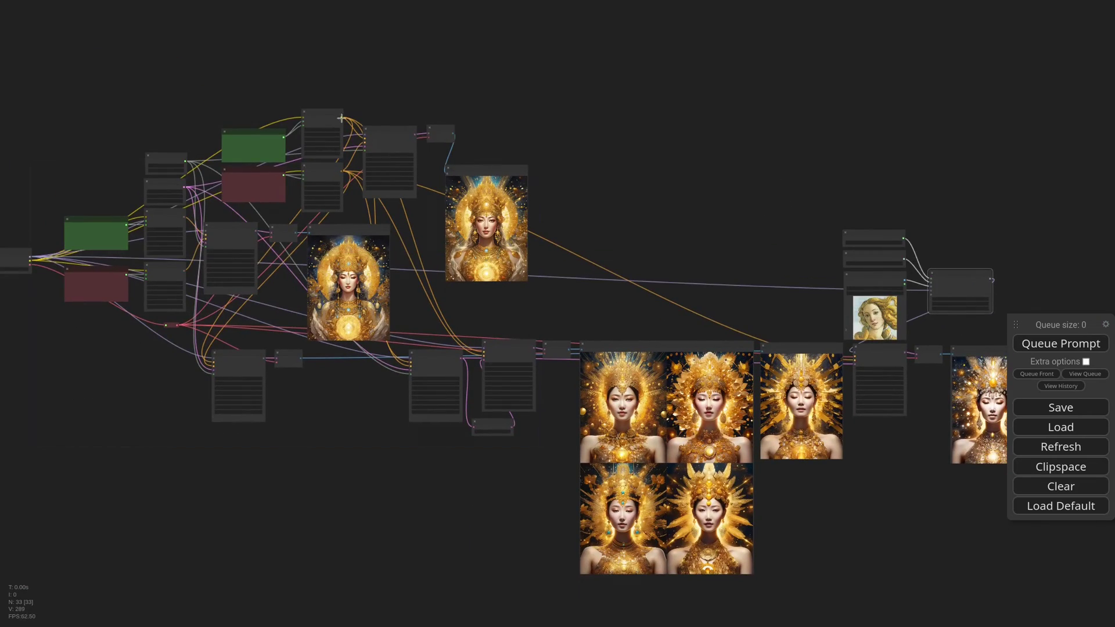
scroll(925, 378, up, 9)
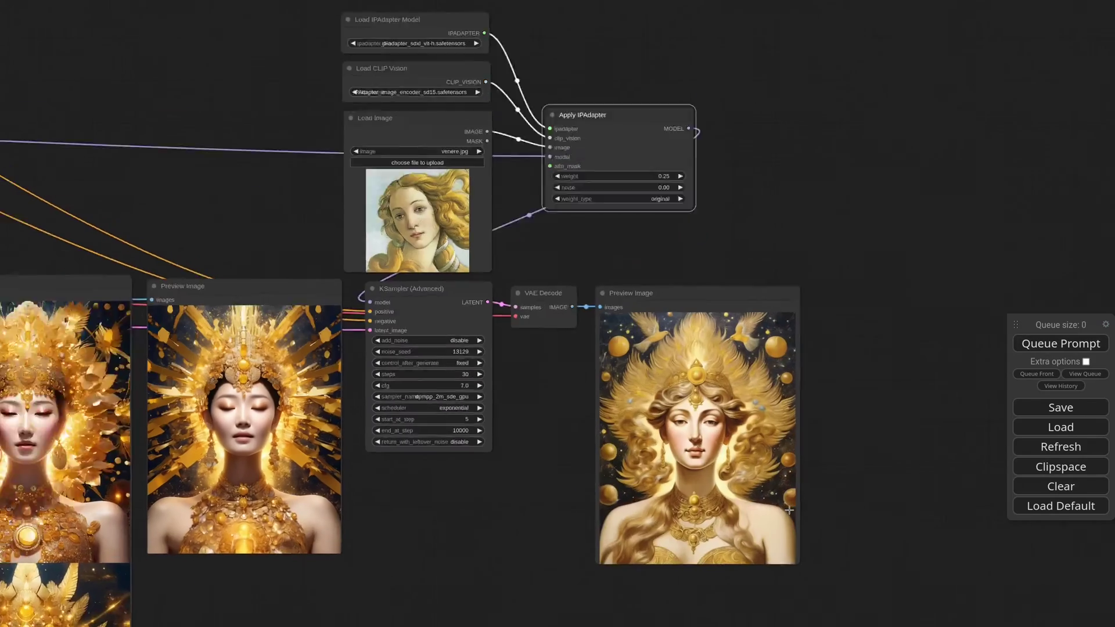
scroll(788, 510, up, 2)
- Load the traditional floral pattern background as reference image, set the IPAdapter weight to 0.15, and generate the image
drag(530, 351, 558, 446)
click(406, 172)
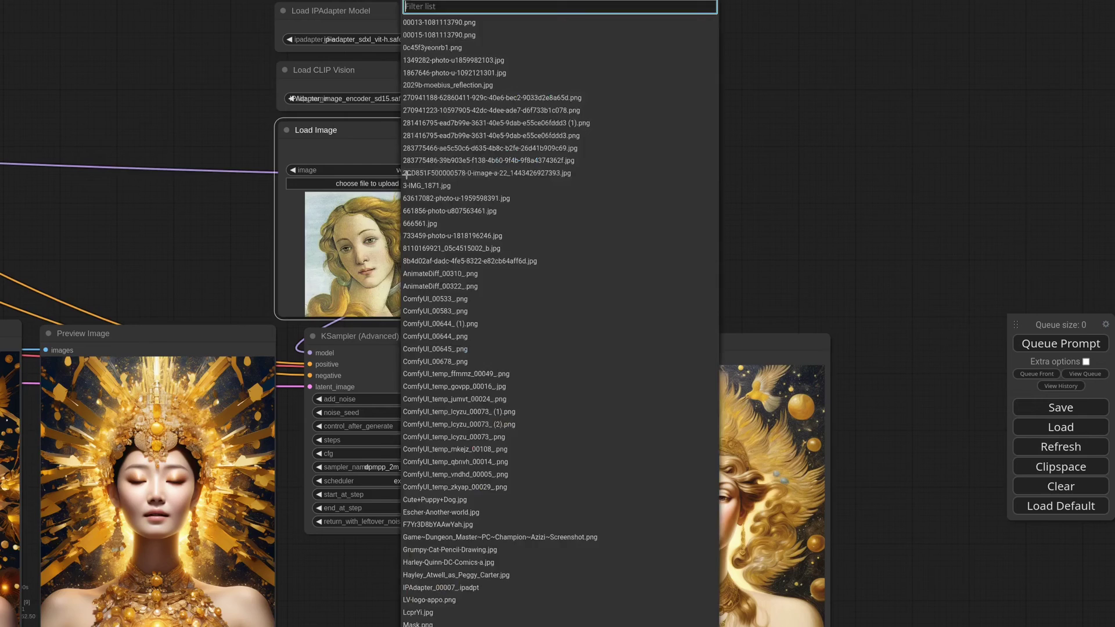
scroll(441, 278, down, 5)
click(453, 279)
click(668, 201)
text(0.15)
key(Return)
click(1038, 344)
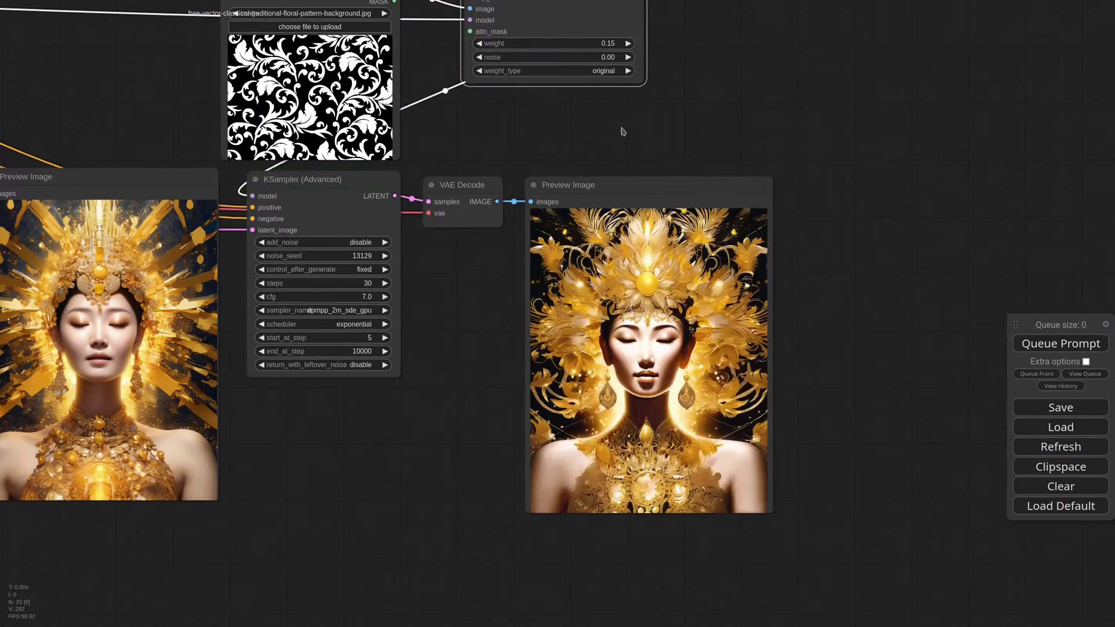
- Generate the floral pattern variation again and set the Apply IPAdapter weight to 0.15
click(625, 133)
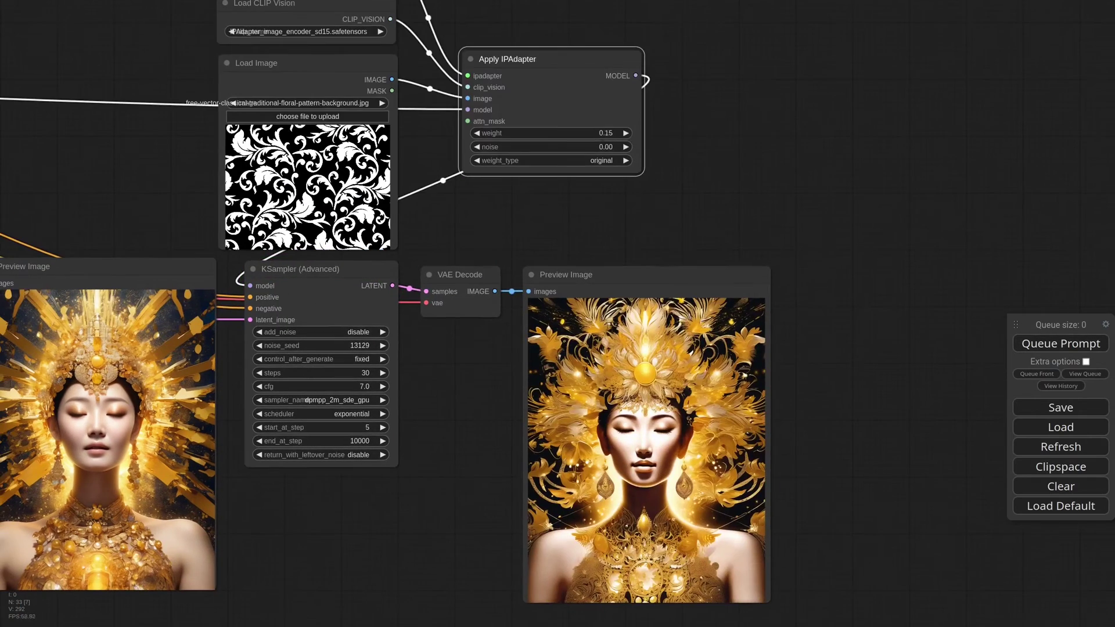
key(ctrl+Return)
click(607, 133)
text(0.15)
key(Return)
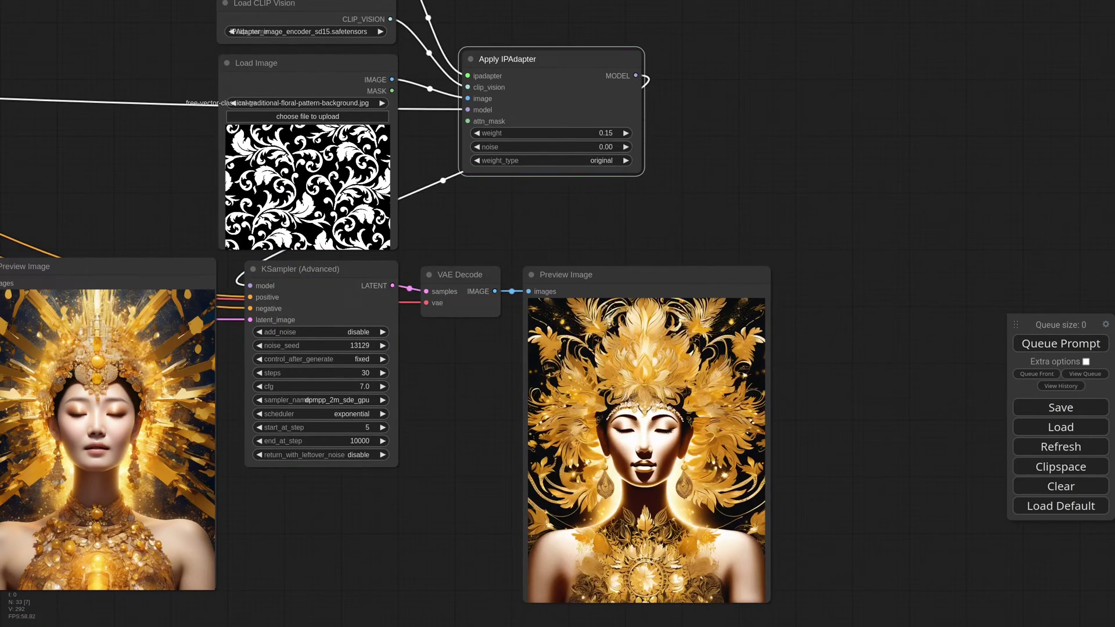
- Switch the reference image to noise.png and generate the image
click(343, 104)
text(noise)
key(Return)
click(1037, 344)
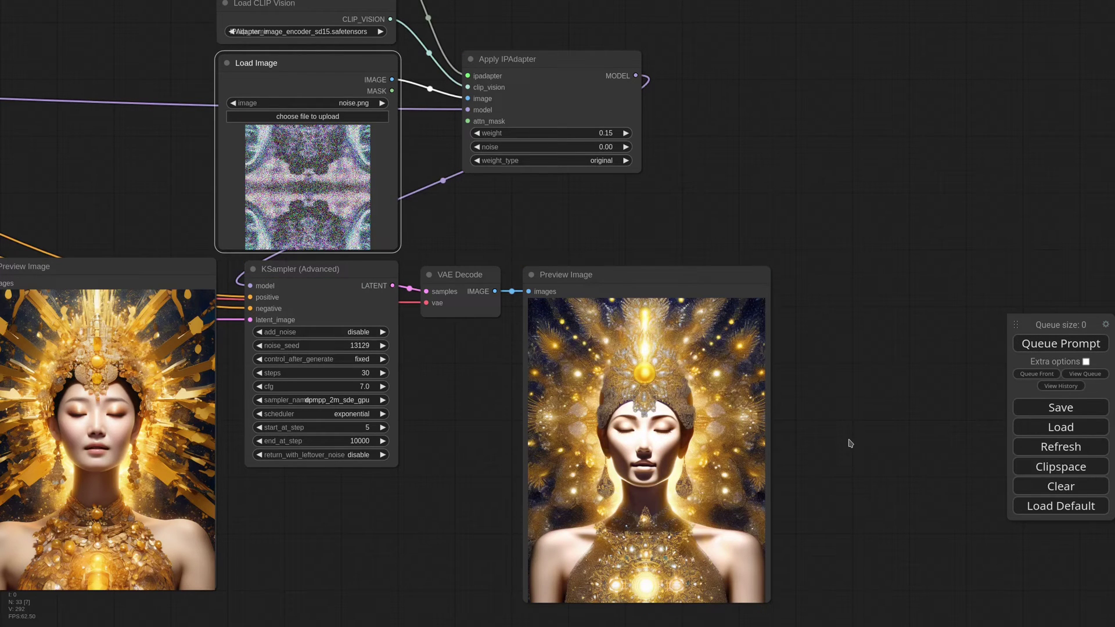
- Load 00013-1081113790.png as reference, and set the Apply IPAdapter noise to 0.59 and weight type to linear
click(340, 103)
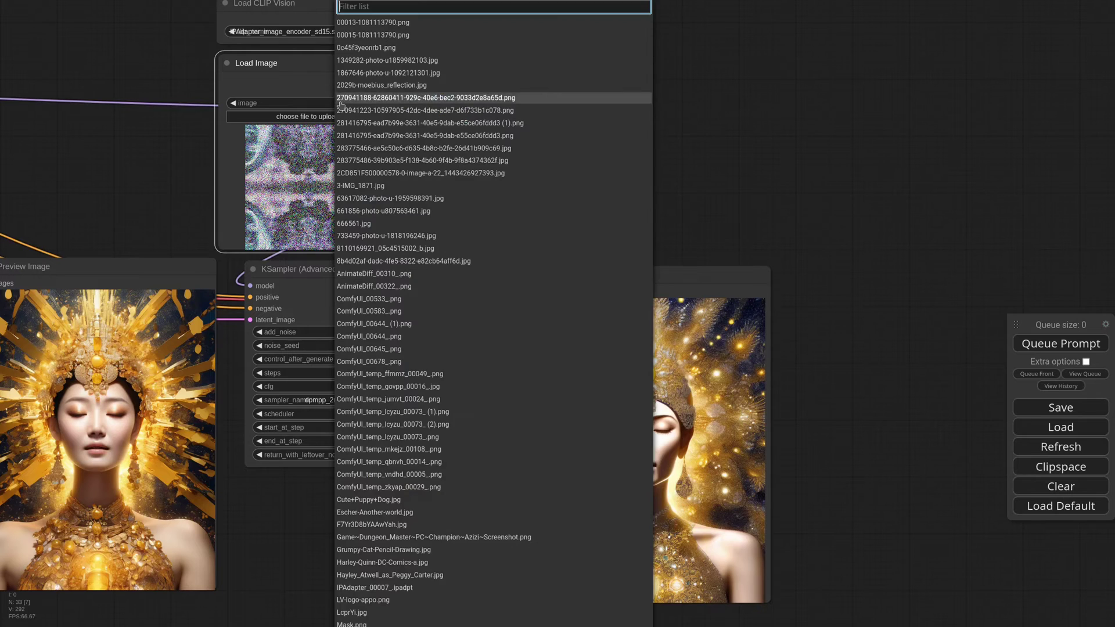
click(363, 22)
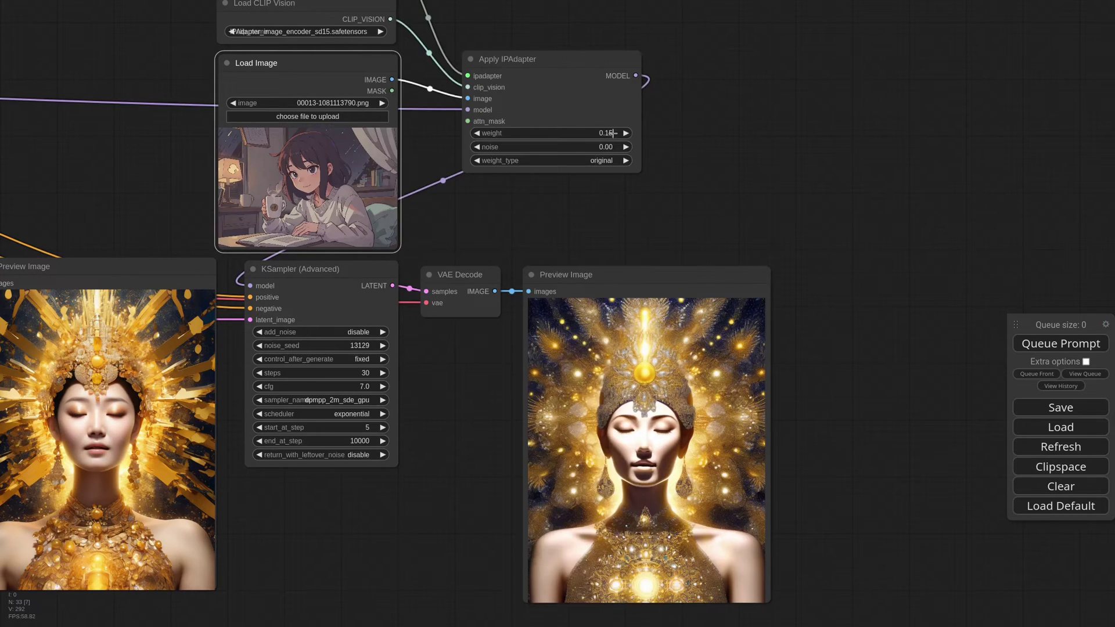
drag(609, 146, 655, 151)
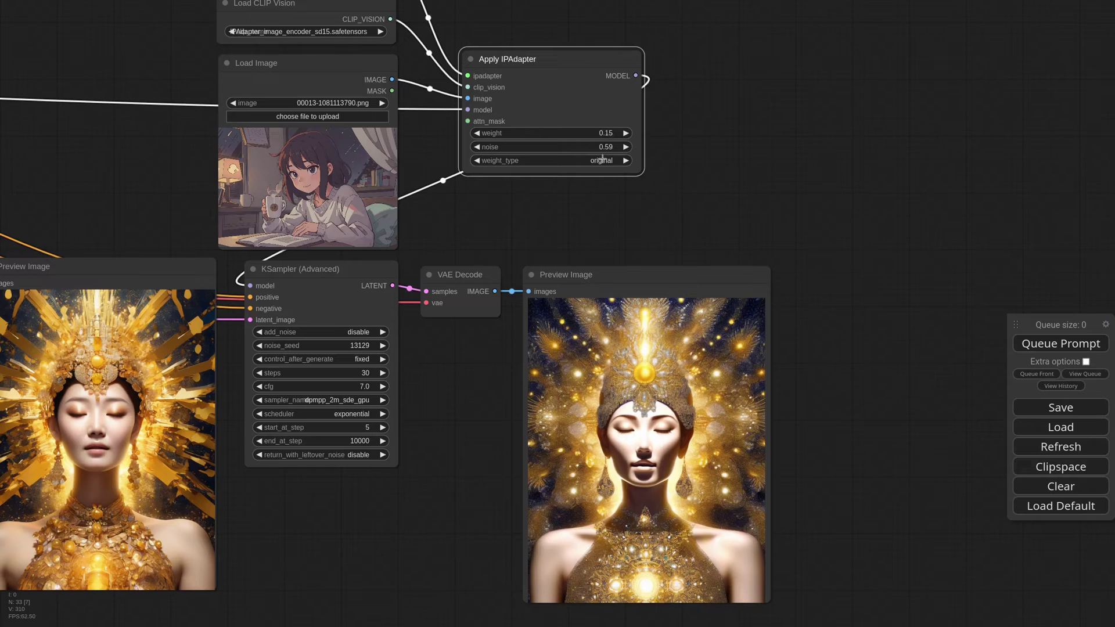
click(602, 161)
click(624, 169)
- Set the Apply IPAdapter weight to 0.60 and generate the image from the anime reference
click(606, 133)
key(BackSpace)
key(BackSpace)
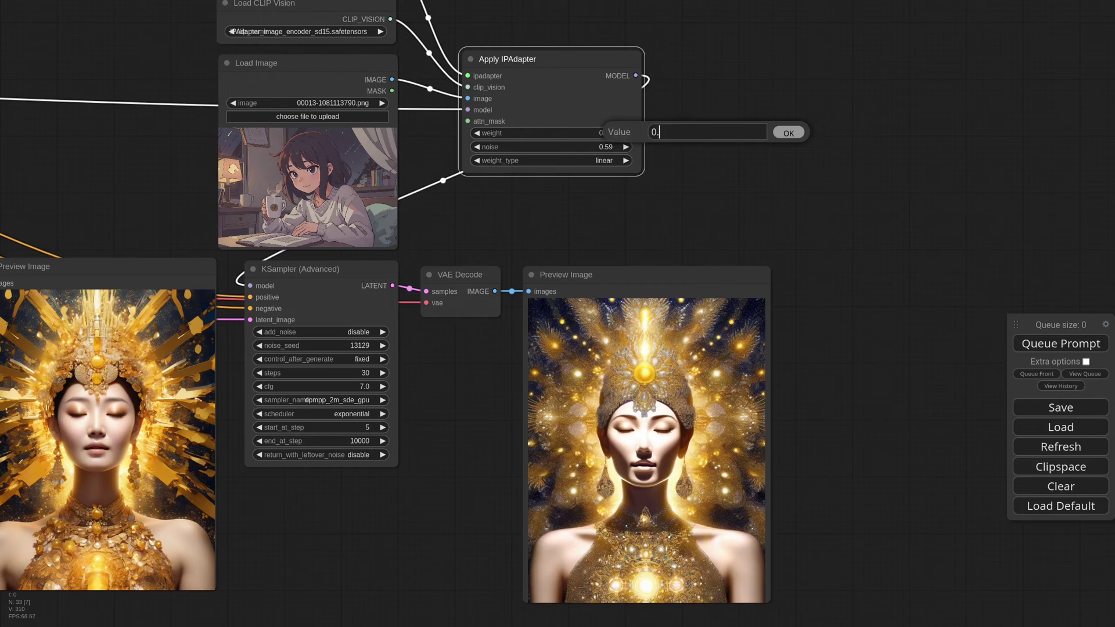
key(Return)
key(ctrl+Return)
drag(813, 416, 786, 400)
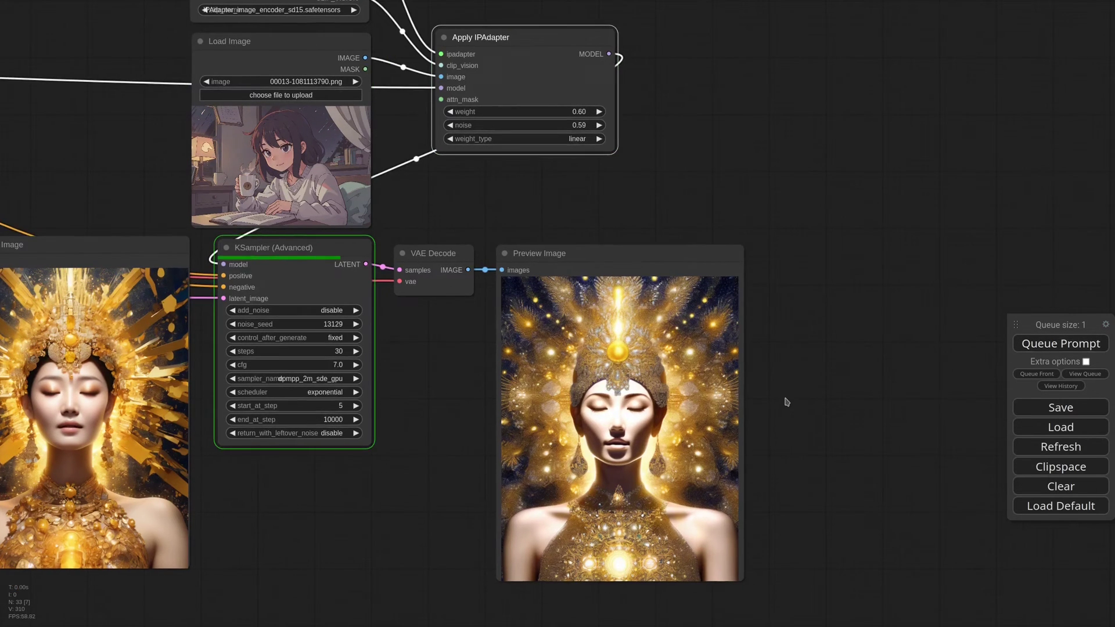
- Lower the Apply IPAdapter weight to 0.45 and generate the image again
drag(564, 111, 556, 110)
click(1030, 350)
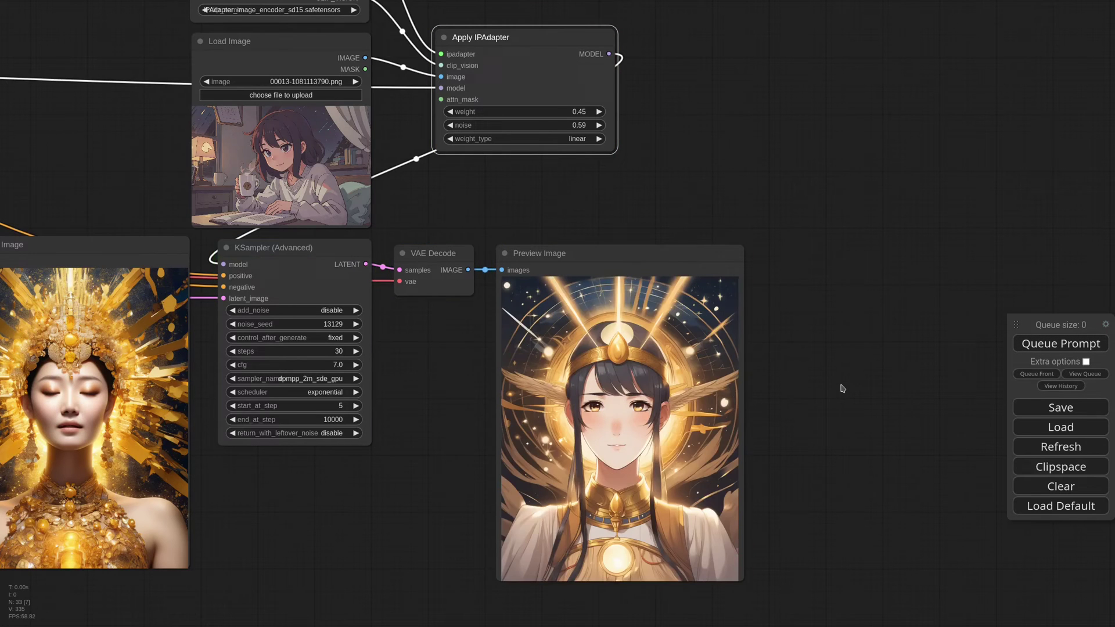
scroll(842, 387, down, 5)
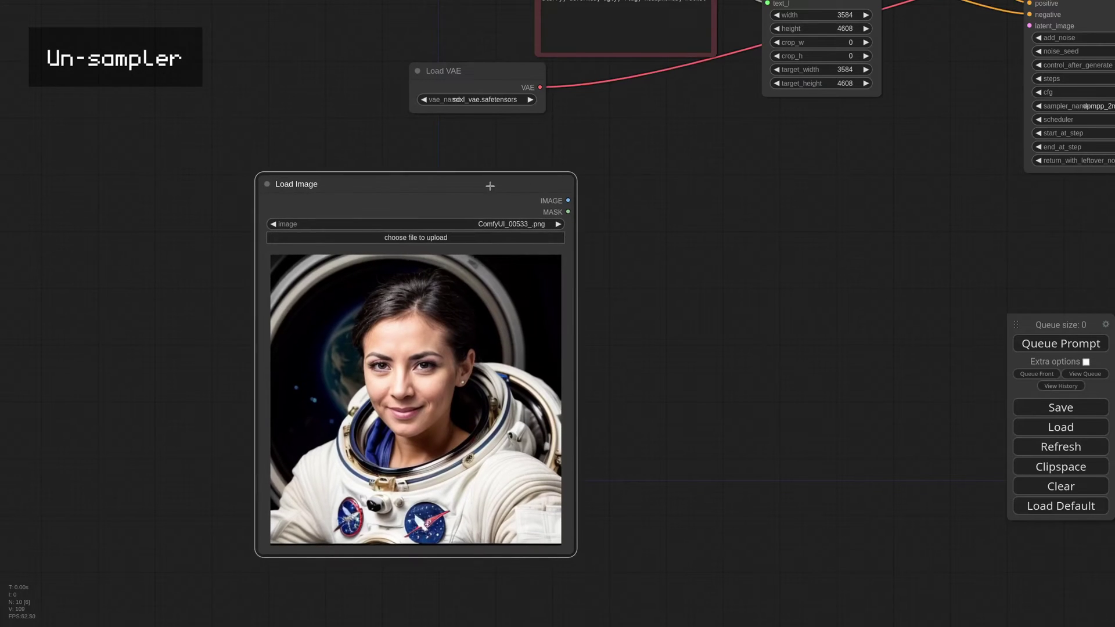
- Nudge the astronaut Load Image node aside and add an Unsampler node next to it
drag(490, 183, 483, 187)
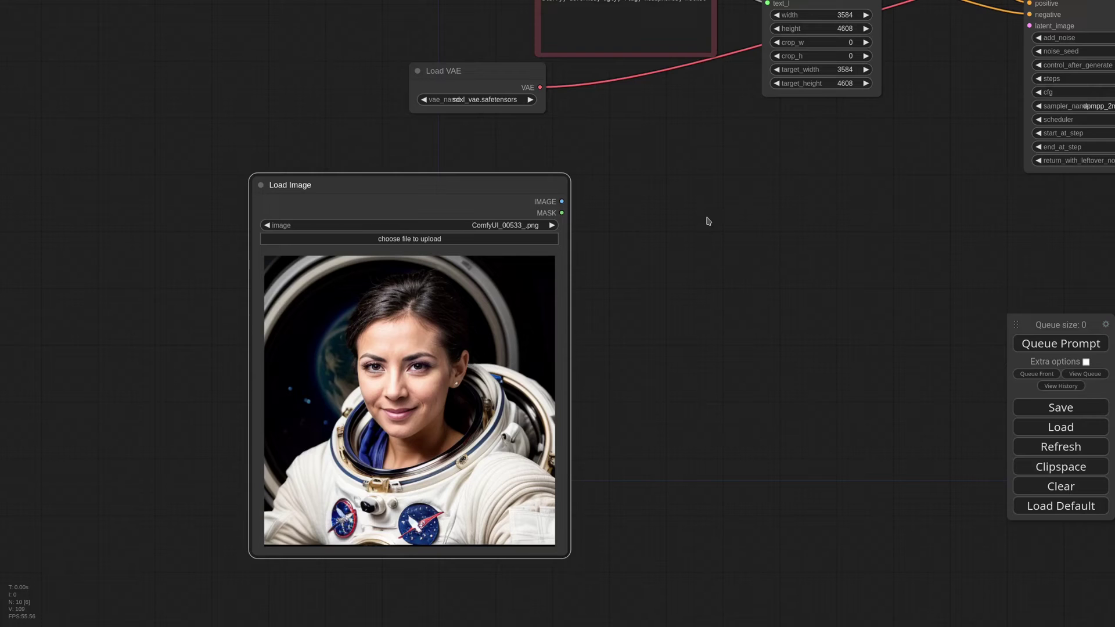
double_click(733, 237)
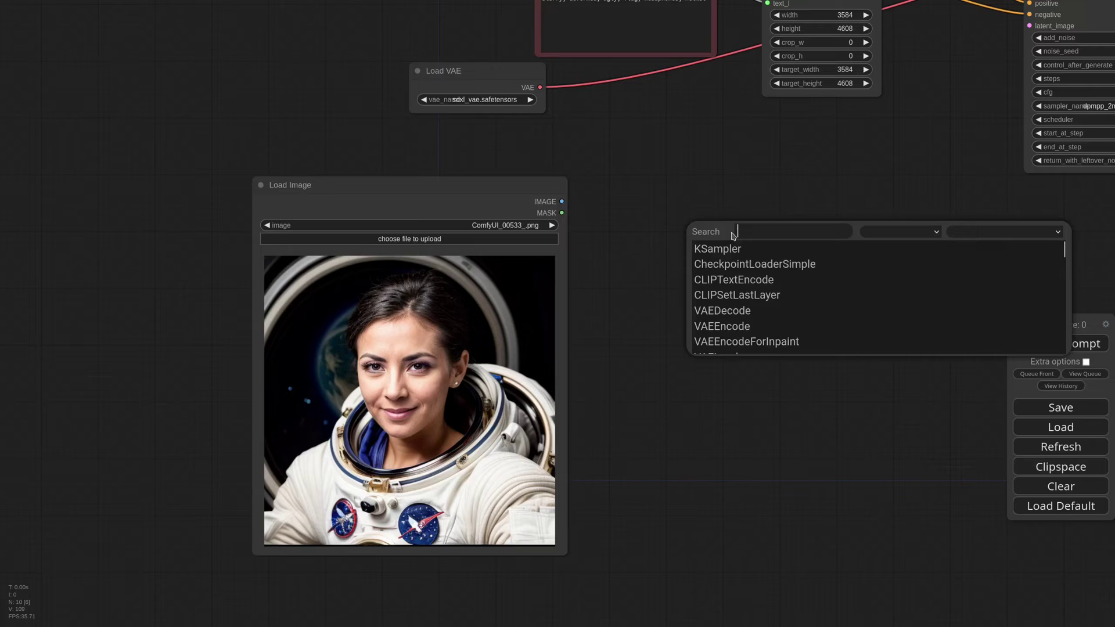
text(unsa)
key(Return)
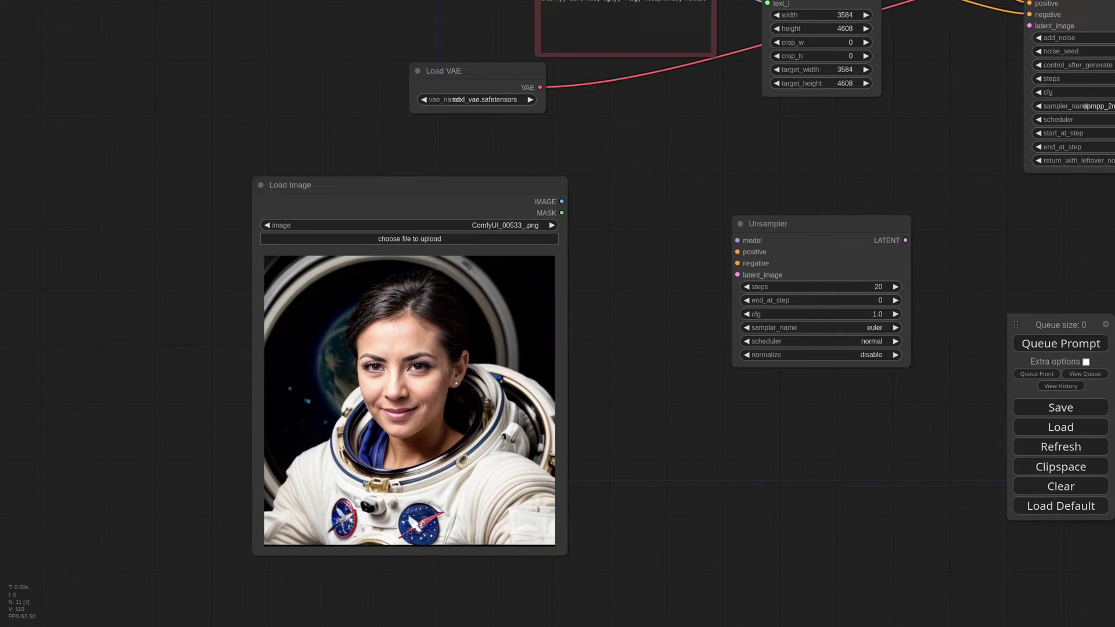
- Reposition the Load Image and Unsampler nodes to leave space between them below the prompt nodes
scroll(687, 202, down, 5)
drag(687, 201, 586, 321)
drag(351, 322, 352, 318)
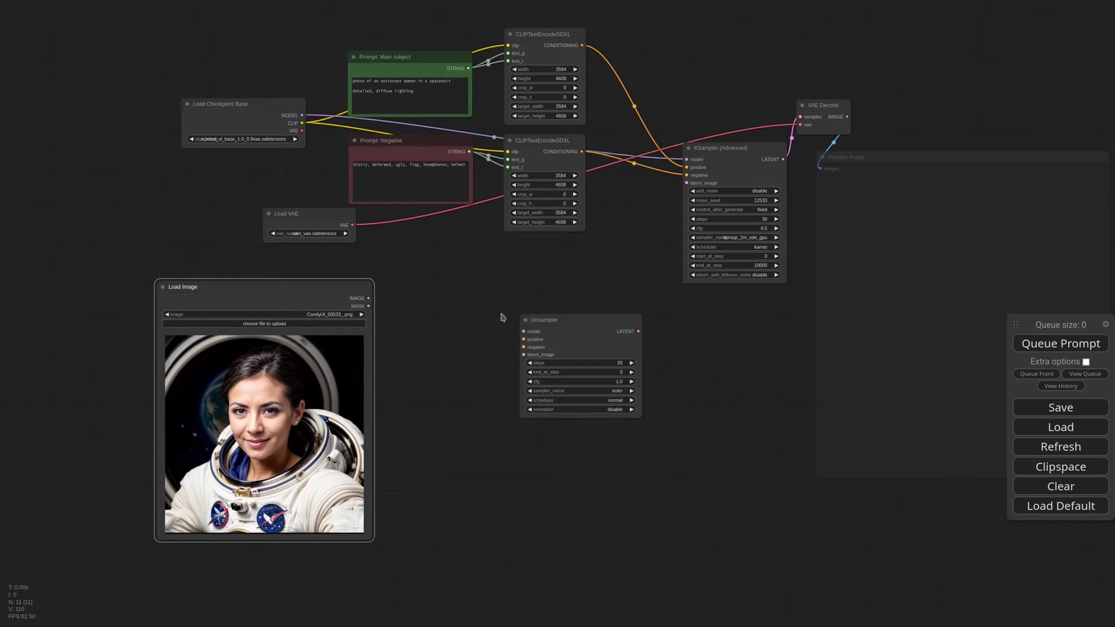
drag(555, 322, 582, 328)
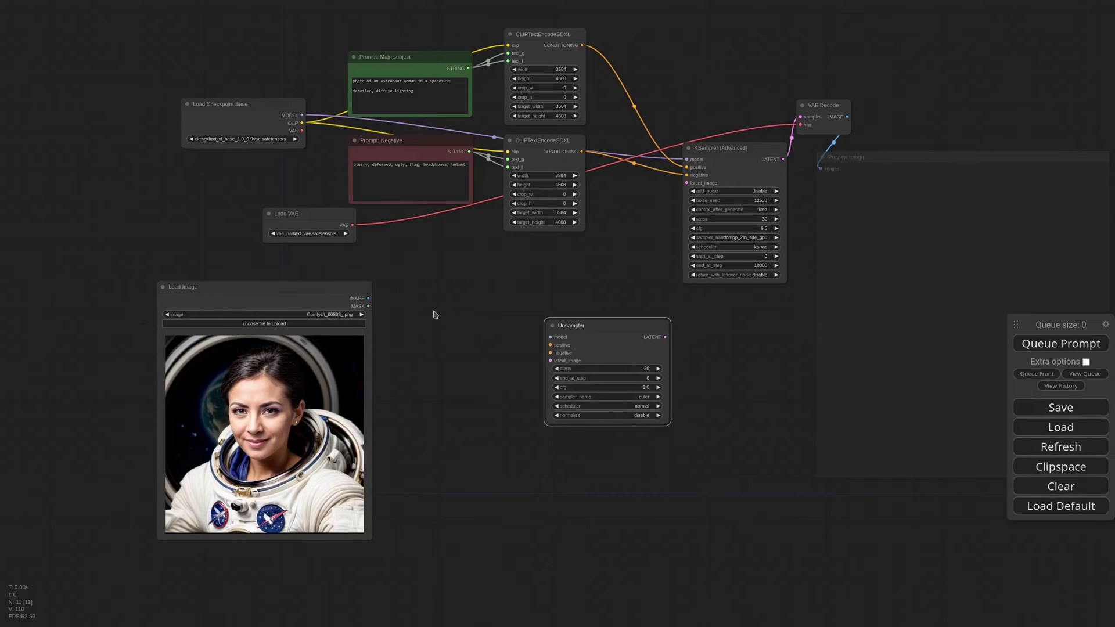
- Add an Upscale Image By node between Load Image and Unsampler, and make it narrower
double_click(445, 316)
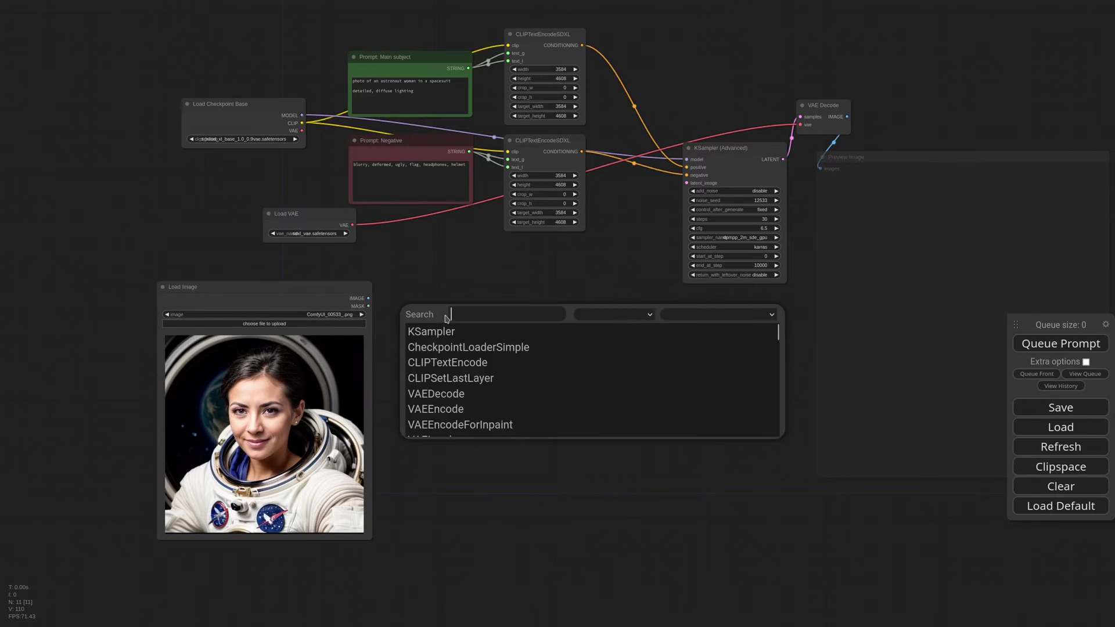
text(scal)
click(464, 378)
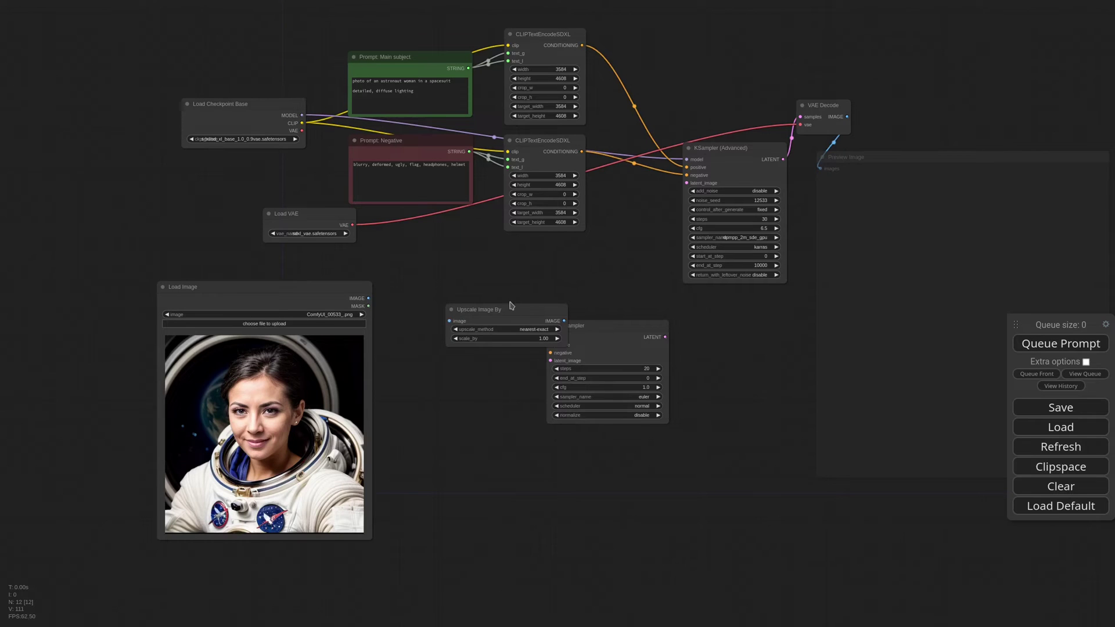
drag(475, 307, 411, 285)
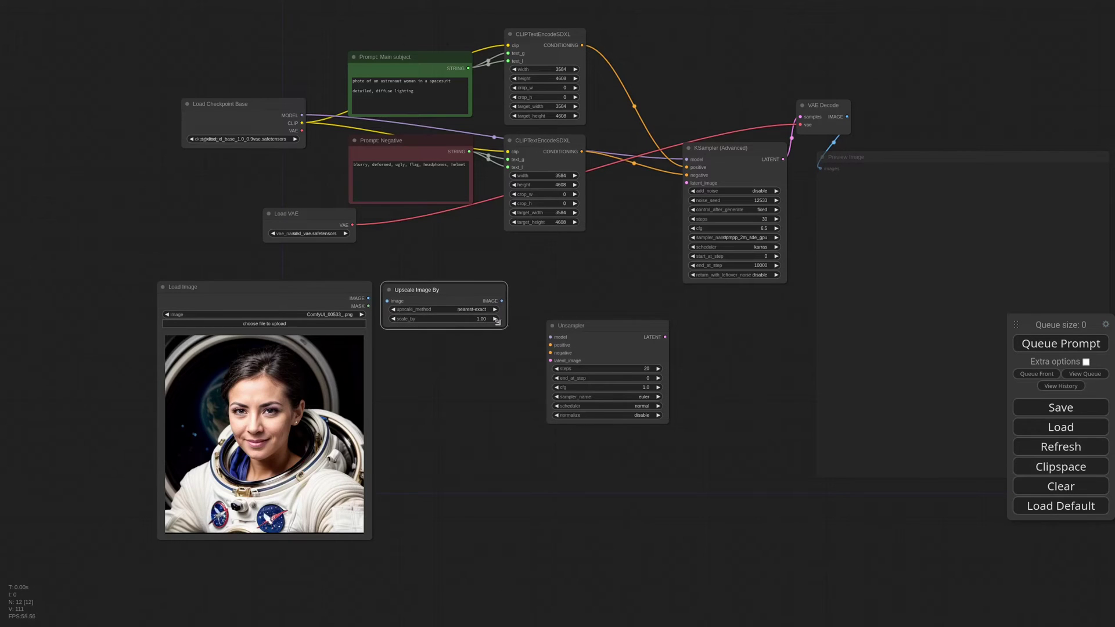
drag(498, 322, 432, 313)
- Set the upscale factor to 2 and connect the loaded astronaut image to the Upscale Image By node
click(440, 320)
key(BackSpace)
text(2)
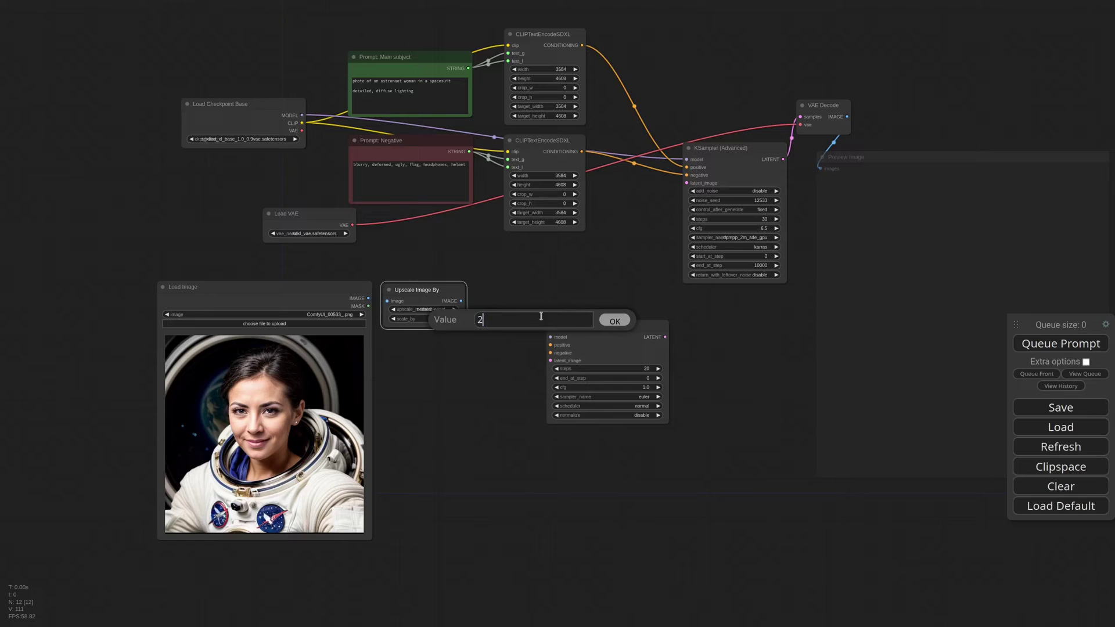
click(614, 323)
drag(428, 291, 456, 298)
drag(368, 298, 414, 309)
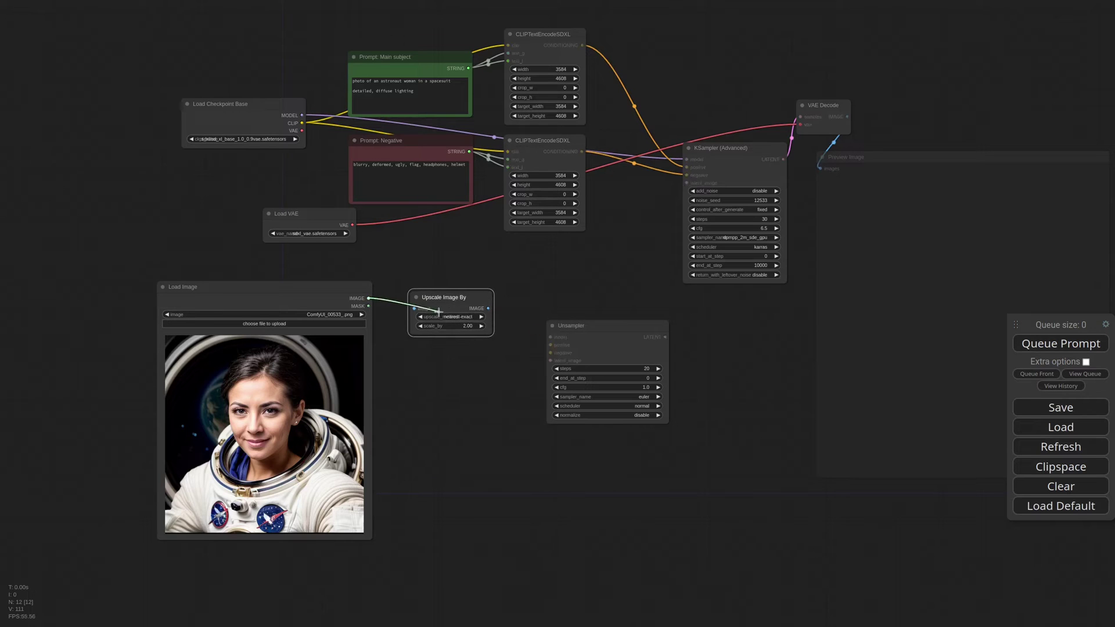
- Add a VAE Encode node fed by the upscaled image and the loaded VAE, connect its latent to the Unsampler, and space the nodes
drag(489, 309, 535, 288)
click(566, 345)
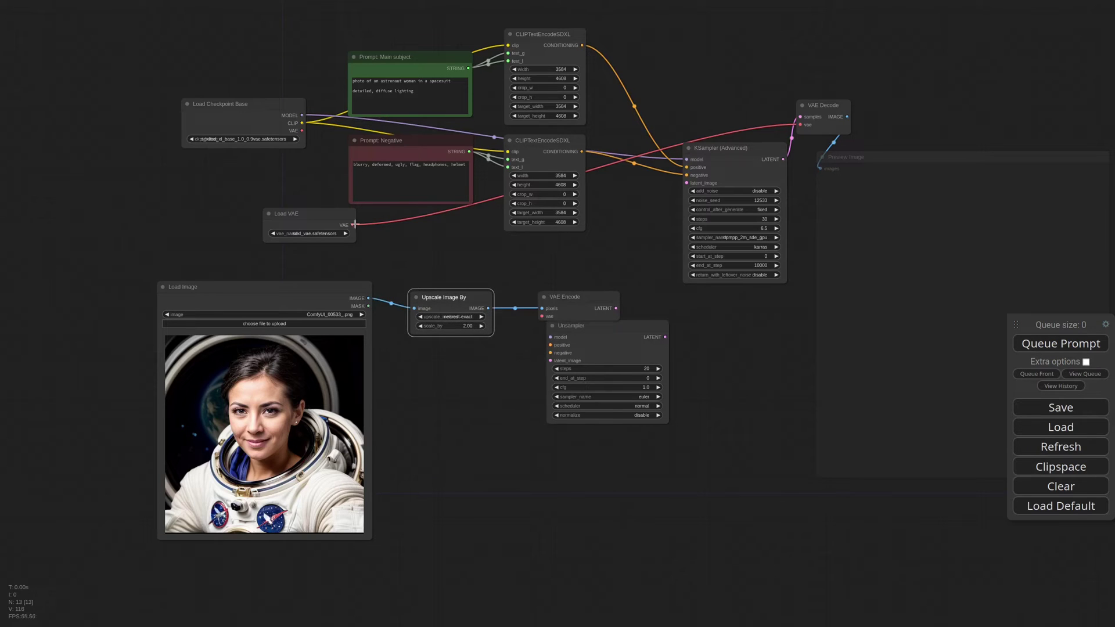
drag(352, 225, 719, 326)
drag(540, 303, 514, 304)
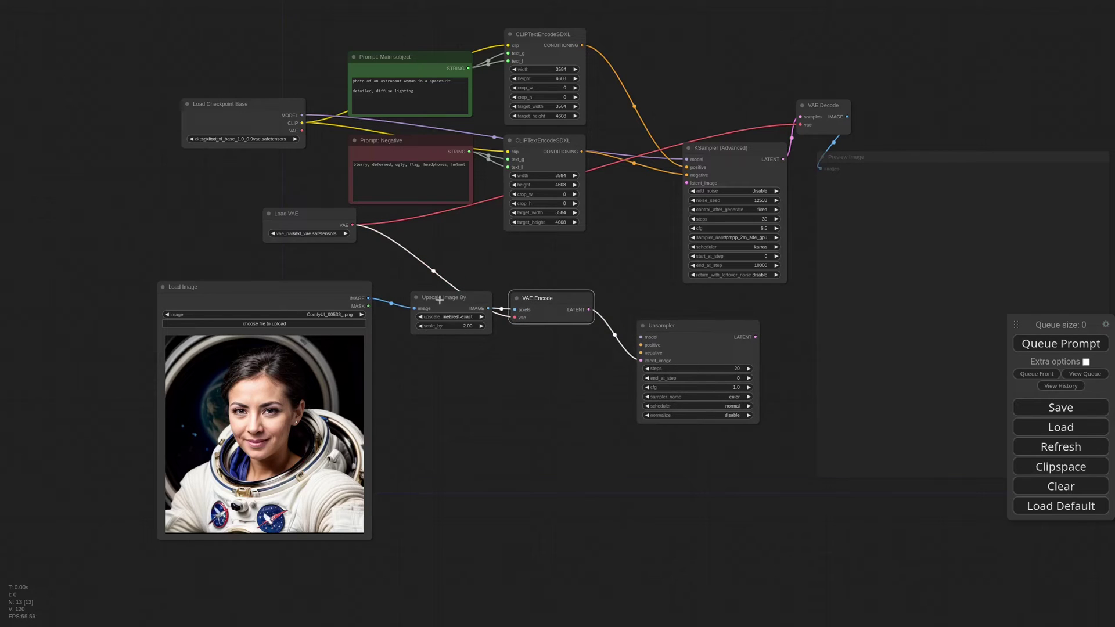
drag(438, 300, 426, 291)
drag(667, 326, 627, 342)
- Connect the positive and negative CLIPTextEncodeSDXL conditioning and the checkpoint model to the Unsampler
scroll(403, 31, up, 4)
scroll(403, 31, up, 6)
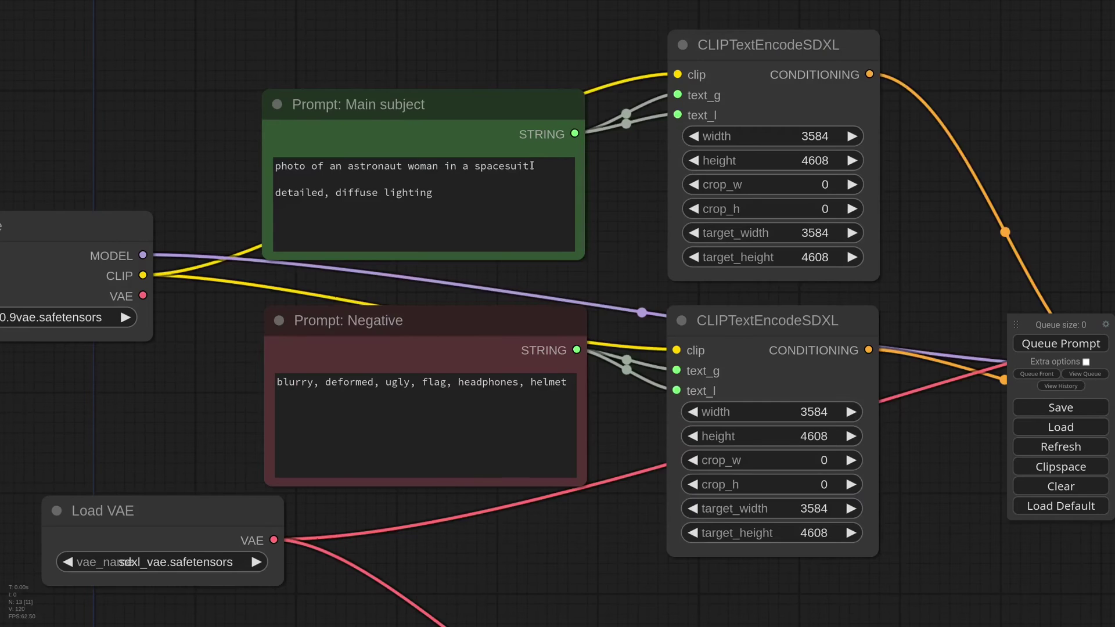
click(484, 119)
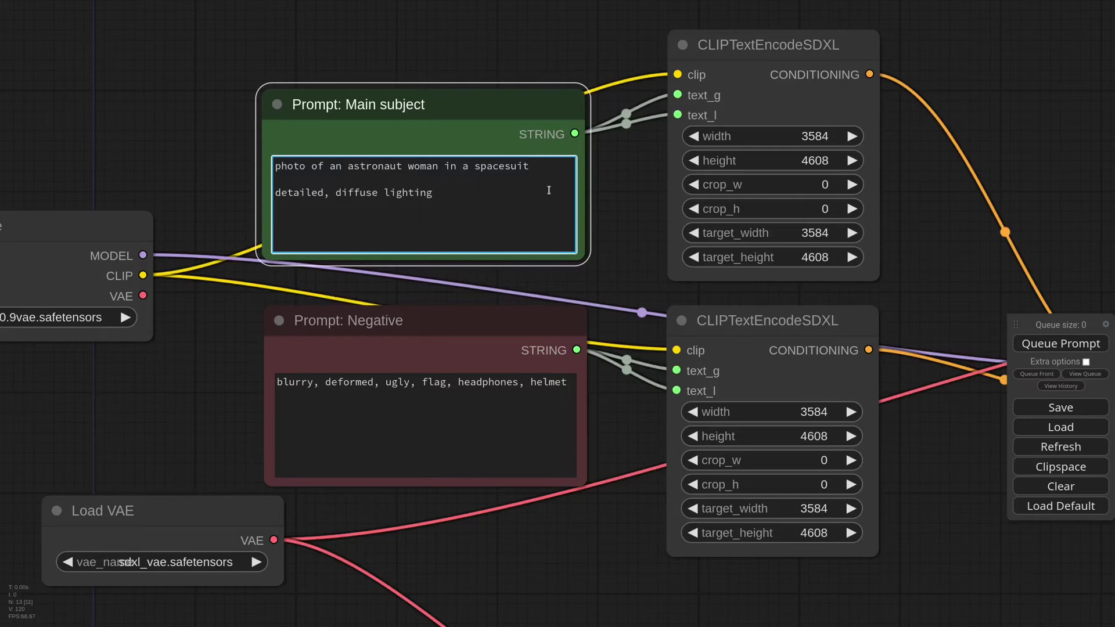
scroll(611, 220, down, 10)
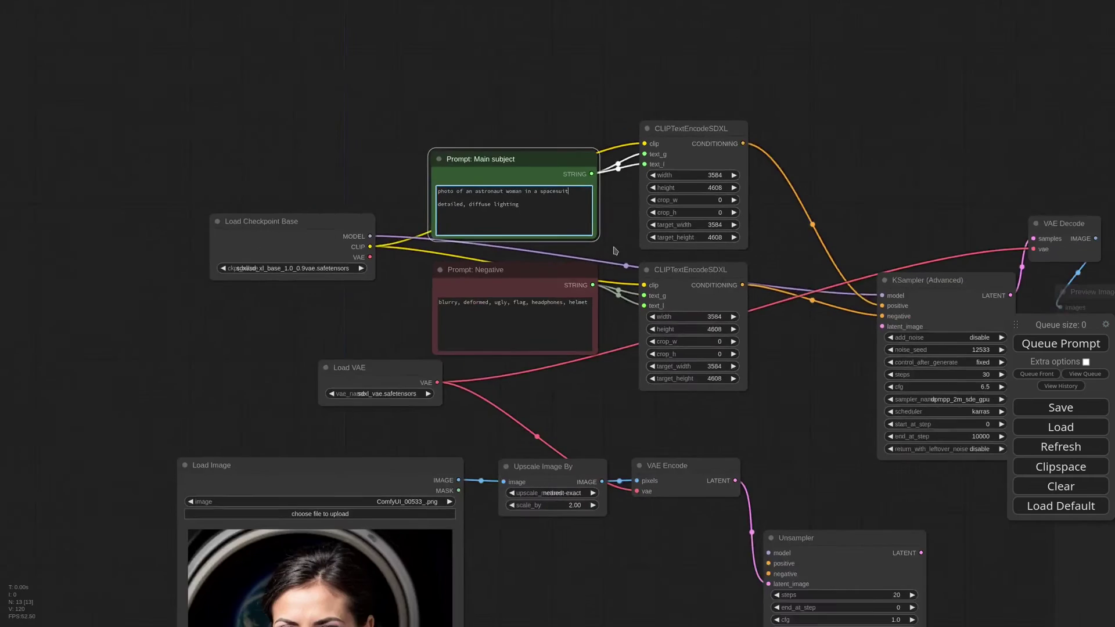
drag(660, 515, 585, 348)
drag(667, 111, 610, 162)
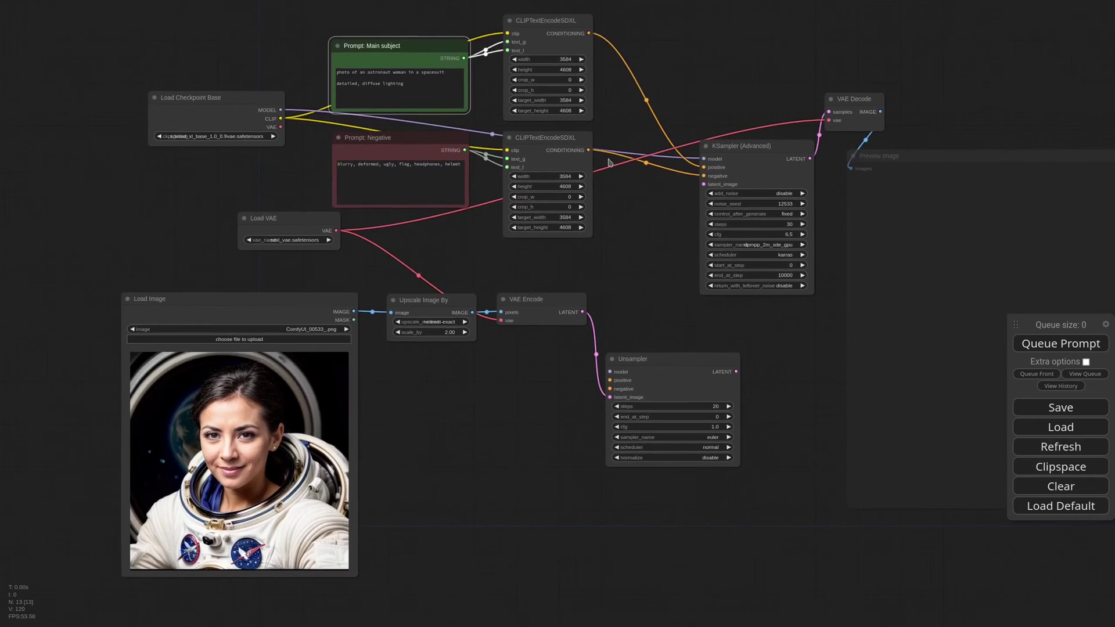
drag(589, 33, 609, 380)
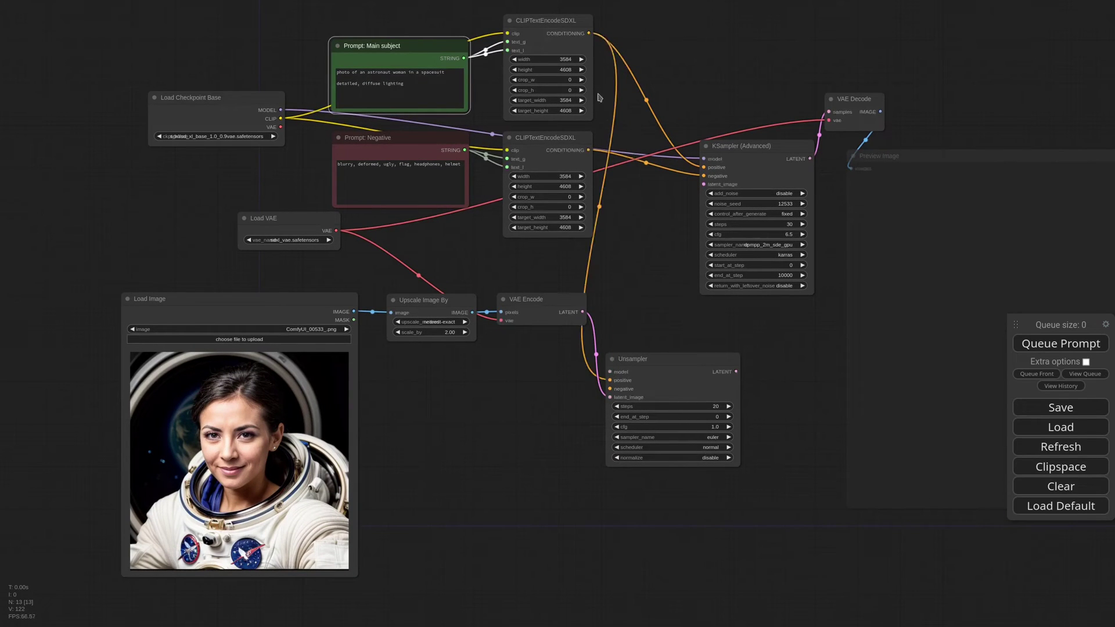
drag(589, 149, 609, 389)
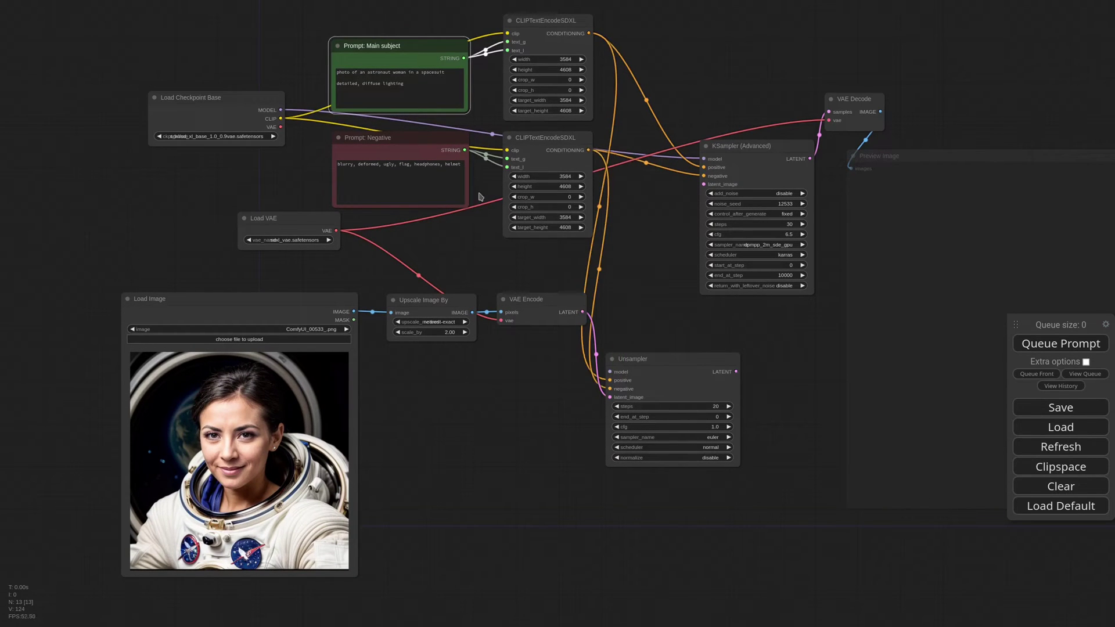
- Set the Unsampler to 30 steps with the dpmpp_2m sampler and karras scheduler
scroll(748, 446, up, 9)
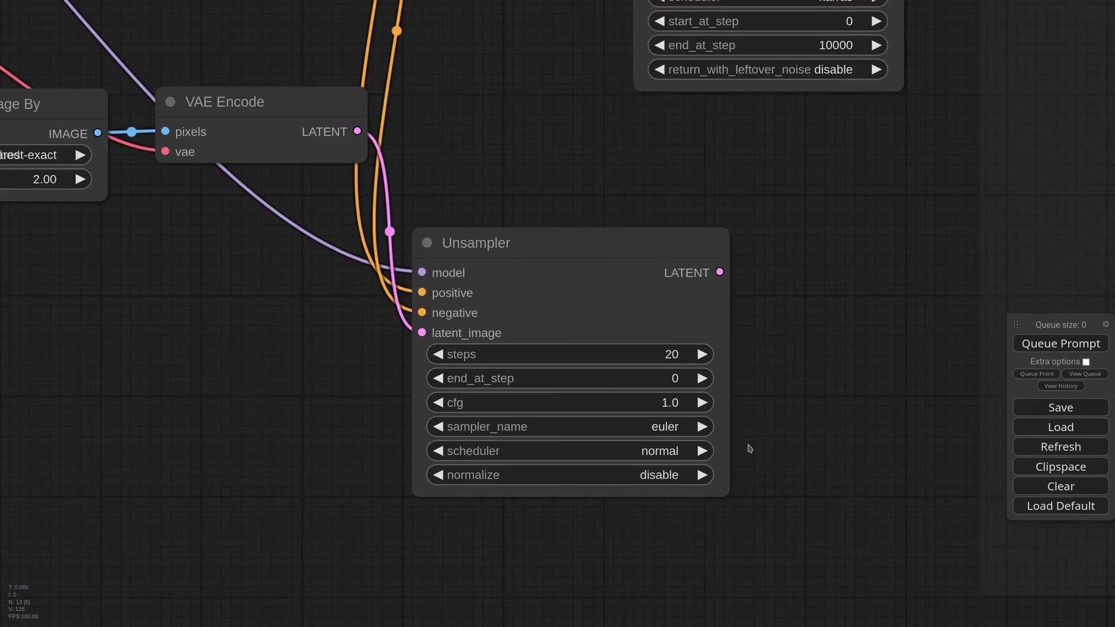
click(676, 406)
text(30)
key(Return)
click(598, 427)
text(dpm)
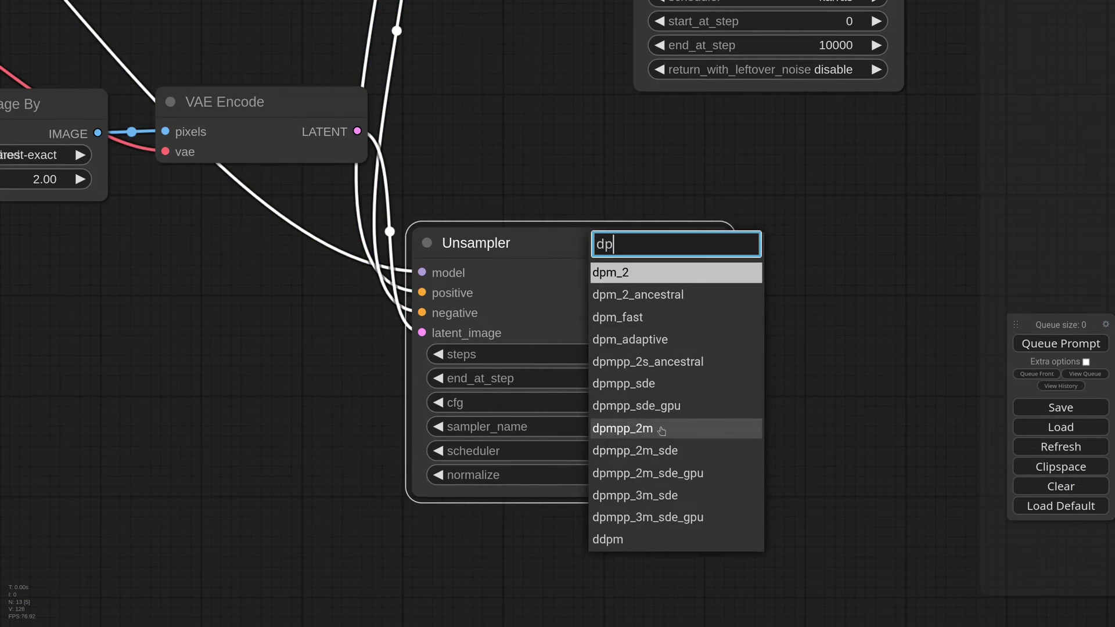
click(662, 430)
click(691, 450)
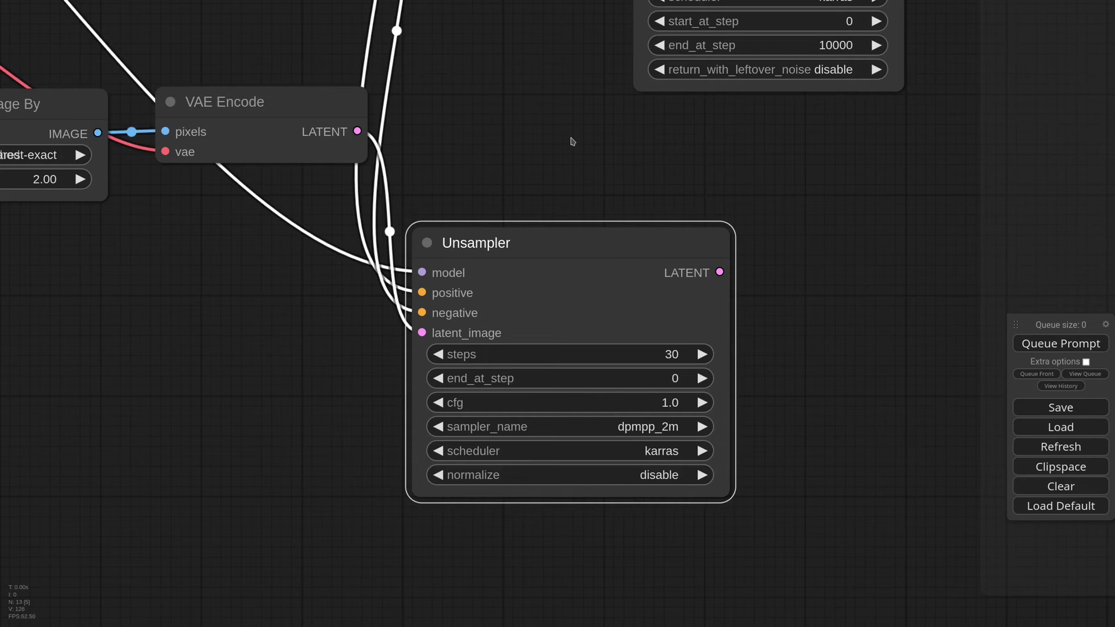
- Feed the Unsampler's latent output into the latent image input of the KSampler (Advanced)
scroll(569, 139, down, 7)
drag(631, 199, 563, 198)
scroll(587, 188, up, 2)
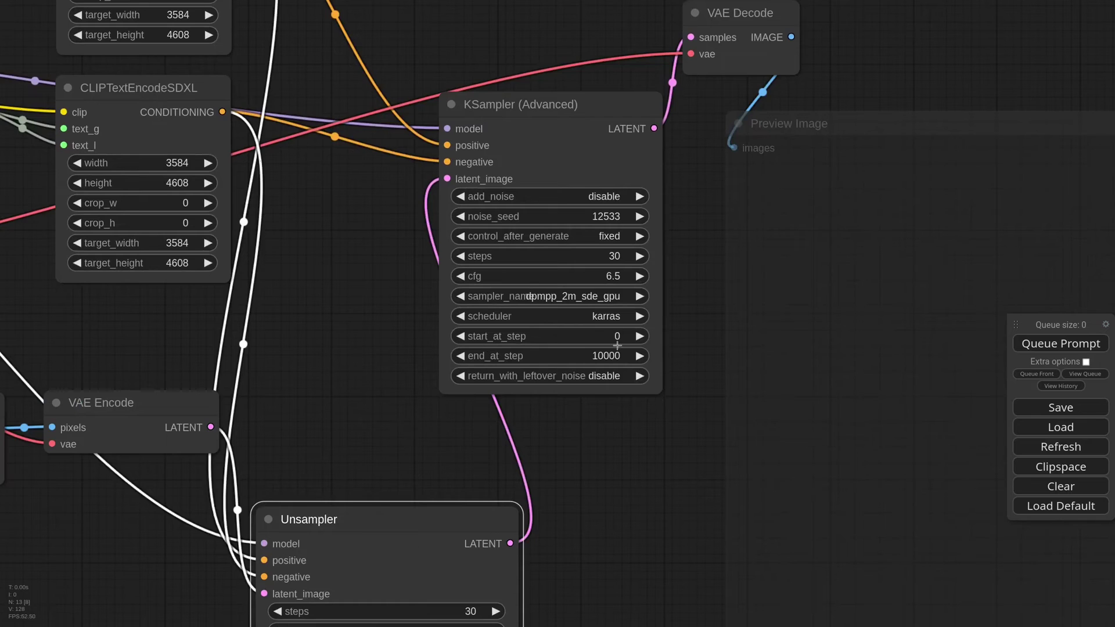
- Set the KSampler (Advanced) cfg to 1 and its sampler to dpmpp_2m
click(613, 276)
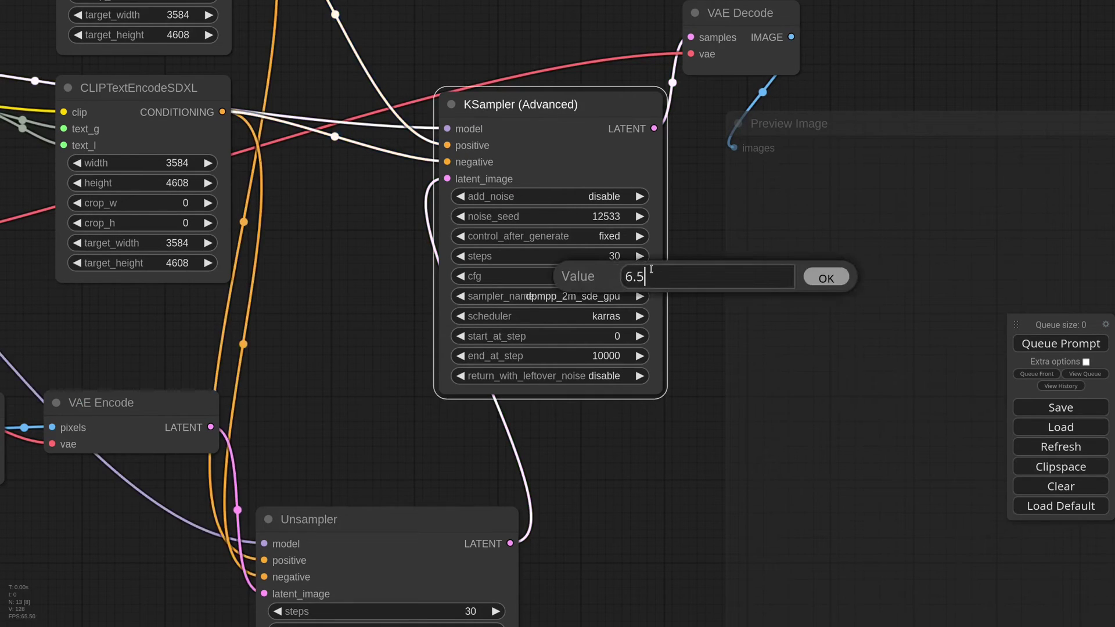
key(ctrl+a)
text(1)
key(Return)
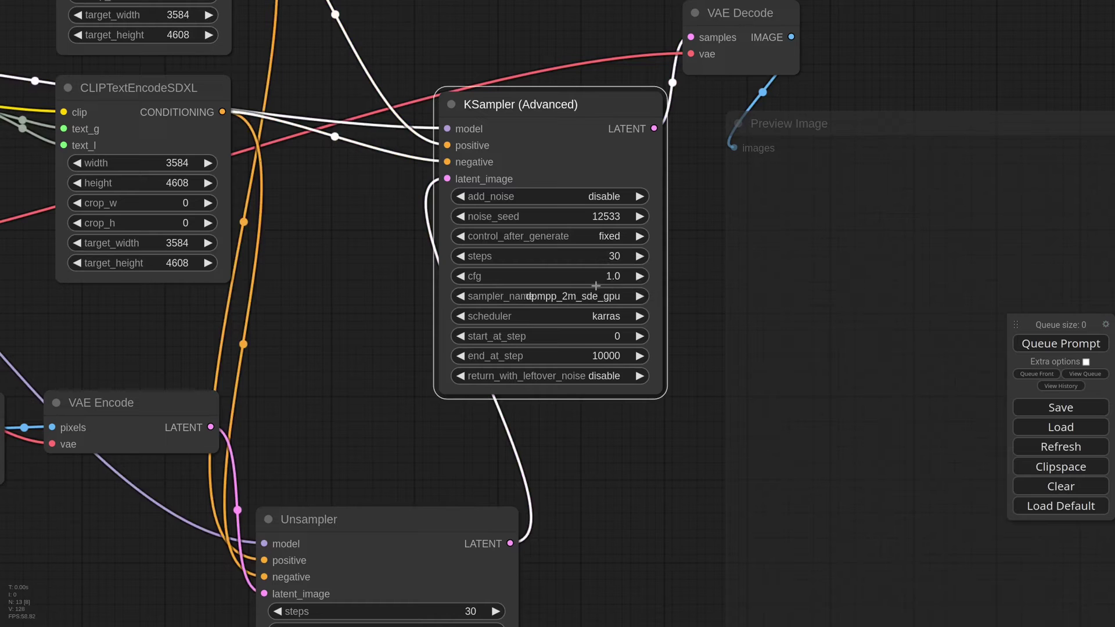
click(596, 296)
text(dpm)
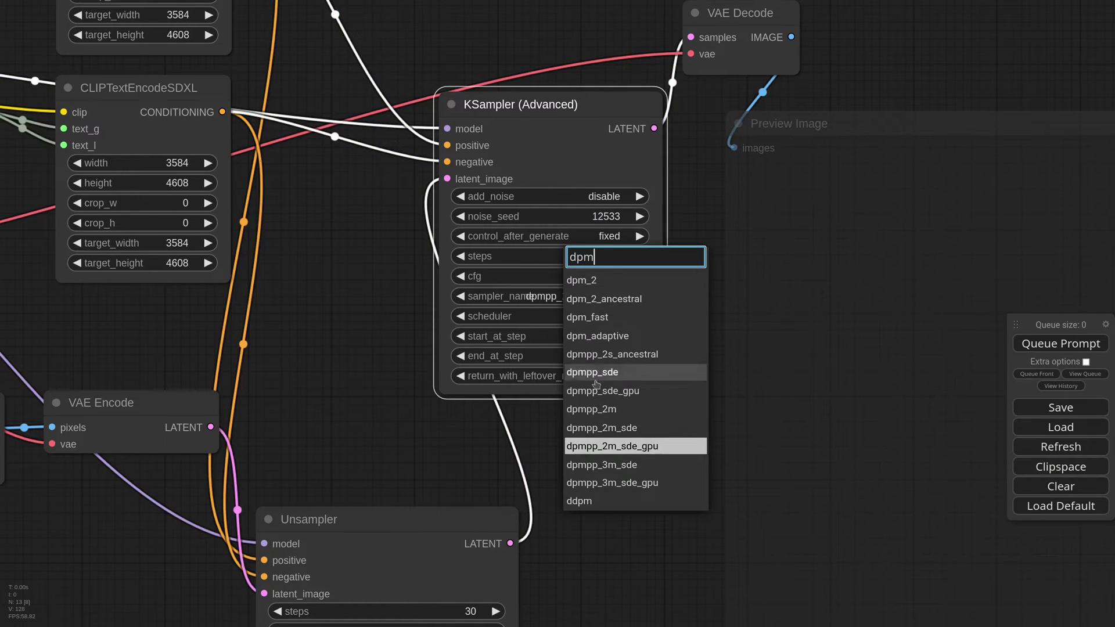
click(618, 409)
- Unmute the Preview Image node and queue the prompt to generate the image
scroll(525, 414, down, 8)
click(691, 387)
key(ctrl+m)
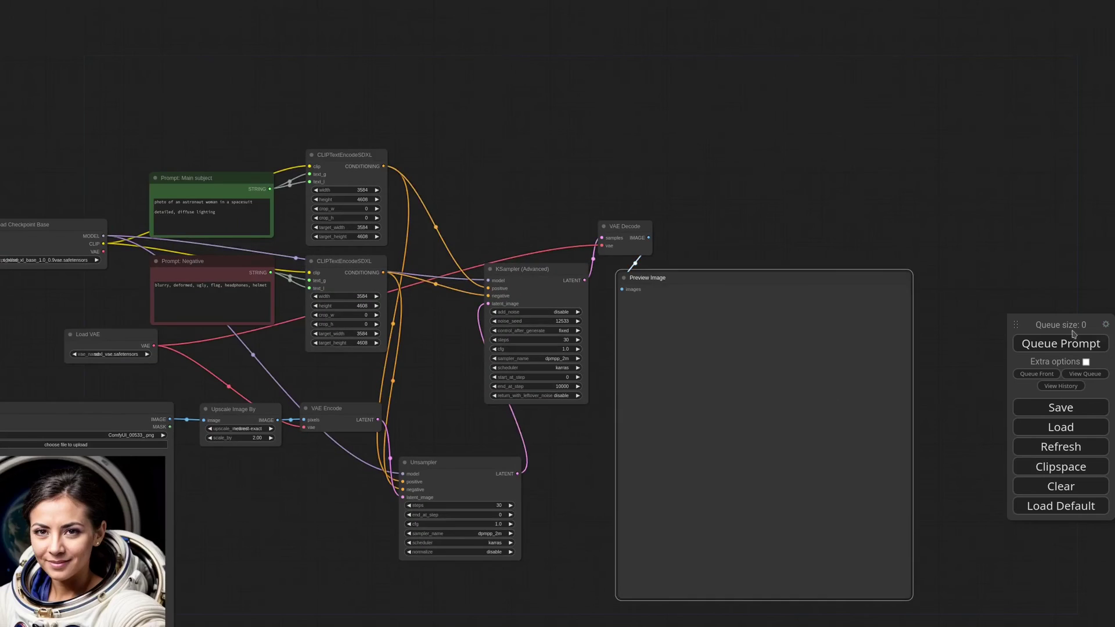
click(1070, 341)
drag(556, 467, 567, 354)
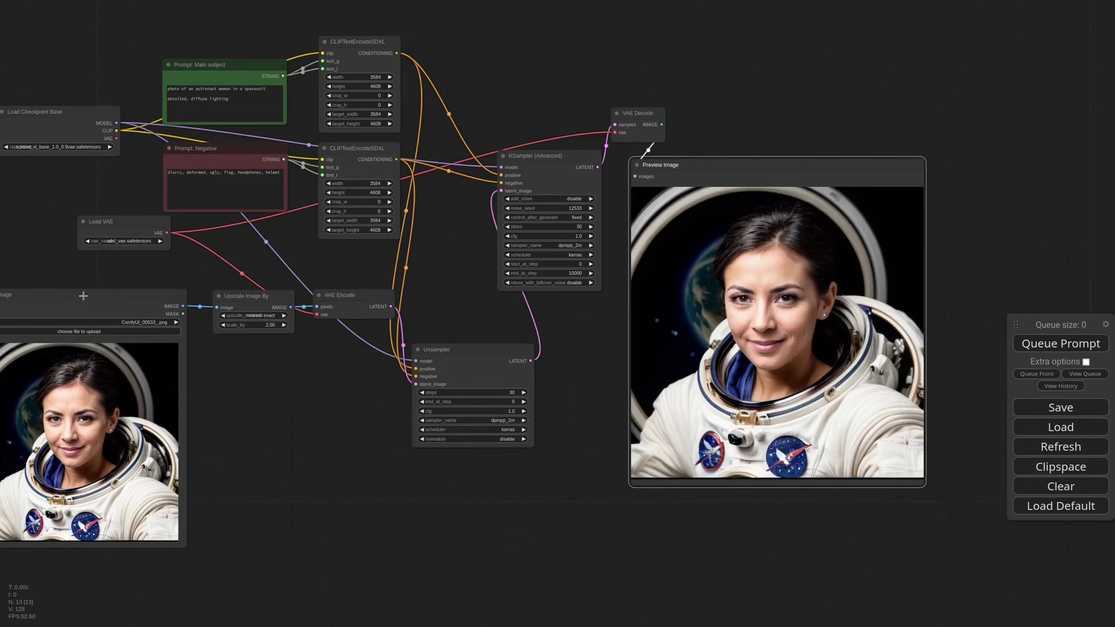
- Move the astronaut Load Image node beside the generated preview for comparison and adjust the spacing between them
drag(83, 295, 1038, 133)
drag(771, 129, 550, 157)
drag(739, 163, 750, 172)
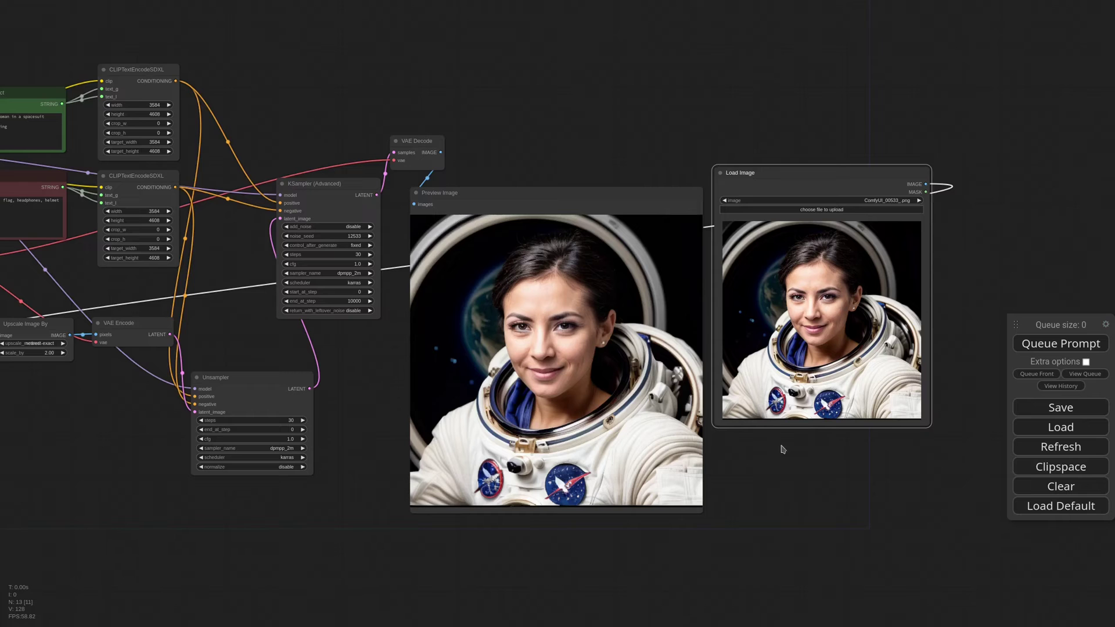
drag(750, 173, 806, 170)
drag(586, 199, 606, 196)
- Decode the Unsampler's latent with a new VAE Decode node using the loaded VAE, and attach a Preview Image node
drag(260, 381, 360, 385)
click(353, 479)
scroll(446, 340, down, 3)
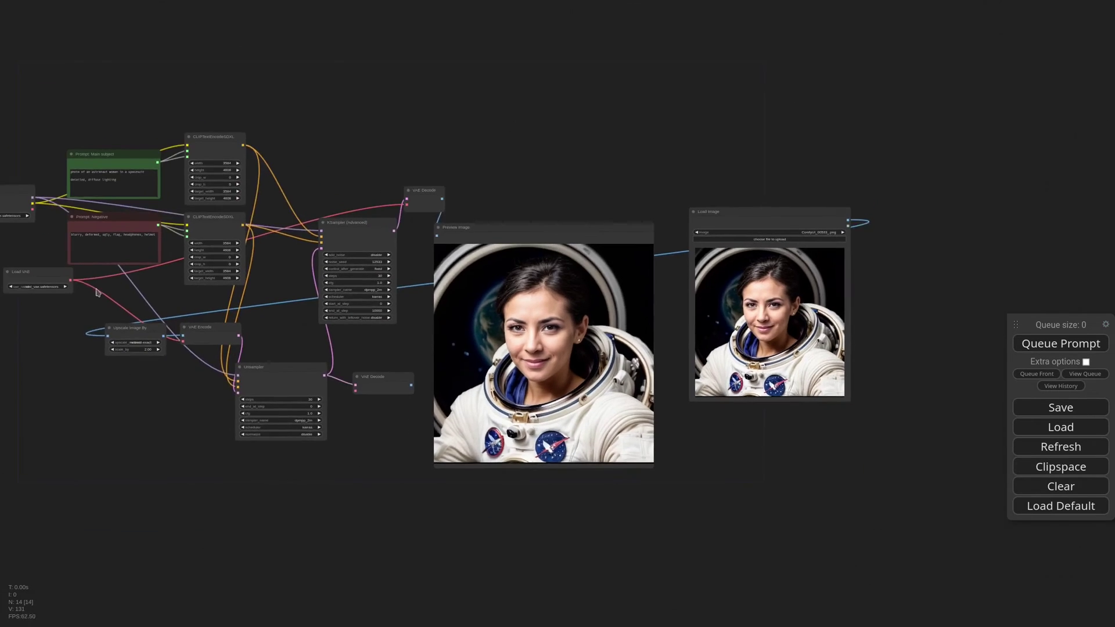
drag(70, 280, 351, 435)
click(372, 533)
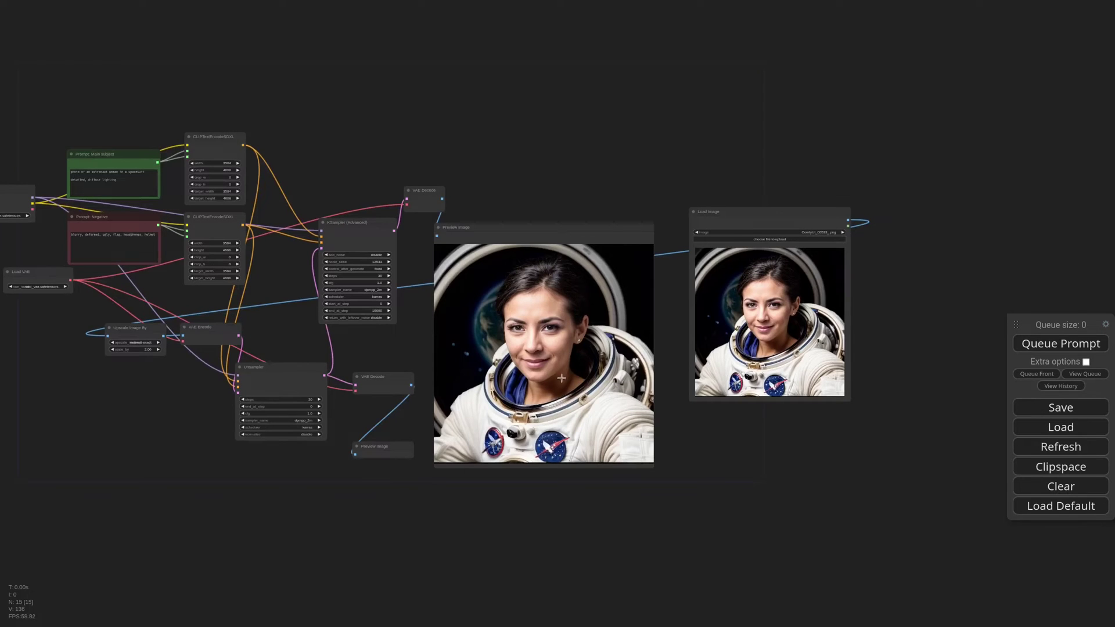
- Mute the final Preview Image node and queue the prompt to preview only the Unsampler's output
click(557, 371)
click(1061, 343)
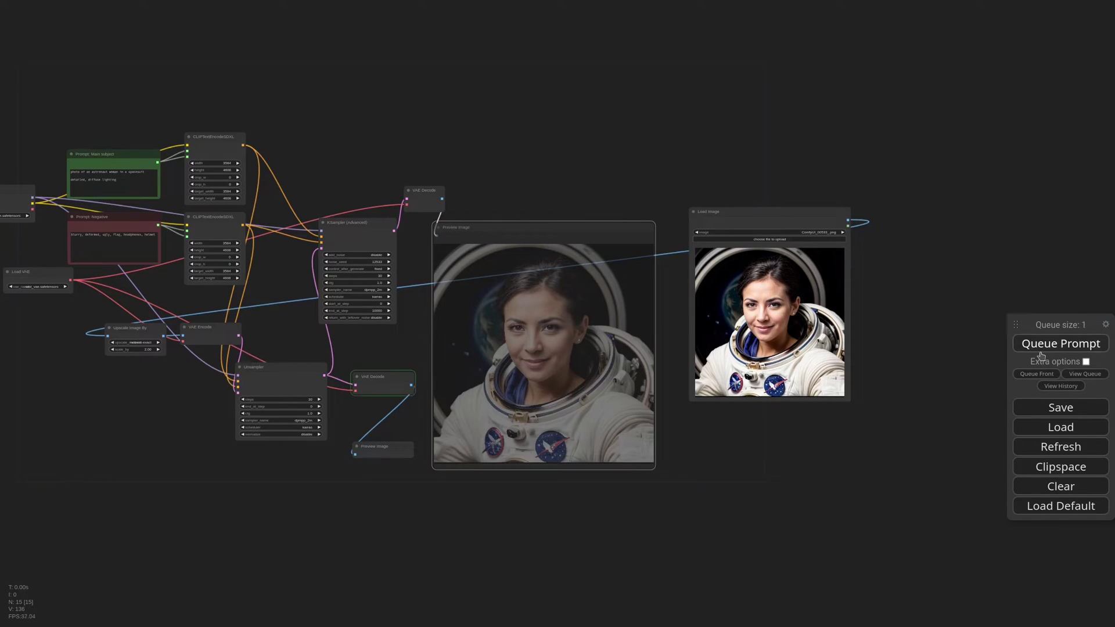
click(399, 455)
scroll(397, 455, up, 3)
- Enlarge the Unsampler's Preview Image node, place it under its VAE Decode, and shift the KSampler (Advanced) to make room
drag(394, 463, 395, 431)
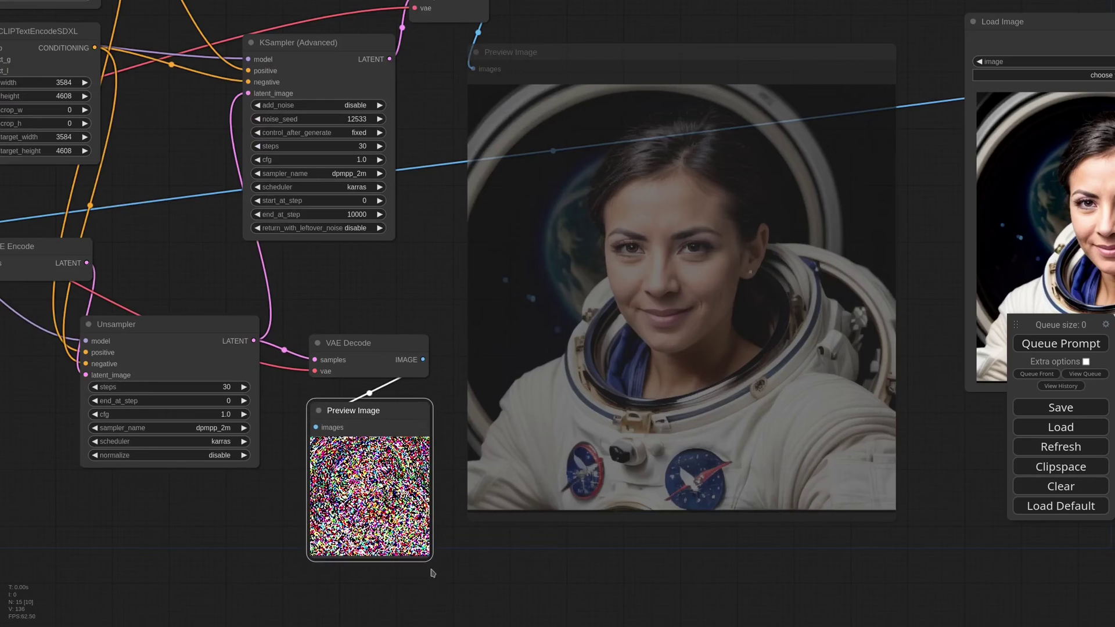
drag(430, 559, 462, 584)
mouse_move(396, 410)
mouse_down()
mouse_move(364, 404)
mouse_move(410, 396)
mouse_up()
scroll(428, 353, down, 1)
scroll(427, 353, down, 1)
drag(341, 133, 372, 146)
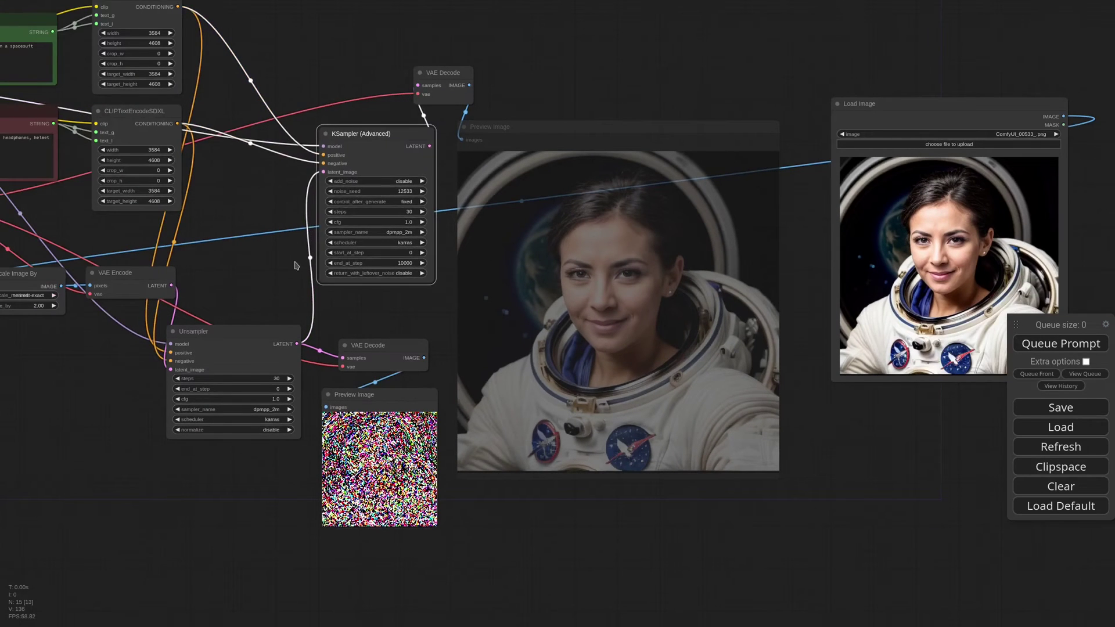
- With the final preview muted, set the Unsampler's end_at_step to 15 and queue the prompt
click(571, 309)
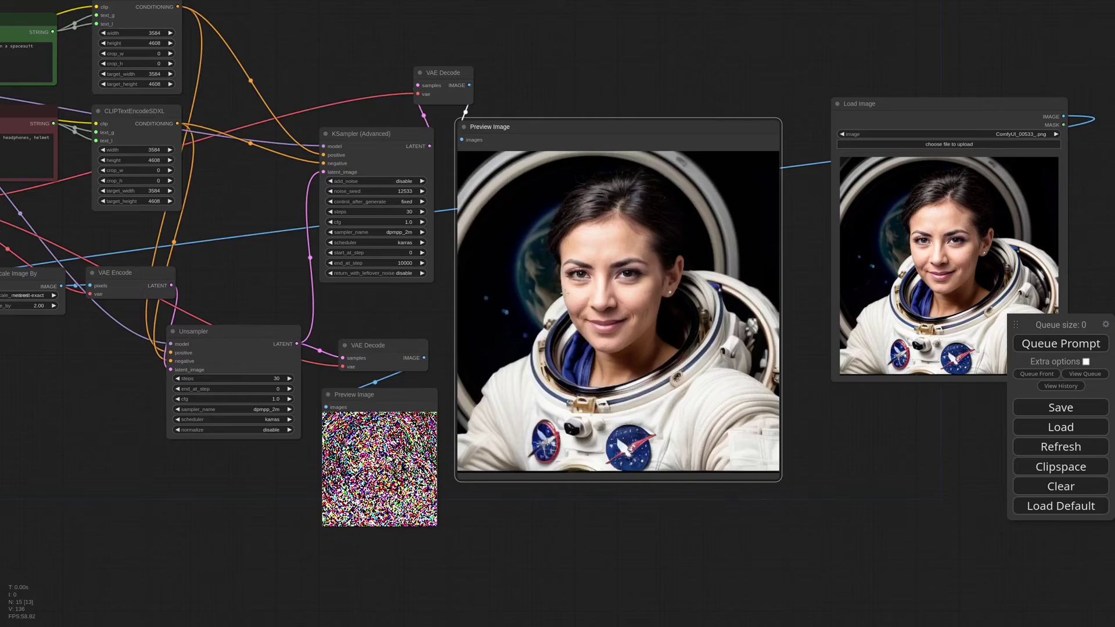
key(ctrl+m)
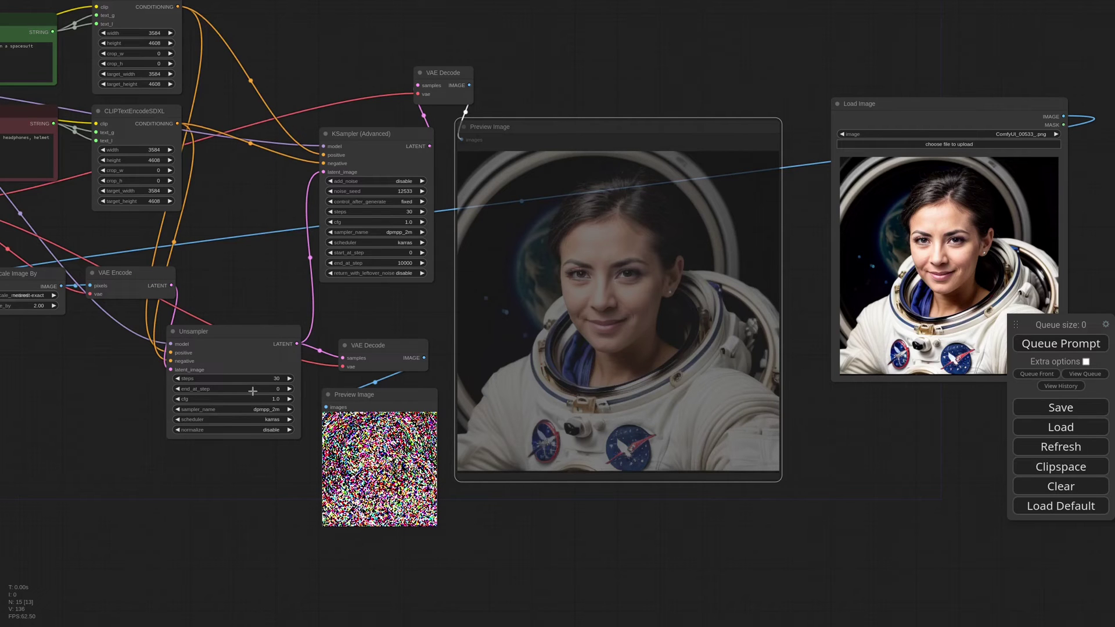
scroll(252, 391, up, 4)
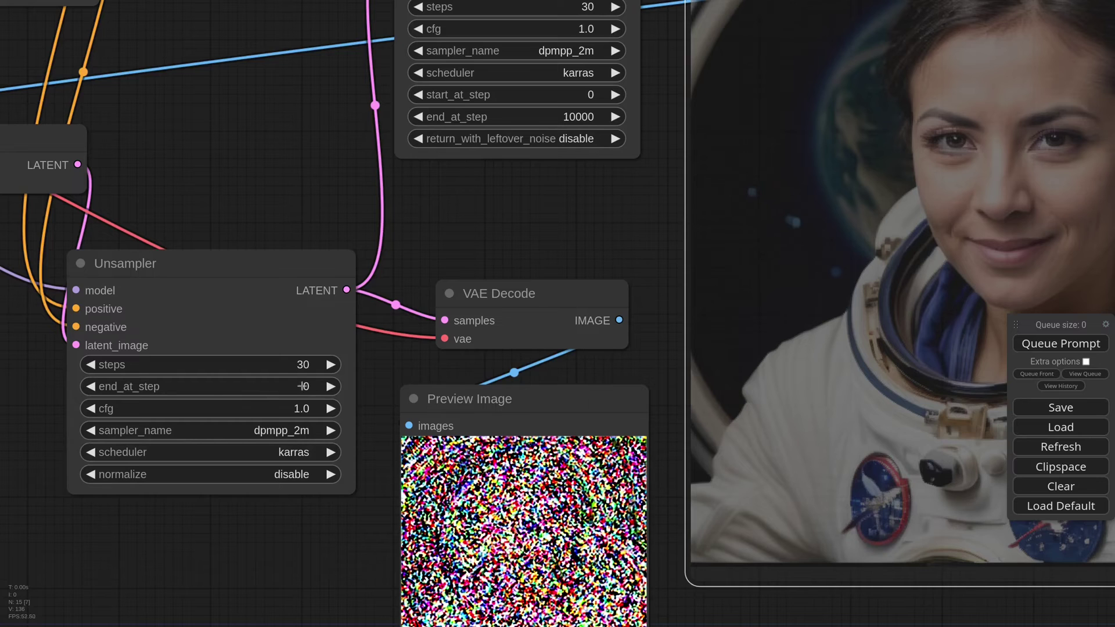
click(304, 387)
text(15)
key(Return)
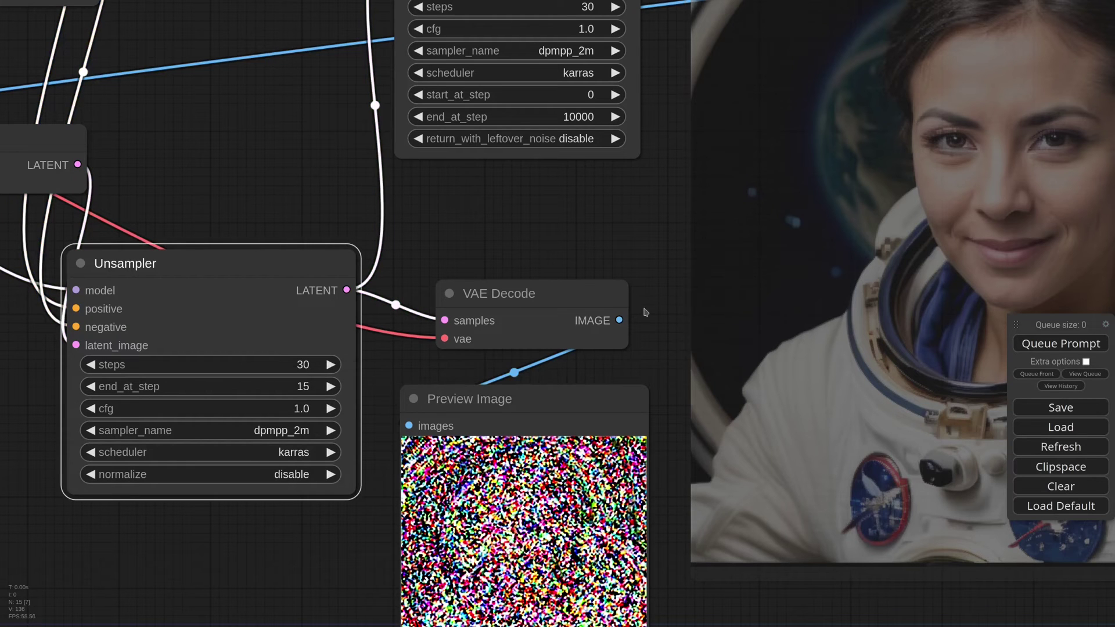
drag(572, 242, 593, 112)
click(1054, 344)
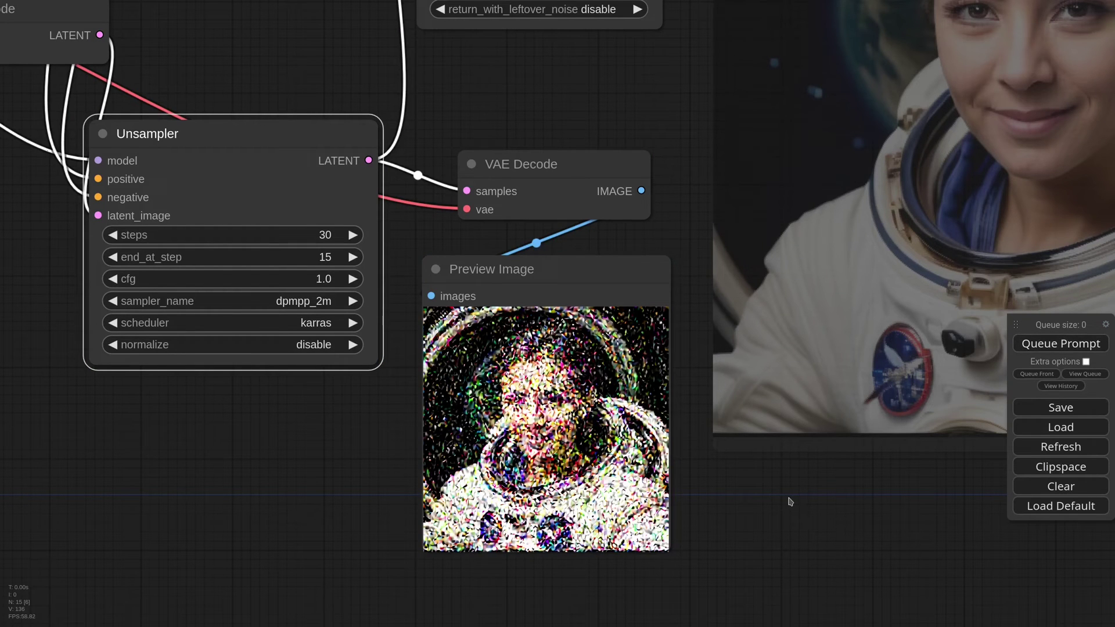
- Convert the Unsampler's end_at_step to an input and drive it with a new primitive node
scroll(427, 208, down, 6)
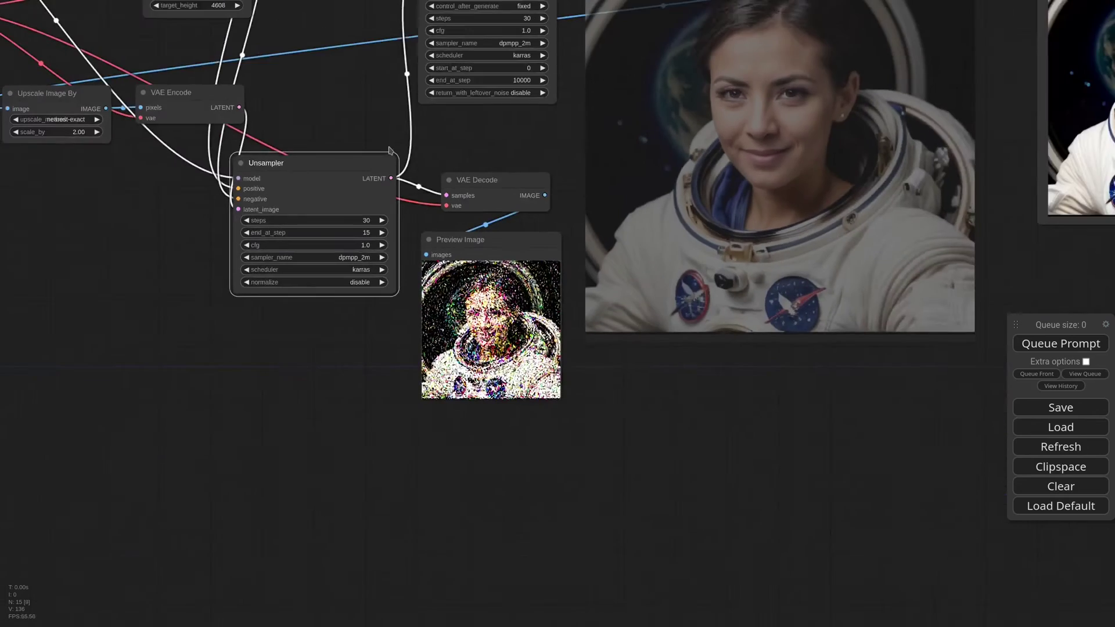
drag(391, 148, 528, 339)
right_click(445, 399)
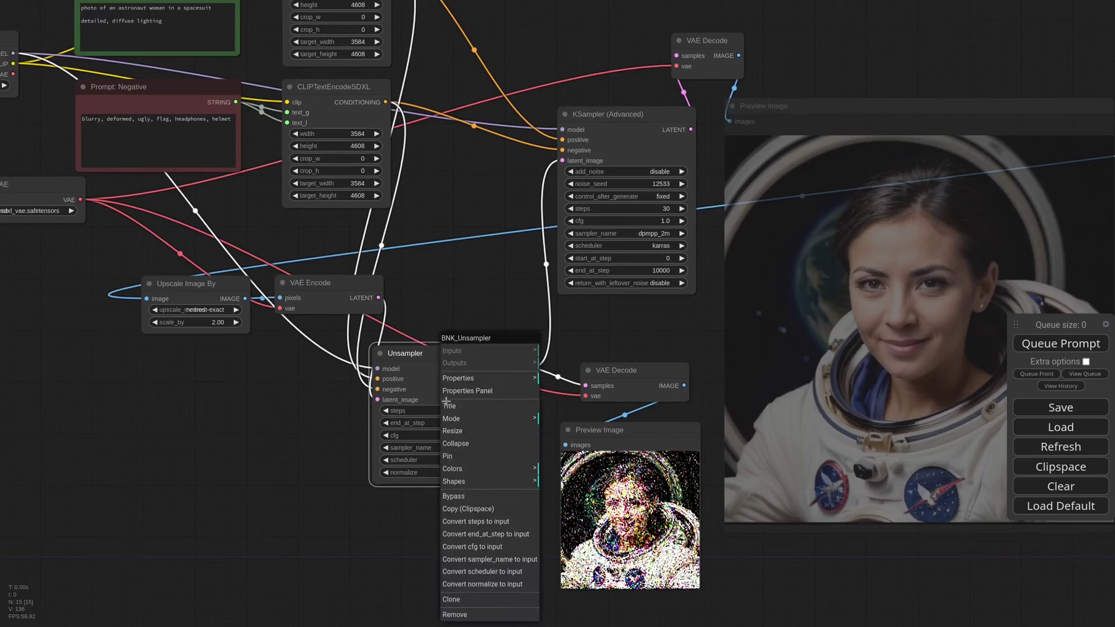
click(502, 533)
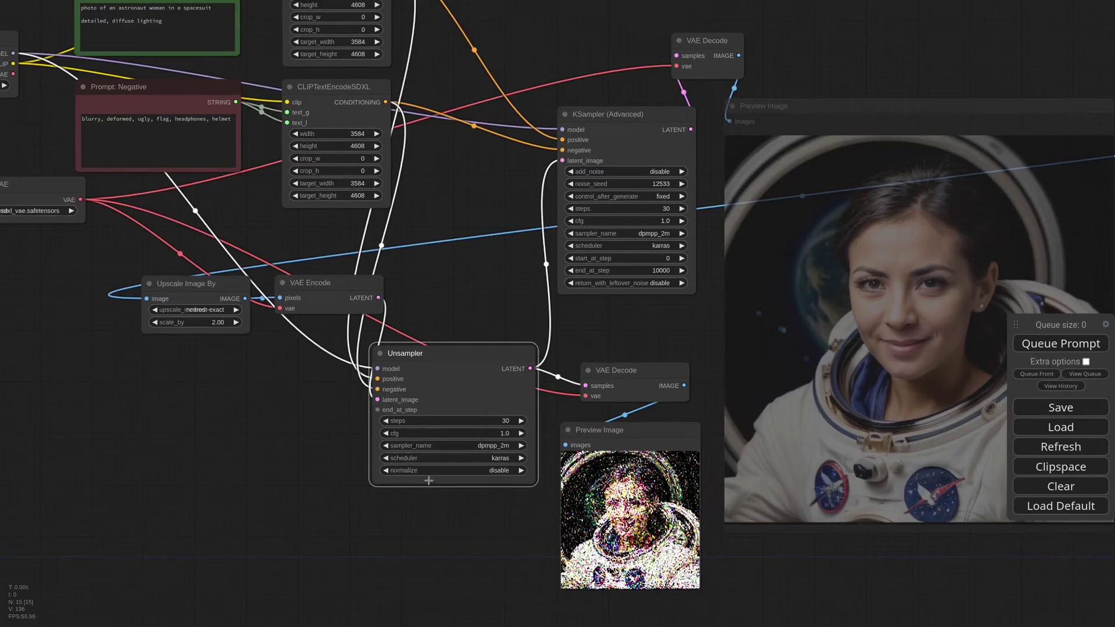
double_click(373, 411)
- Convert the KSampler (Advanced) start_at_step to an input and connect it to the end_at_step primitive, moving that node up slightly
right_click(608, 165)
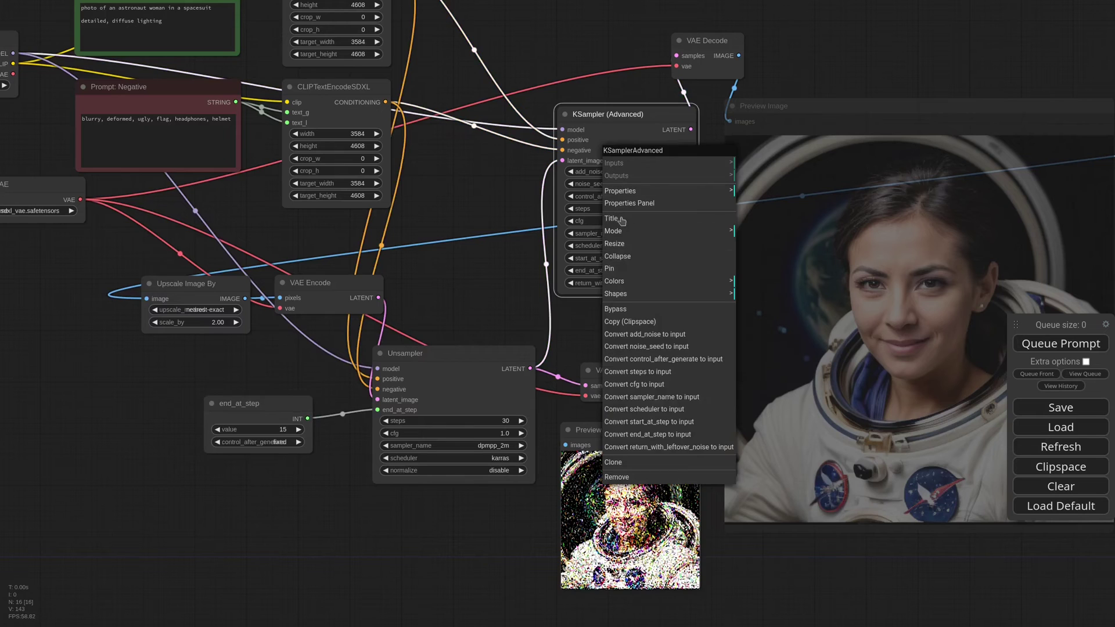
click(703, 422)
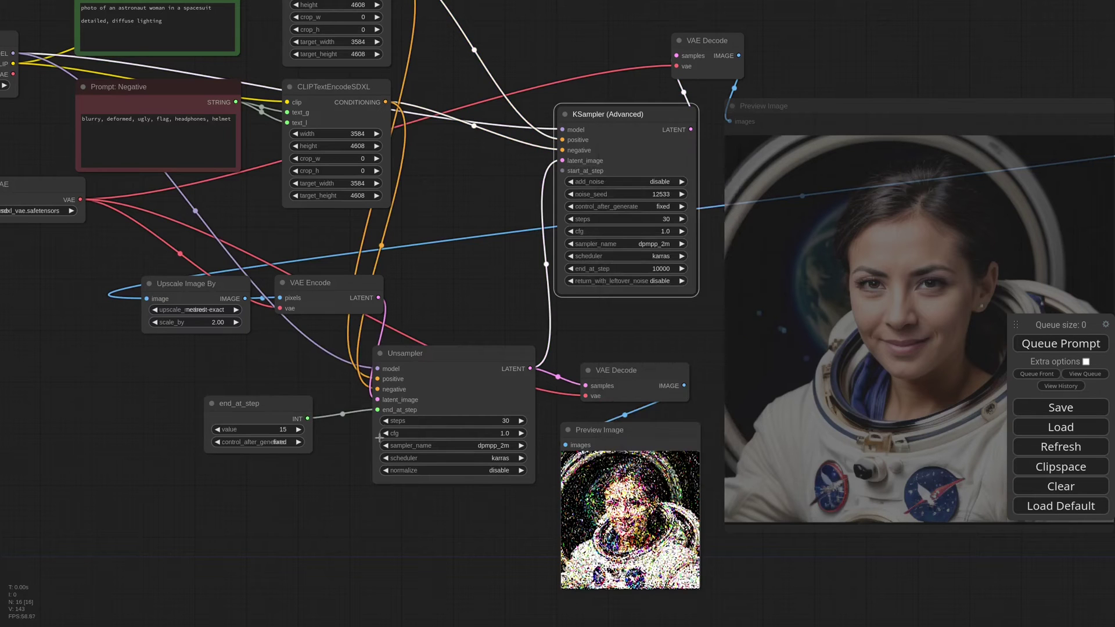
drag(308, 419, 575, 170)
drag(270, 403, 255, 364)
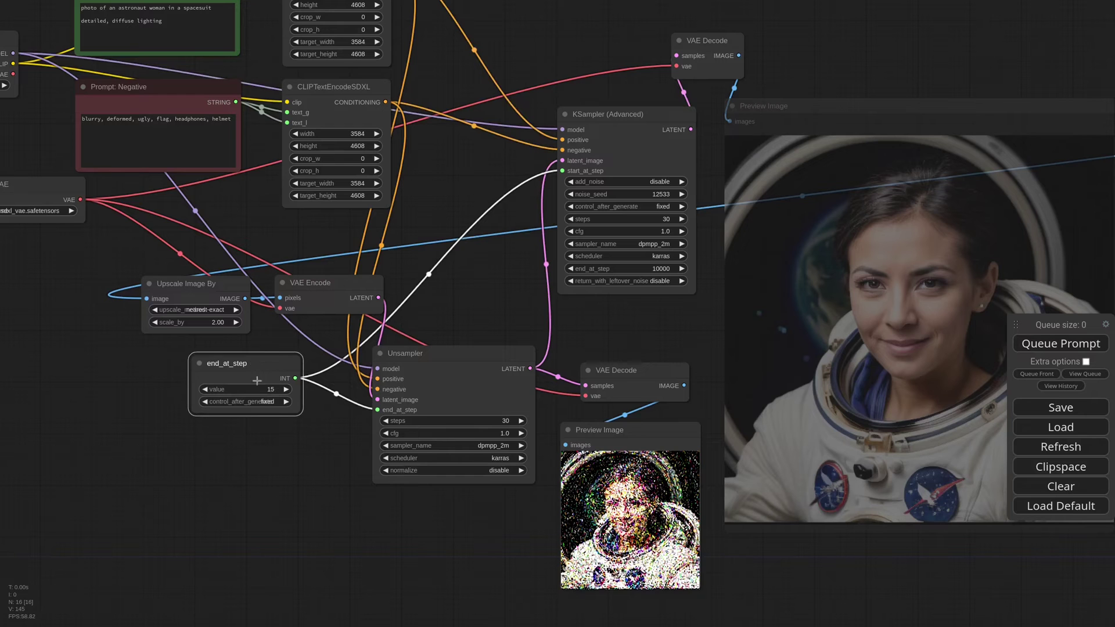
- Unmute the final Preview Image node and queue the prompt with the shared step value
click(774, 311)
key(ctrl+m)
click(1064, 347)
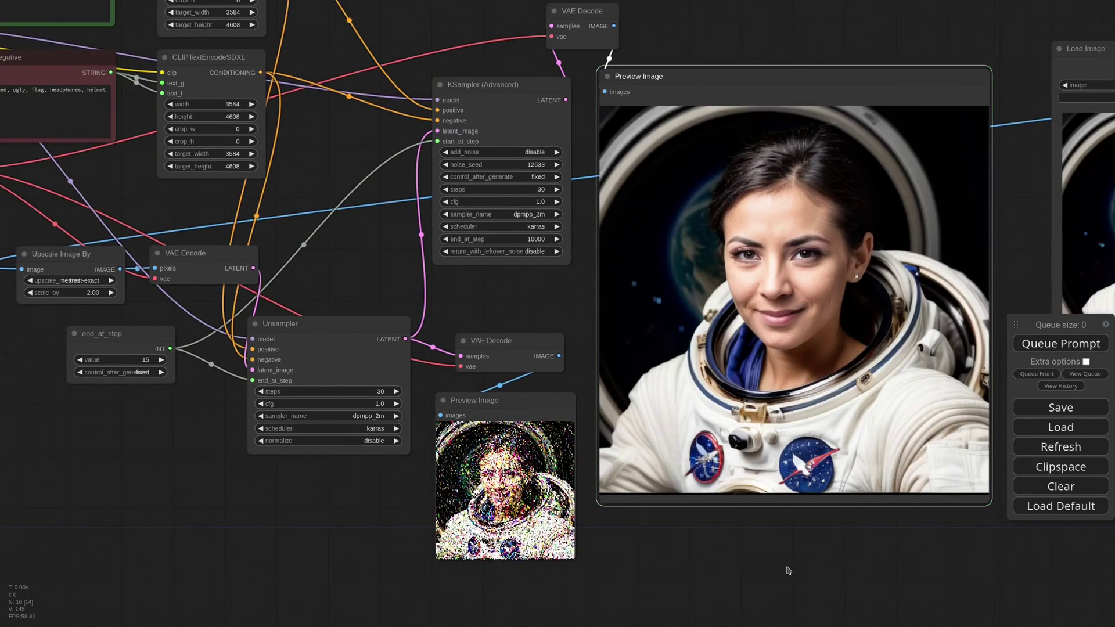
- Set the shared end_at_step primitive's value to 0
scroll(789, 571, down, 2)
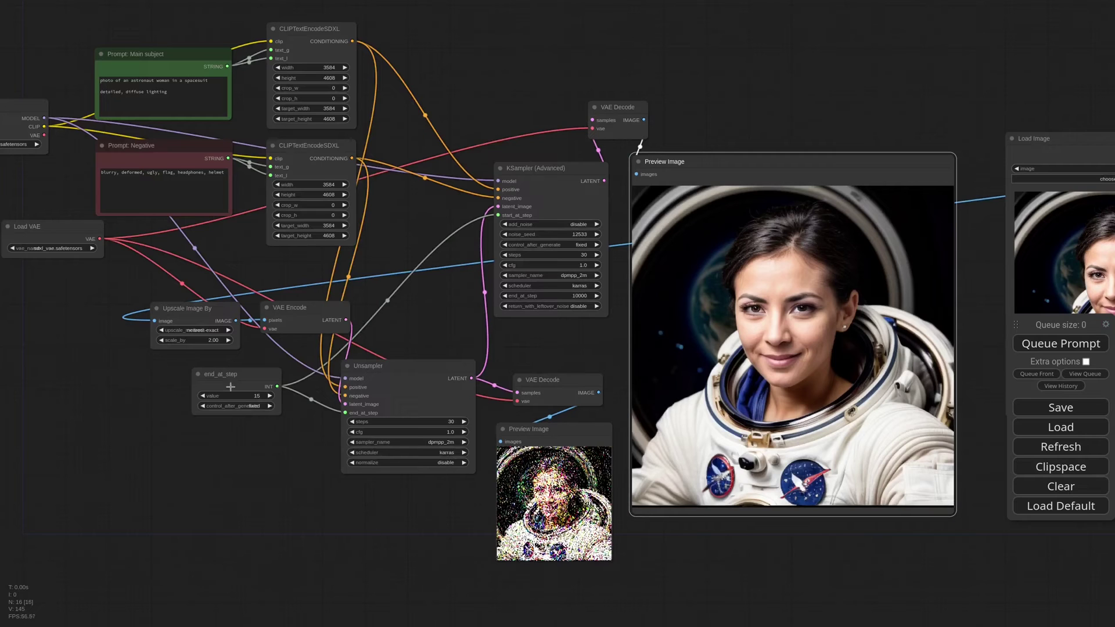
click(235, 395)
double_click(297, 398)
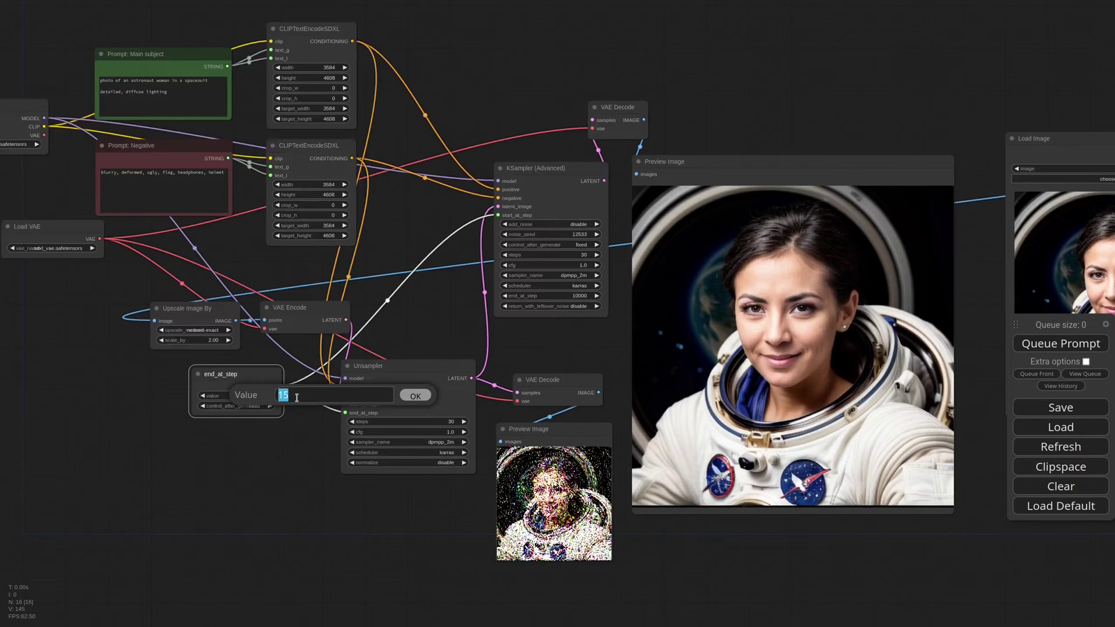
text(0)
key(Return)
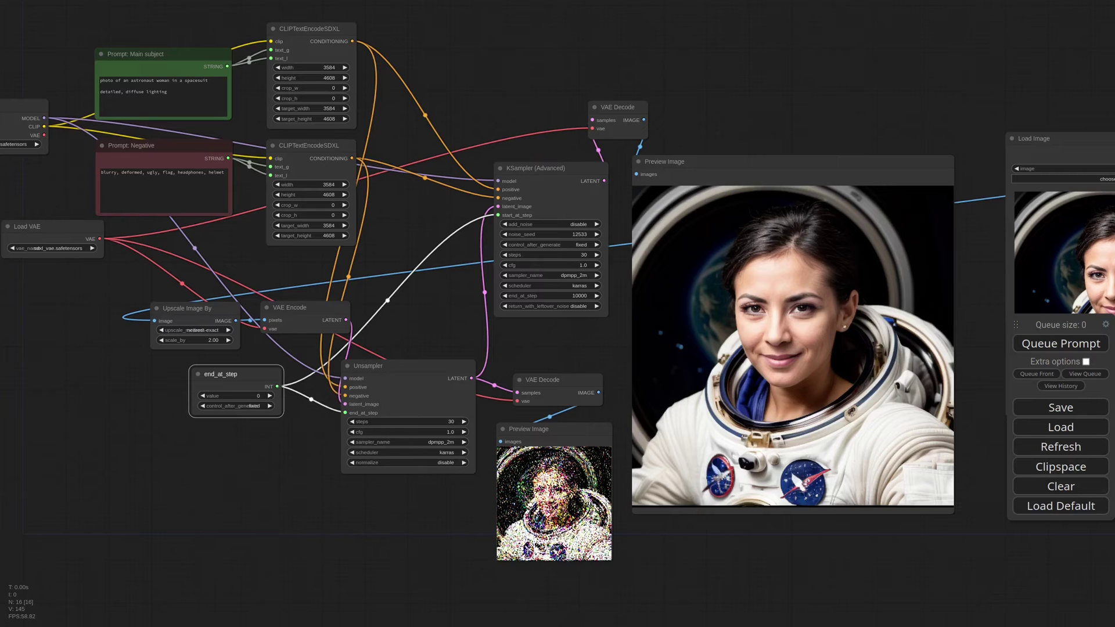
- Insert the word "angry" before "astronaut woman" in the main subject prompt
drag(333, 248, 435, 327)
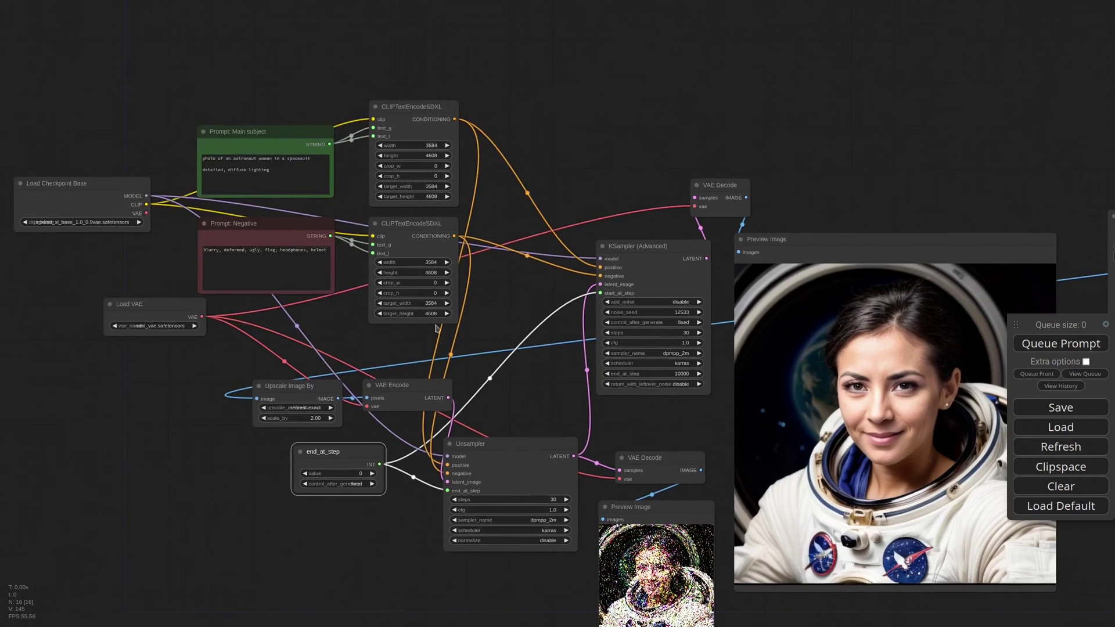
scroll(218, 120, up, 9)
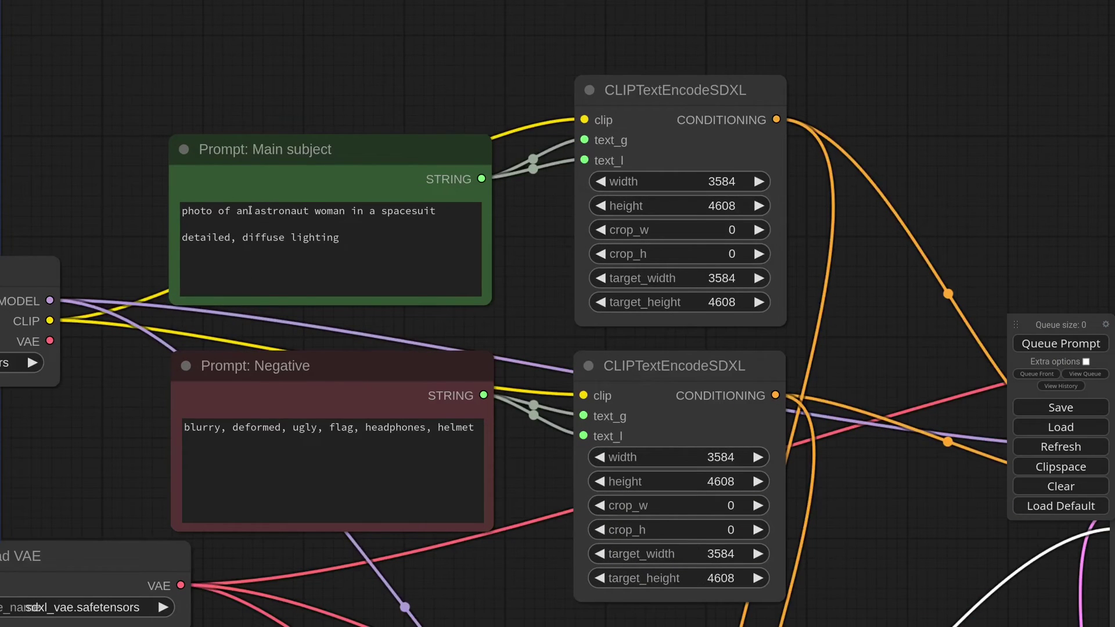
click(250, 210)
text(angry)
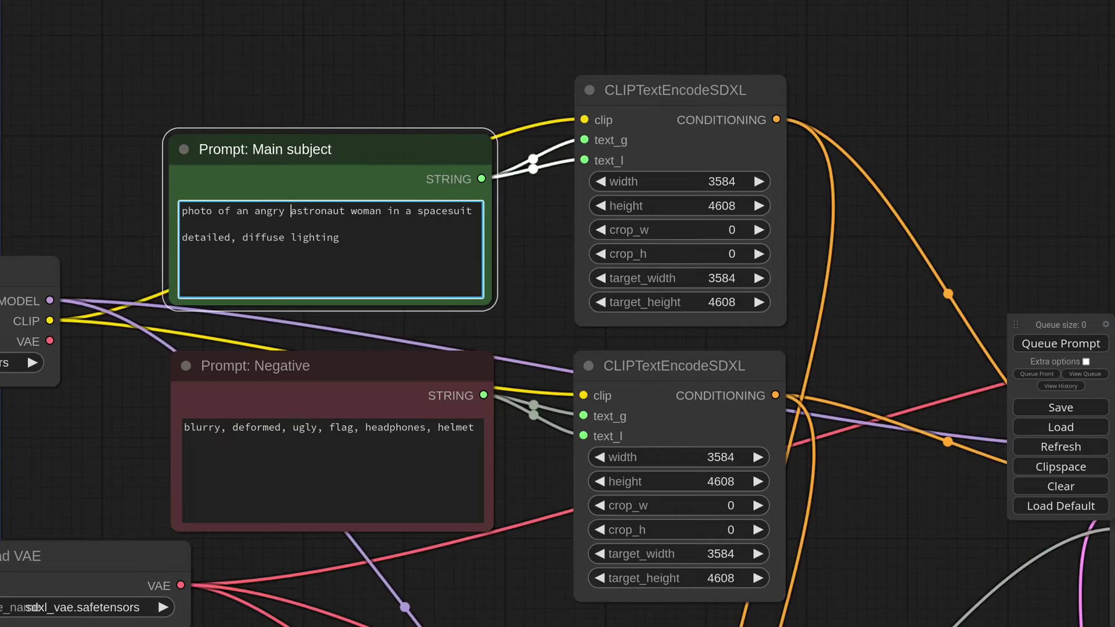
- Set the KSampler (Advanced) cfg to 2 and queue the prompt
scroll(532, 262, down, 7)
drag(746, 431, 383, 249)
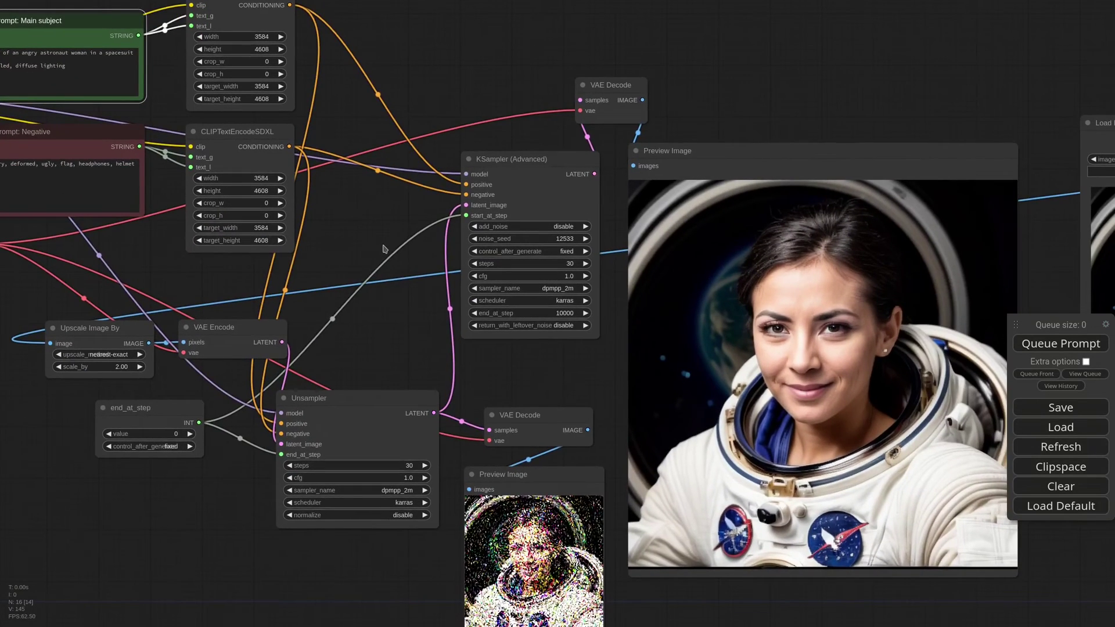
scroll(595, 260, up, 4)
click(542, 275)
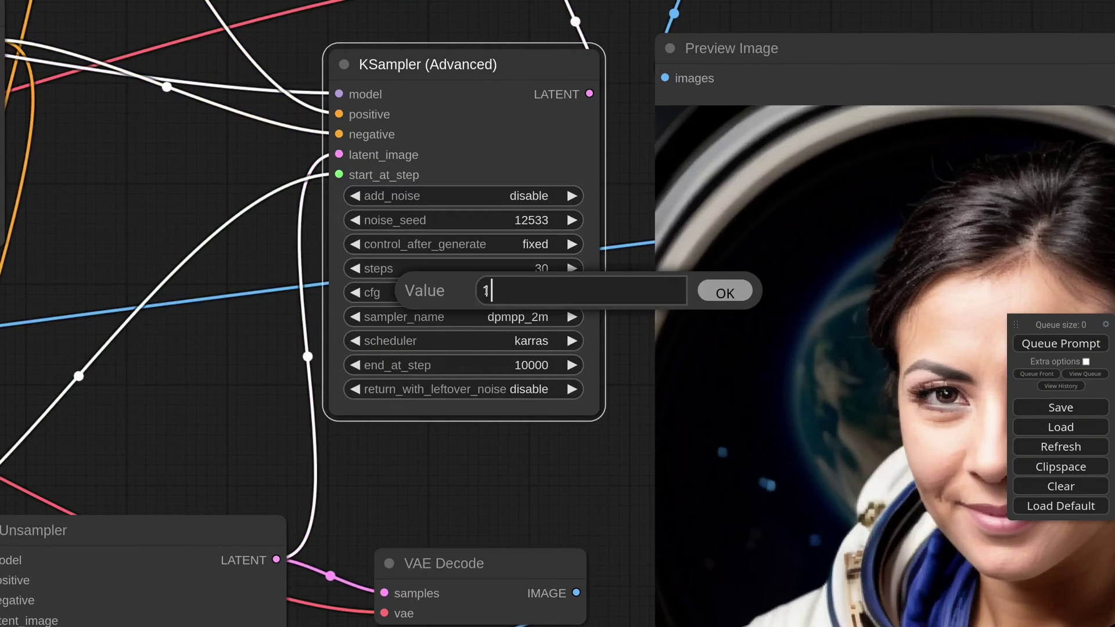
key(BackSpace)
text(2)
key(Return)
scroll(674, 365, down, 6)
drag(620, 402, 327, 273)
click(1061, 344)
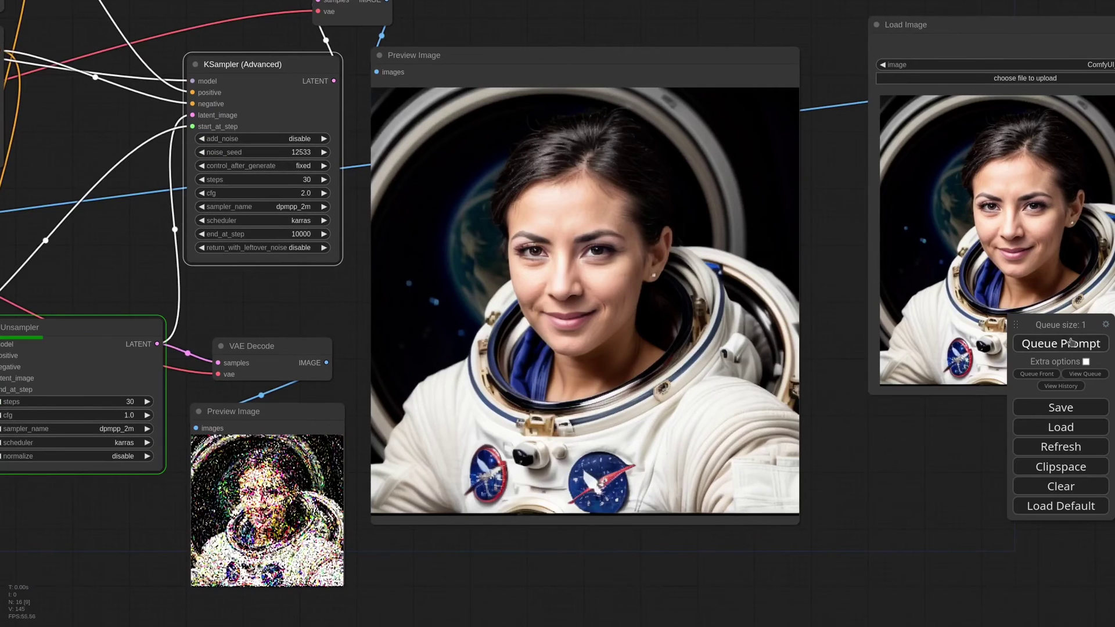
drag(925, 454, 830, 468)
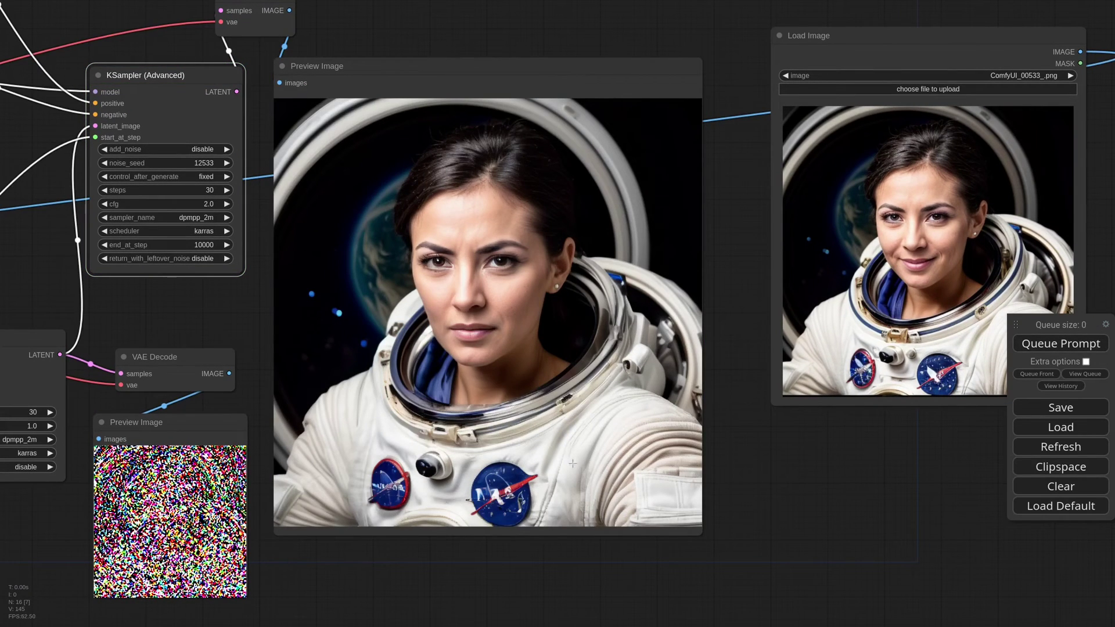
- In the main subject prompt, replace "photo" with "anime illustration" and remove the word "angry"
drag(7, 302, 626, 469)
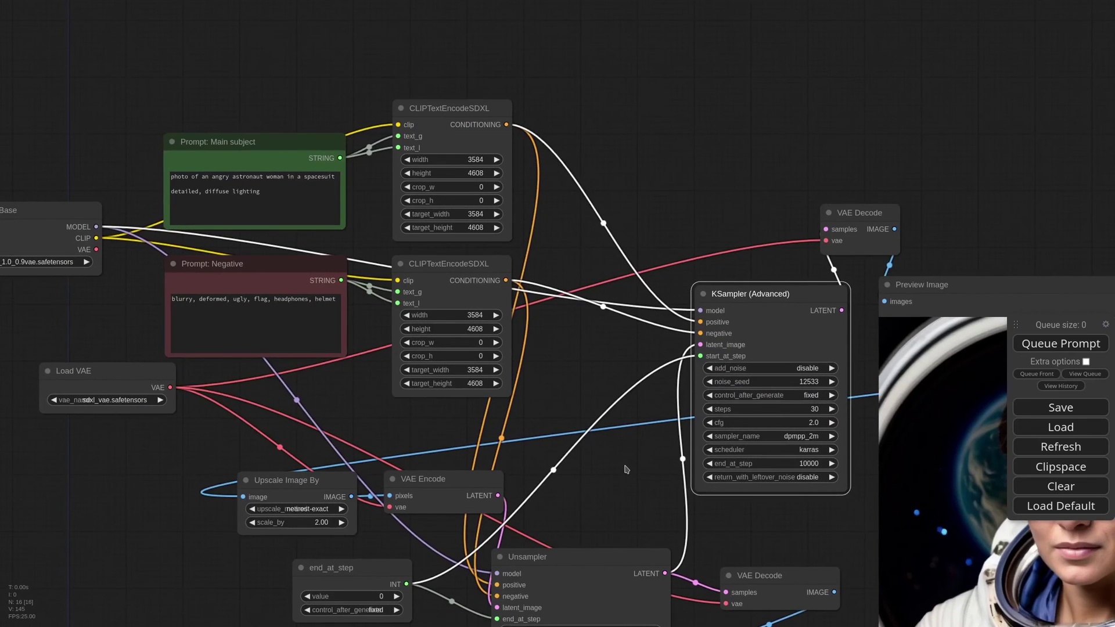
scroll(174, 116, up, 4)
click(191, 219)
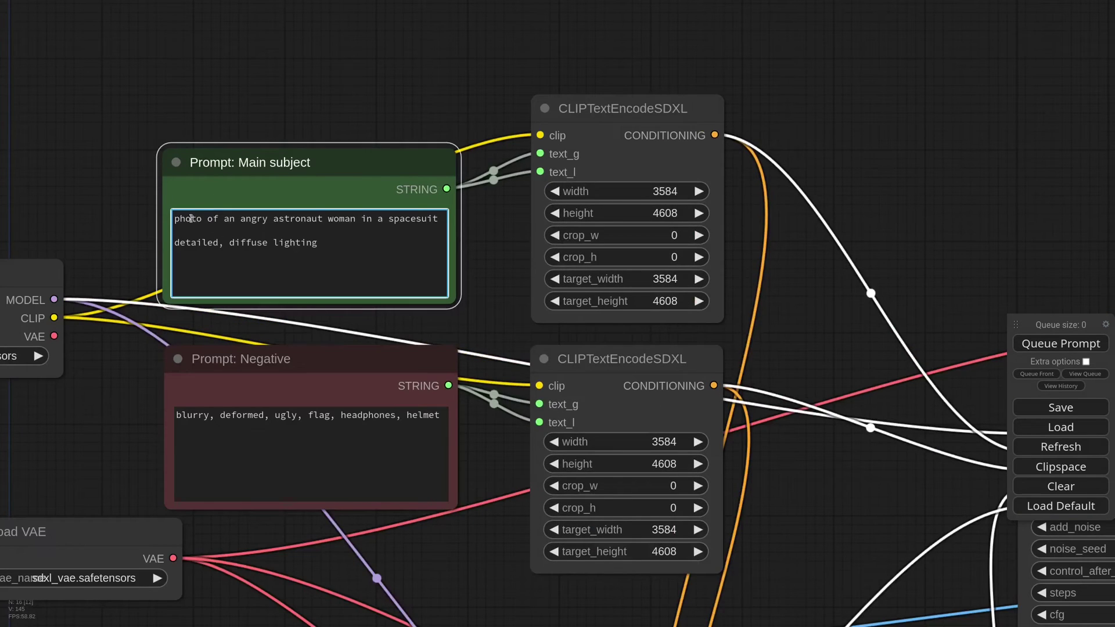
double_click(191, 218)
text(anime illustrati)
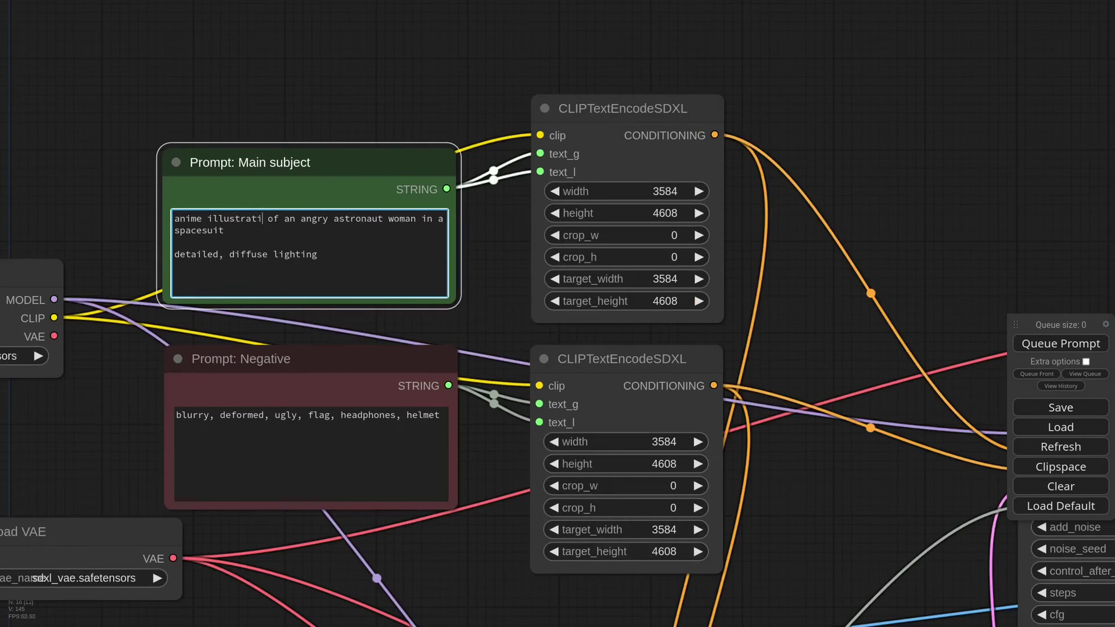
text(on)
key(ctrl+shift+Right)
key(BackSpace)
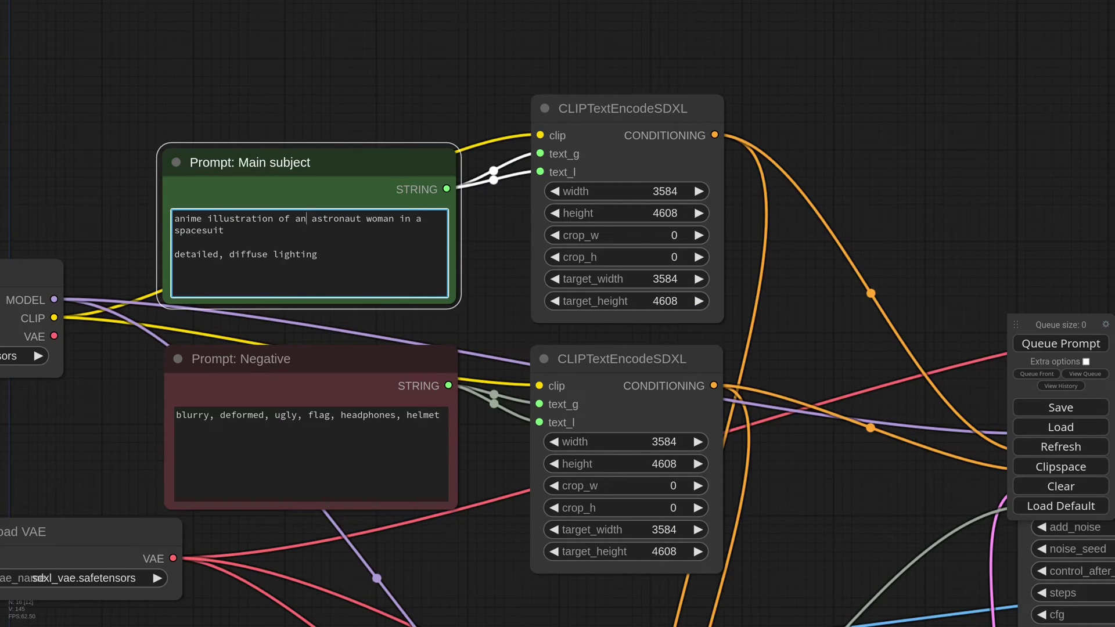
- Set the KSampler (Advanced) cfg to 6 and generate the anime version
drag(784, 376, 238, 123)
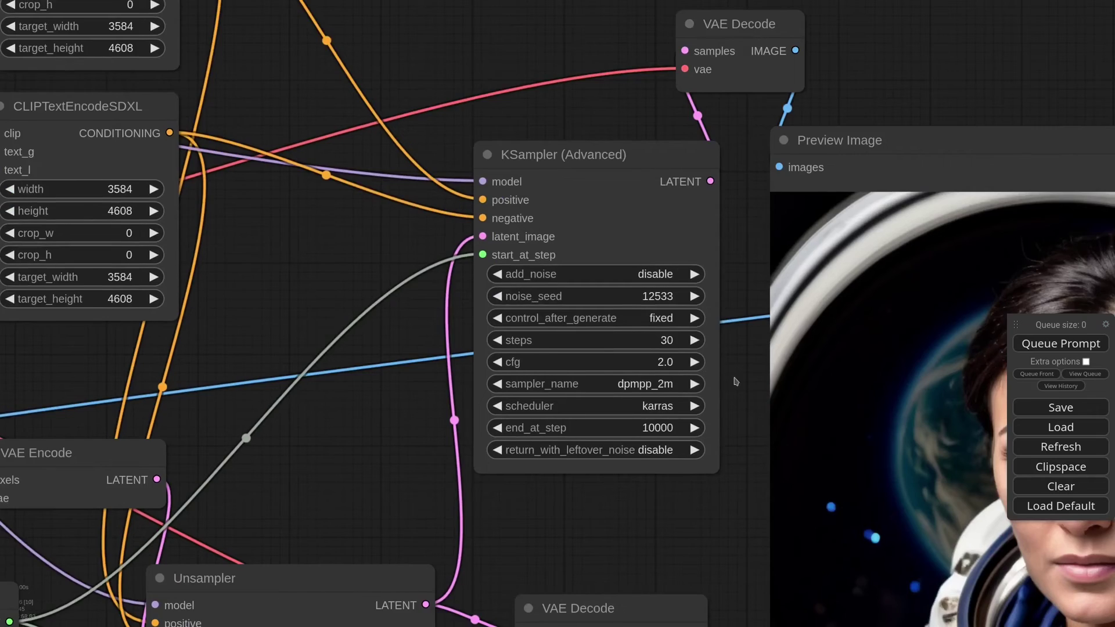
drag(737, 381, 674, 355)
click(597, 329)
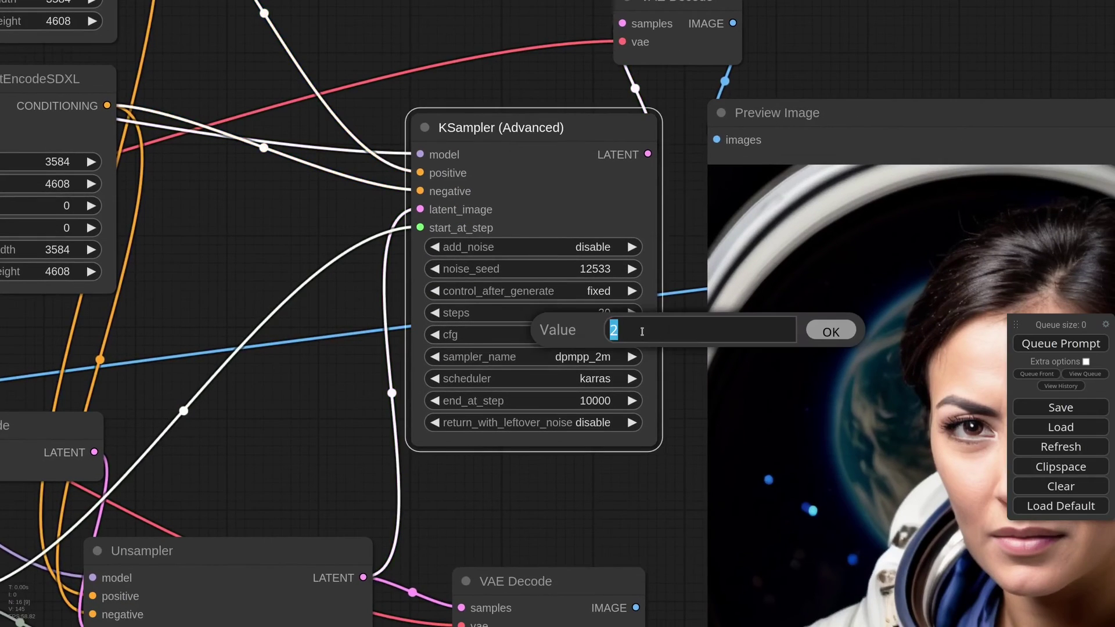
text(6)
key(Return)
scroll(379, 257, down, 5)
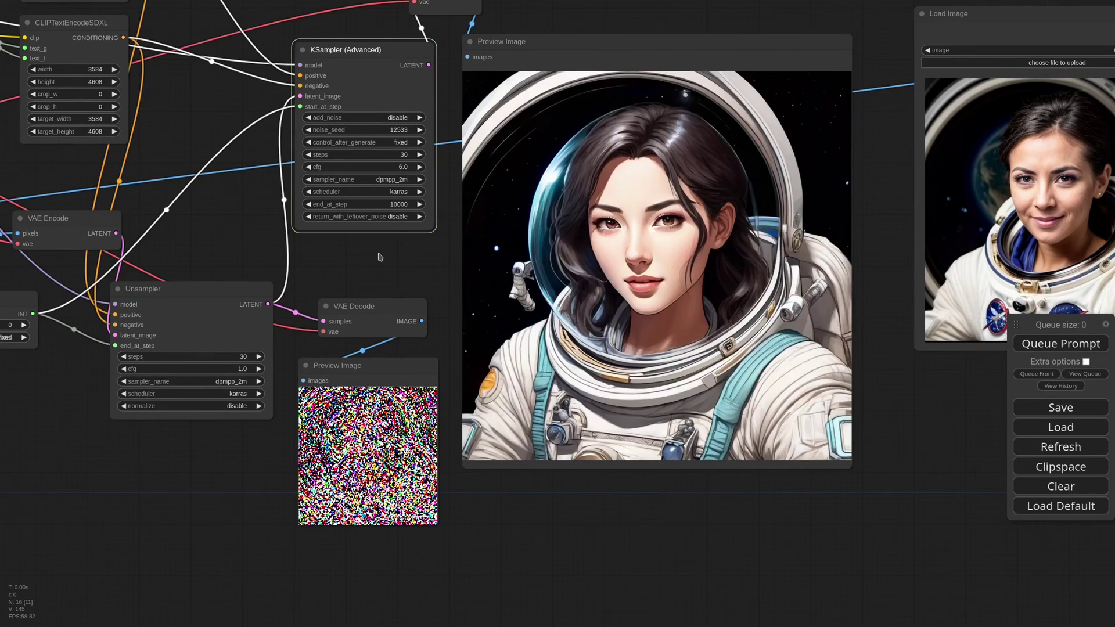
- Set the shared end_at_step primitive's value to 5
drag(379, 256, 462, 280)
drag(70, 322, 93, 319)
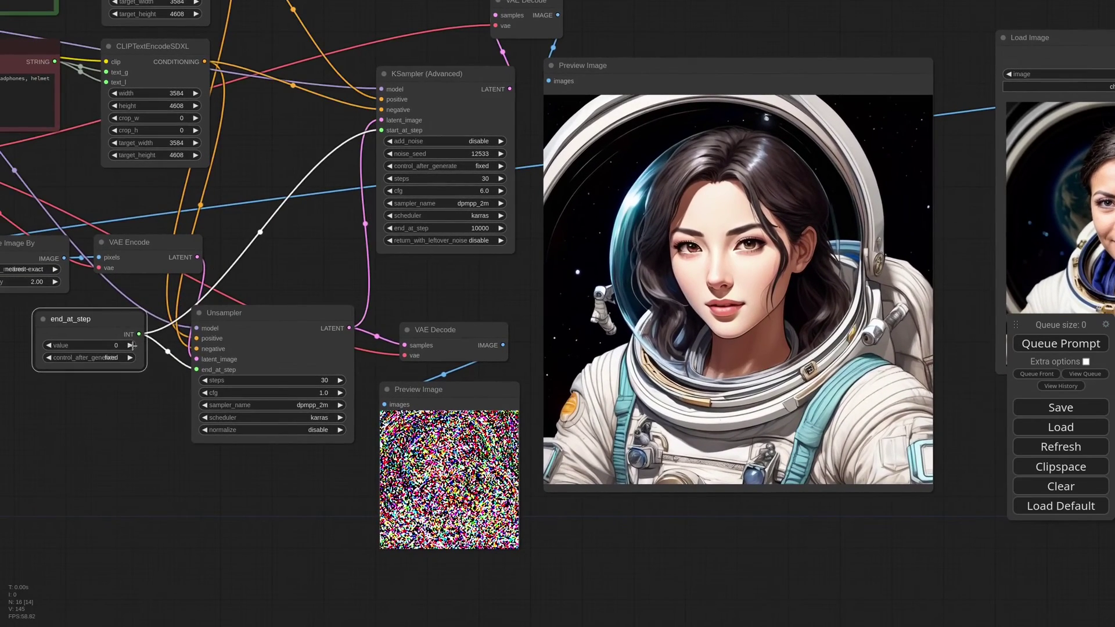
drag(448, 290, 371, 322)
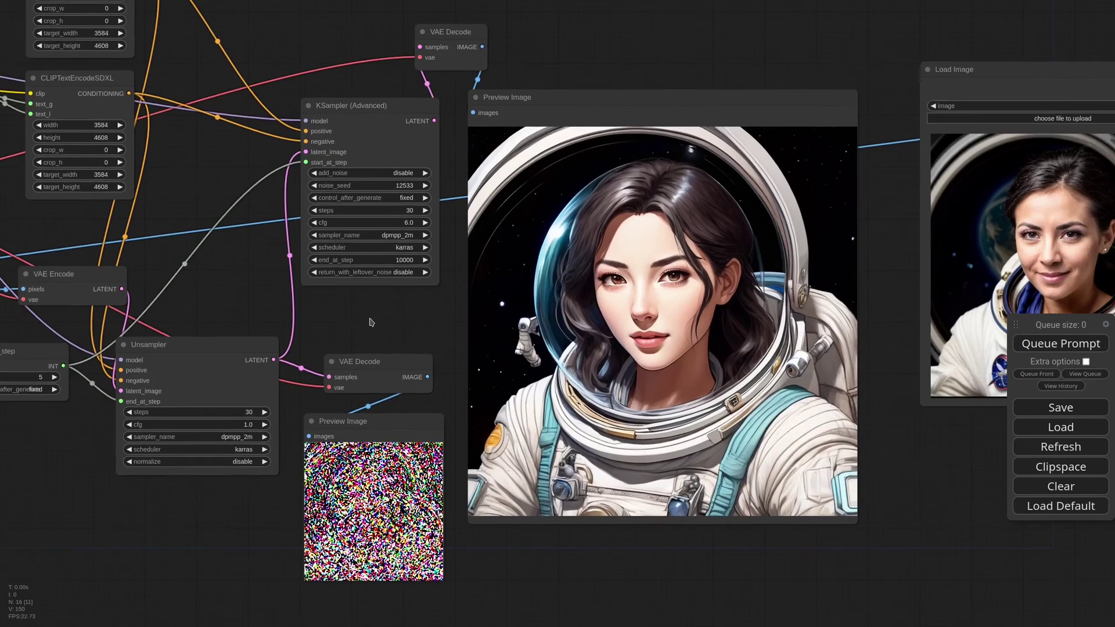
- Set the KSampler (Advanced) cfg to 5 and queue the prompt
click(408, 223)
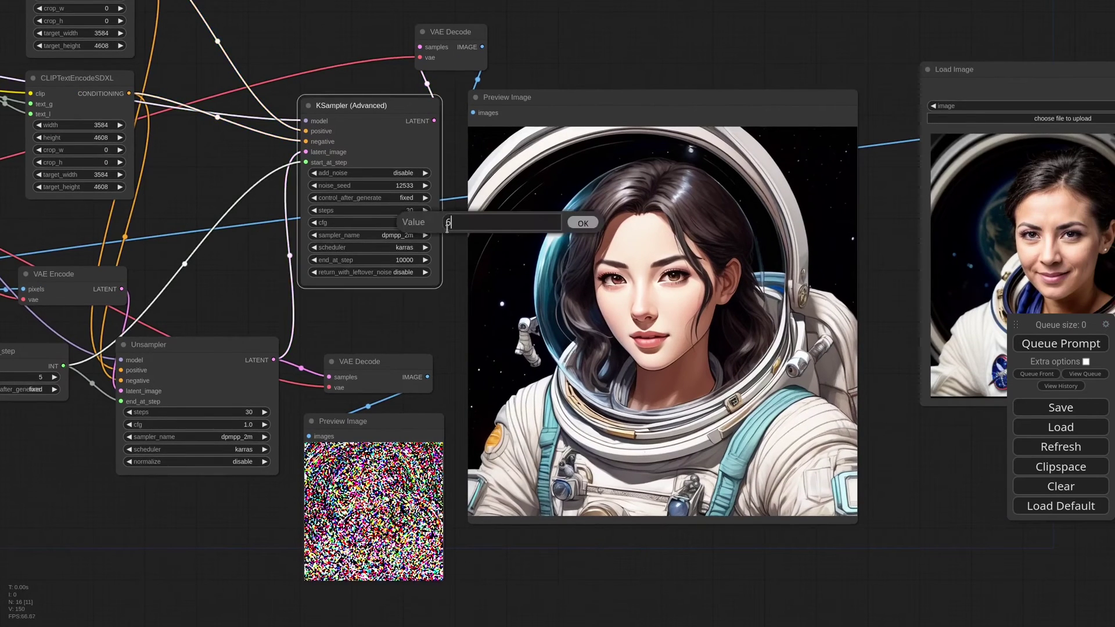
text(5)
key(Return)
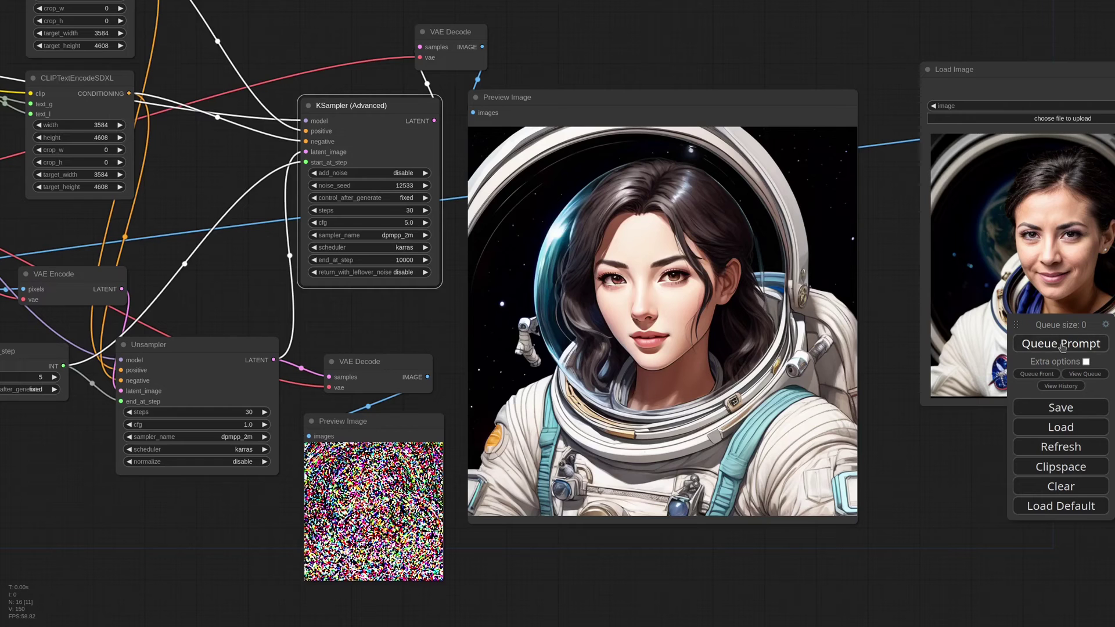
click(1060, 343)
drag(939, 463, 773, 454)
- Change the KSampler's noise_seed to 12534 and queue the prompt again
scroll(821, 455, down, 1)
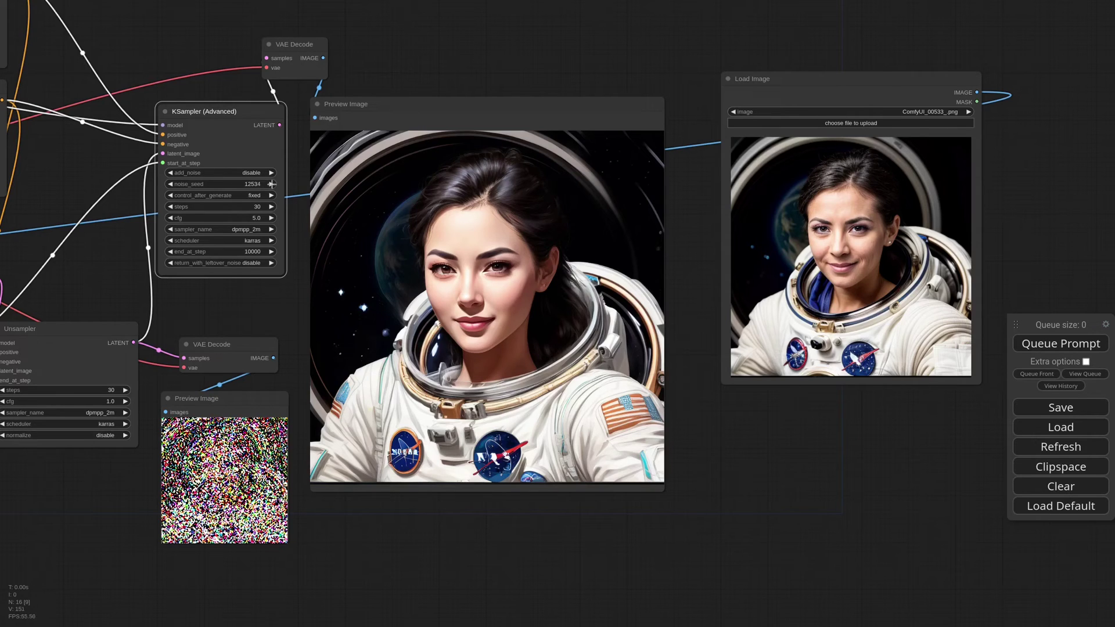
click(1052, 344)
scroll(192, 226, up, 6)
scroll(191, 225, up, 1)
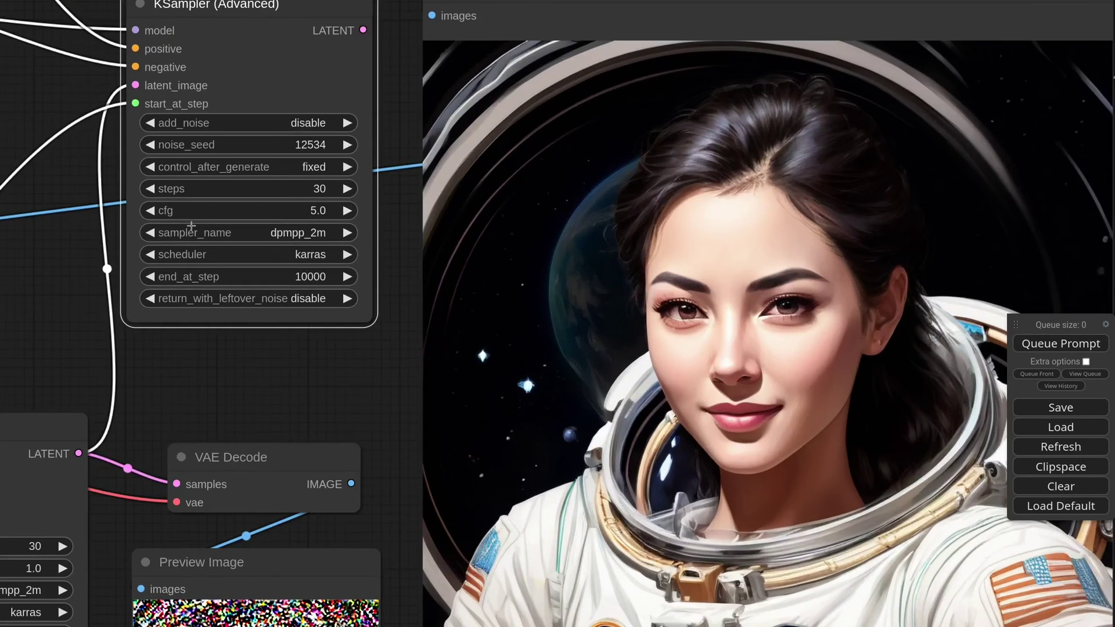
- Switch the KSampler's sampler to dpmpp_2m_sde_gpu and its scheduler to exponential
click(310, 233)
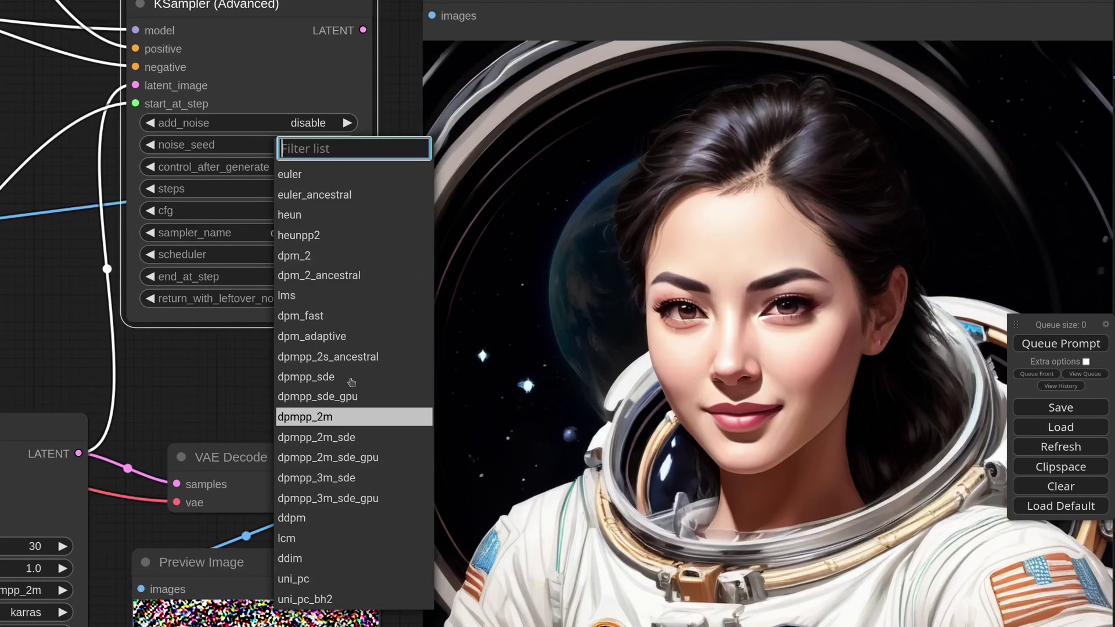
click(382, 460)
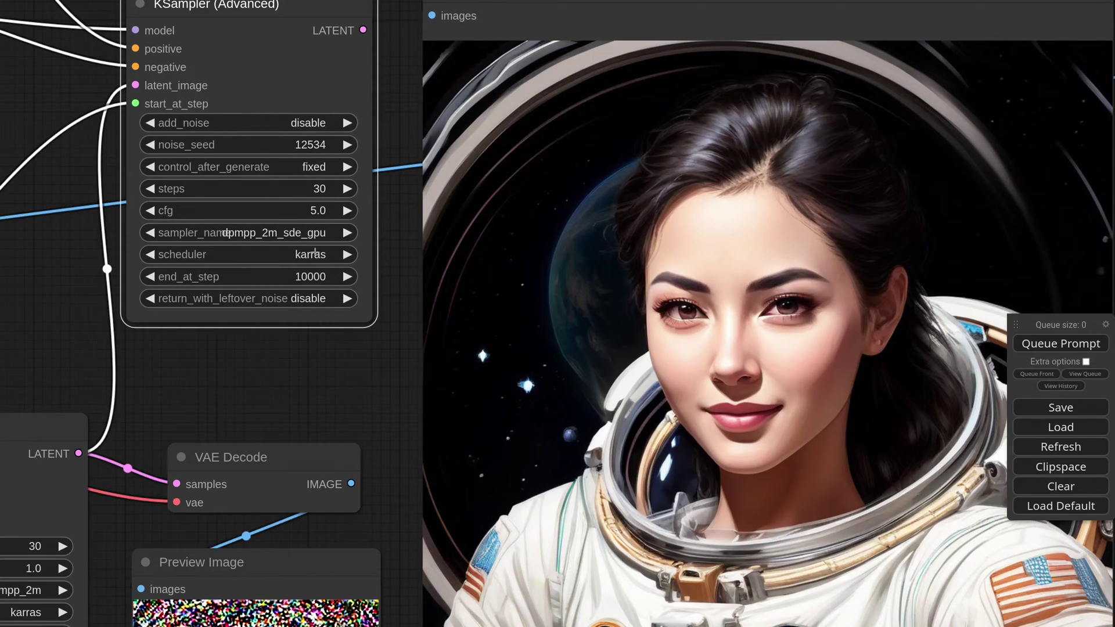
click(315, 253)
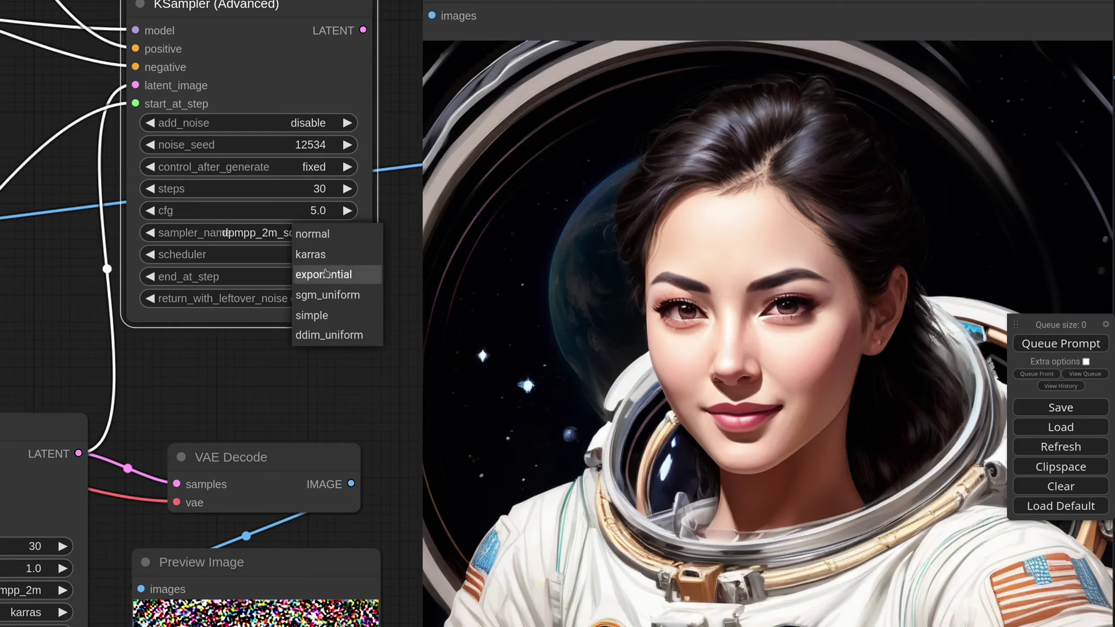
click(326, 274)
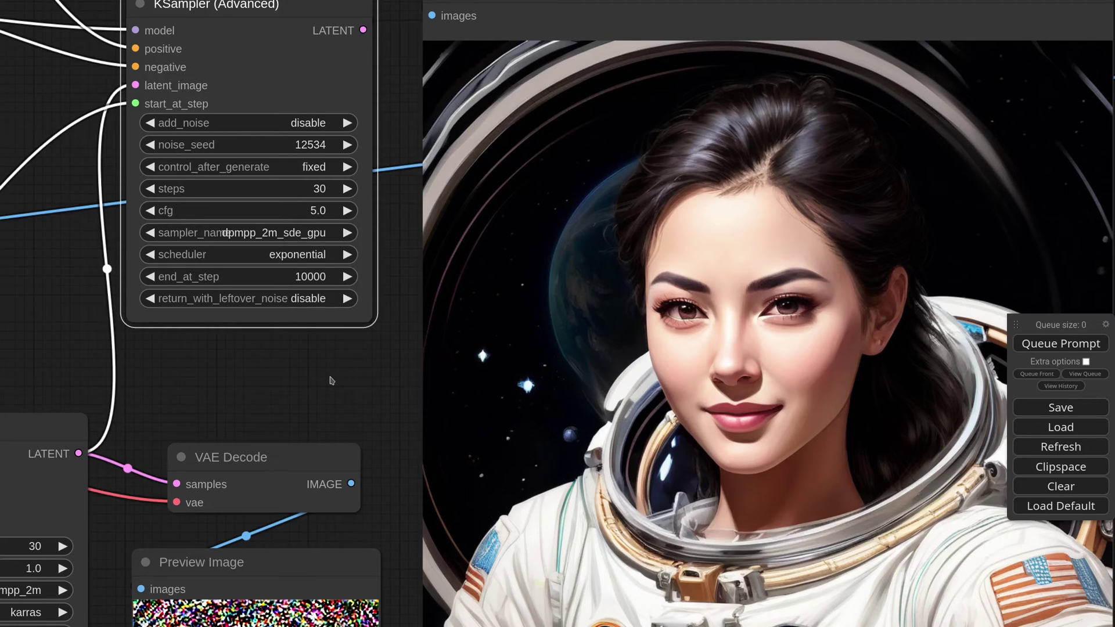
- Add a Repeat Latent Batch node near the KSampler and set its amount to 4
scroll(331, 381, down, 10)
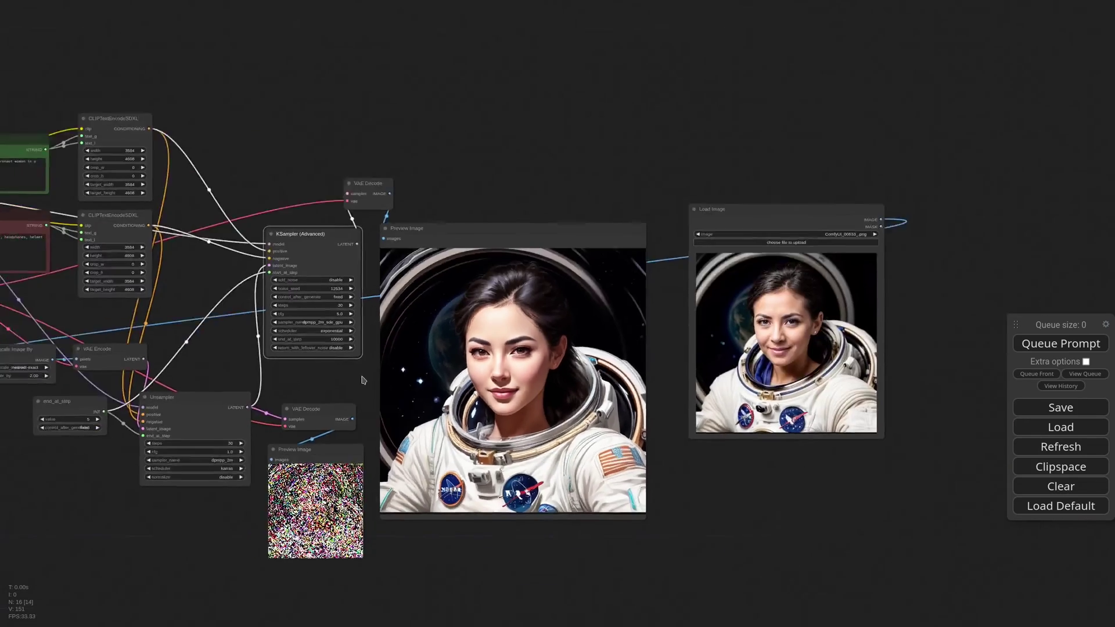
double_click(295, 342)
text(repe)
key(Return)
scroll(413, 388, up, 7)
click(408, 336)
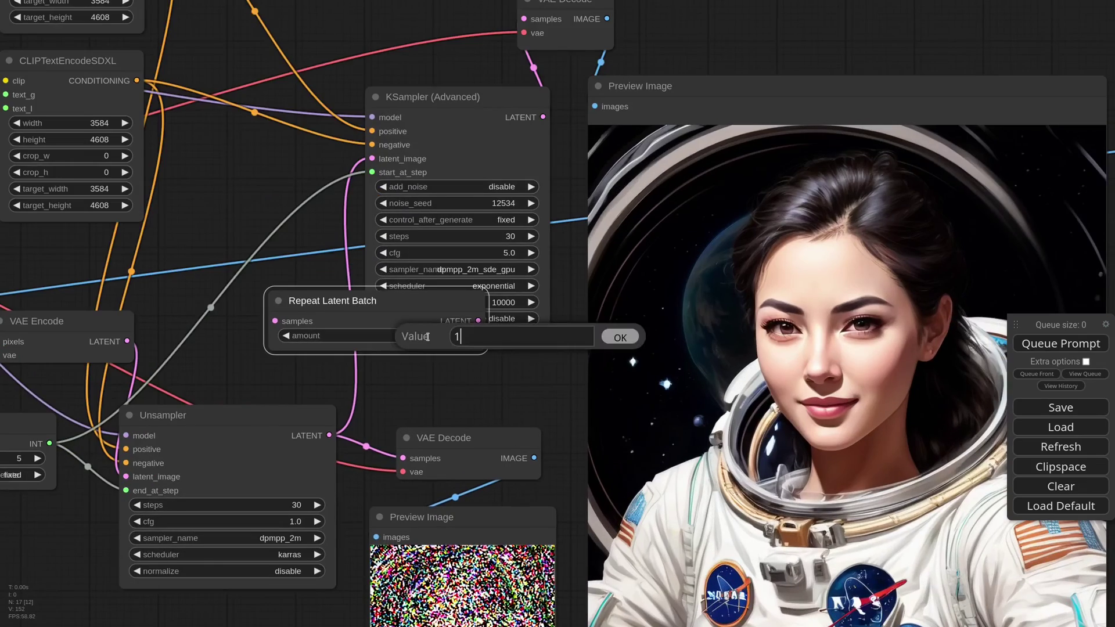
text(4)
key(Return)
- Narrow the Repeat Latent Batch node and route the Unsampler's latent through it into the KSampler's latent_image input
drag(485, 349, 410, 350)
drag(335, 313, 275, 325)
drag(372, 158, 336, 200)
drag(345, 333, 390, 159)
drag(329, 435, 215, 332)
drag(272, 313, 246, 324)
- Queue the prompt and show all images of the batch together in the final preview
scroll(262, 226, down, 7)
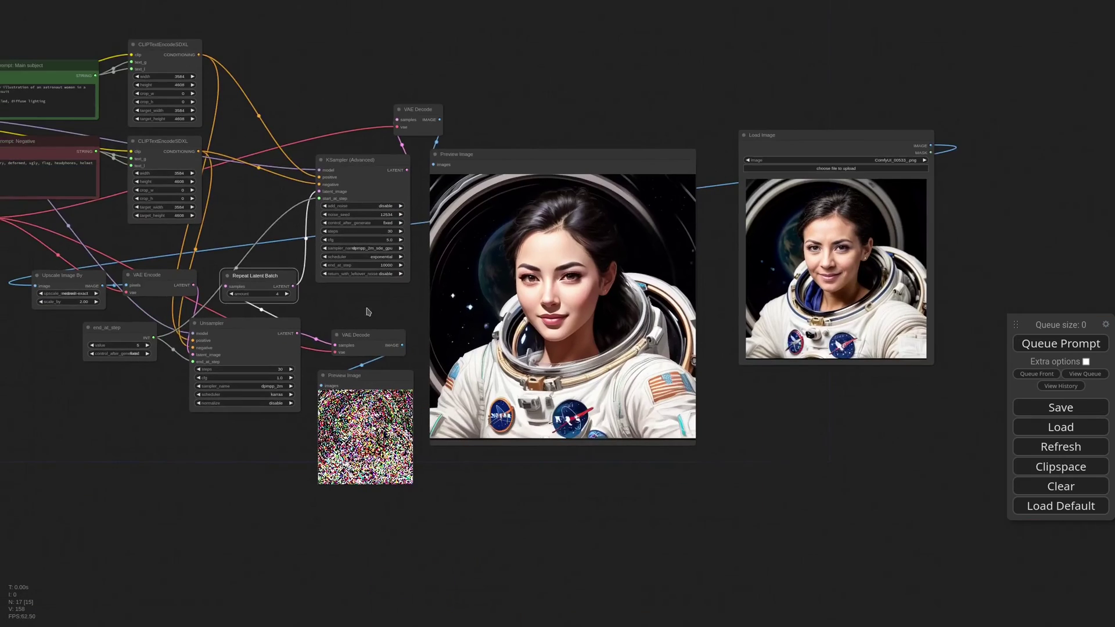
click(1049, 349)
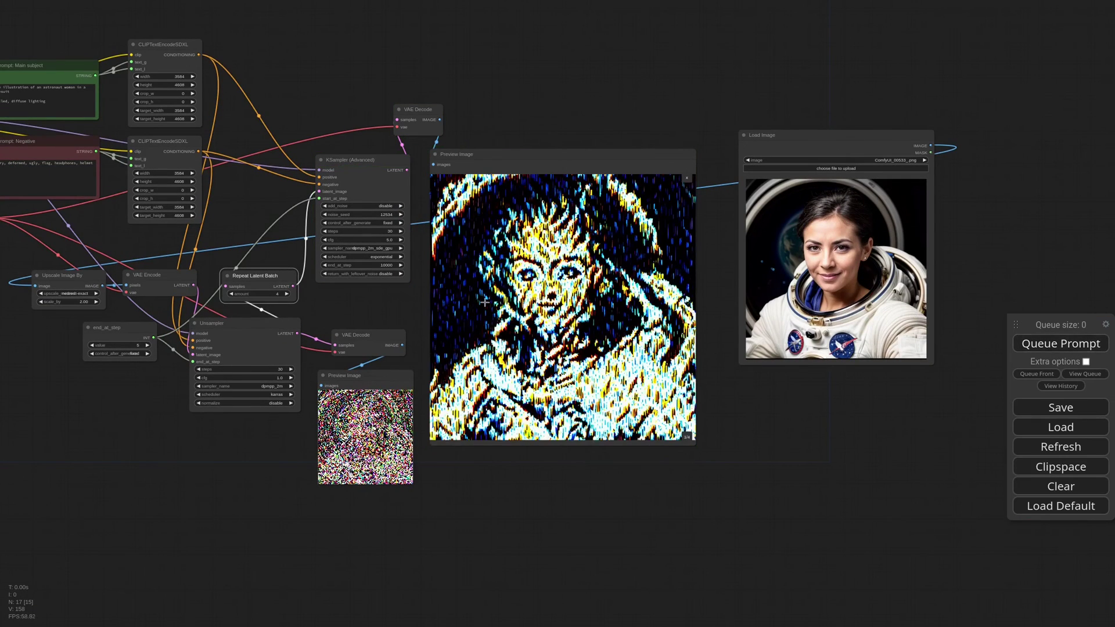
click(687, 178)
- Set the KSampler's scheduler back to karras and queue the batch again
click(386, 258)
click(398, 272)
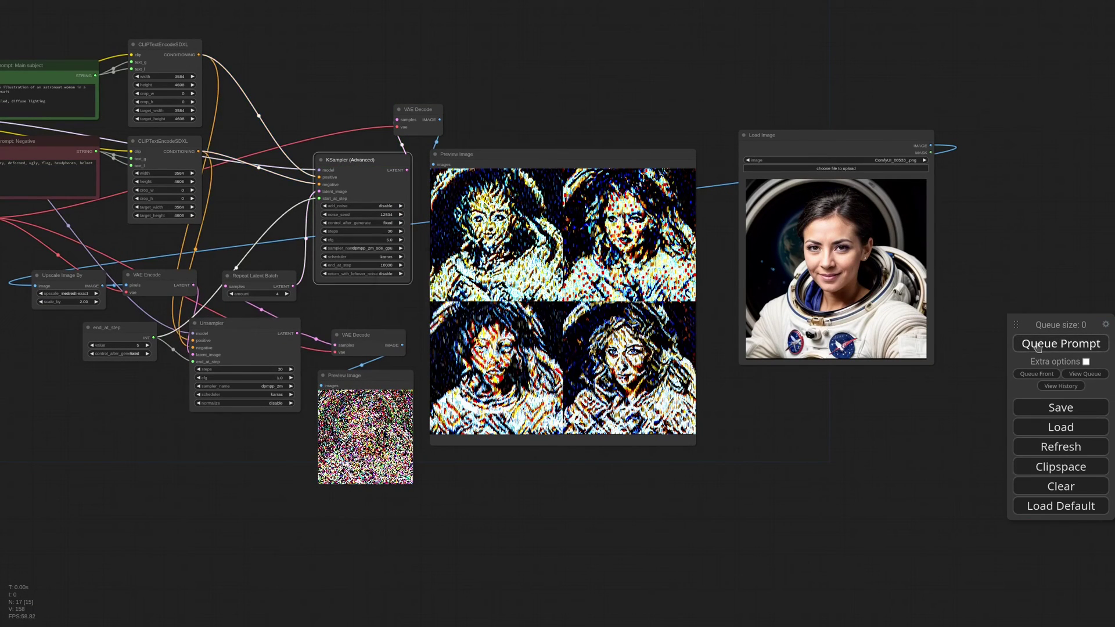
click(1037, 346)
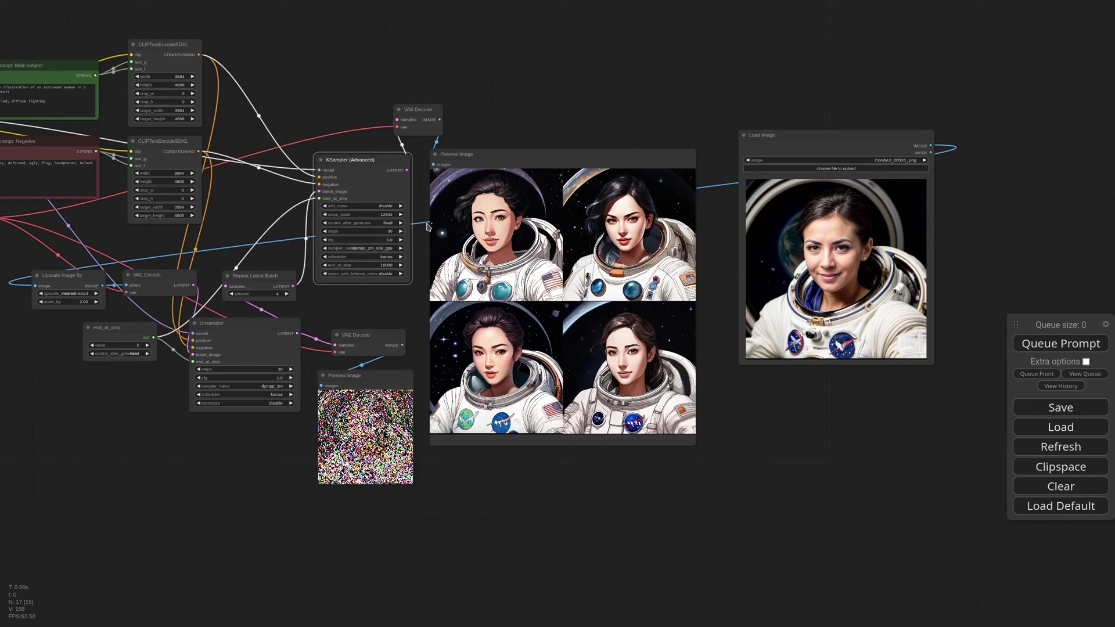
click(1060, 344)
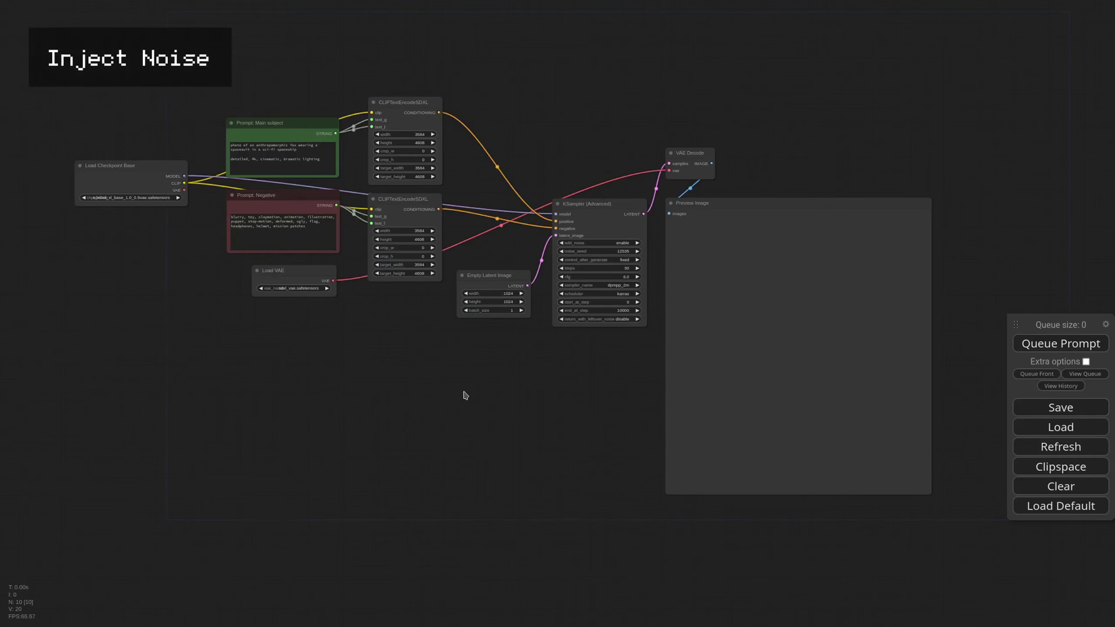
drag(422, 380, 448, 377)
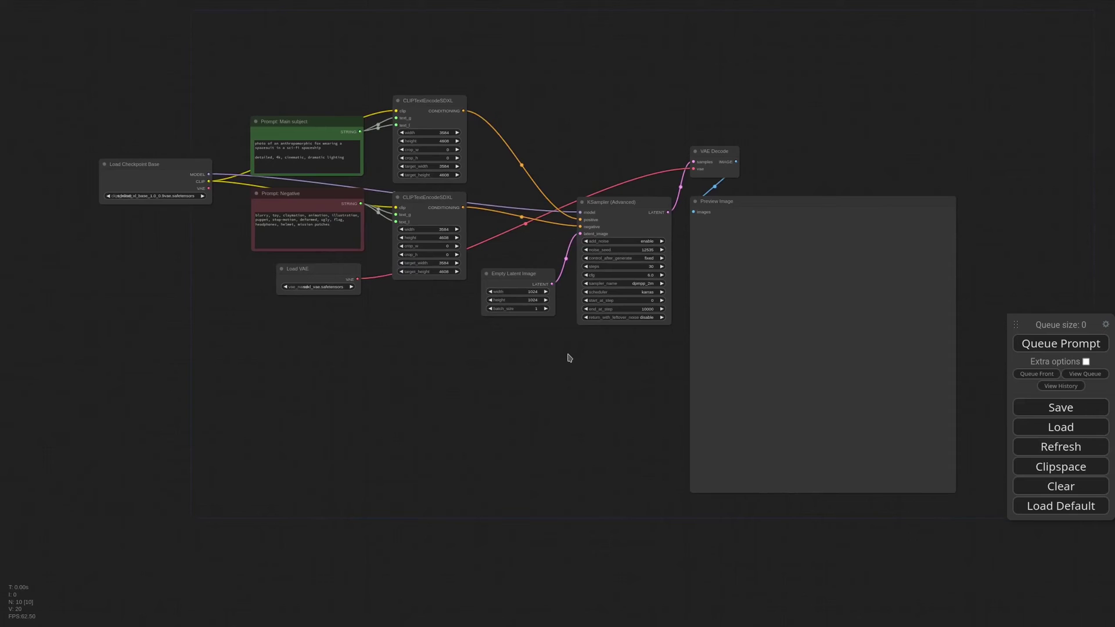
- Add a Noisy Latent Image node below the existing nodes and place a duplicate of it directly underneath
scroll(568, 357, up, 5)
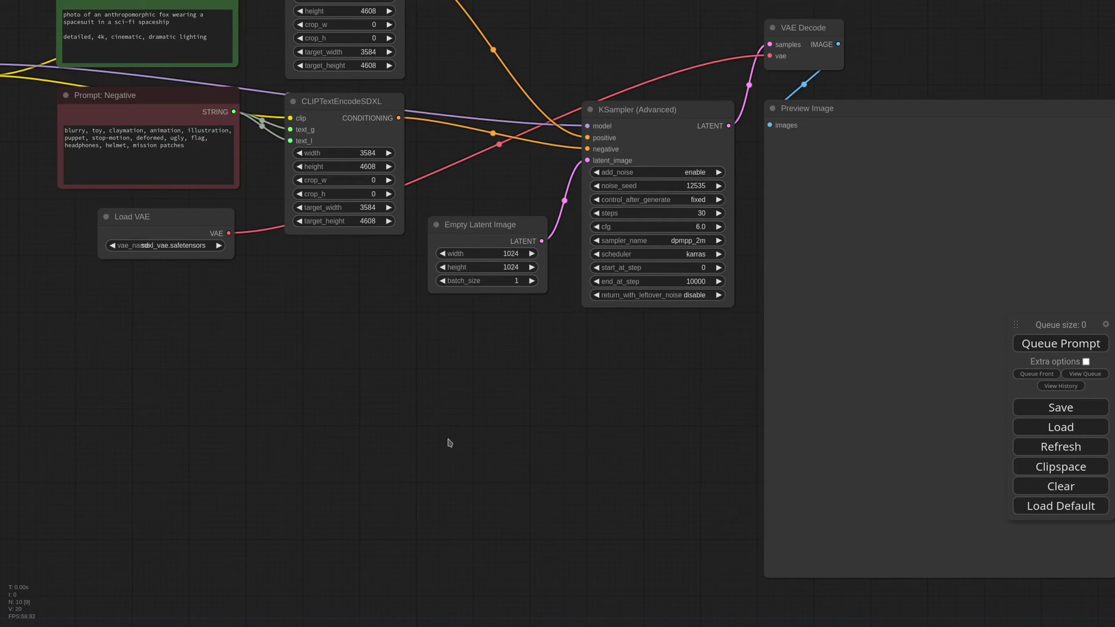
drag(443, 455, 520, 407)
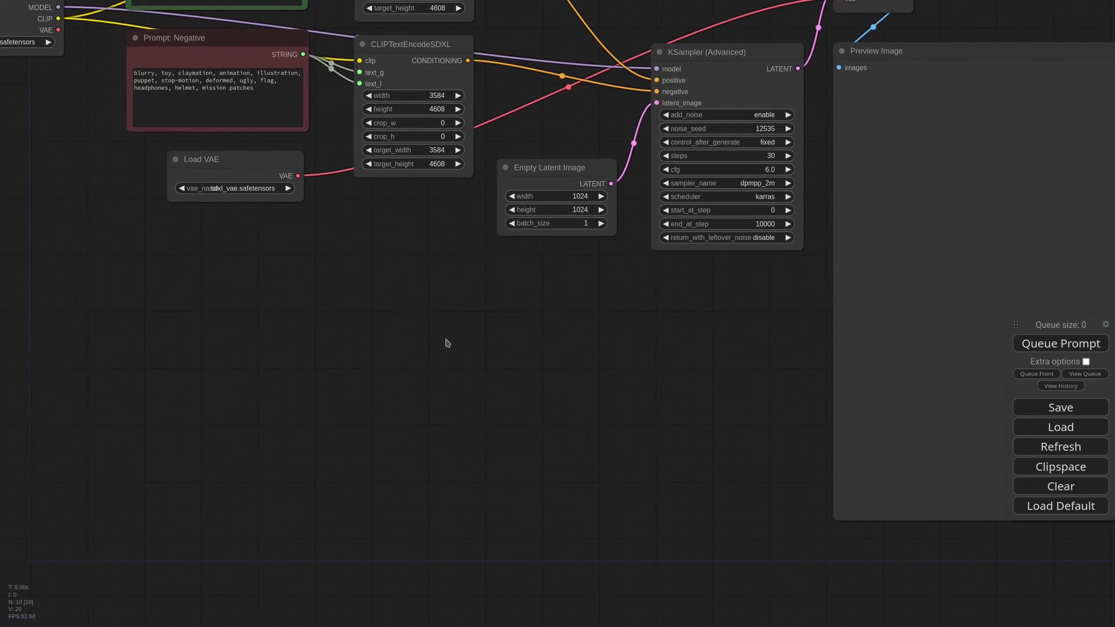
double_click(386, 318)
text(nois)
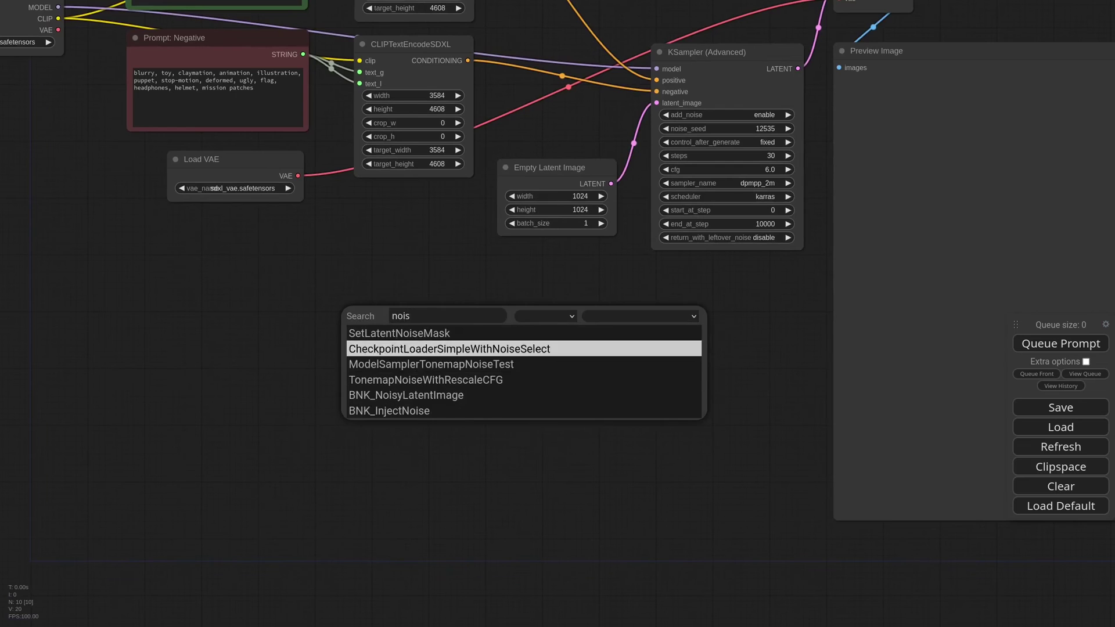
click(430, 393)
scroll(502, 314, up, 2)
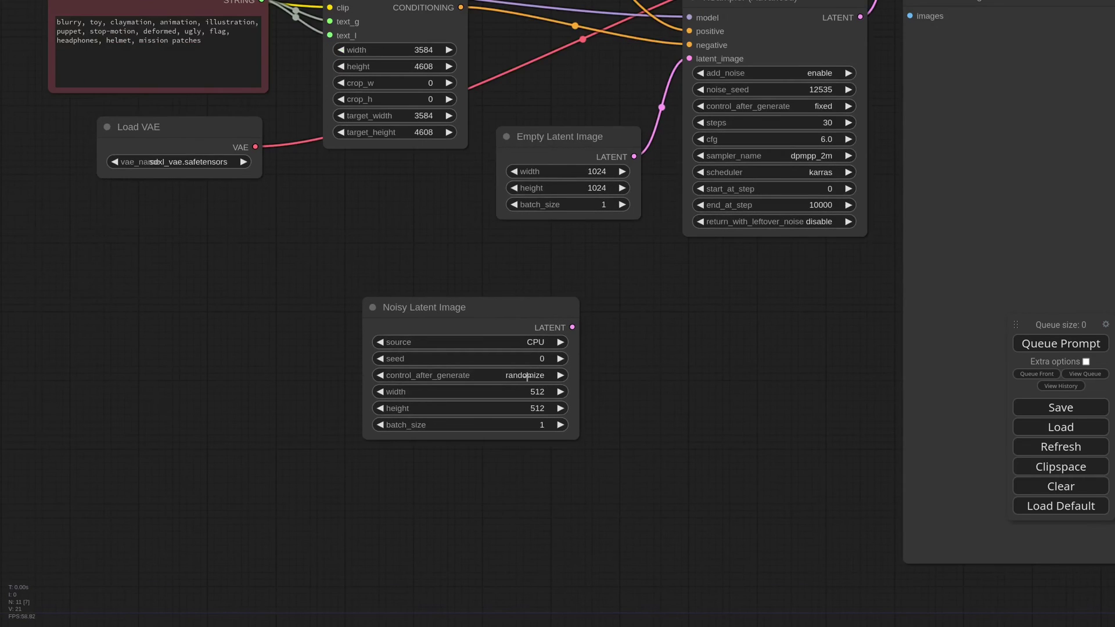
drag(487, 306, 452, 286)
alt+drag(453, 286, 454, 437)
- Set width and height to 1024 on both Noisy Latent Image nodes
click(500, 373)
text(1024)
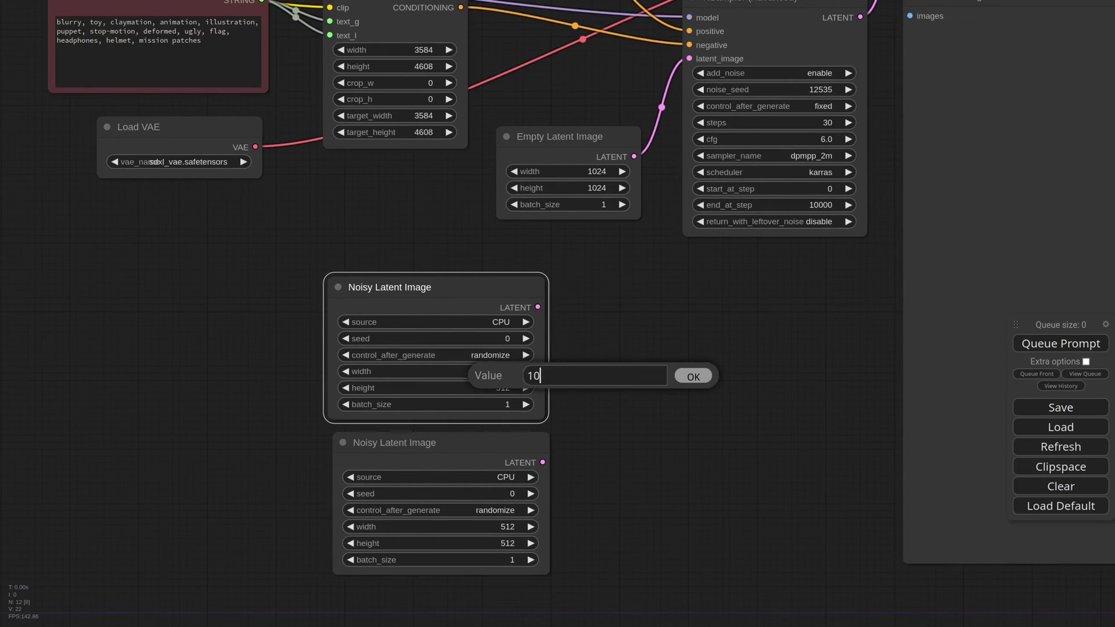
key(Return)
click(501, 387)
text(1024)
key(Return)
click(508, 526)
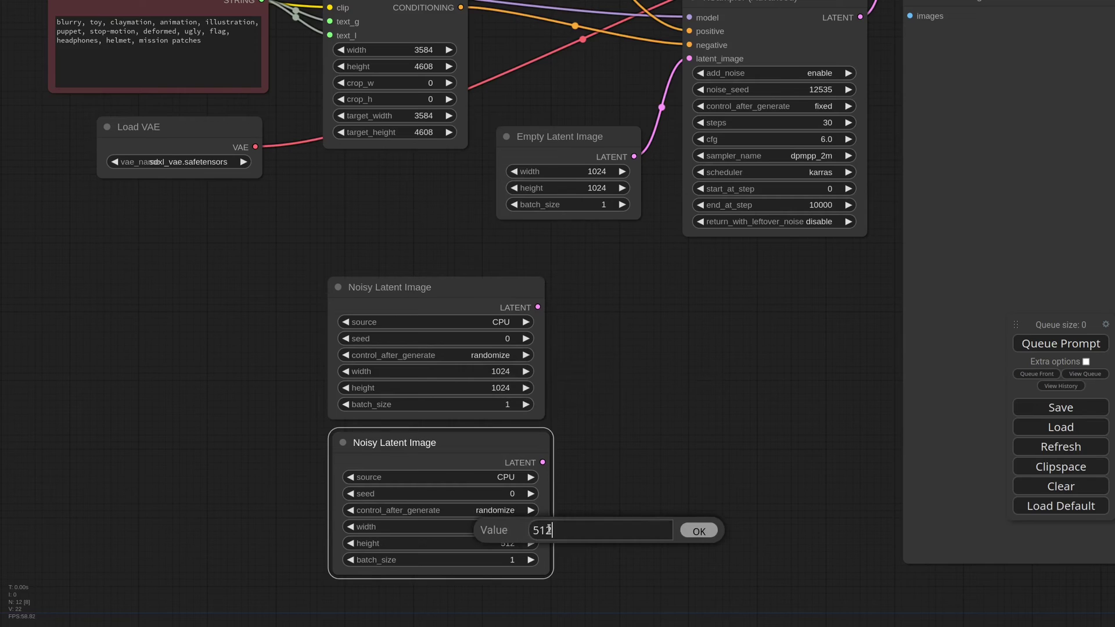
click(501, 543)
text(1024)
key(Return)
- Add a Repeat Latent Batch node with amount 4 and feed the first Noisy Latent Image's latent into its samples input
double_click(528, 281)
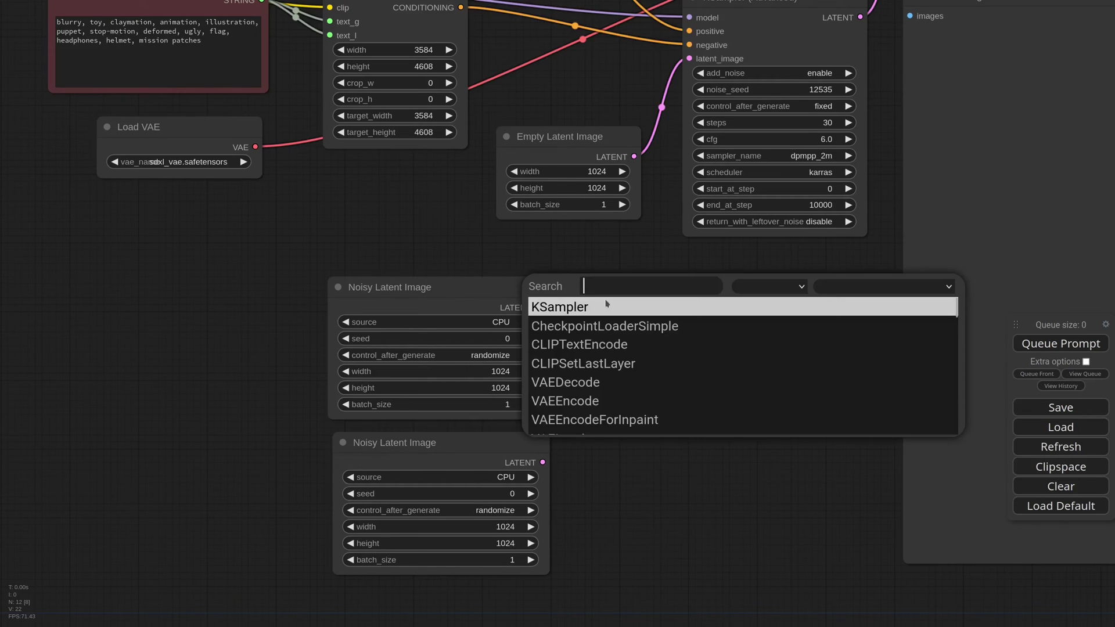
text(repe)
key(Return)
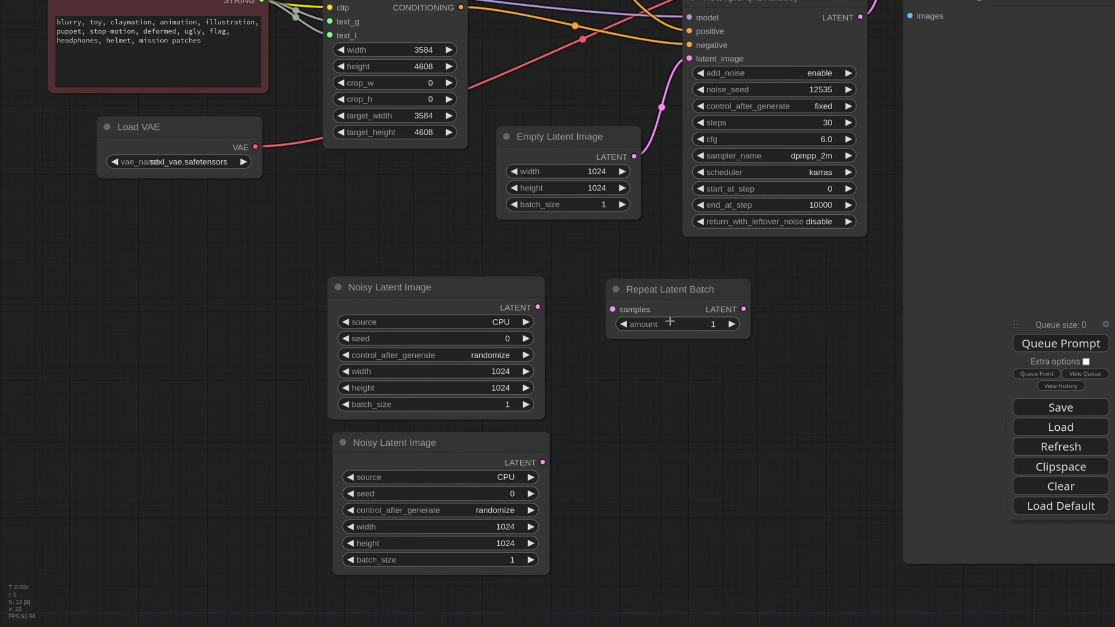
click(741, 324)
text(4)
key(Return)
drag(537, 306, 641, 282)
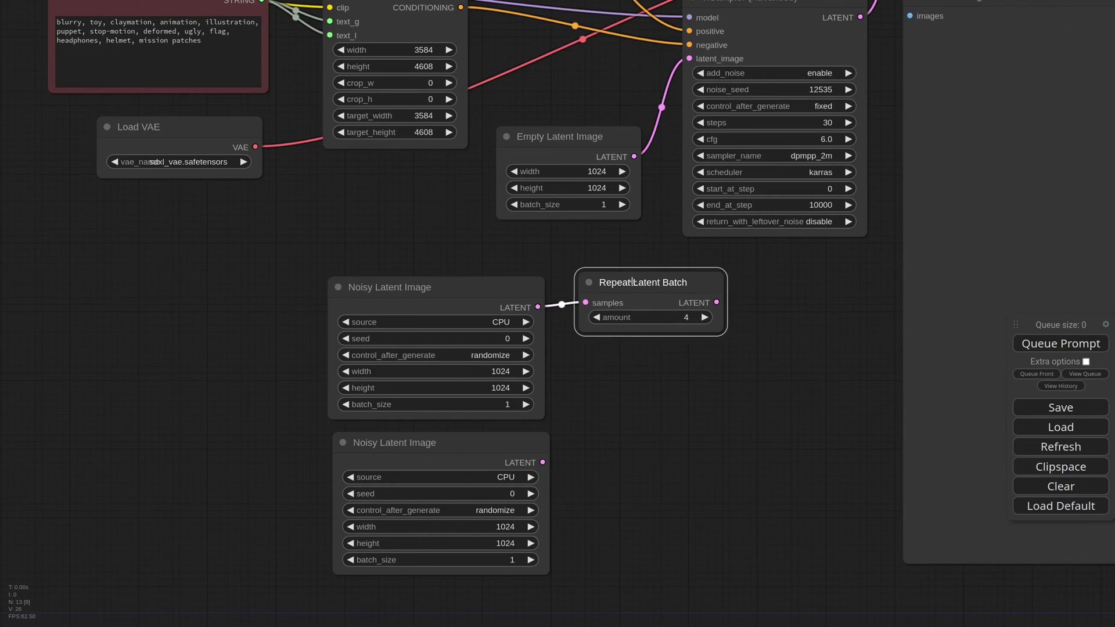
- Give the second Noisy Latent Image batch_size 4 and seed 12345, and set control_after_generate to fixed on both noise nodes
triple_click(528, 561)
click(509, 511)
click(499, 503)
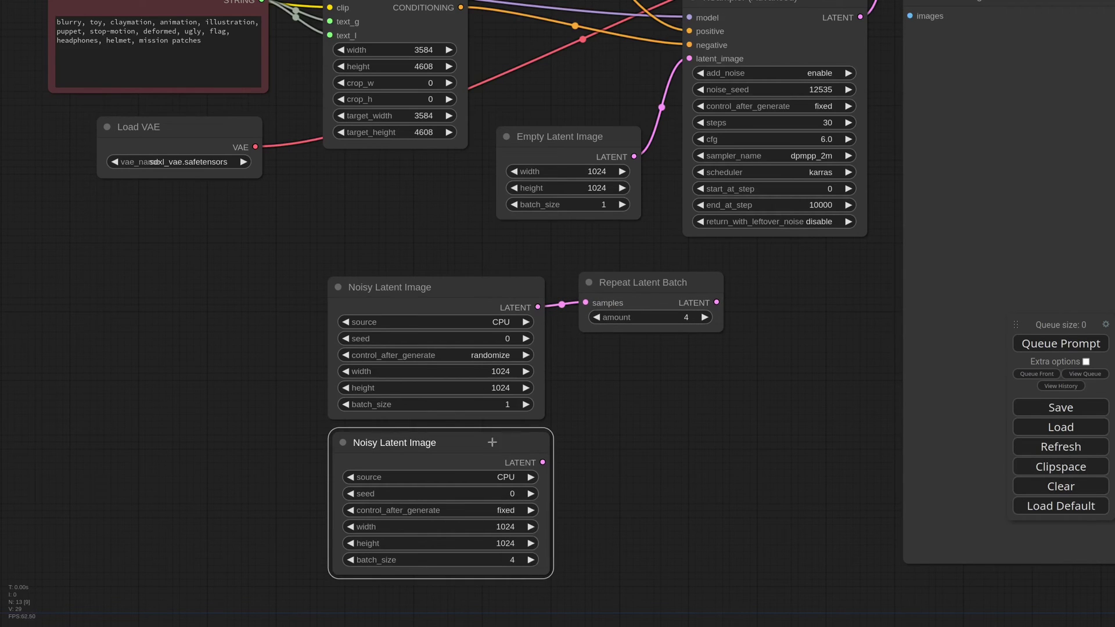
click(494, 354)
click(494, 345)
click(503, 493)
text(12345)
key(Return)
- Add a Slerp Latents node, narrow it, place it beside the noise nodes and set its factor to 0.10
double_click(648, 420)
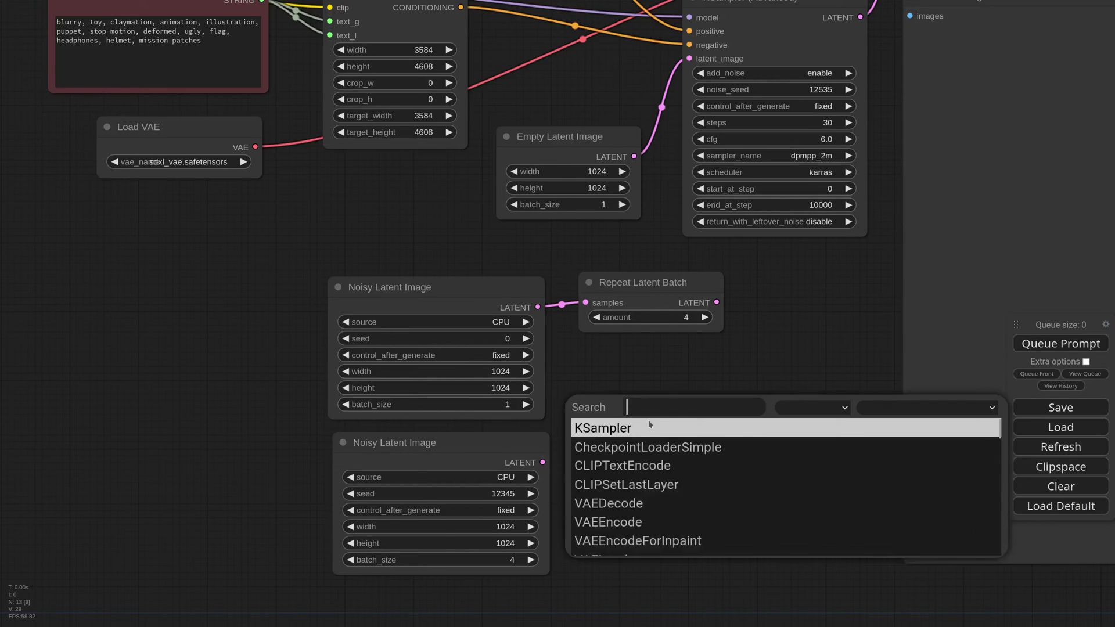
text(sl)
click(644, 456)
drag(863, 479, 786, 477)
drag(746, 444, 754, 398)
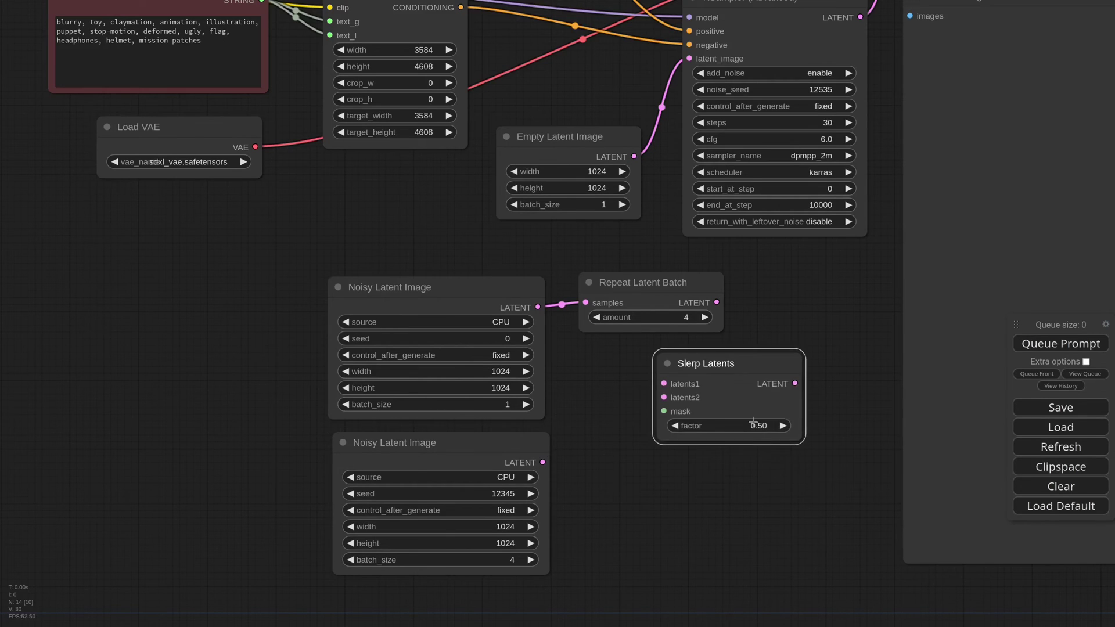
click(751, 424)
key(BackSpace)
text(1)
key(Return)
- Connect the Repeat Latent Batch output to latents1 and the second Noisy Latent Image to latents2 of Slerp Latents
drag(716, 302, 664, 384)
drag(542, 462, 663, 398)
drag(718, 523, 423, 287)
drag(732, 435, 486, 420)
click(490, 439)
drag(490, 348, 587, 293)
- Add an Inject Noise node, narrow it and place it beside the Slerp Latents node
scroll(563, 244, down, 2)
drag(593, 409, 488, 413)
double_click(486, 388)
text(inject)
key(Return)
drag(661, 439, 601, 435)
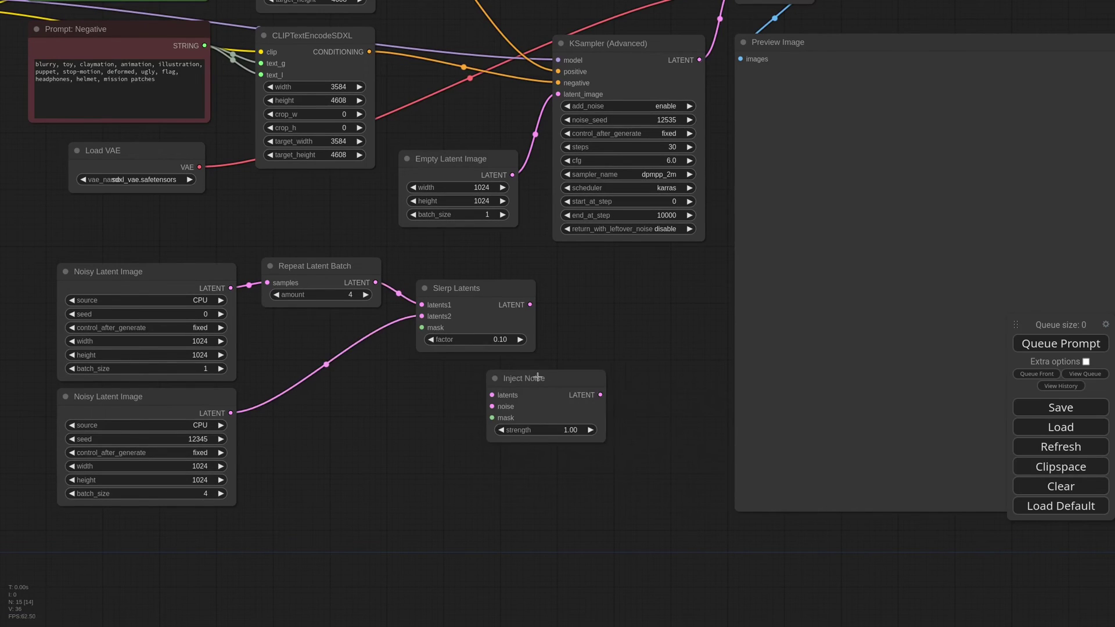
drag(538, 378, 613, 302)
- Connect Slerp Latents to Inject Noise's noise input and Empty Latent Image to its latents input, with the empty latent's batch_size at 4
drag(530, 305, 567, 330)
drag(558, 94, 566, 318)
click(502, 215)
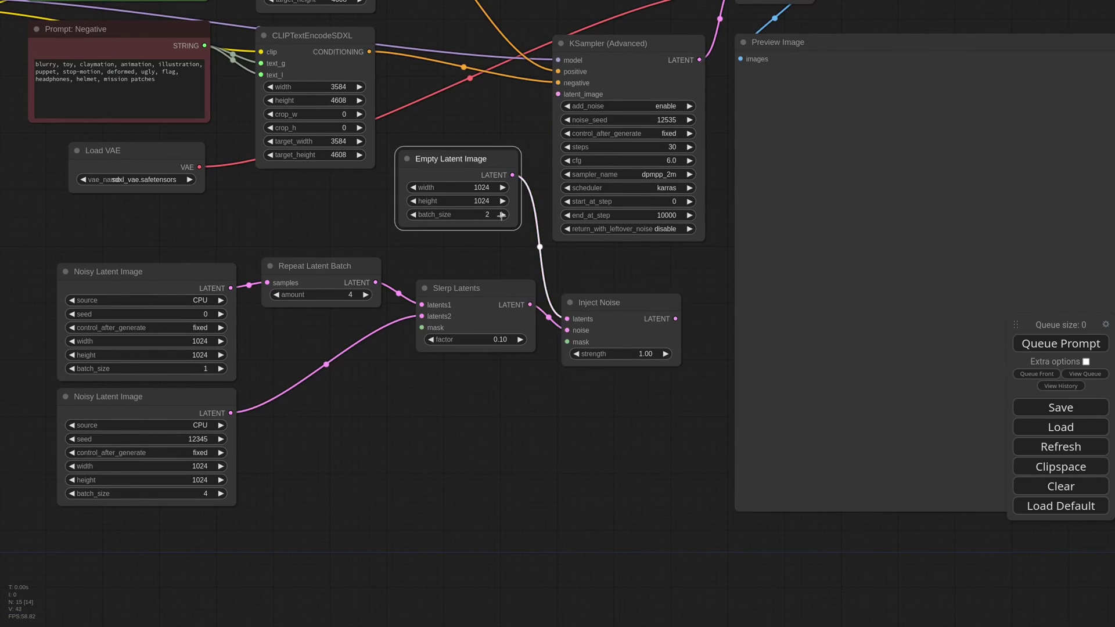
click(502, 215)
click(502, 215)
click(617, 356)
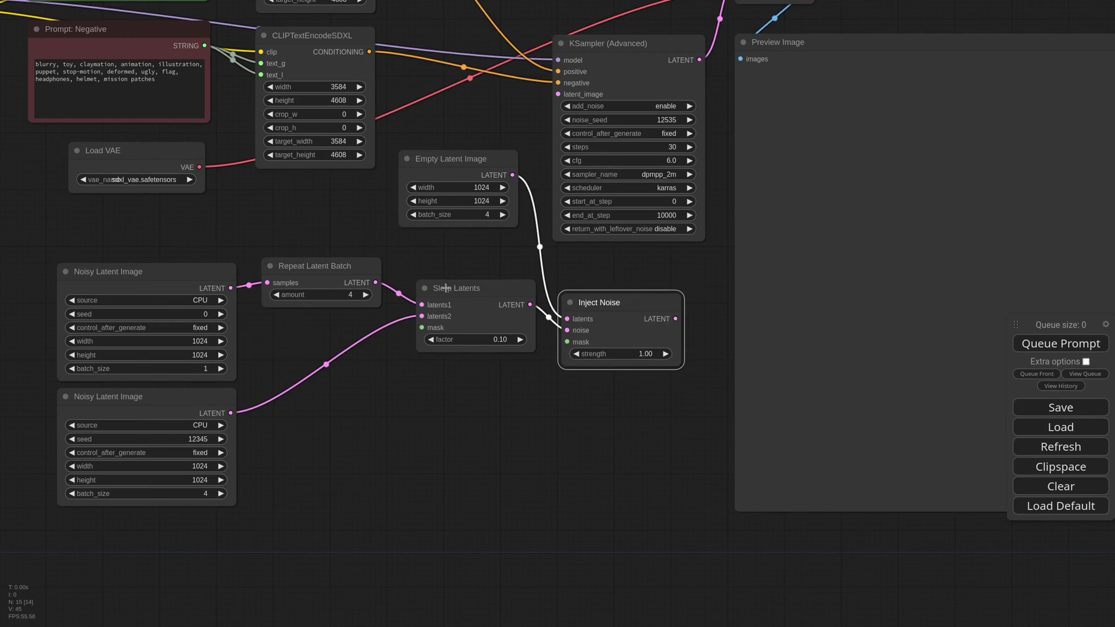
drag(445, 288, 441, 280)
drag(586, 306, 586, 314)
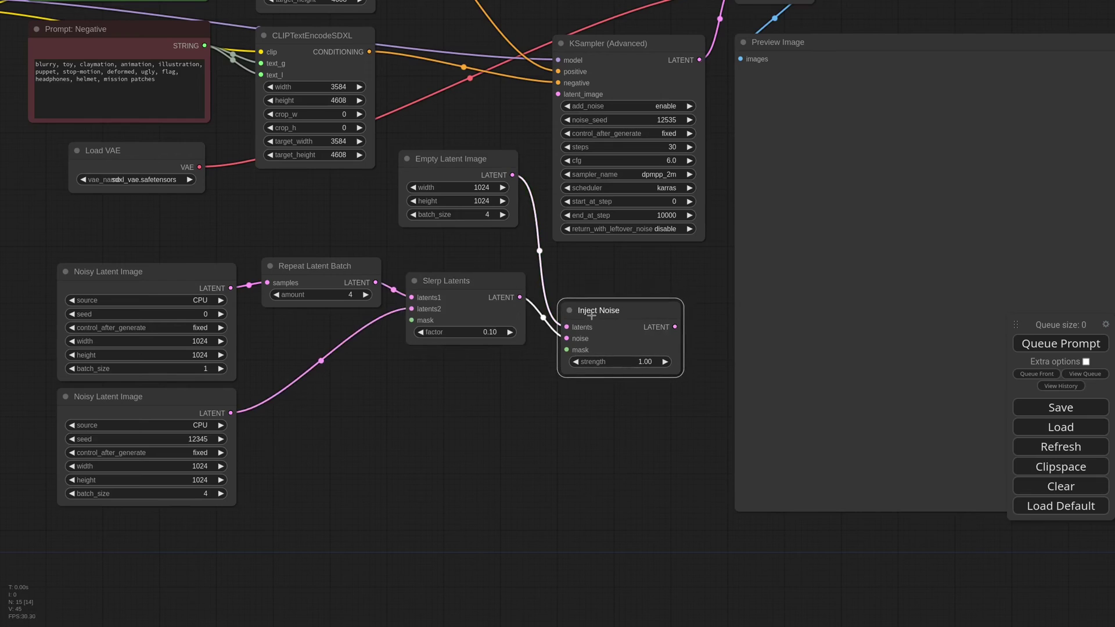
- Add a Get Sigma node below Slerp Latents and narrow it
double_click(448, 407)
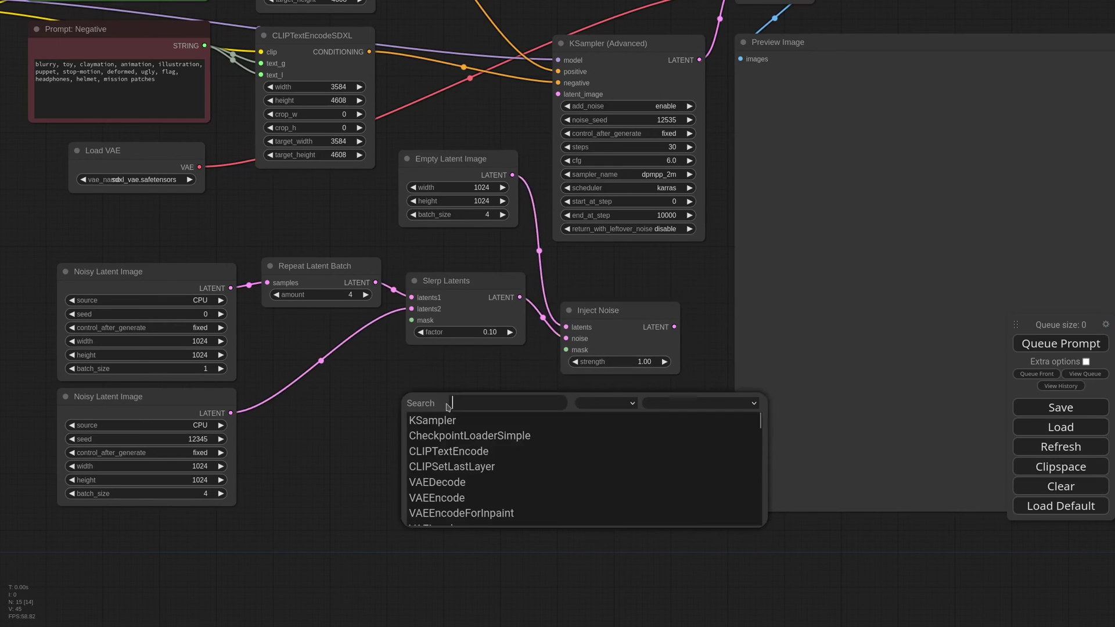
text(gets)
click(495, 420)
drag(495, 398, 414, 386)
drag(545, 482, 484, 383)
- Set Get Sigma to sampler dpmpp_2m, scheduler karras and 30 steps, and connect the checkpoint's model to it
click(482, 406)
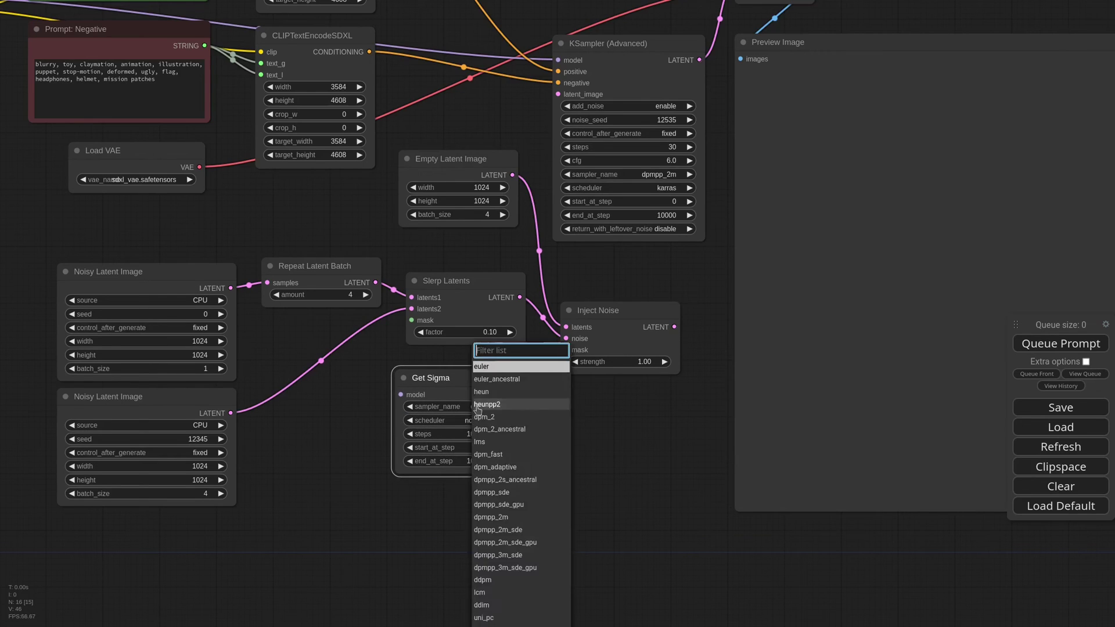
click(494, 517)
click(482, 420)
click(485, 430)
click(476, 434)
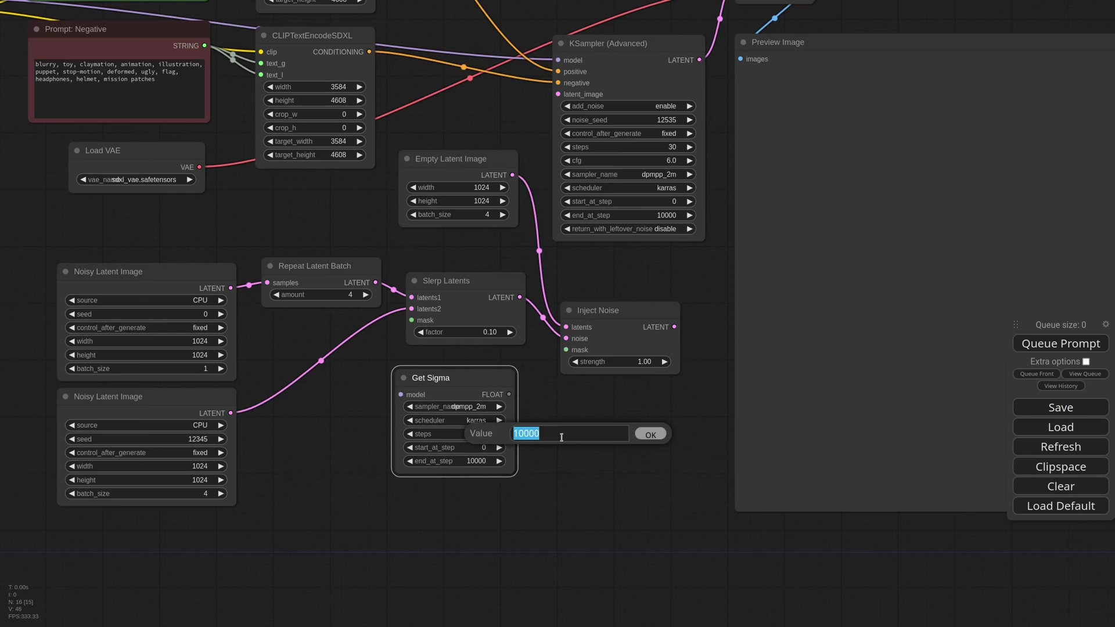
text(30)
key(Return)
scroll(538, 441, down, 2)
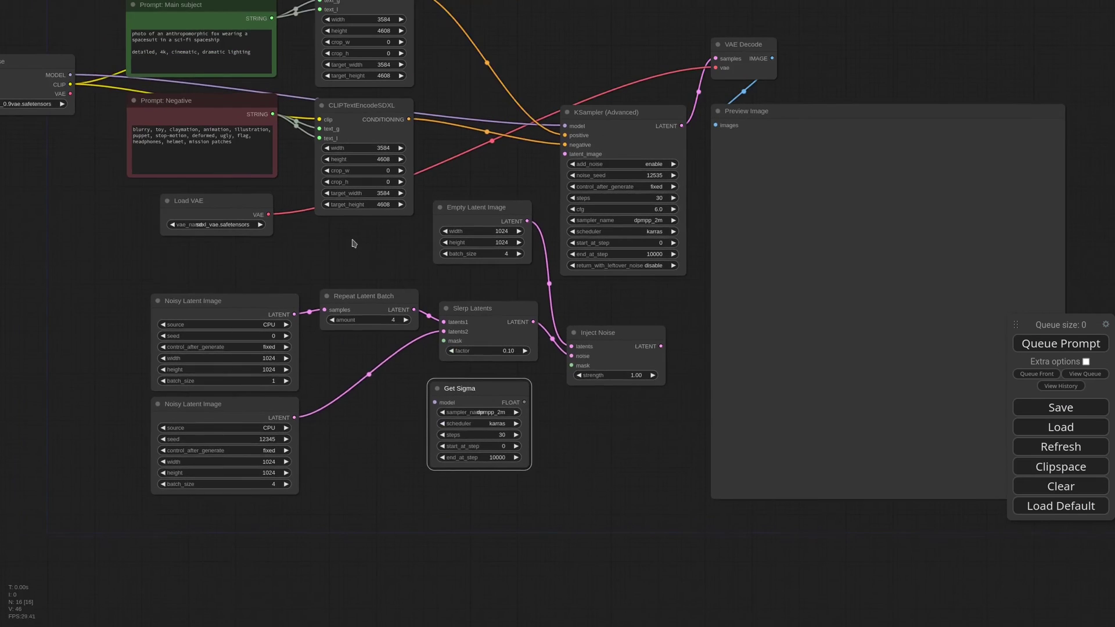
drag(71, 73, 427, 405)
- Convert Inject Noise's strength to an input and connect Get Sigma's FLOAT output to it
scroll(529, 405, up, 3)
right_click(627, 350)
click(660, 532)
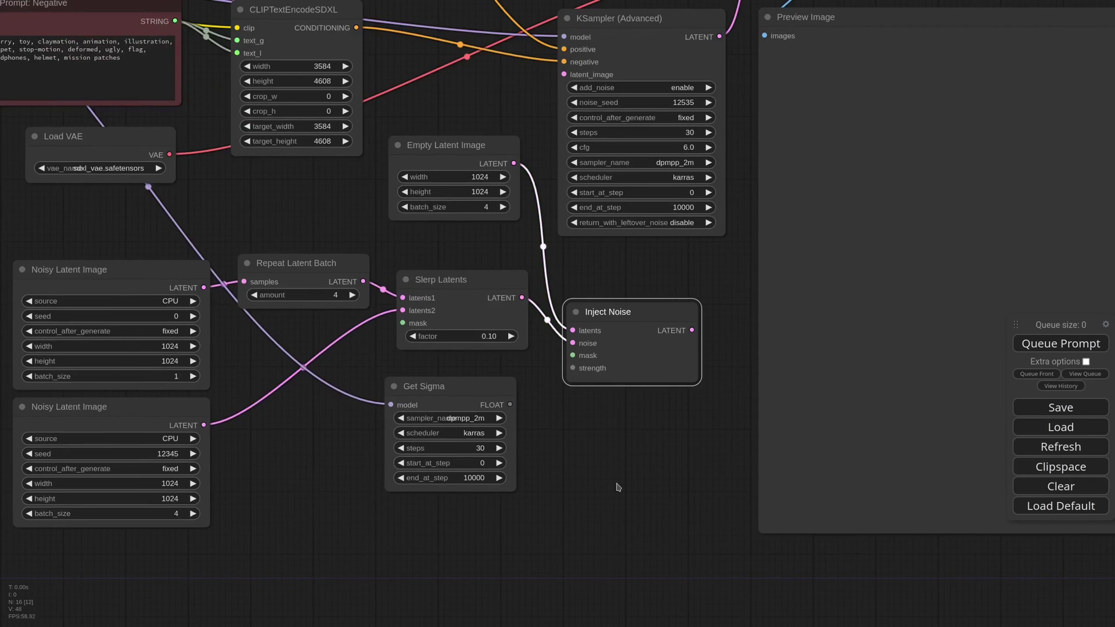
drag(510, 404, 572, 368)
- Connect Inject Noise to the KSampler's latent_image input with add_noise set to disable, and queue the prompt
scroll(559, 399, down, 2)
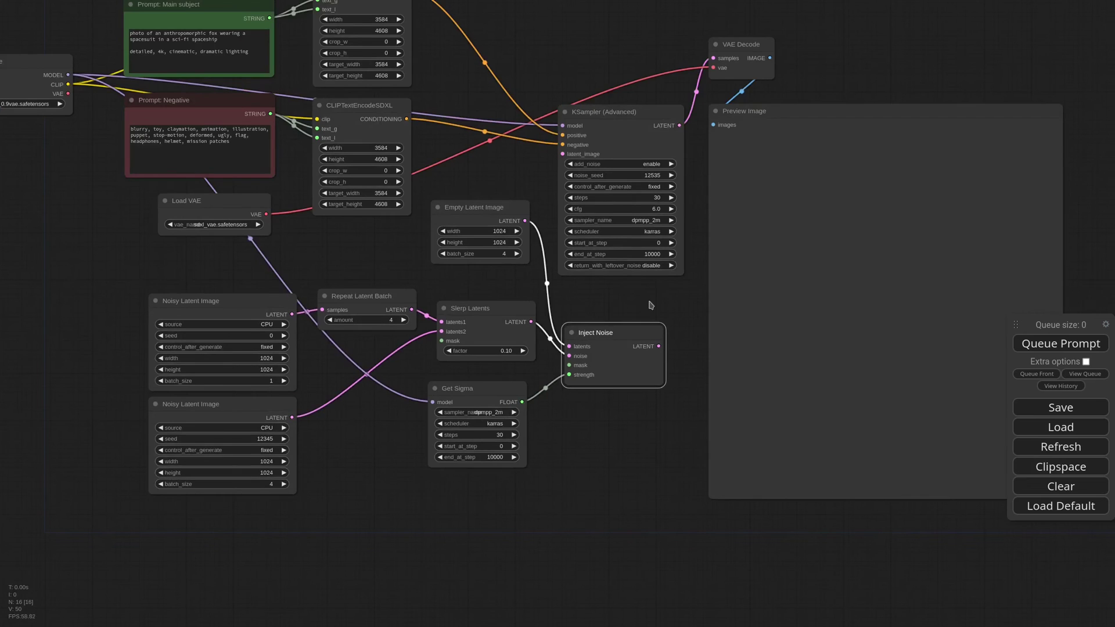
drag(652, 305, 542, 347)
scroll(593, 323, up, 1)
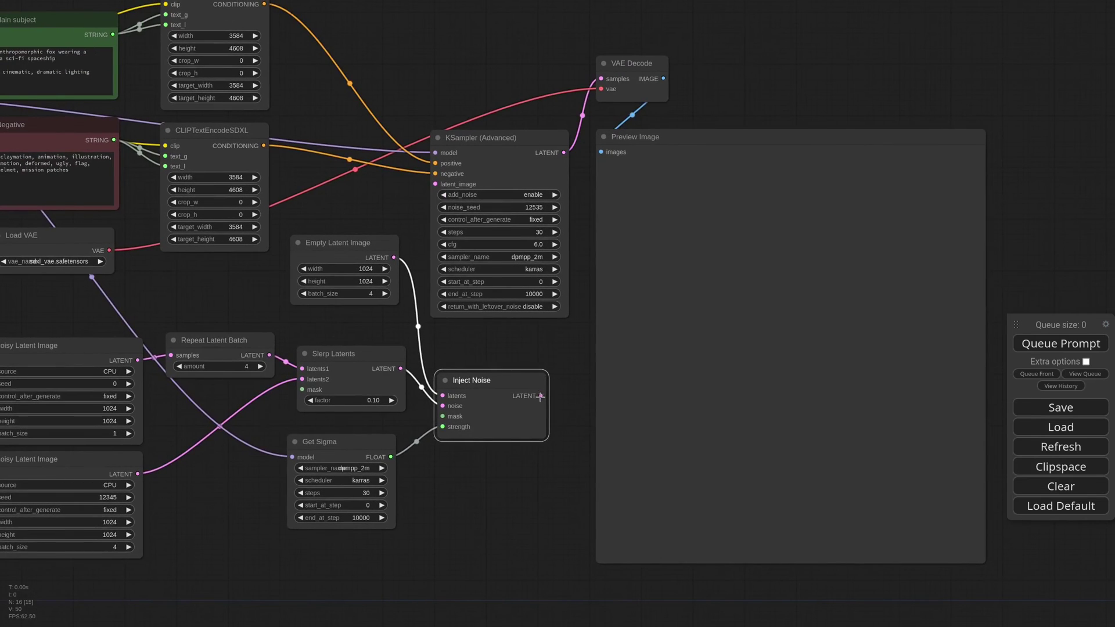
drag(540, 396, 550, 198)
click(551, 197)
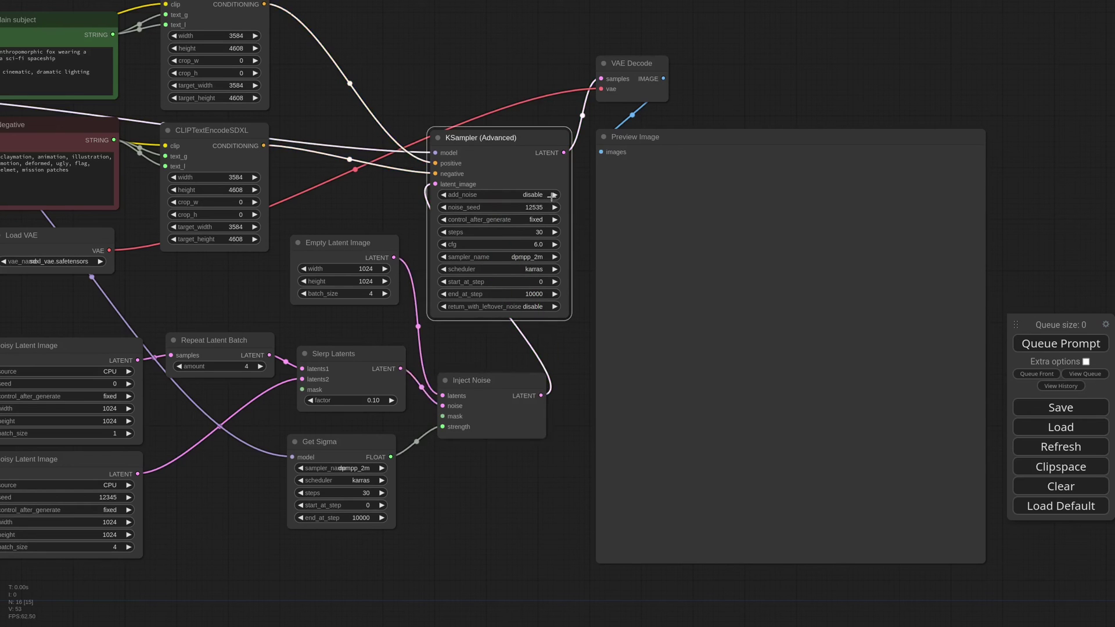
key(ctrl+Return)
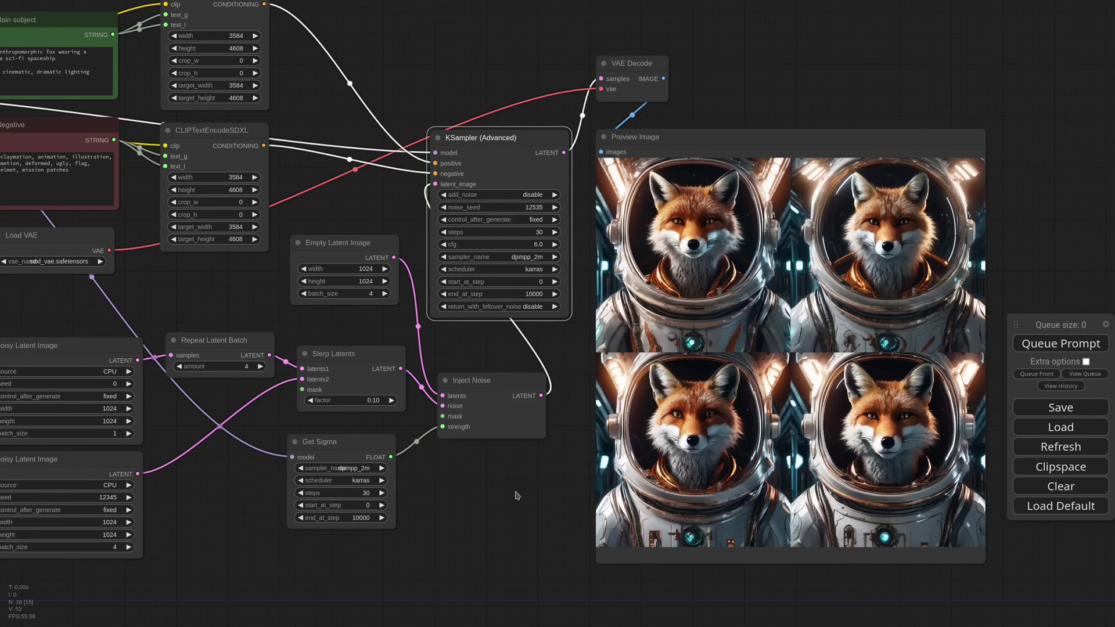
- Advance the first Noisy Latent Image's seed to 2, queueing the prompt for new images
scroll(566, 435, down, 7)
scroll(861, 542, up, 8)
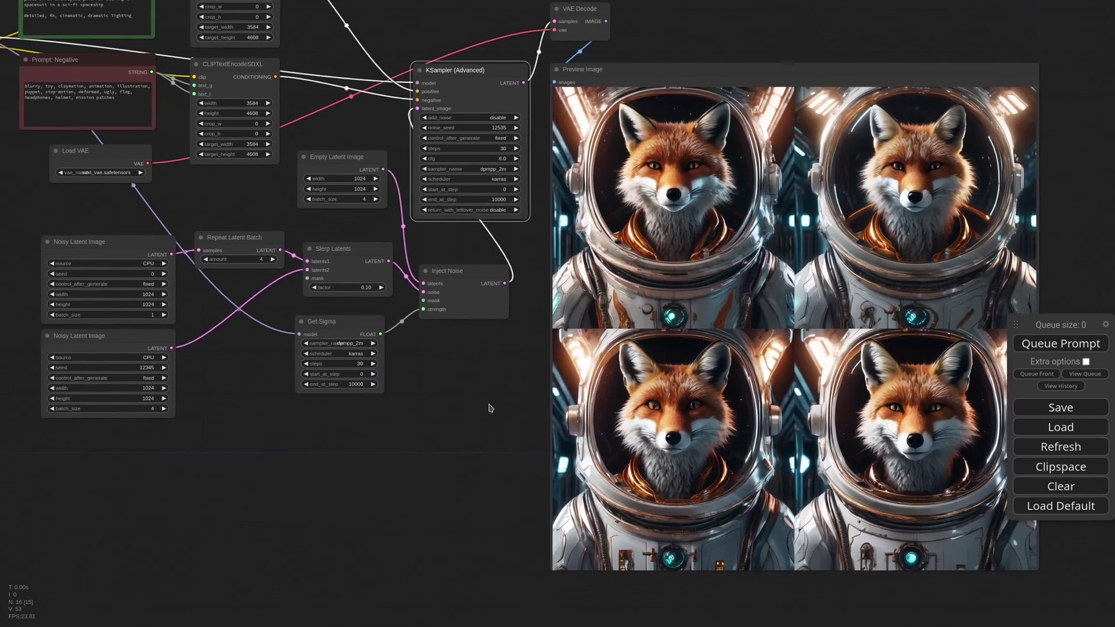
drag(491, 408, 496, 408)
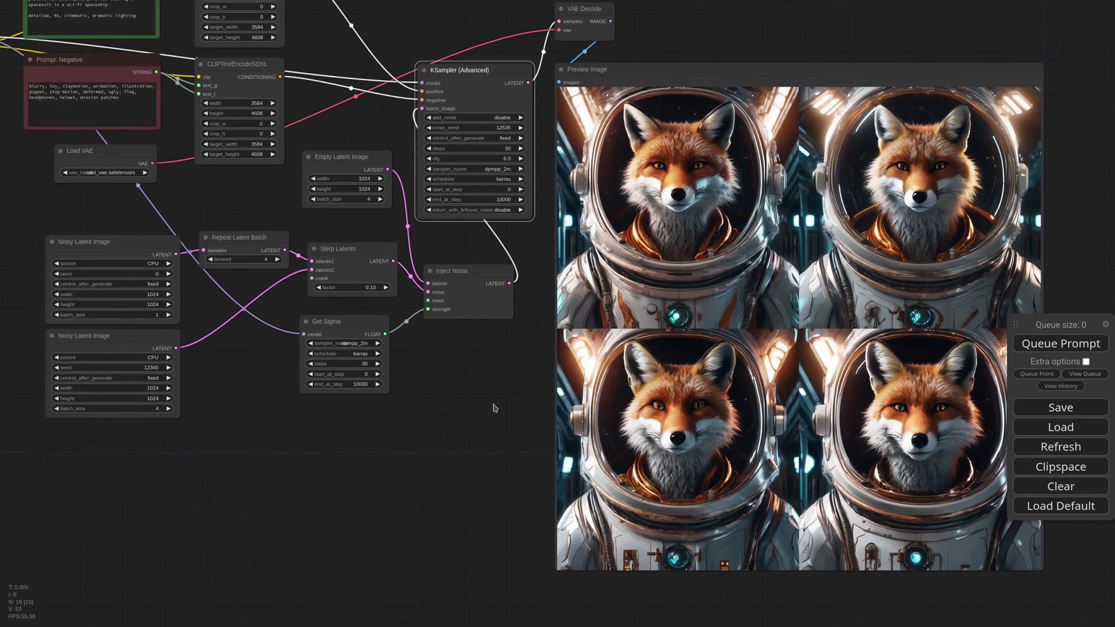
click(167, 274)
key(ctrl+Return)
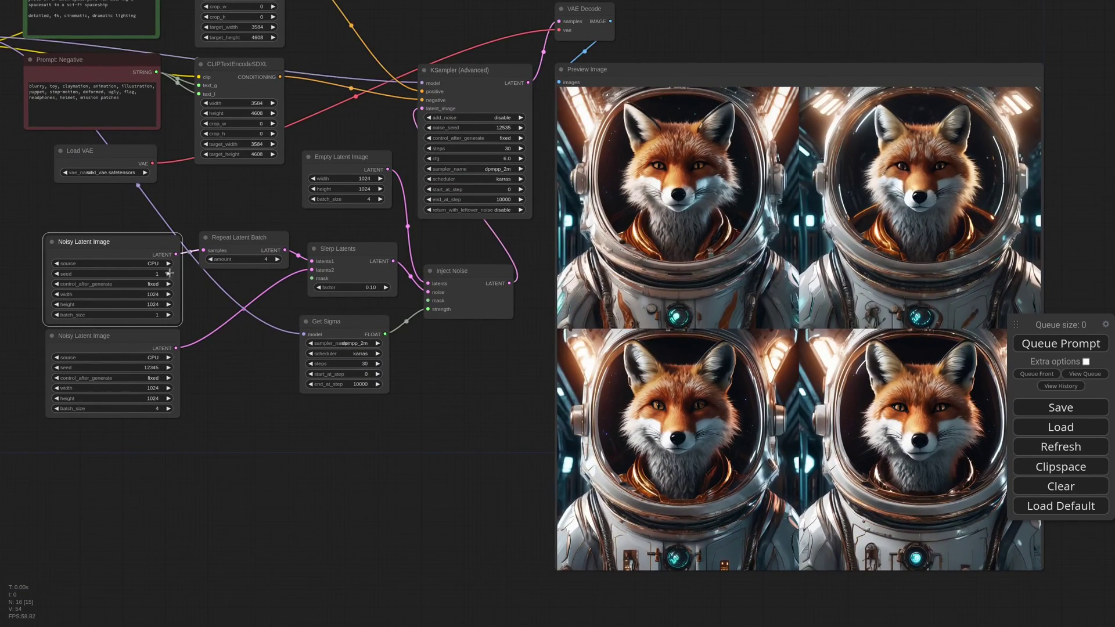
drag(496, 423, 457, 429)
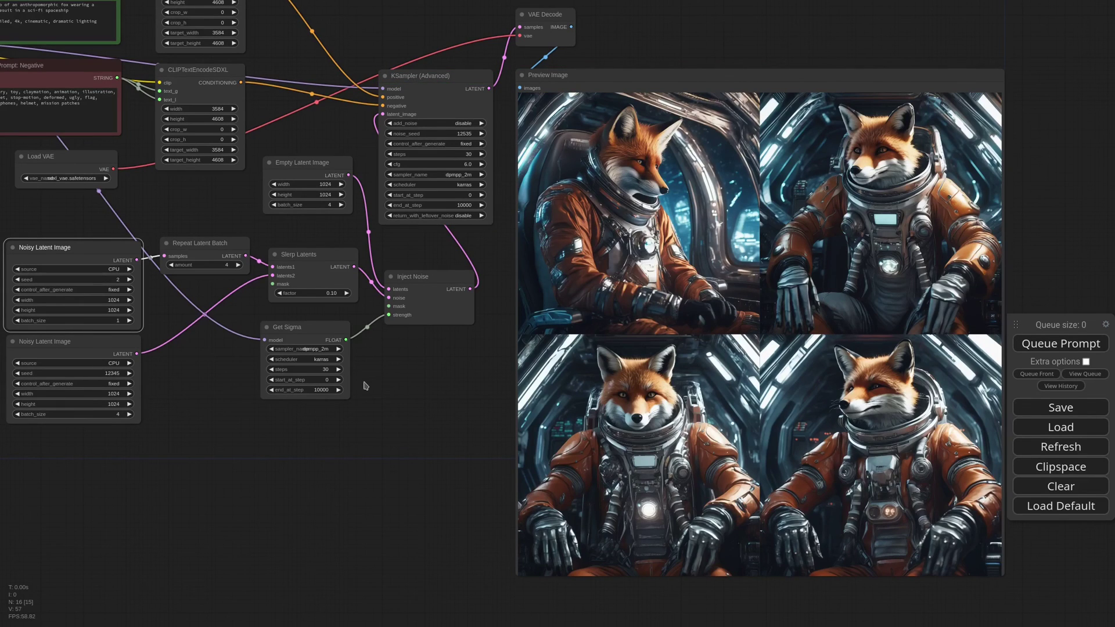
- Set the Slerp Latents factor to 0.05 and queue the prompt
scroll(337, 316, up, 7)
click(329, 275)
key(BackSpace)
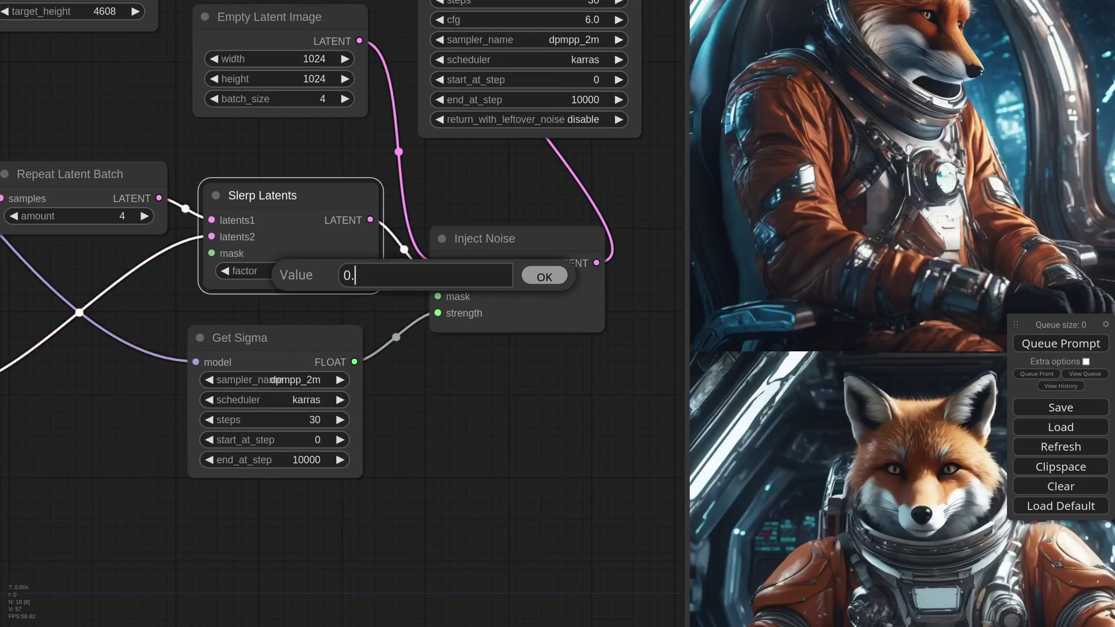
text(05)
key(Return)
scroll(372, 402, down, 7)
key(ctrl+Return)
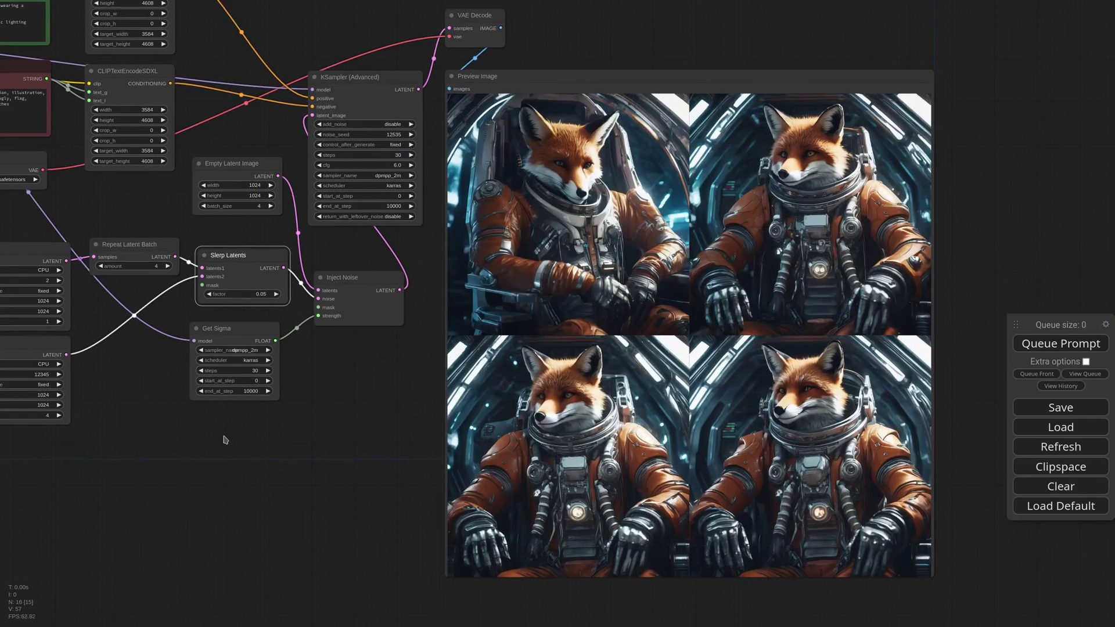
drag(225, 439, 274, 440)
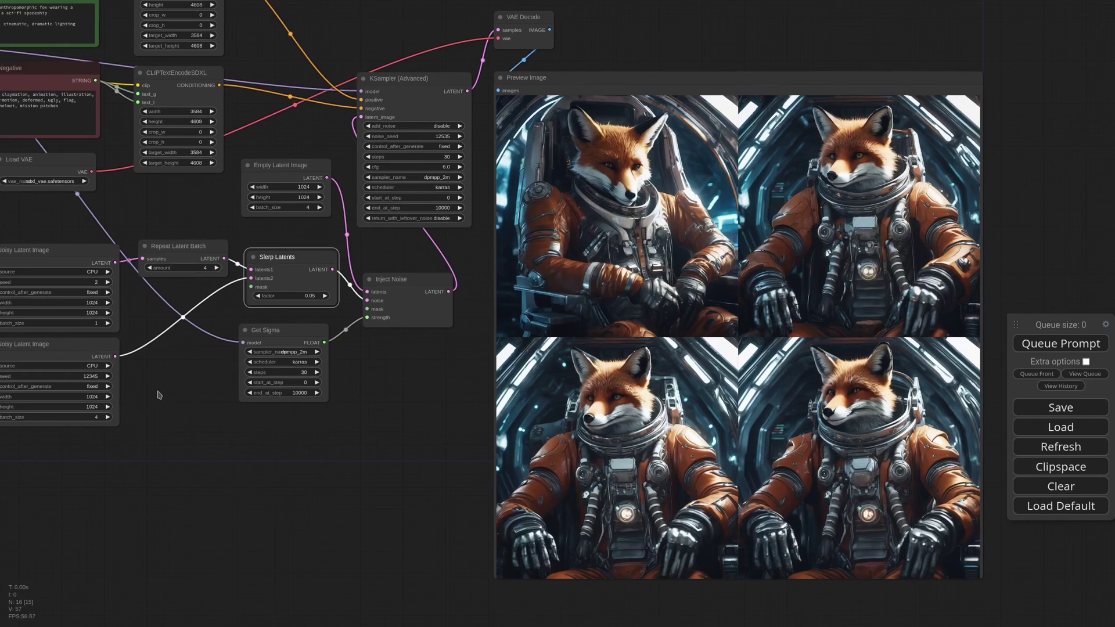
- Set the second Noisy Latent Image's seed to 12346 and queue the prompt
click(107, 376)
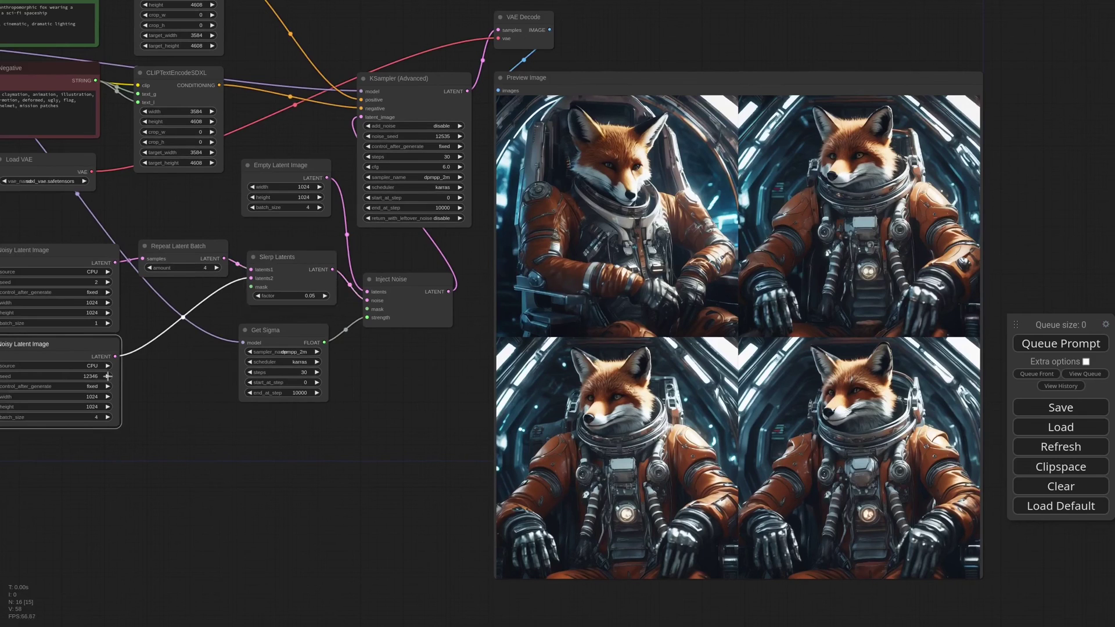
key(ctrl+Return)
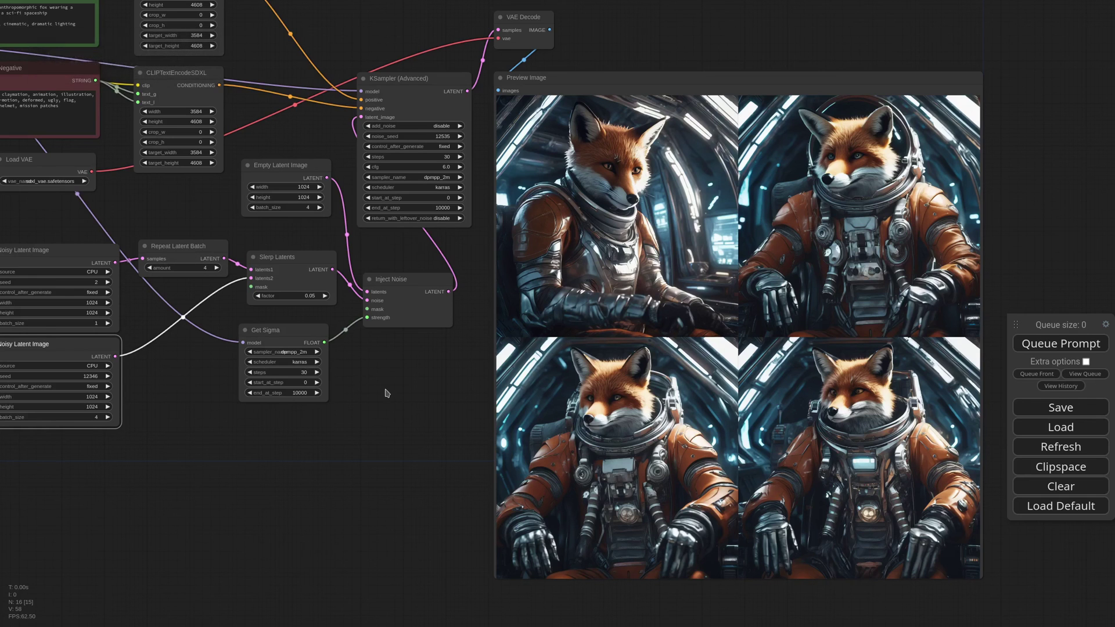
scroll(386, 392, down, 4)
drag(241, 403, 360, 423)
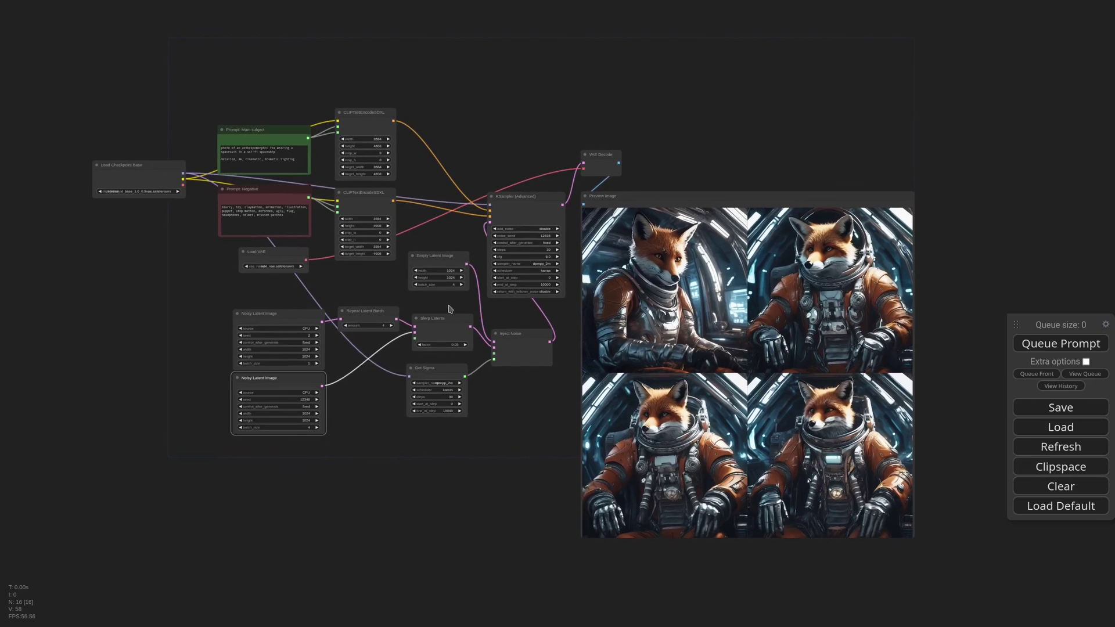
- Increase the first Noisy Latent Image's seed and queue another batch of variations
scroll(572, 216, up, 1)
click(290, 349)
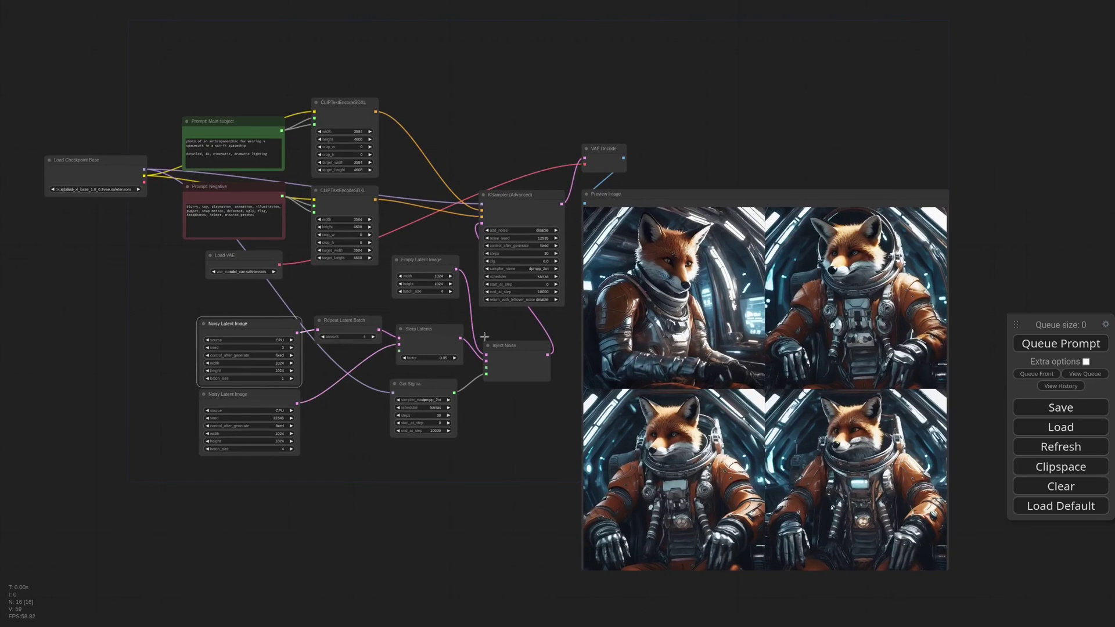
click(1039, 344)
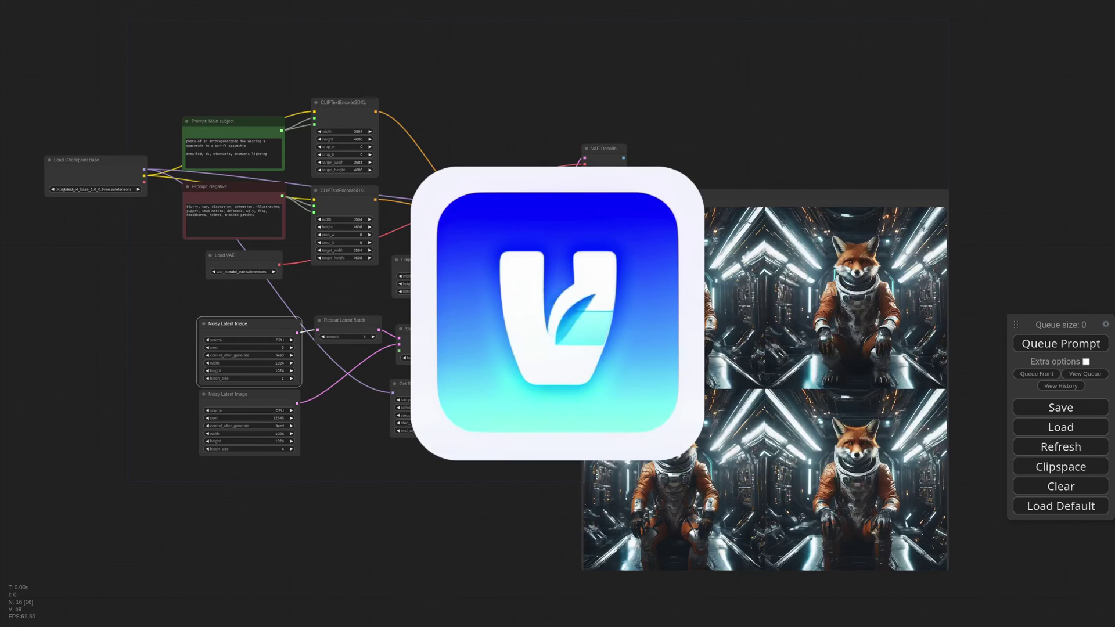
- Raise the Slerp Latents factor for stronger variation and queue the batch again
click(433, 330)
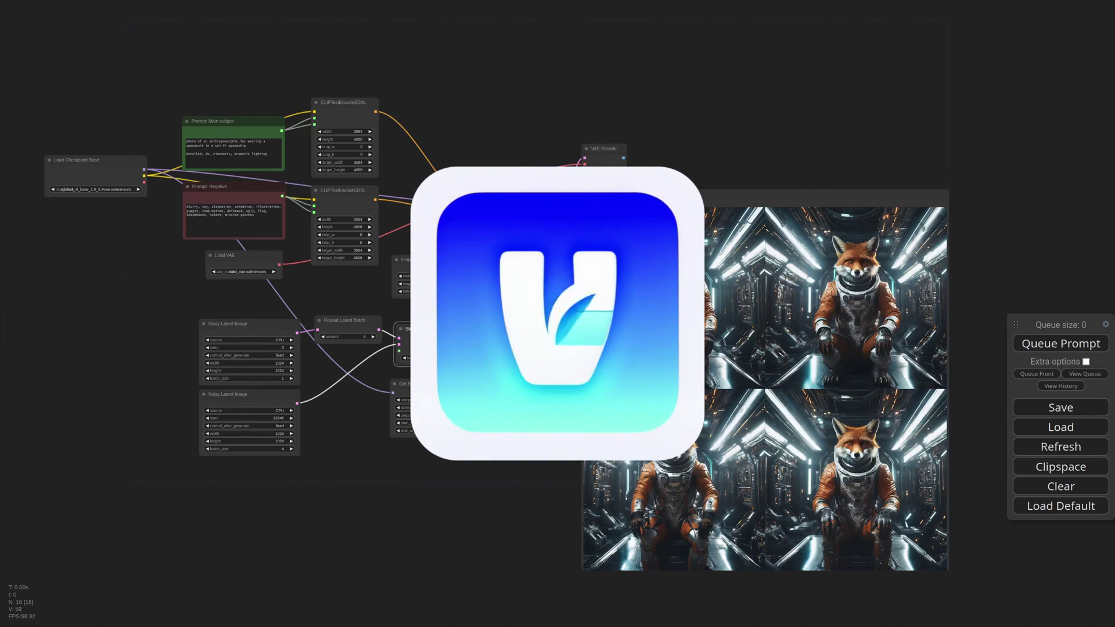
click(1044, 346)
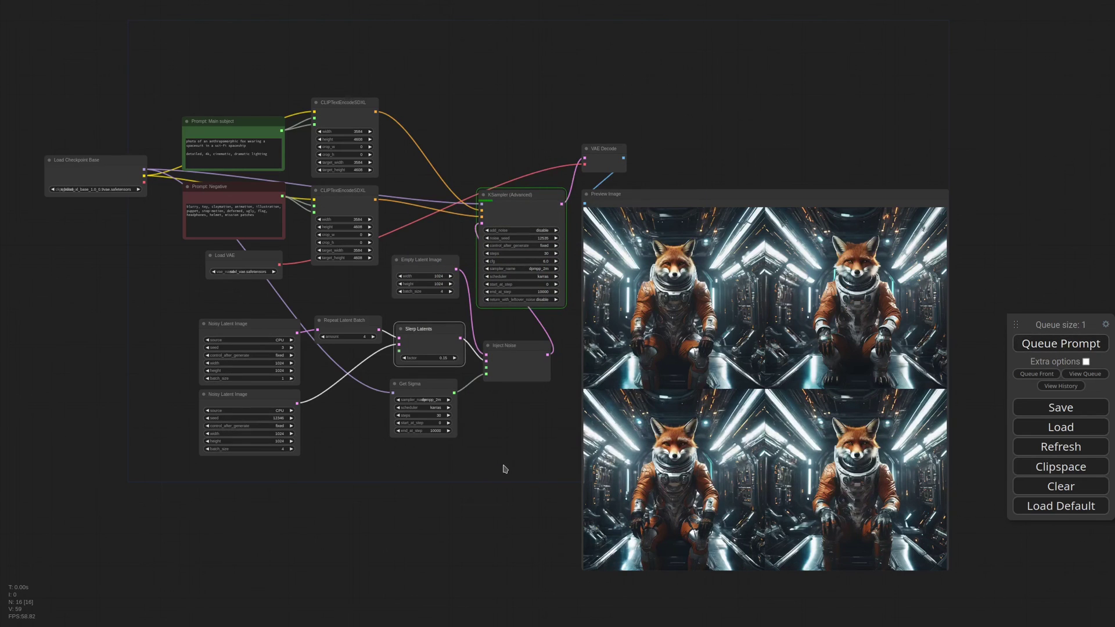